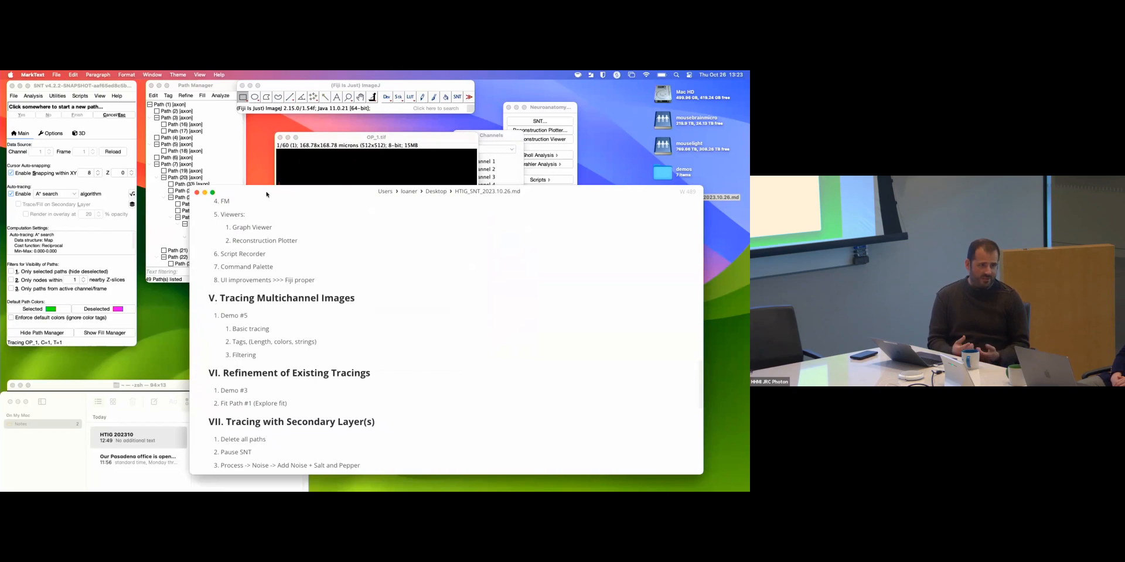
- Display the ZY/XZ side views of the OP_1.tif image and browse its slices with synchronized zoom
left_click_drag(378, 139, 352, 137)
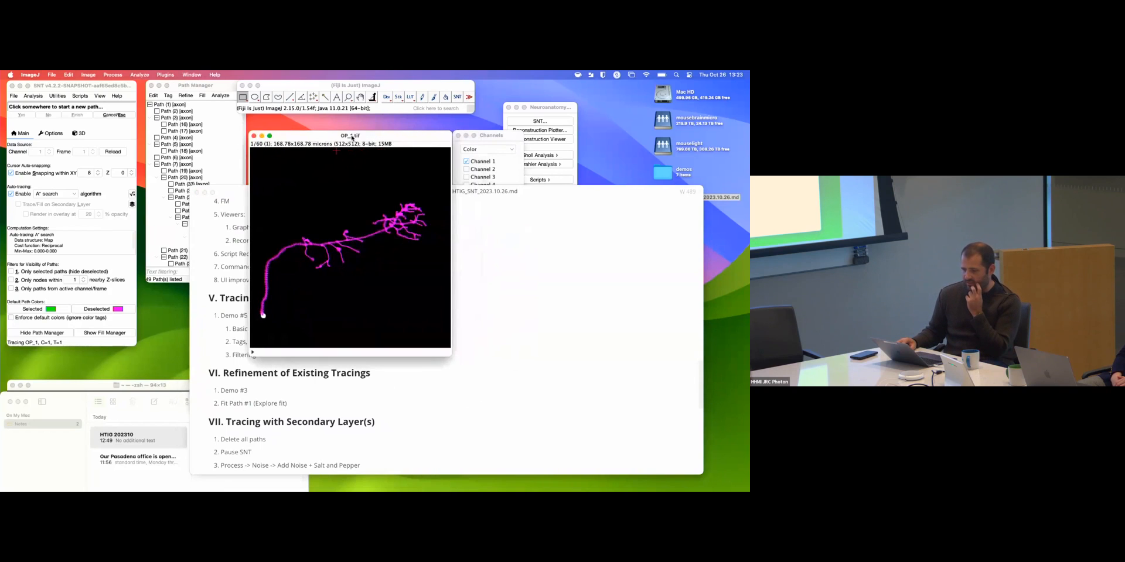
left_click(416, 217)
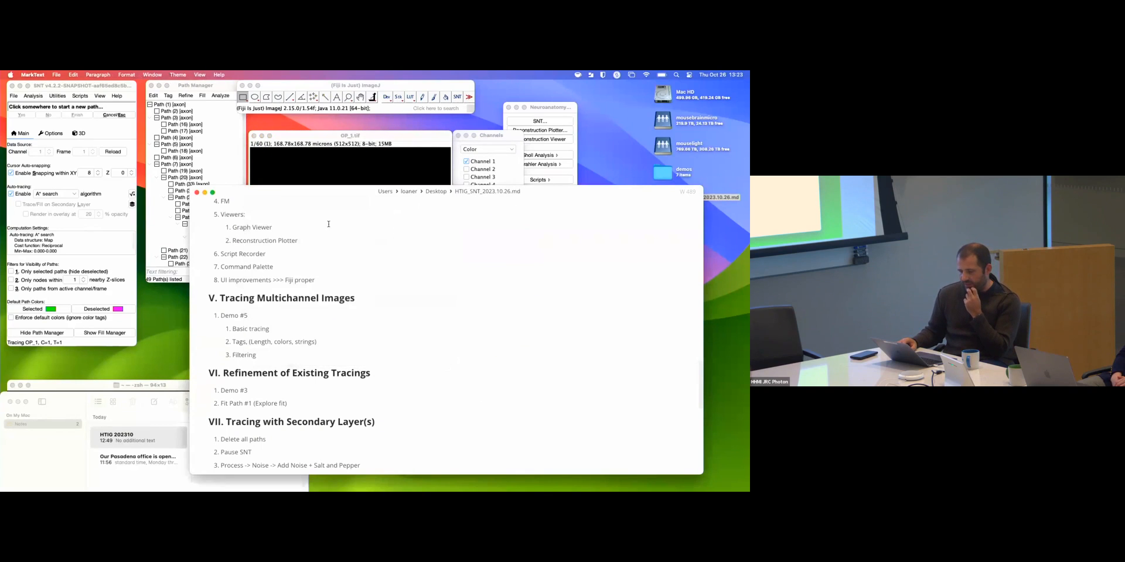
left_click_drag(330, 135, 318, 135)
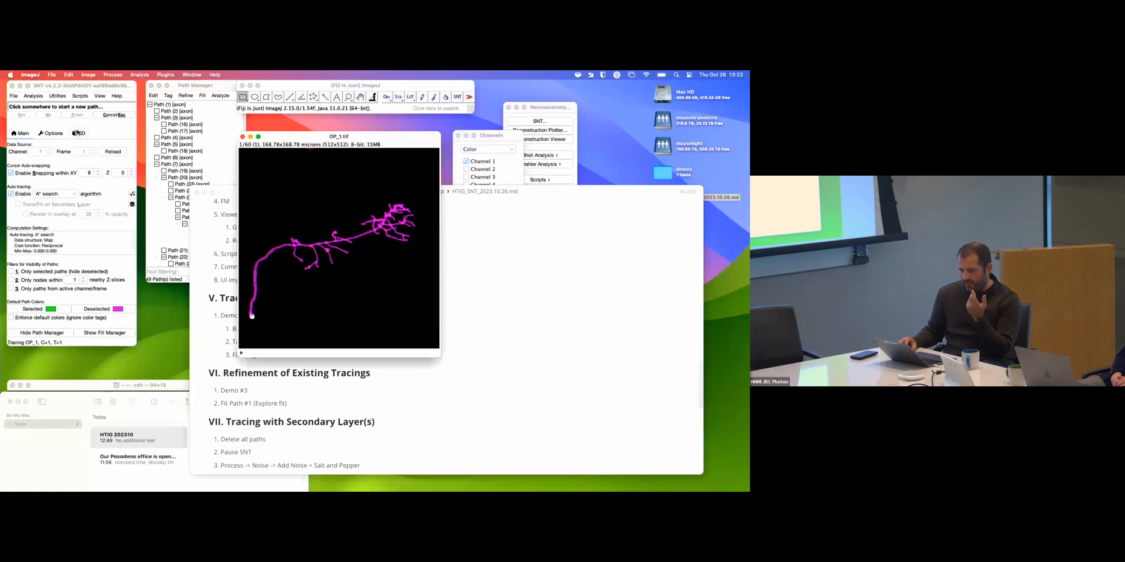
left_click(49, 136)
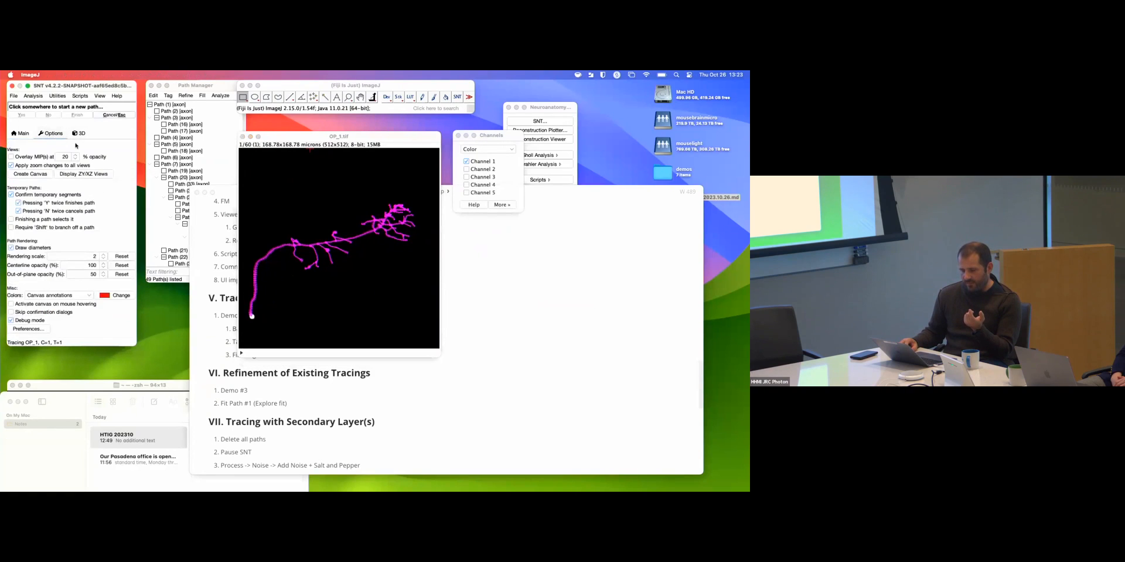
left_click(79, 174)
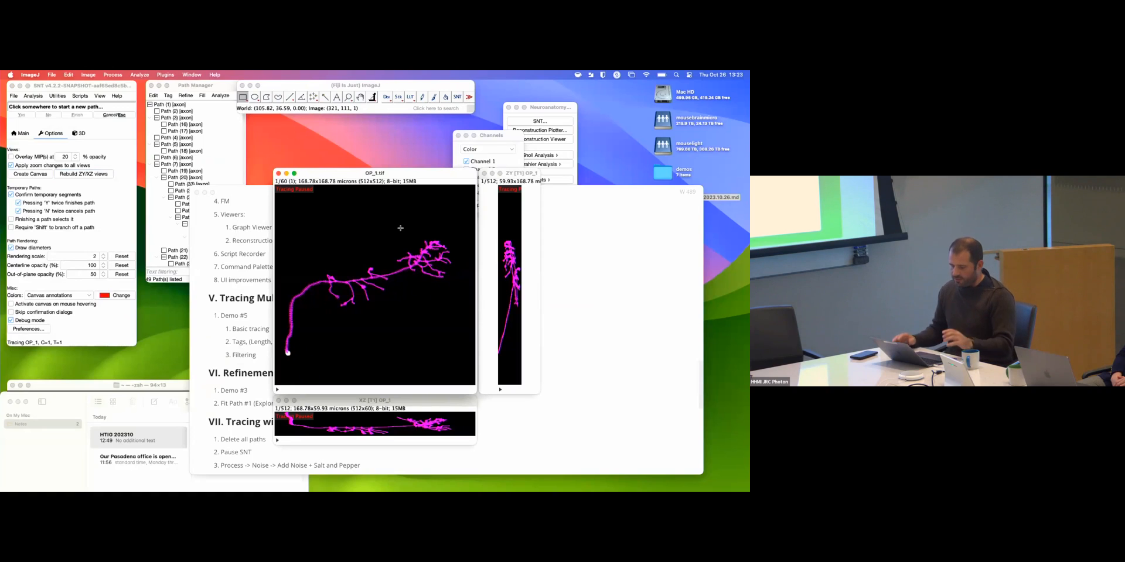
scroll(400, 228, "down", 20)
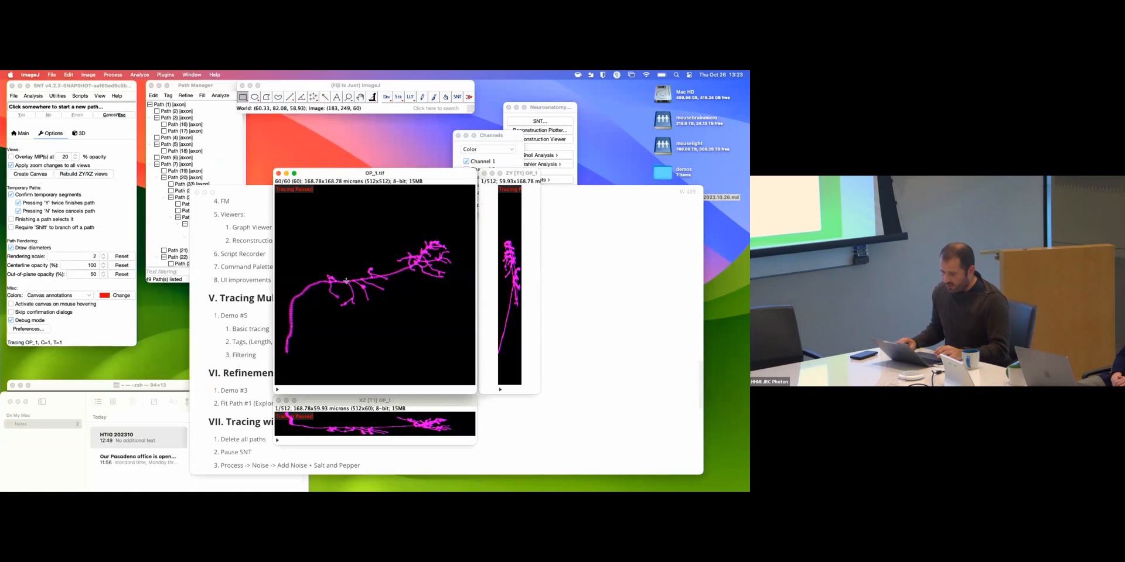
key("minus")
key("minus")
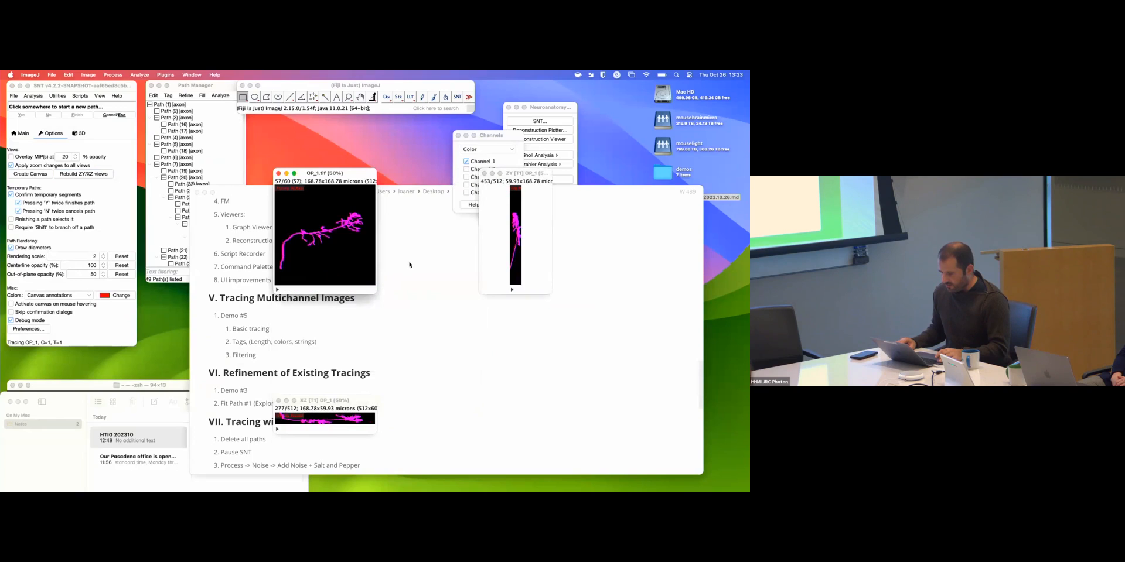
key("plus")
key("plus")
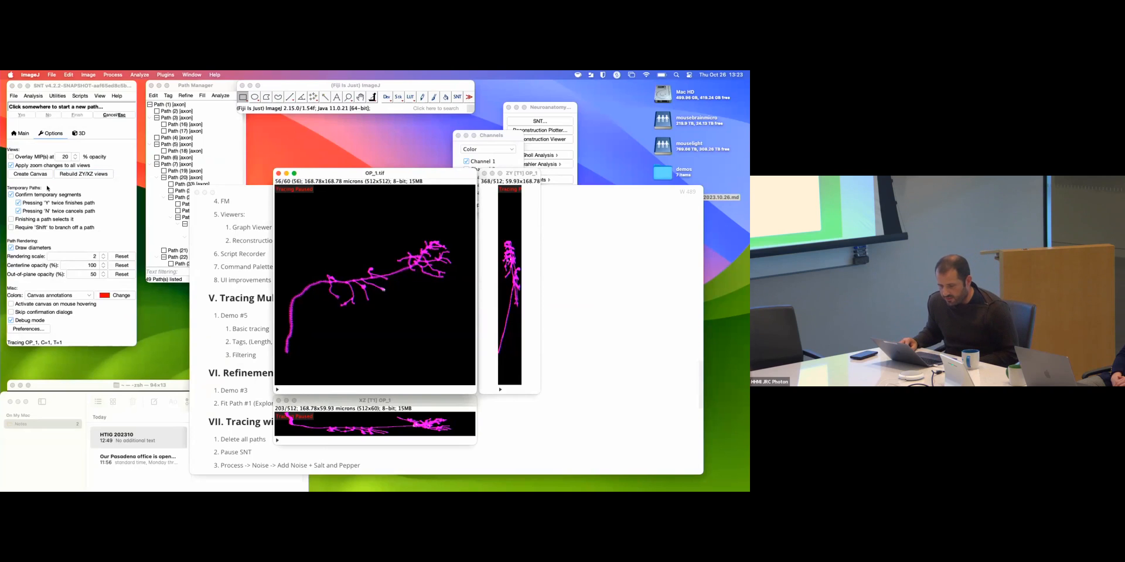
- Restrict path visibility to only selected paths and go to about slice 21 of the image stack
left_click(24, 133)
left_click(28, 273)
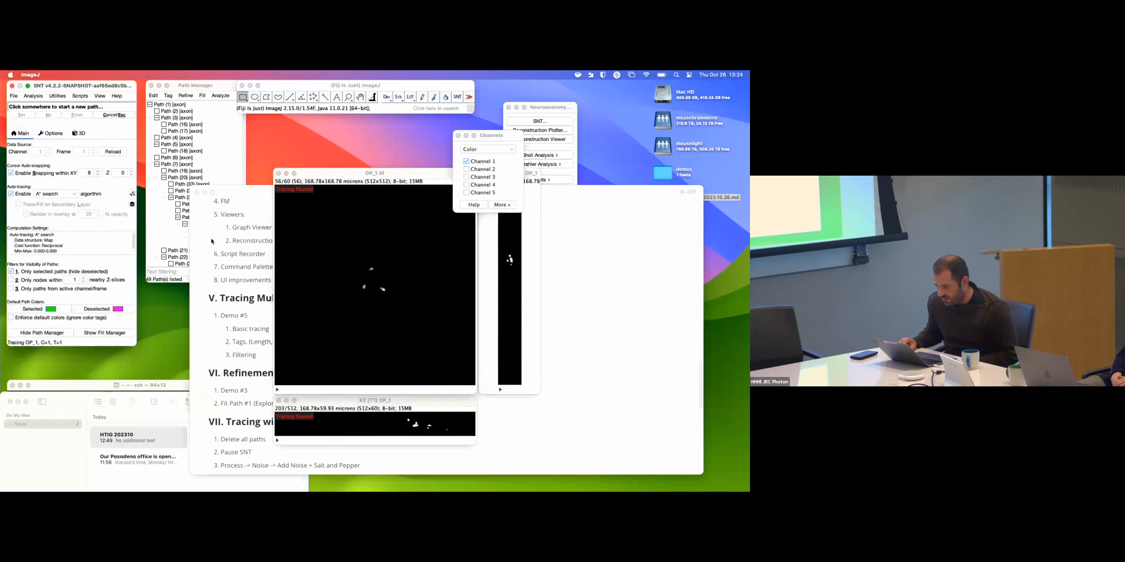
scroll(370, 291, "up", 6)
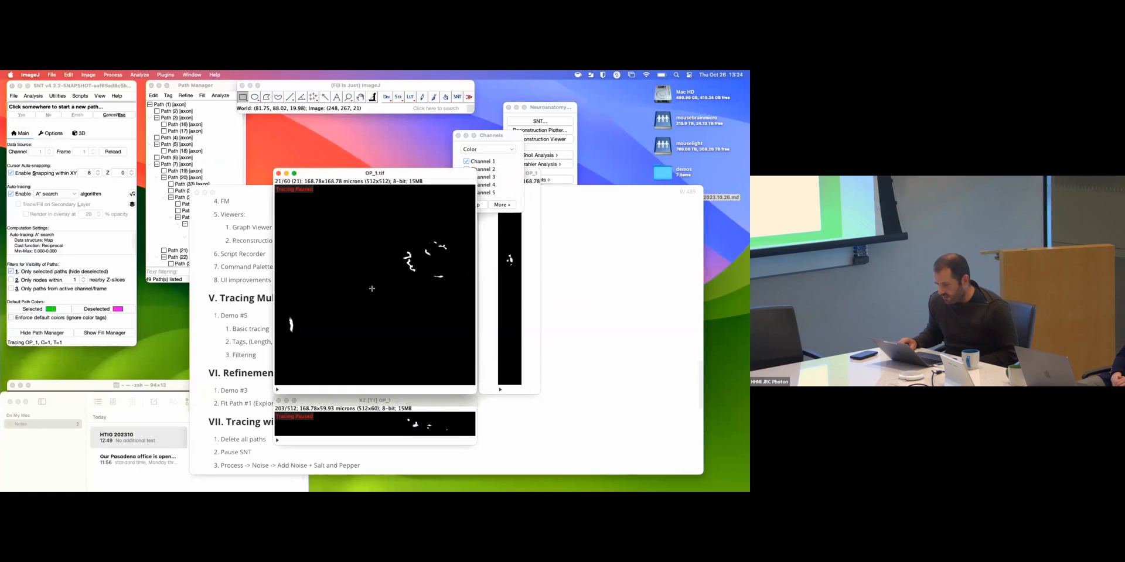
- Arrange the Channels and ZY windows clear of the image, and examine the axon branches across slices in all three views up to 600% zoom
left_click_drag(494, 139, 644, 157)
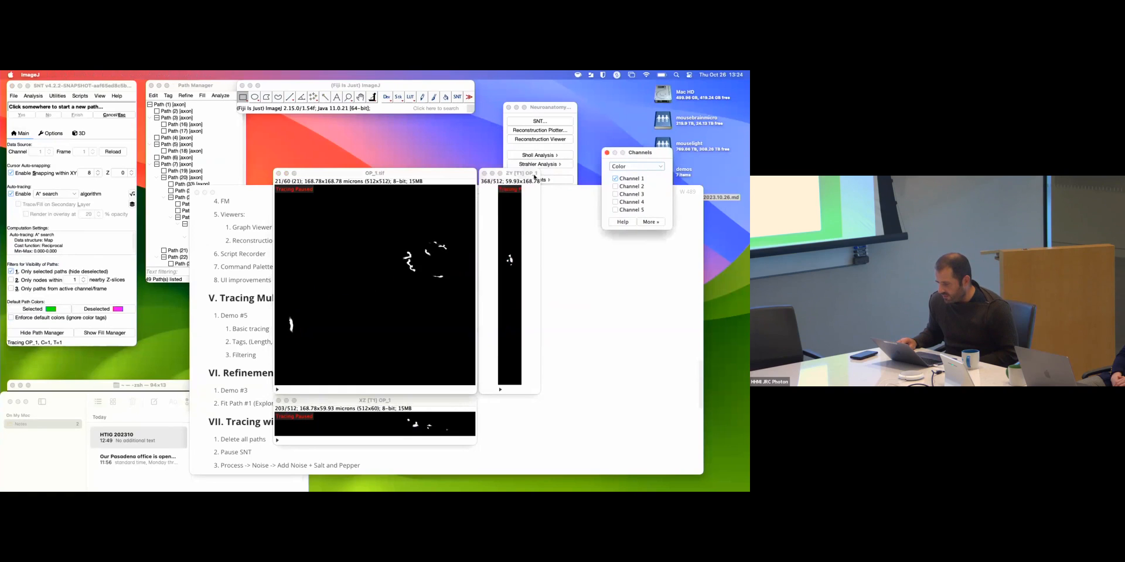
left_click_drag(534, 177, 563, 177)
scroll(413, 249, "up", 4)
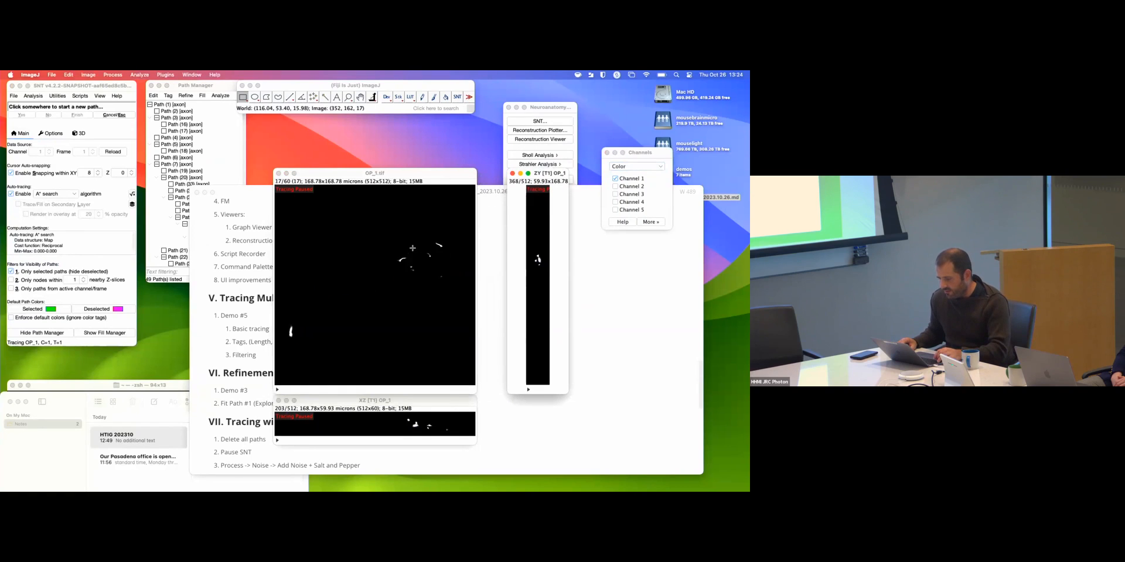
key("plus")
scroll(379, 291, "down", 4)
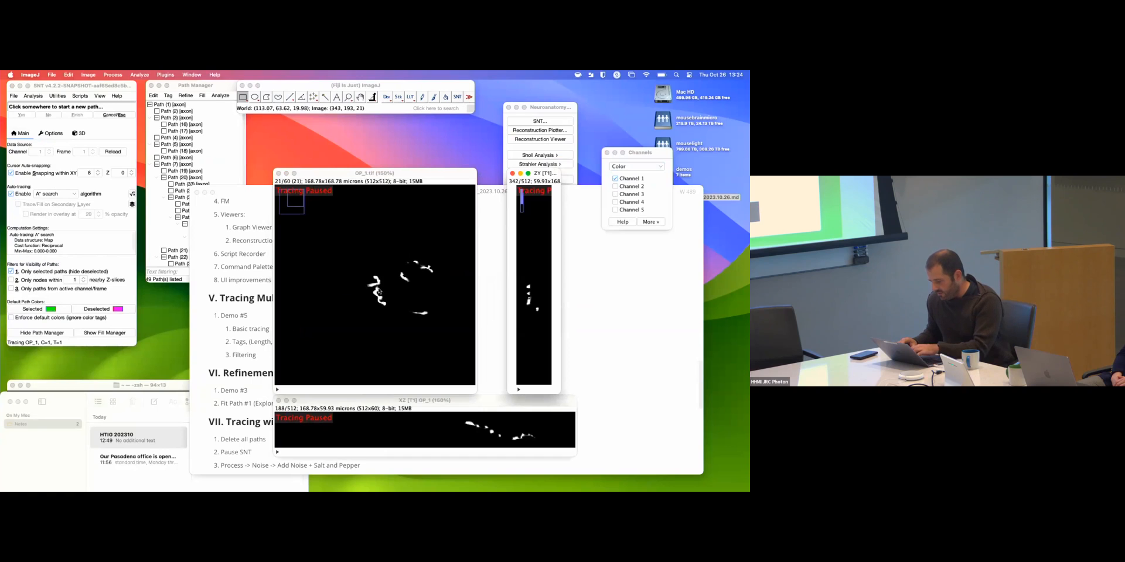
key("plus")
key("plus")
key("plus")
key("plus")
scroll(388, 310, "down", 7)
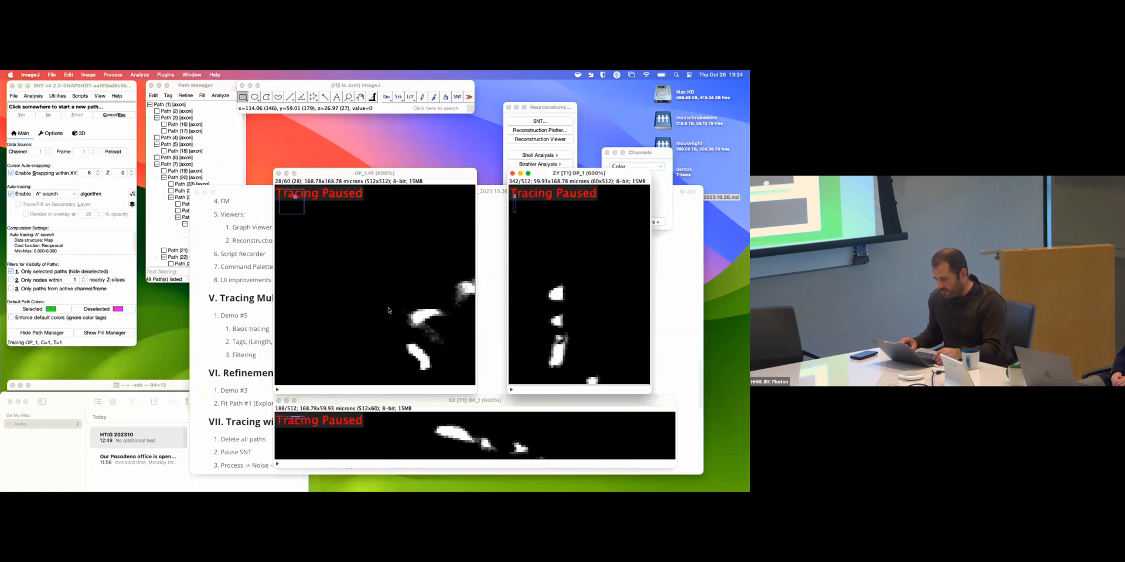
scroll(399, 317, "up", 1)
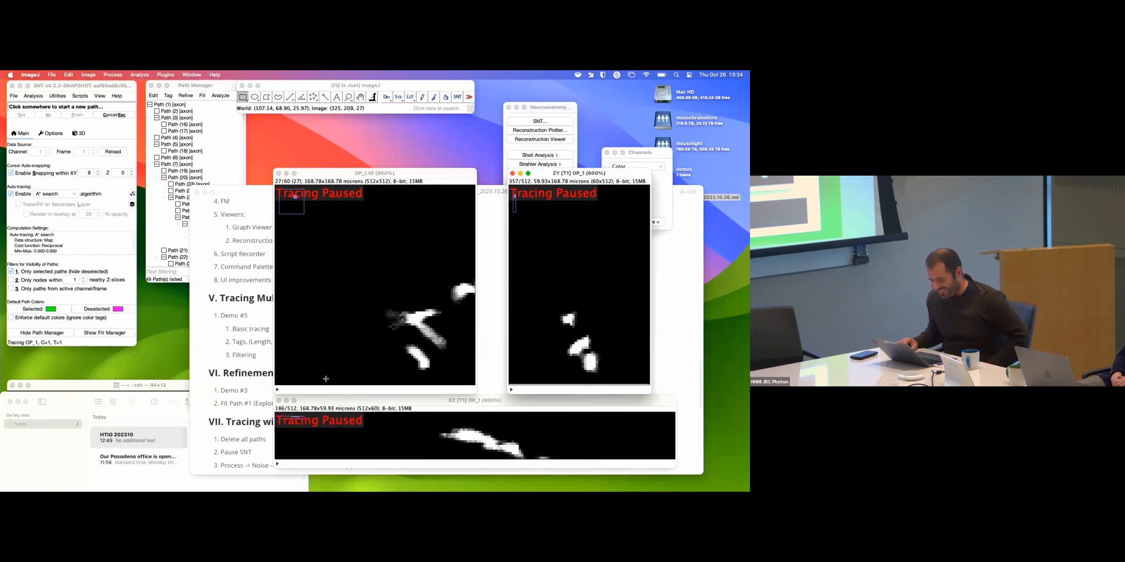
key("minus")
key("minus")
key("minus")
key("minus")
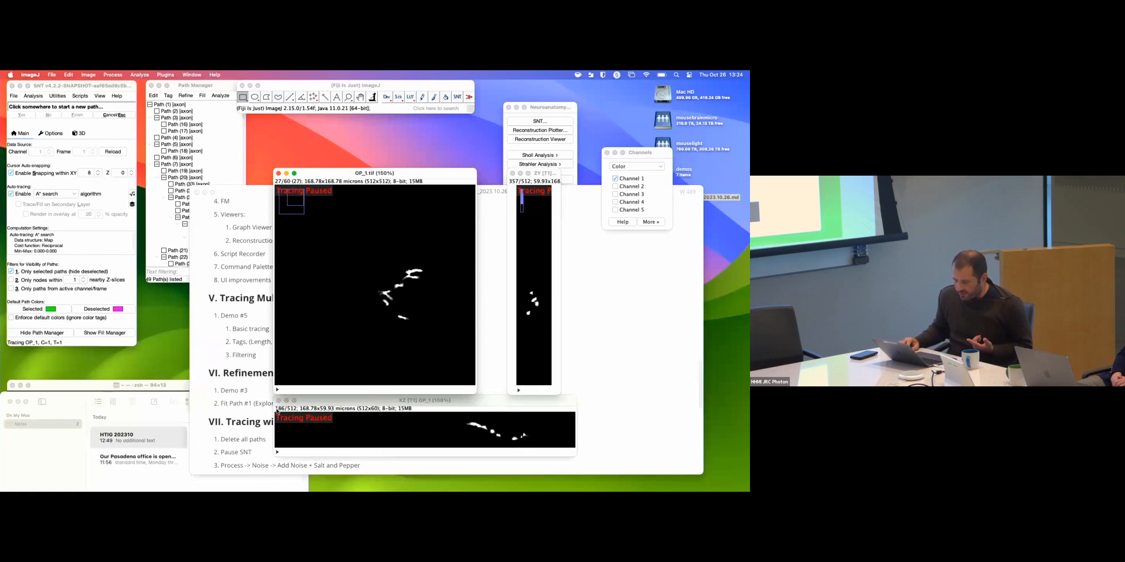
- Close the XZ and ZY side views and select Path (1) in the path list
left_click(279, 401)
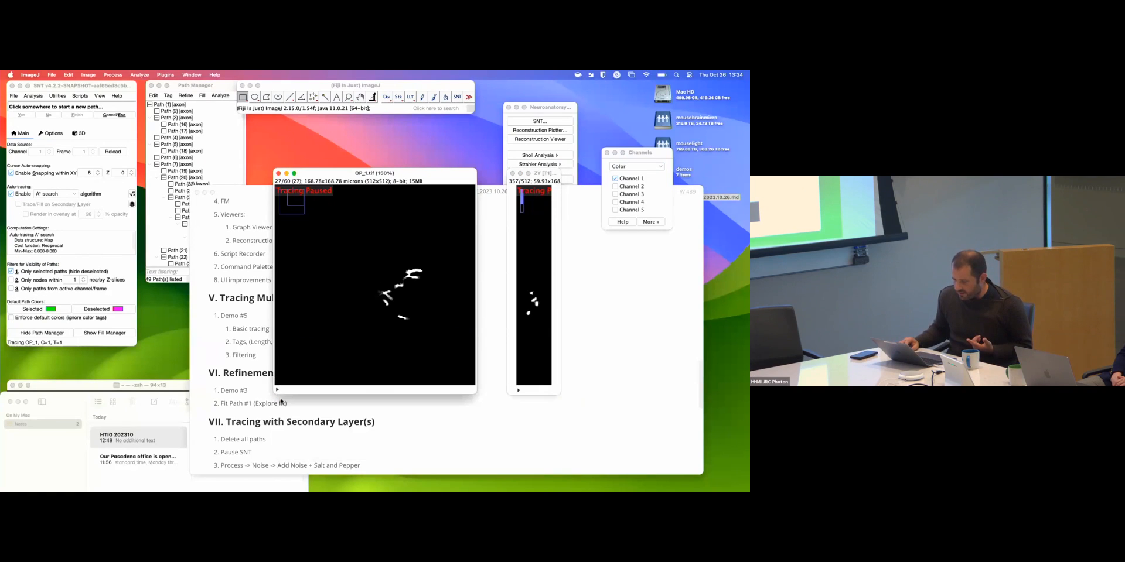
left_click(513, 174)
left_click(167, 106)
left_click(346, 173)
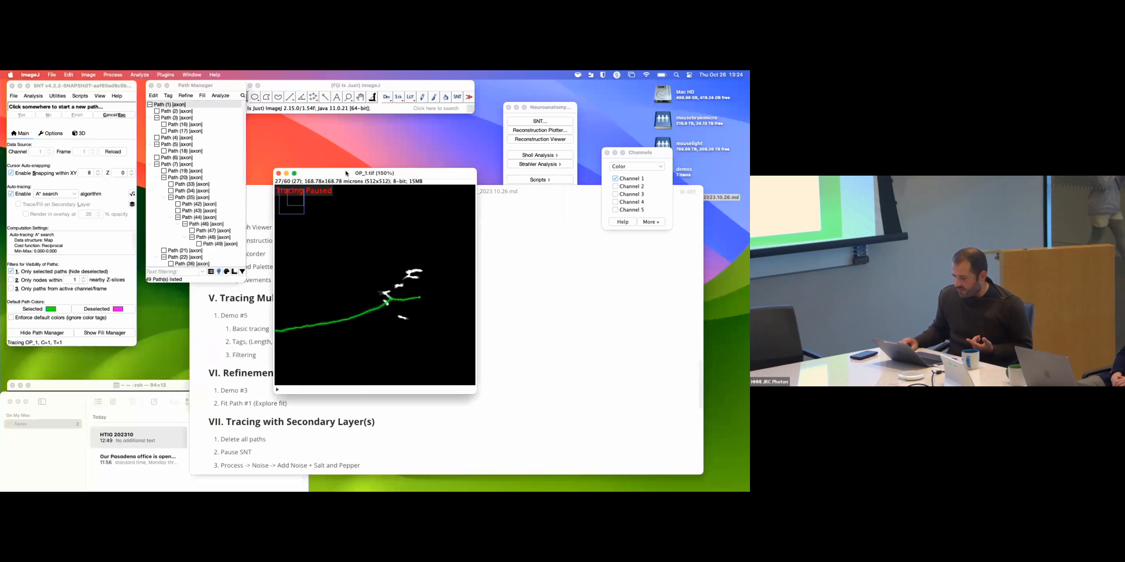
- Dismiss the exception window and view the selected path over slice 42 of the image at 100% zoom
key("minus")
key("minus")
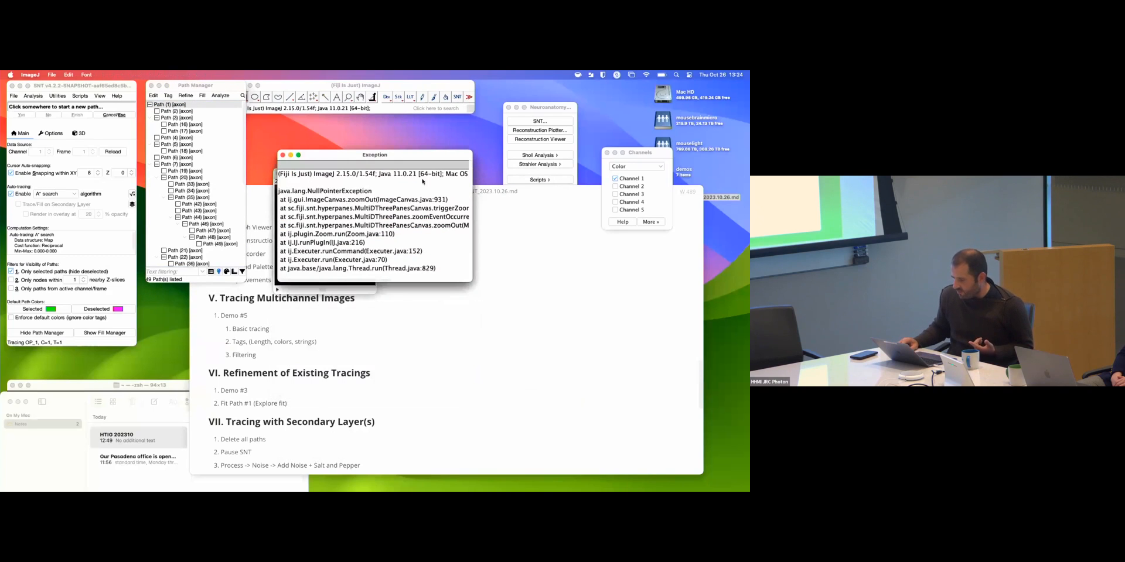
left_click_drag(362, 158, 539, 268)
left_click(459, 265)
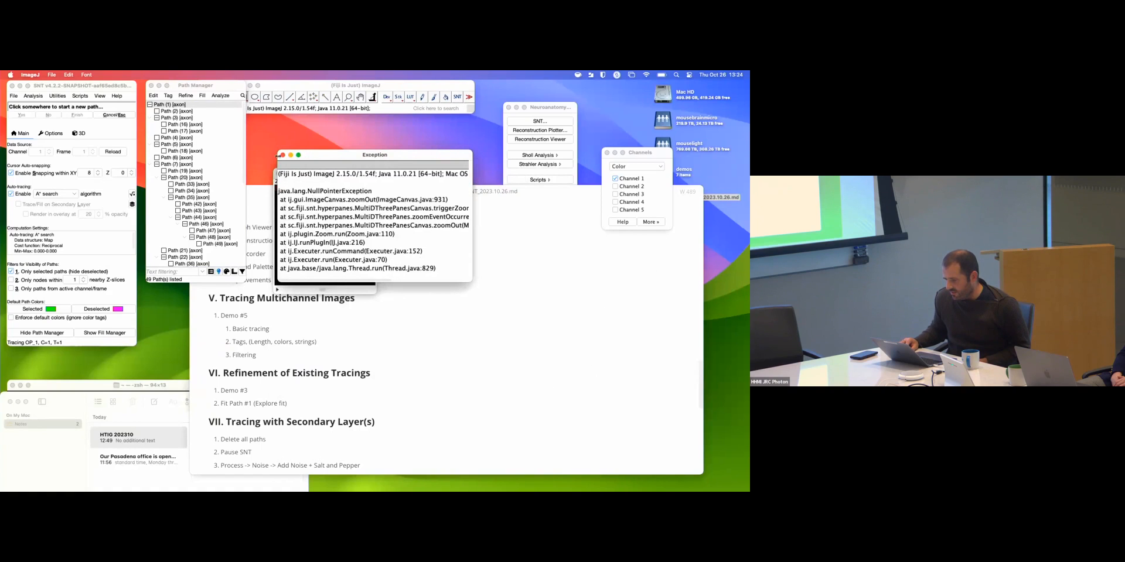
left_click(283, 155)
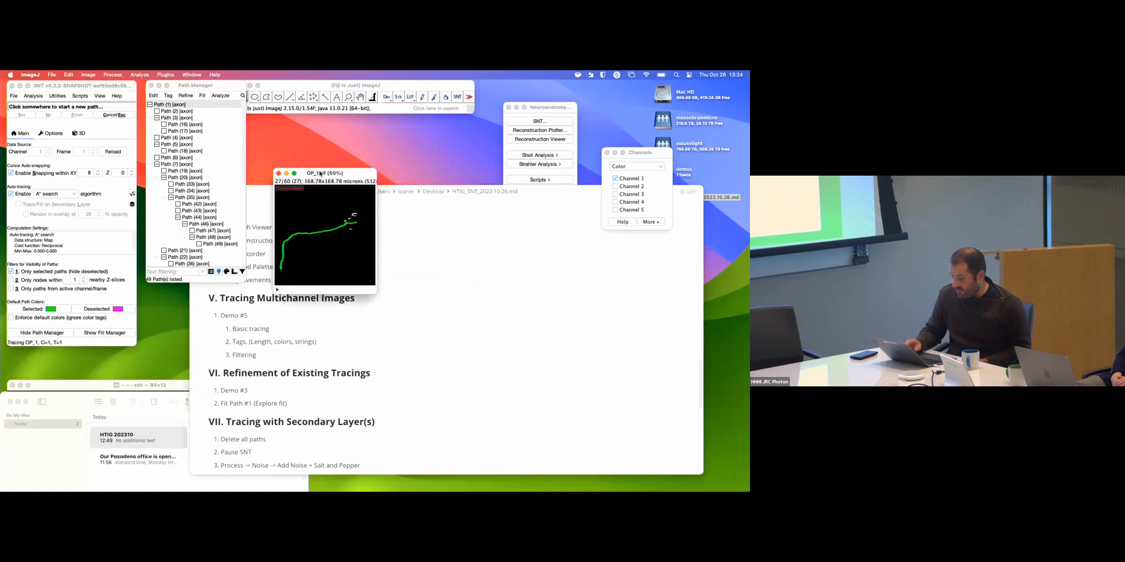
key("plus")
key("plus")
scroll(365, 211, "down", 8)
scroll(364, 212, "down", 7)
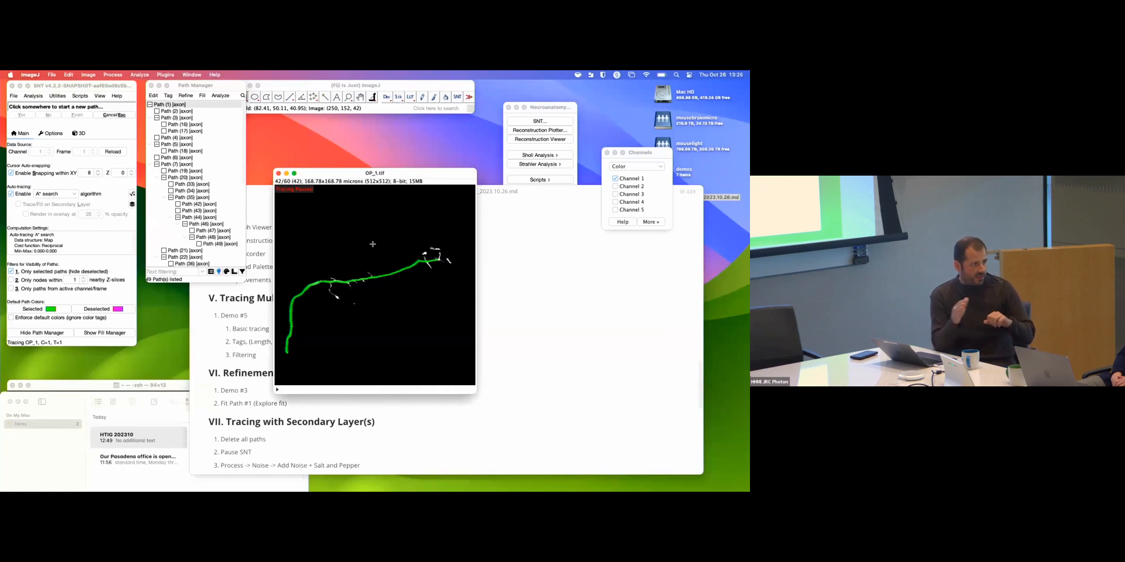
- Review the path refinement parameters, from refinement type to multithreading, and accept the settings
left_click(187, 95)
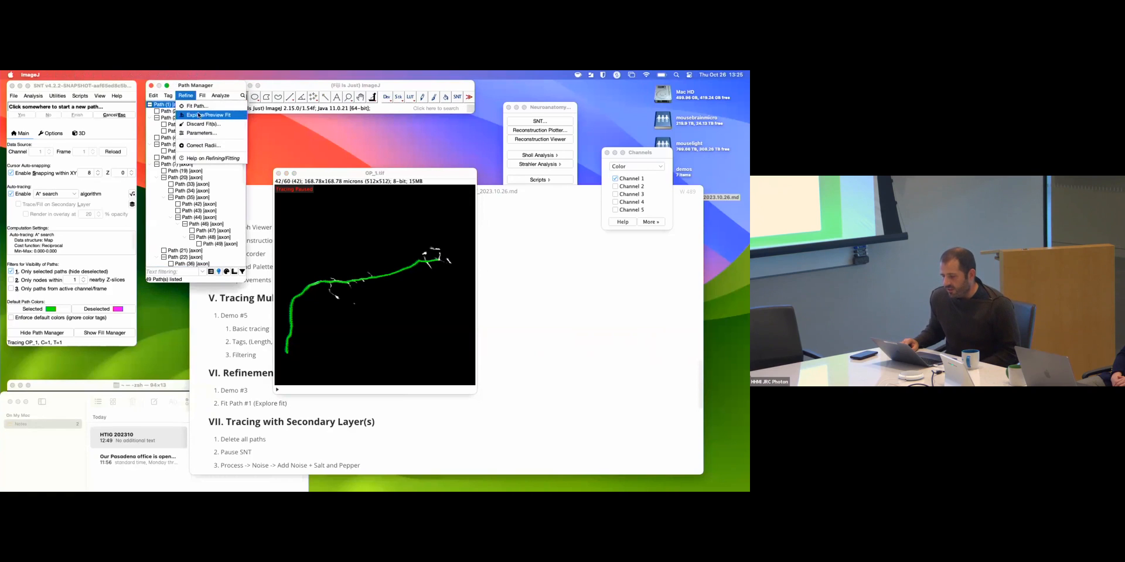
left_click(189, 95)
left_click(189, 95)
left_click(191, 90)
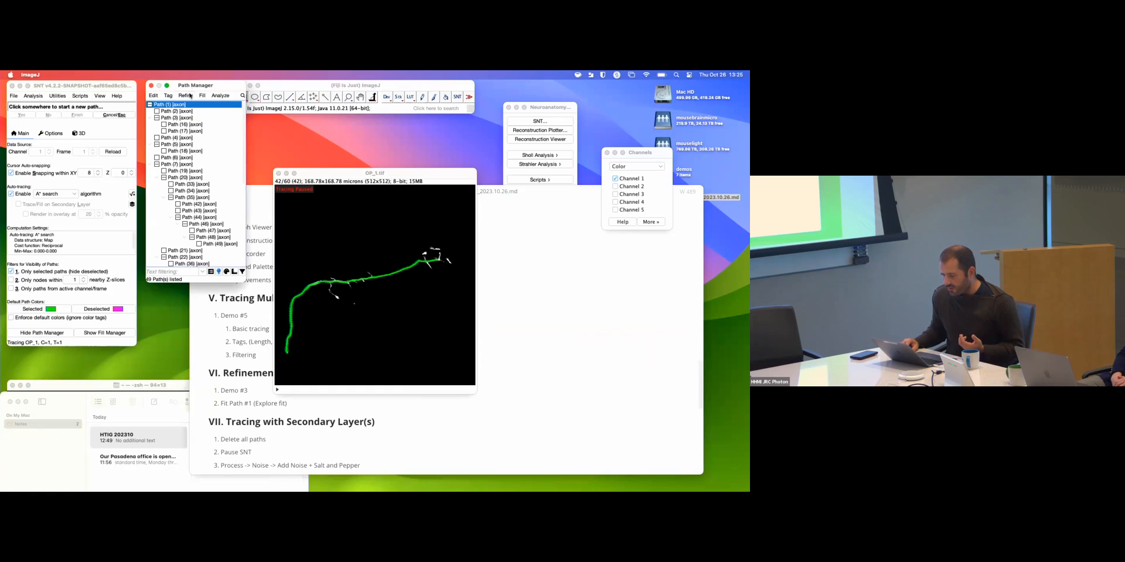
left_click(190, 96)
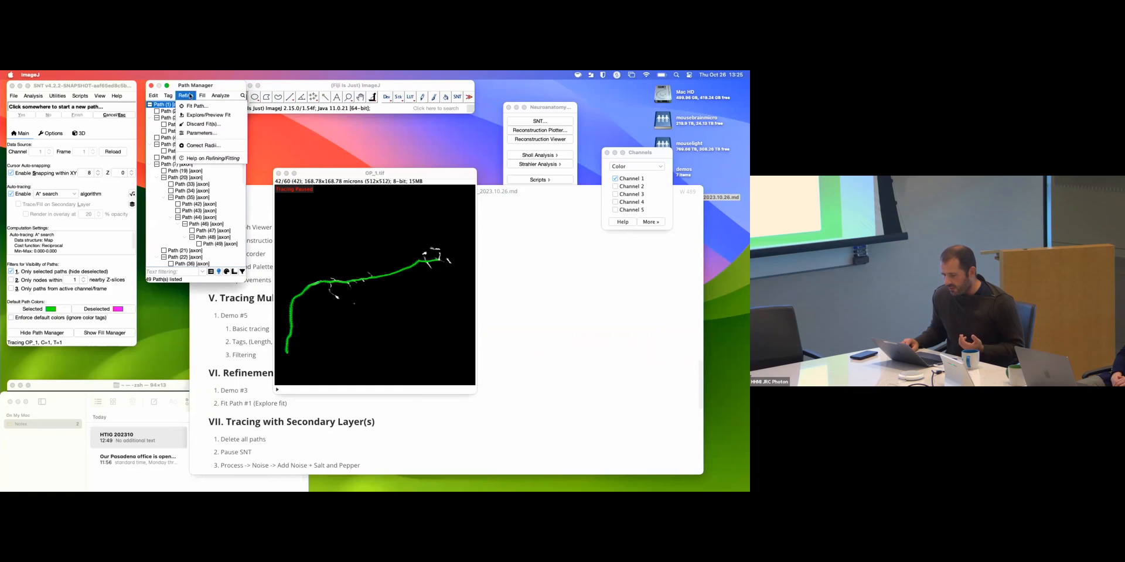
left_click(203, 133)
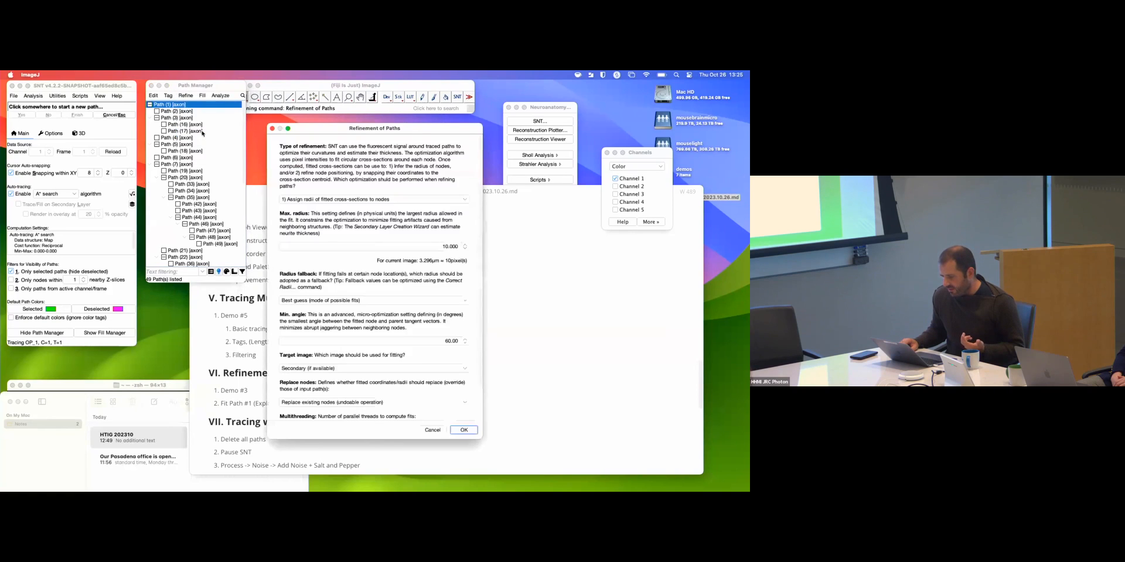
left_click_drag(290, 126, 155, 110)
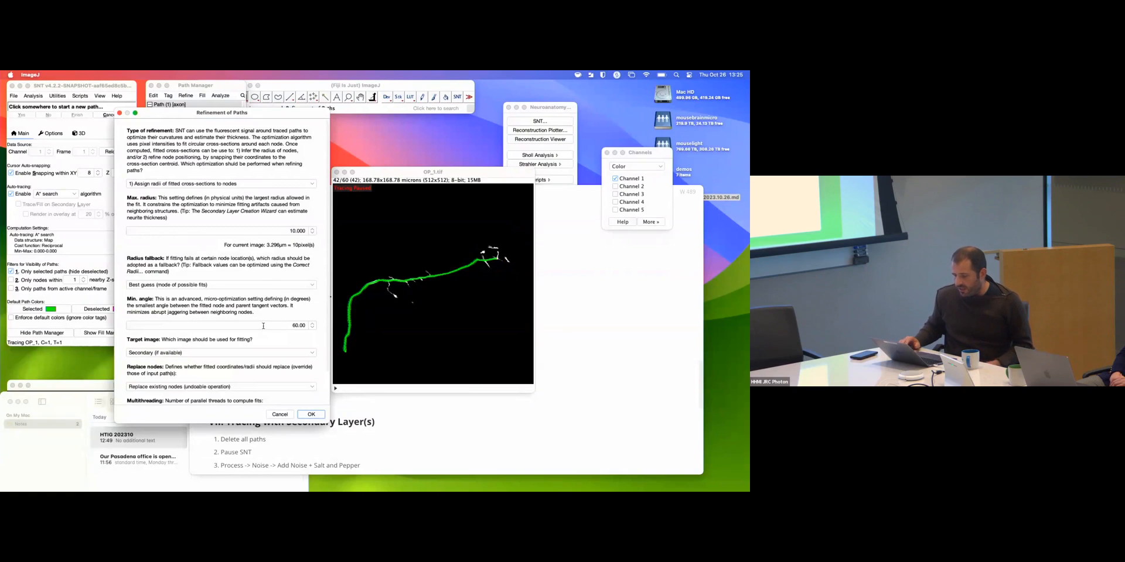
mouse_move(264, 326)
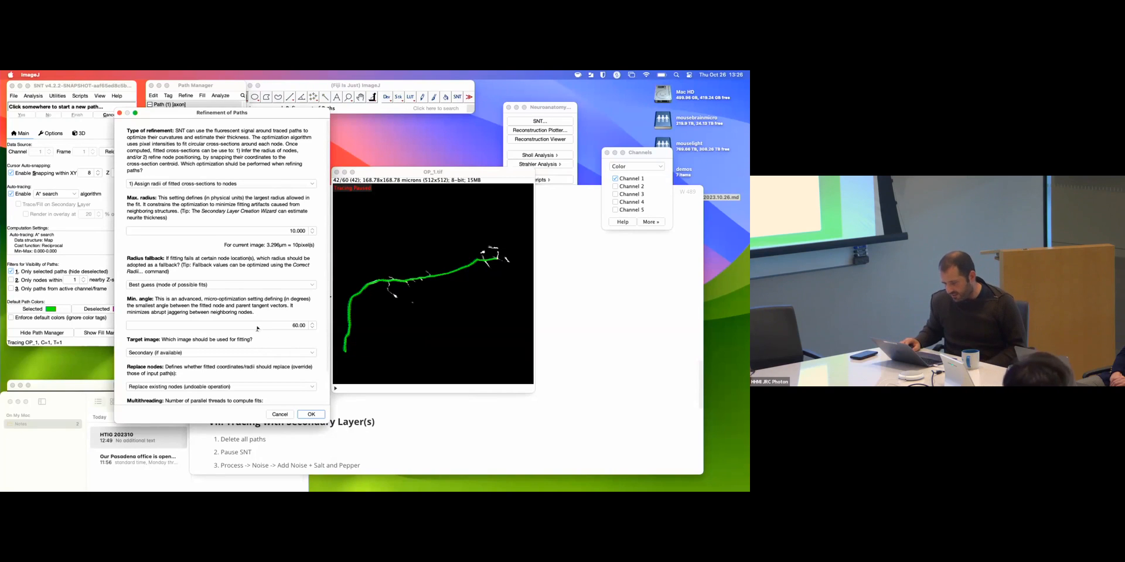
scroll(260, 352, "down", 2)
scroll(258, 377, "down", 1)
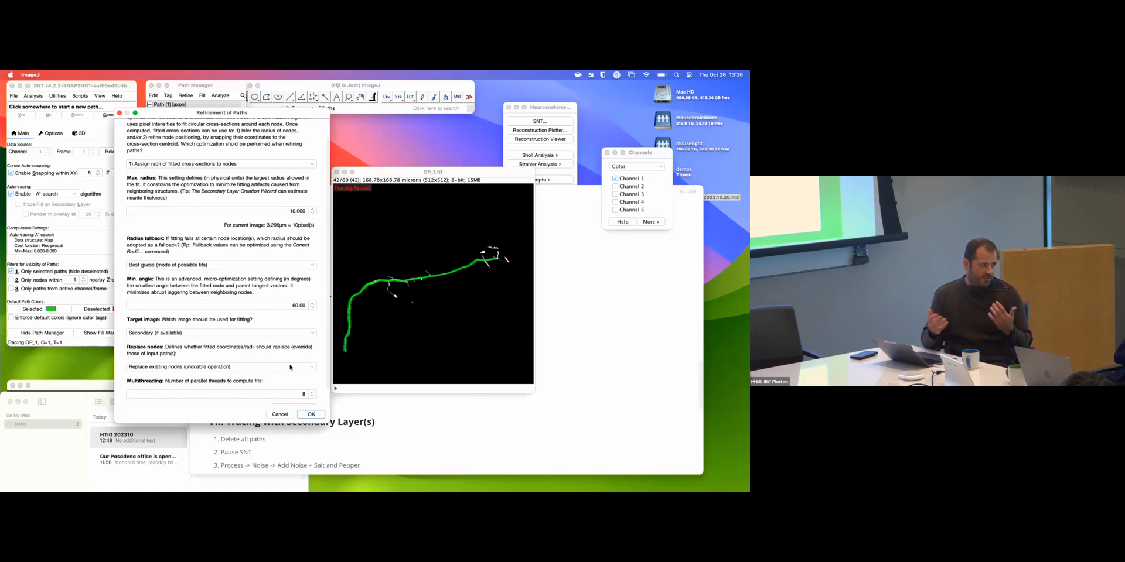
left_click(312, 414)
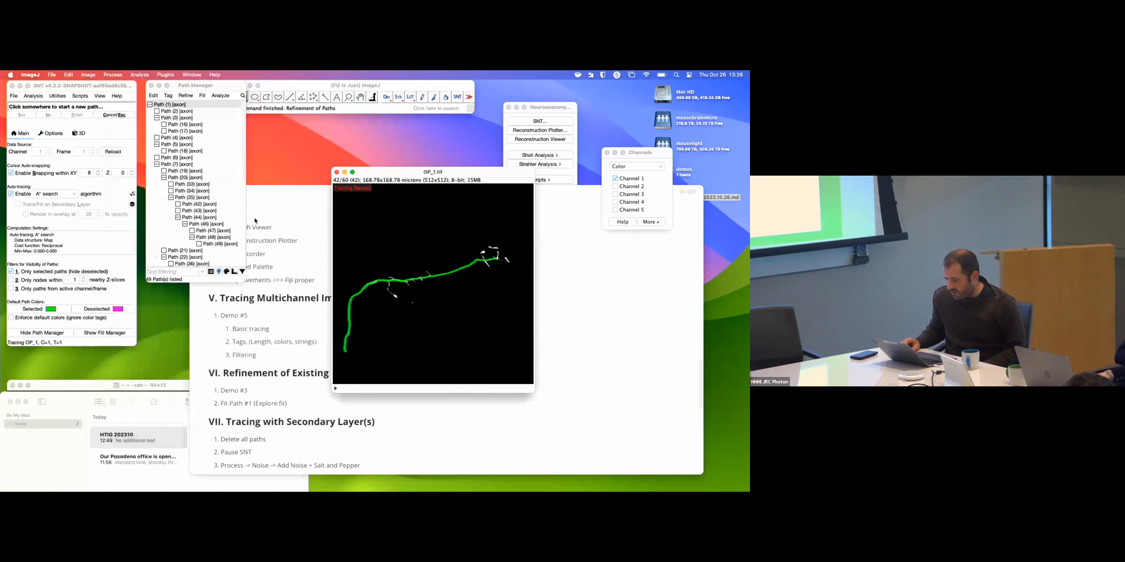
- Run Explore/Preview Fit on Path (1), dismiss the online manual prompt, and place the cross-section view beside the traced image
left_click(186, 96)
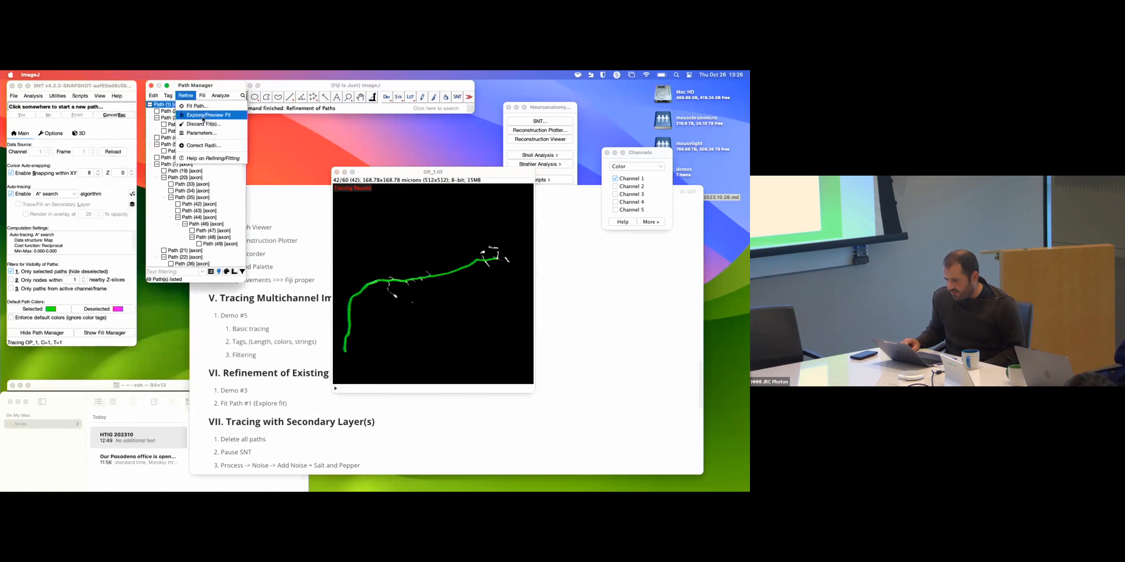
left_click(202, 115)
left_click_drag(311, 145, 374, 161)
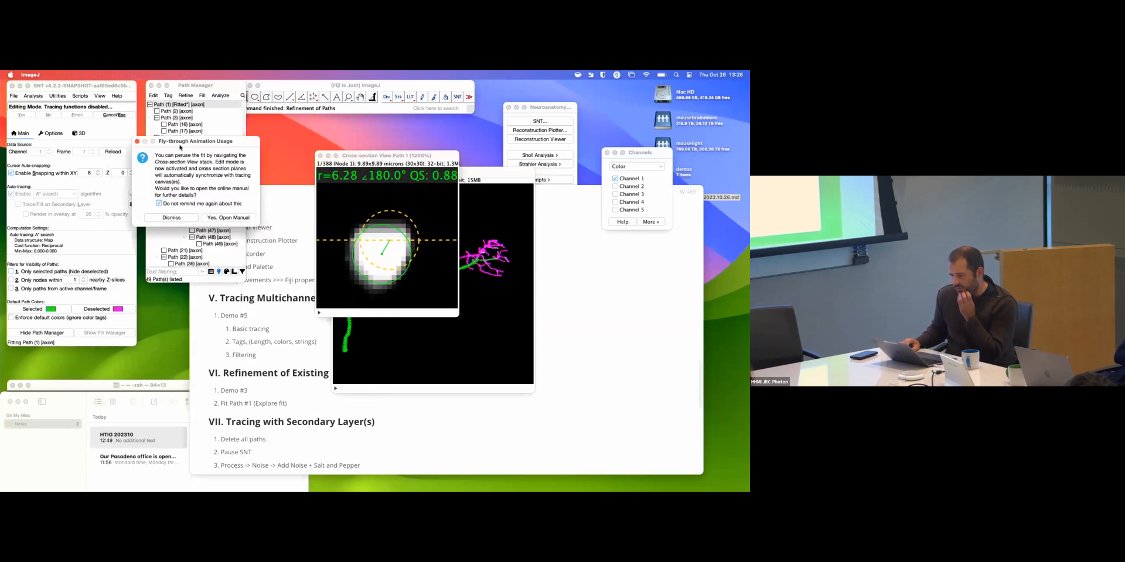
left_click_drag(180, 145, 182, 149)
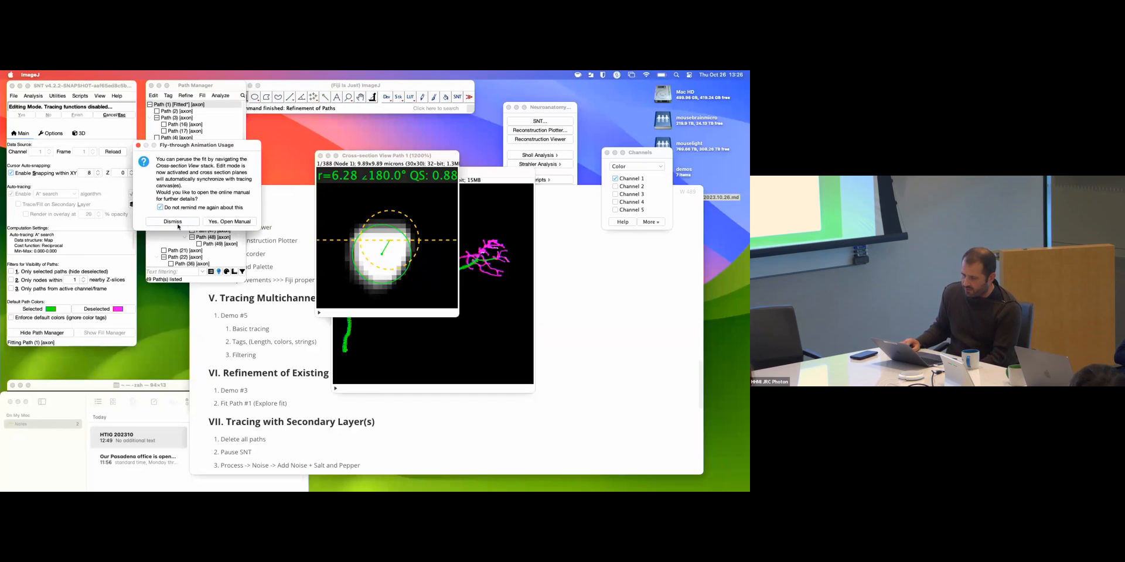
left_click(208, 222)
left_click_drag(370, 156, 304, 152)
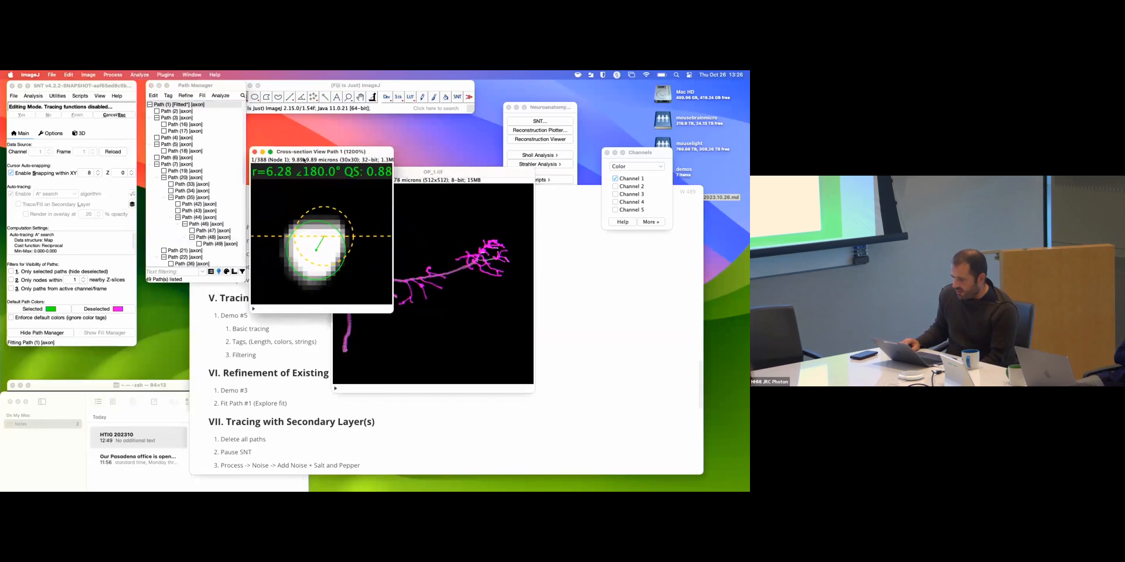
left_click_drag(261, 310, 254, 310)
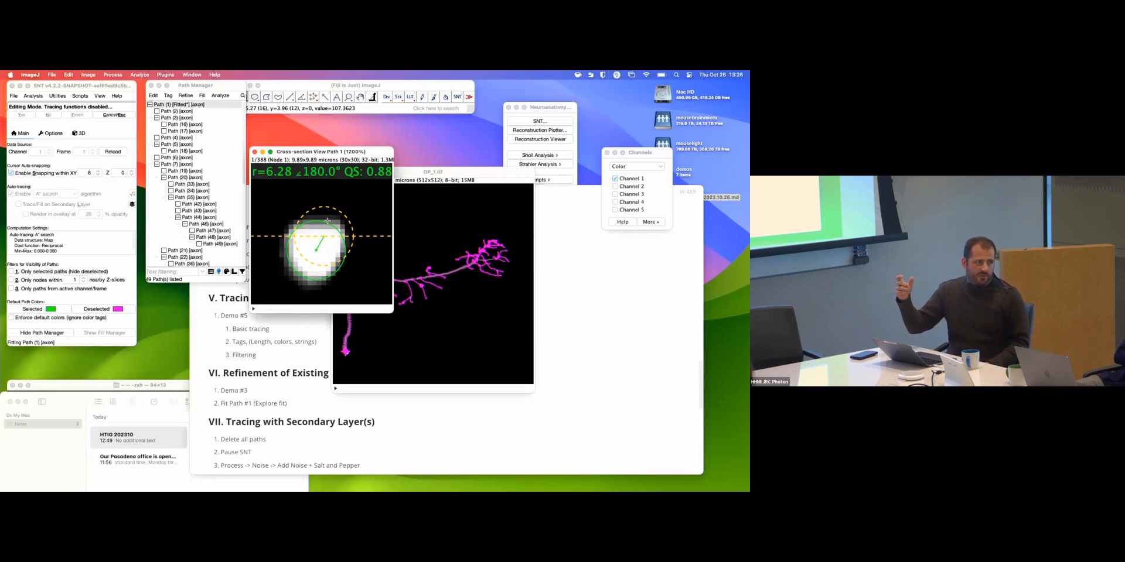
- Step through Path (1)'s cross-section fits up to node 351, close the cross-section view and move the traced image over
left_click_drag(264, 310, 339, 296)
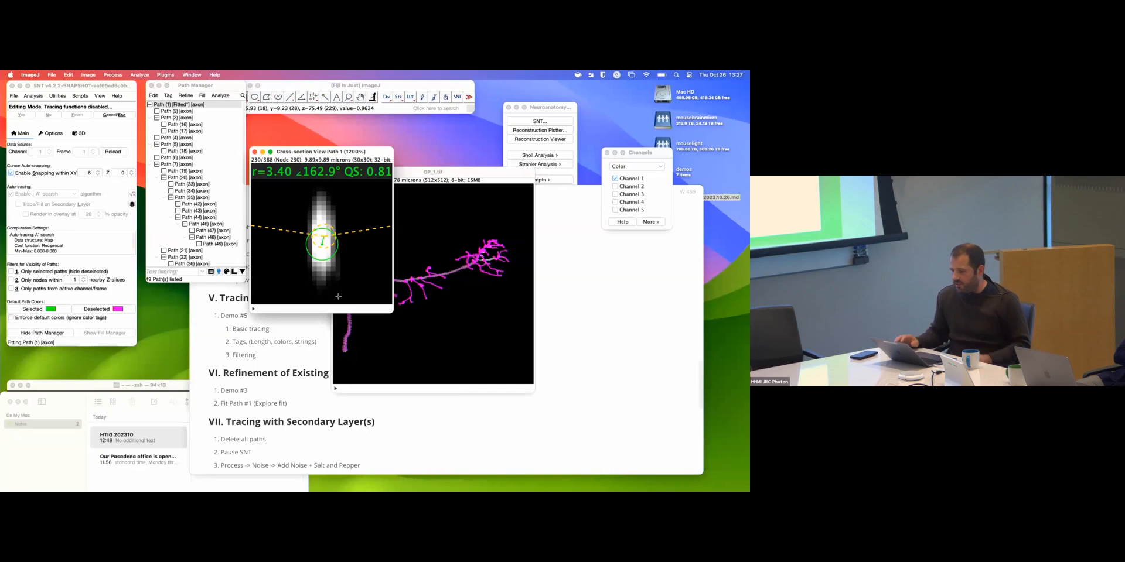
left_click_drag(338, 307, 378, 314)
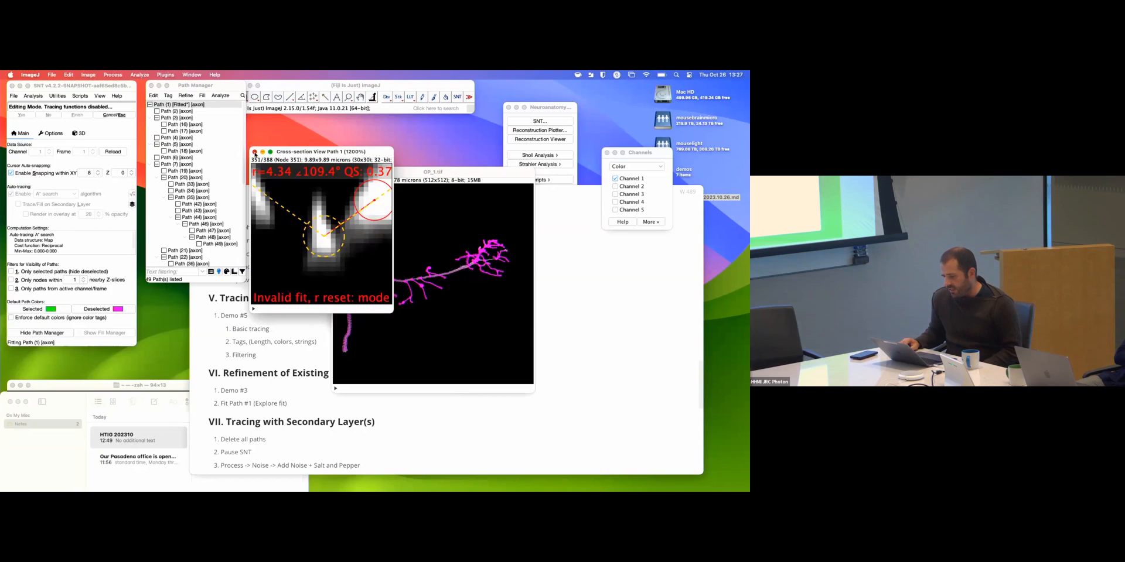
left_click(254, 152)
left_click_drag(396, 172, 357, 146)
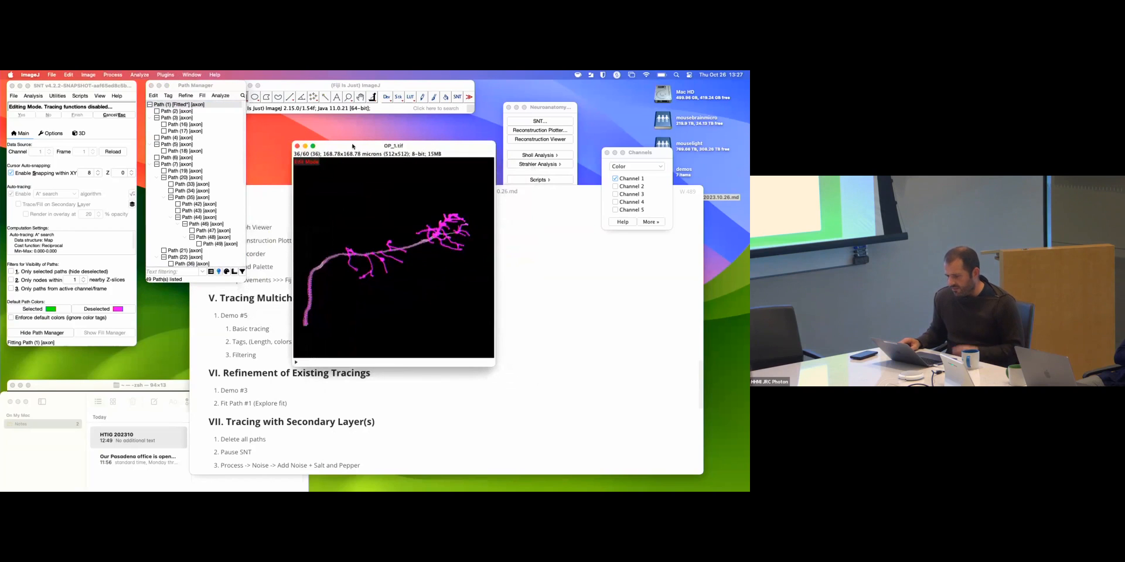
- Move the demo outline notes below the image and read the Tracing with Secondary Layer(s) section
left_click(205, 87)
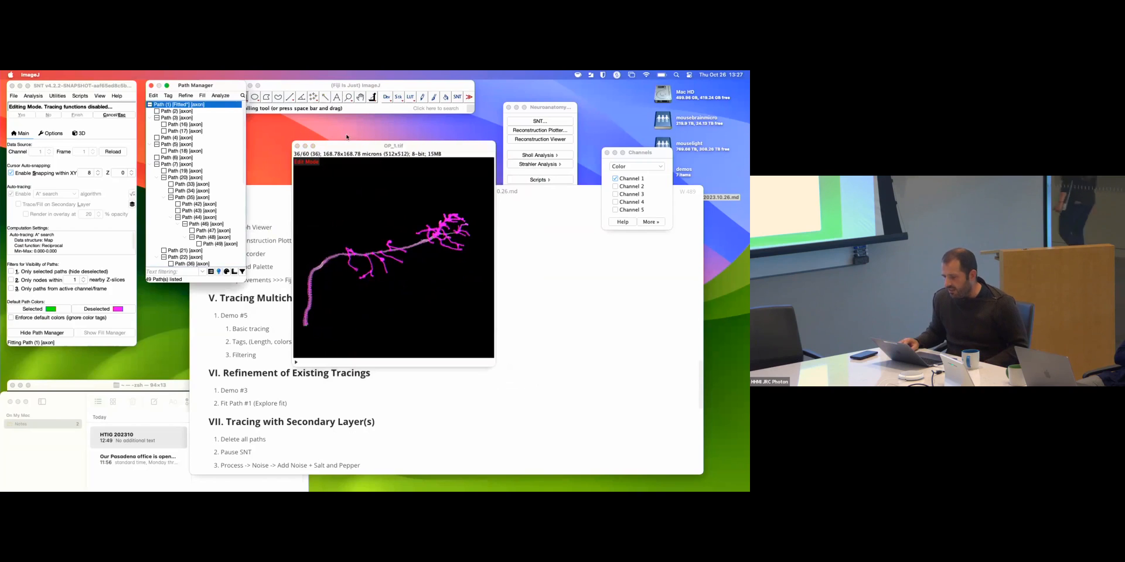
left_click(271, 192)
scroll(400, 335, "down", 1)
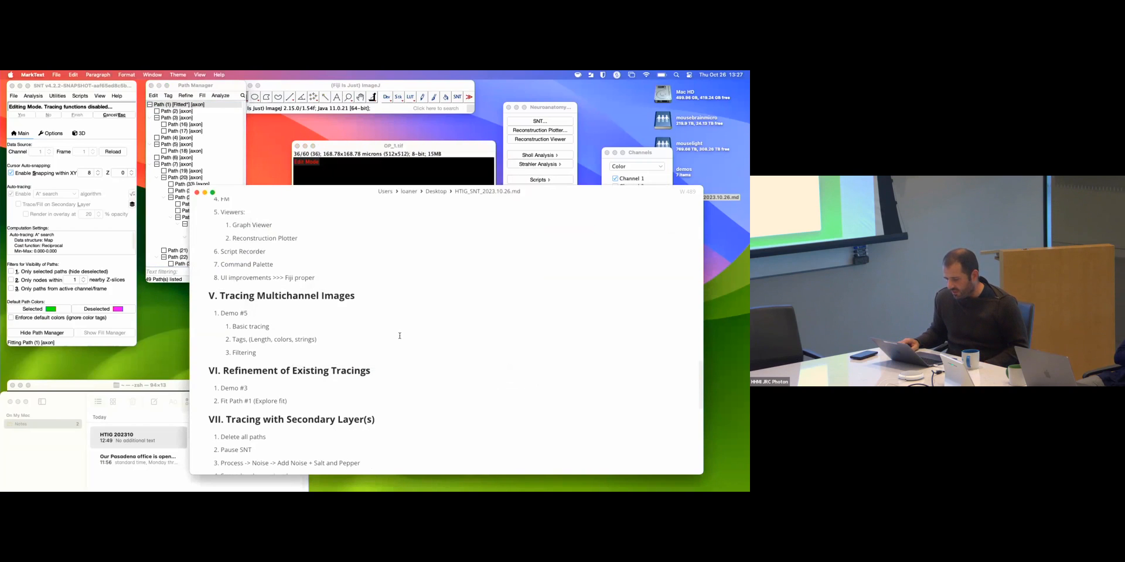
left_click_drag(272, 192, 289, 237)
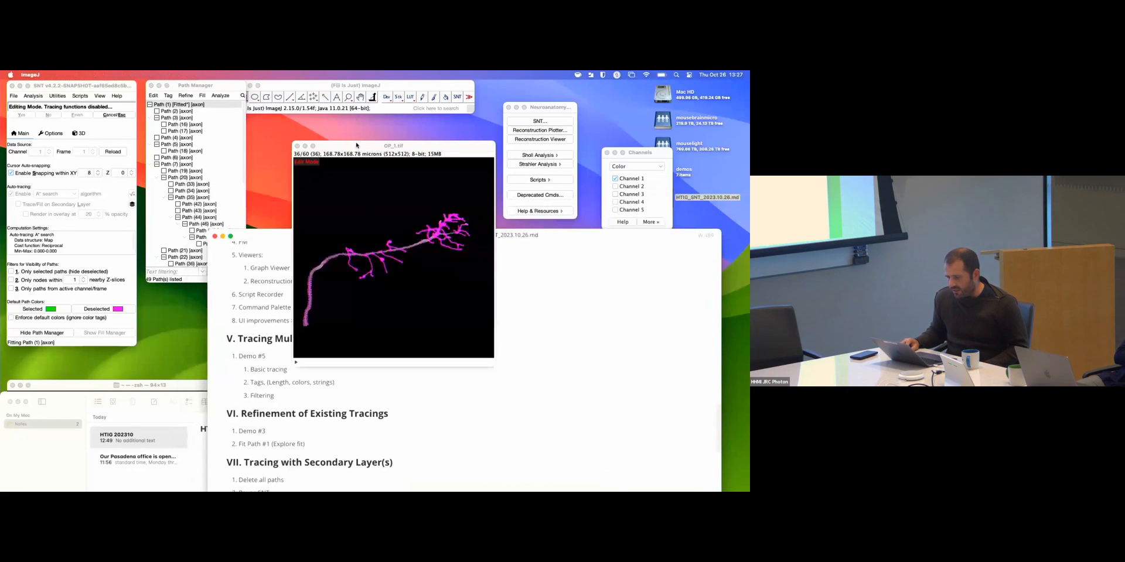
left_click(435, 411)
scroll(419, 387, "down", 3)
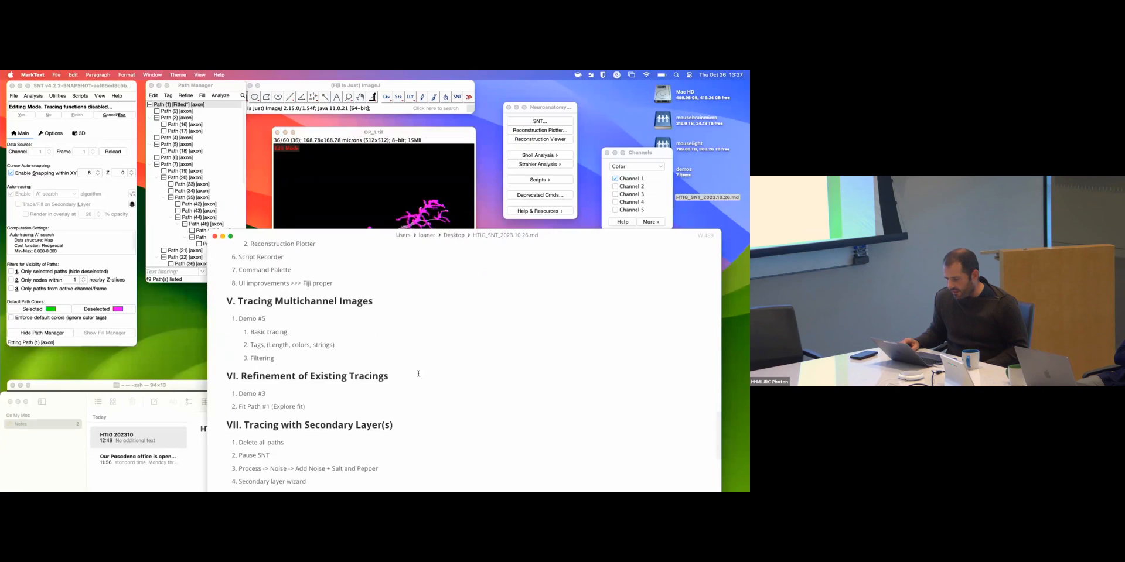
left_click(316, 137)
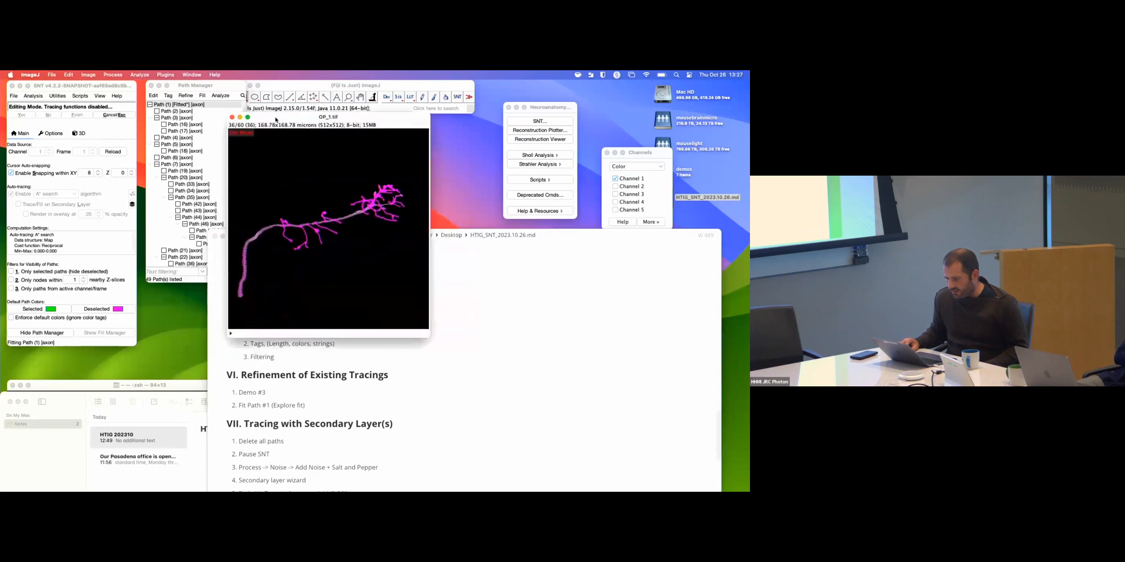
- Try to clear the tracing by deleting all paths, and examine the image stack for leftover overlay
left_click(209, 118)
left_click(153, 96)
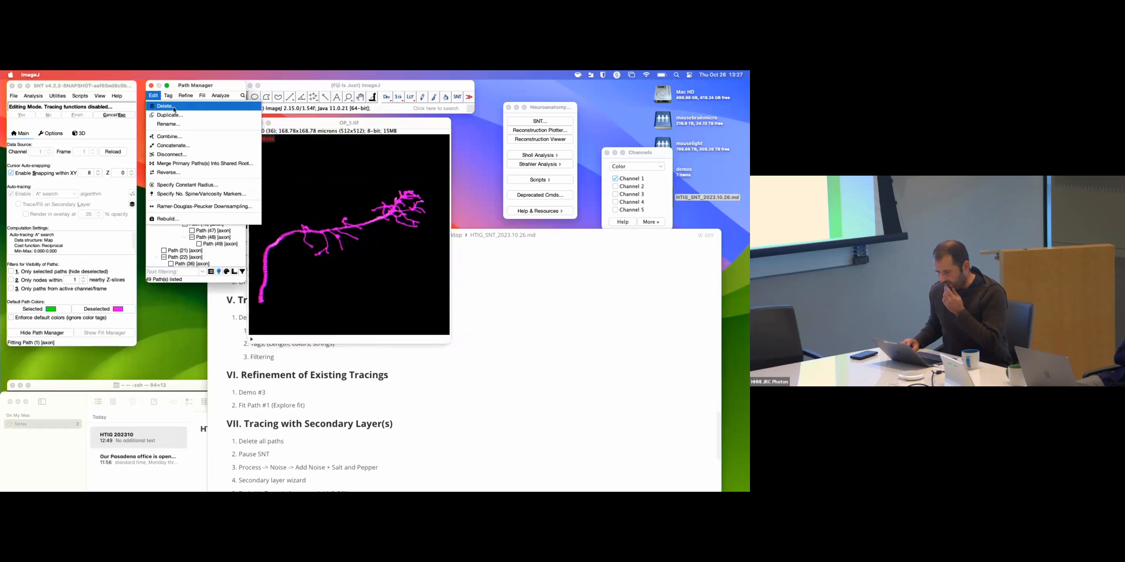
left_click(168, 106)
left_click(240, 196)
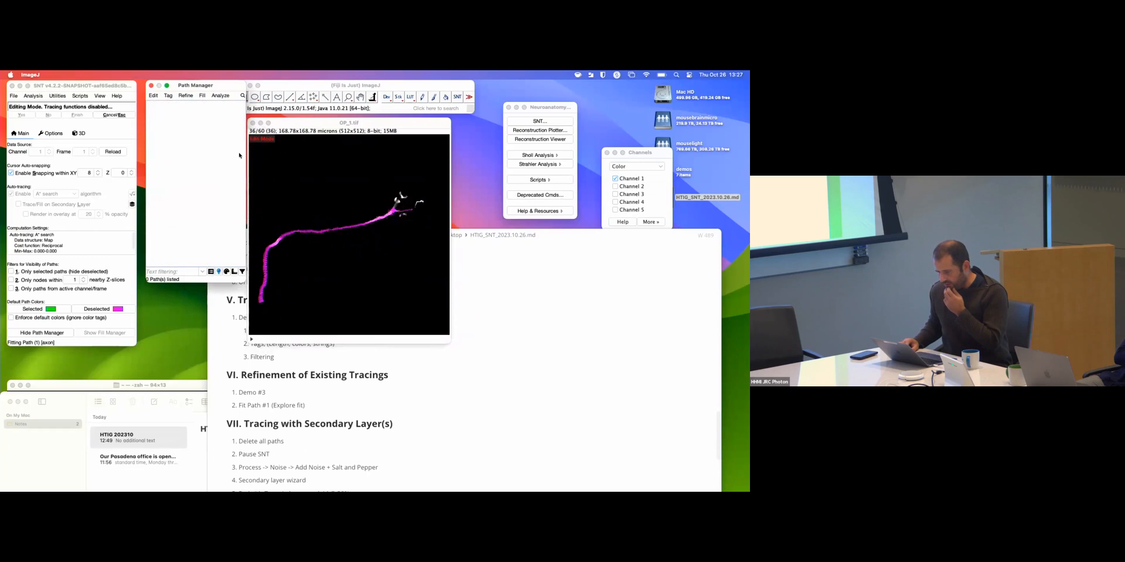
left_click(185, 95)
left_click(186, 106)
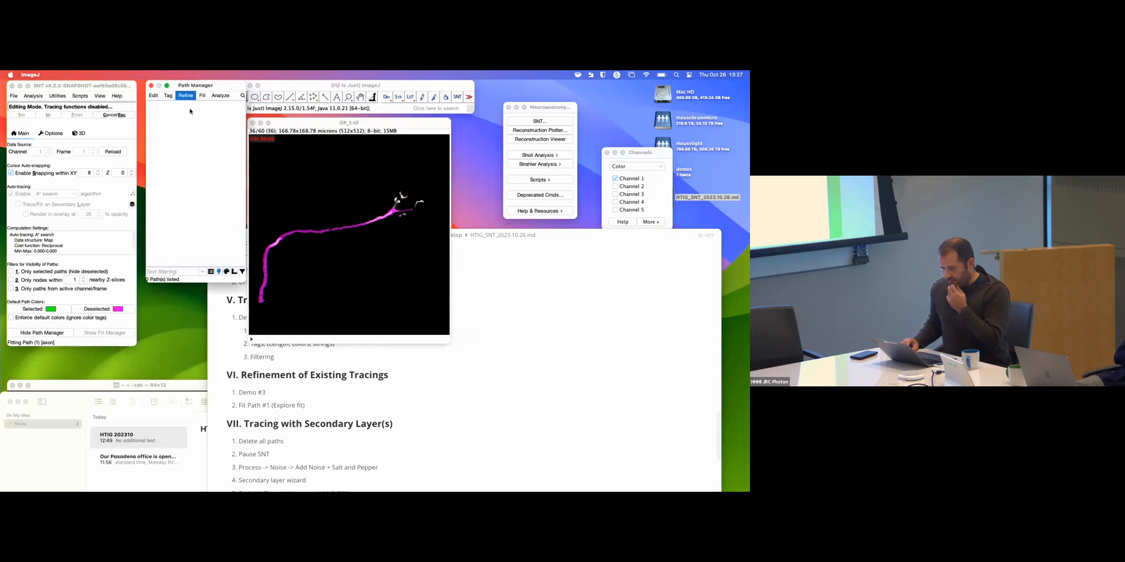
left_click(222, 195)
scroll(293, 188, "down", 10)
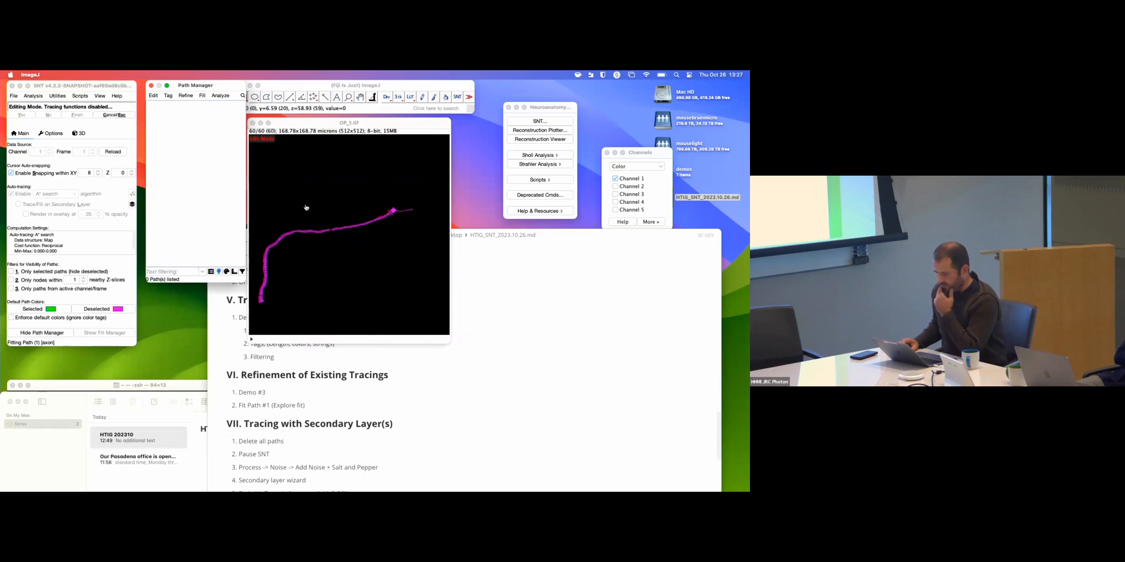
left_click_drag(299, 121, 310, 148)
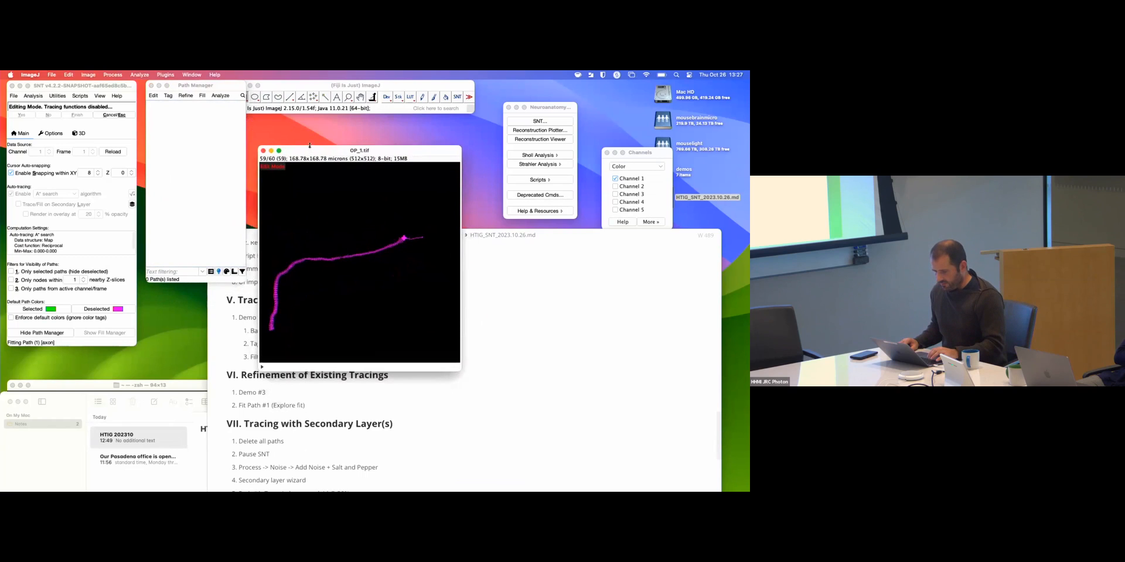
- Close the OP_1 image, reload its demo dataset in SNT, and close the ZY and XZ side views
left_click(263, 151)
left_click(13, 96)
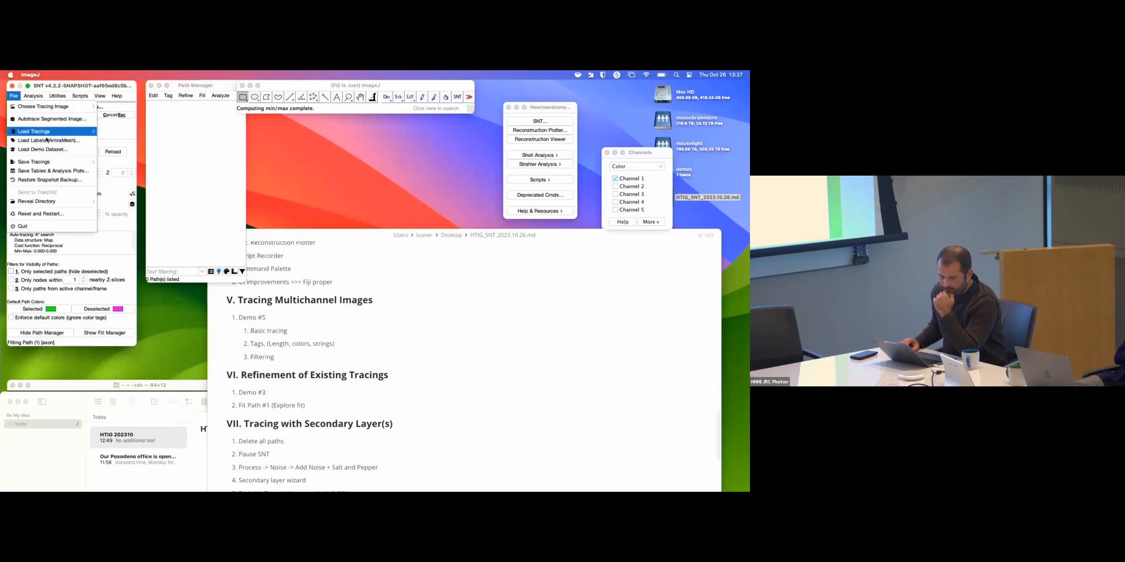
left_click(59, 150)
left_click(122, 283)
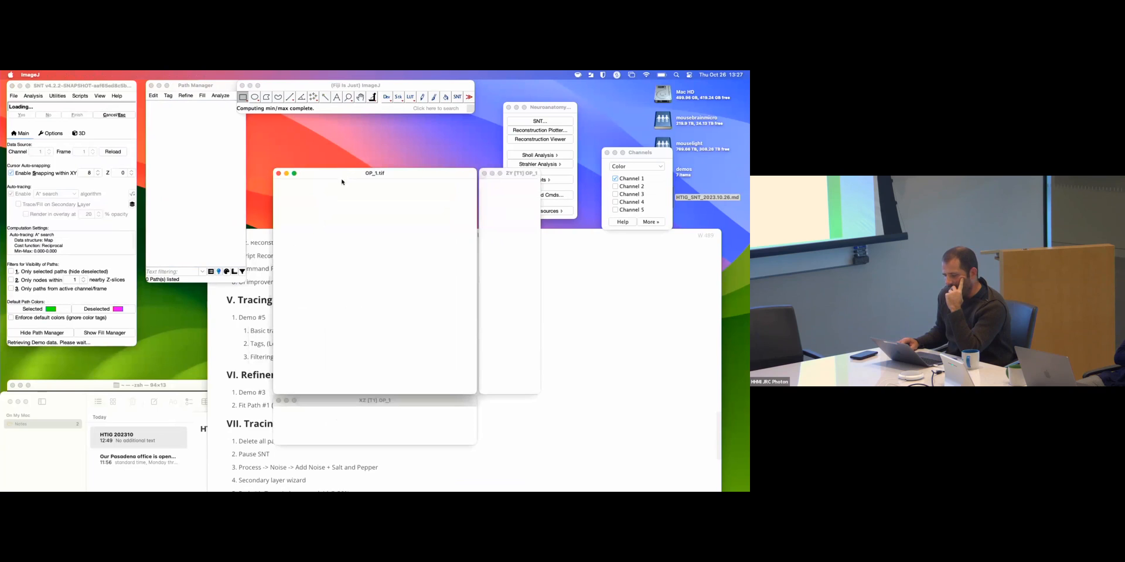
left_click(484, 174)
left_click(278, 400)
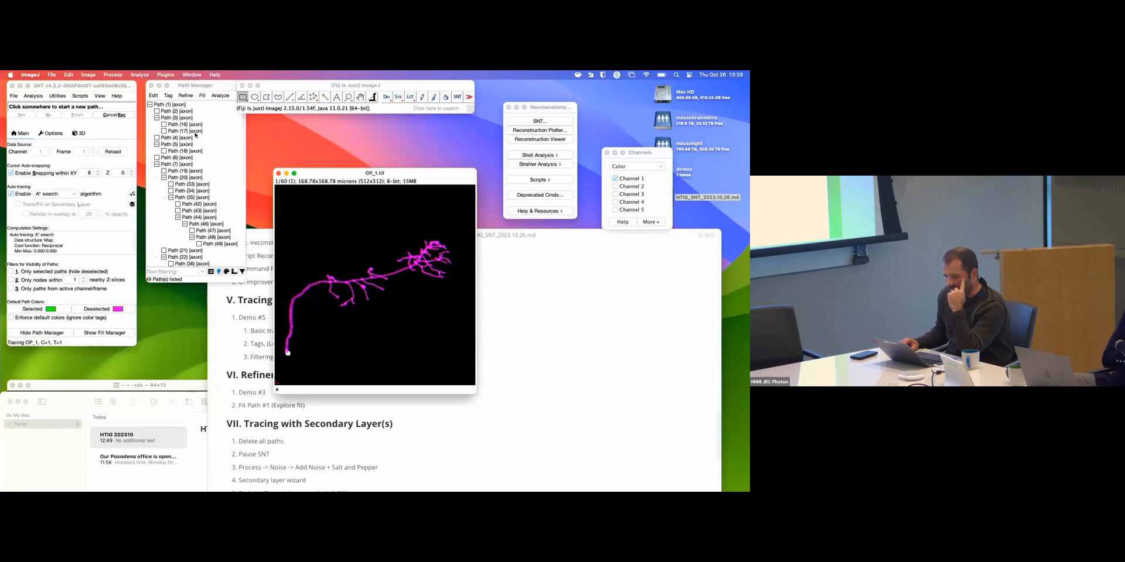
- Delete all paths of the reloaded dataset and check the cleared image through its slices
left_click(153, 95)
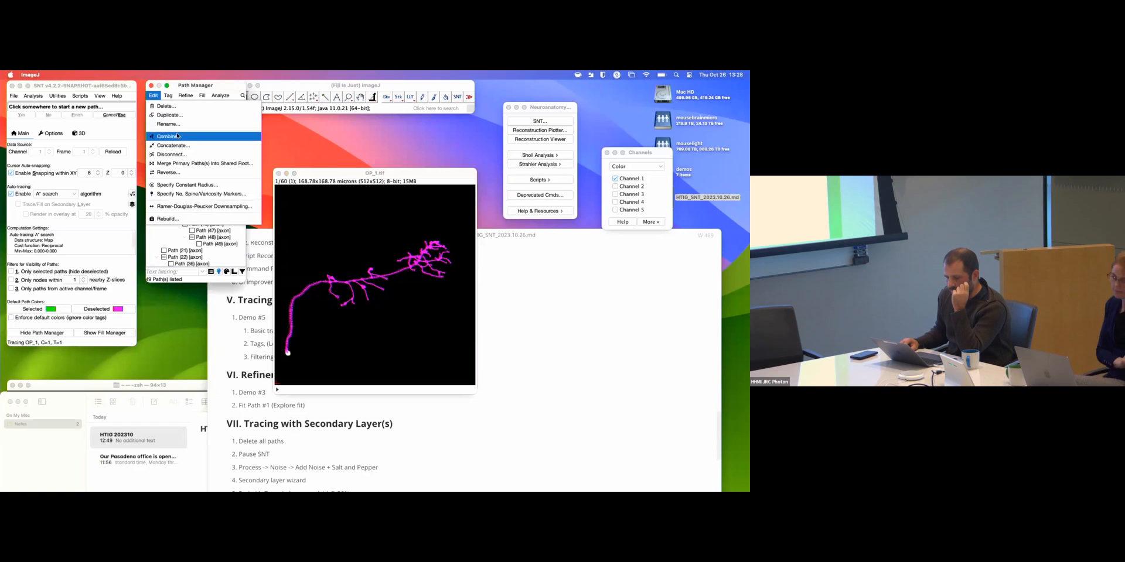
left_click(167, 106)
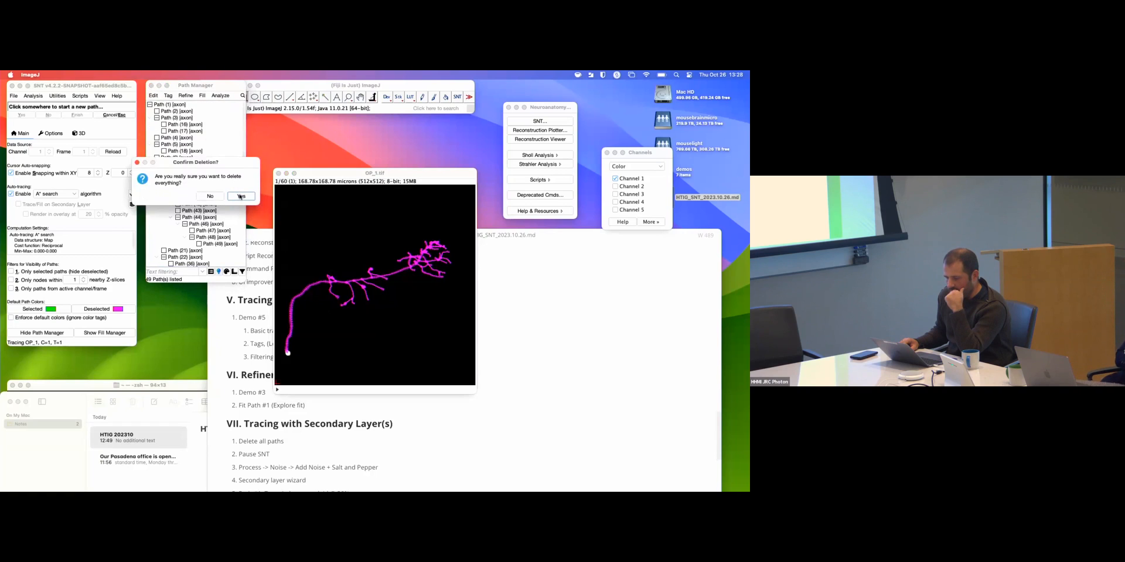
left_click(240, 196)
scroll(304, 269, "down", 15)
scroll(303, 274, "up", 16)
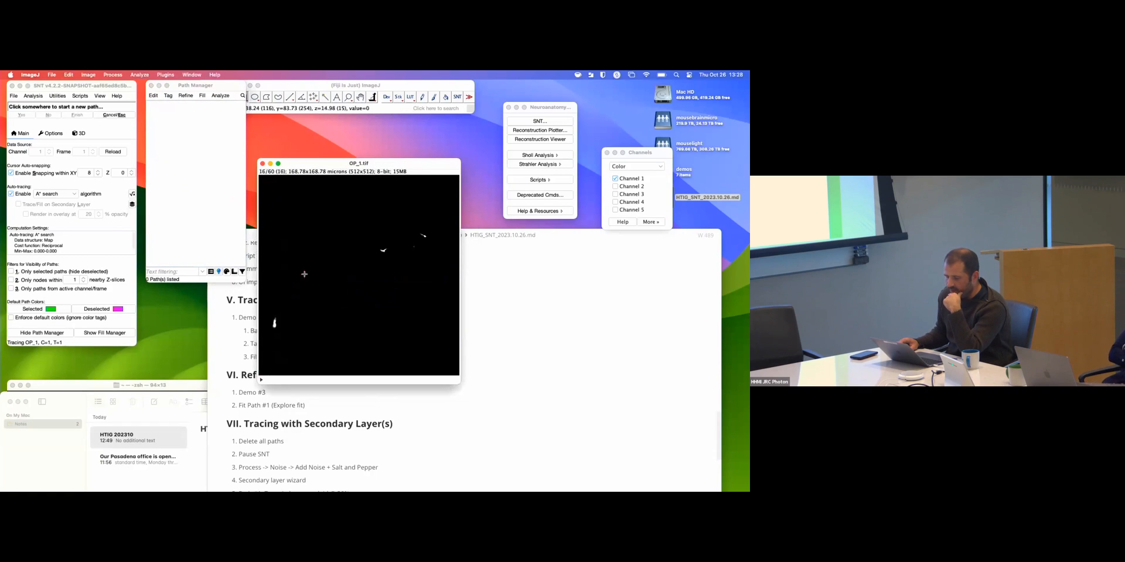
- Pause SNT from the OP_1 image and place the image and the main ImageJ window clear of each other
right_click(308, 224)
left_click(351, 455)
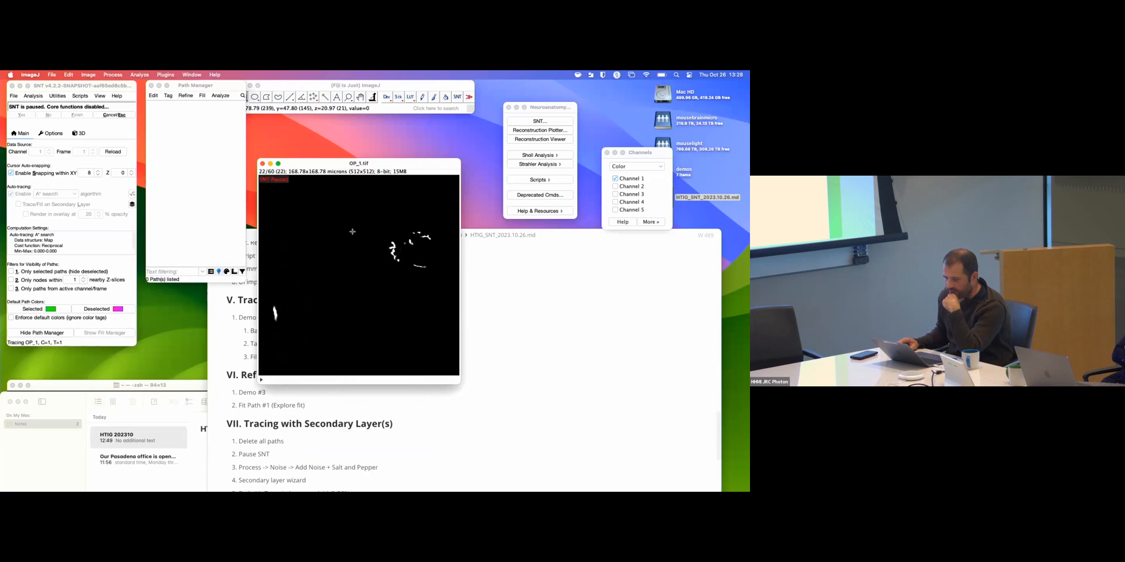
left_click_drag(311, 165, 301, 157)
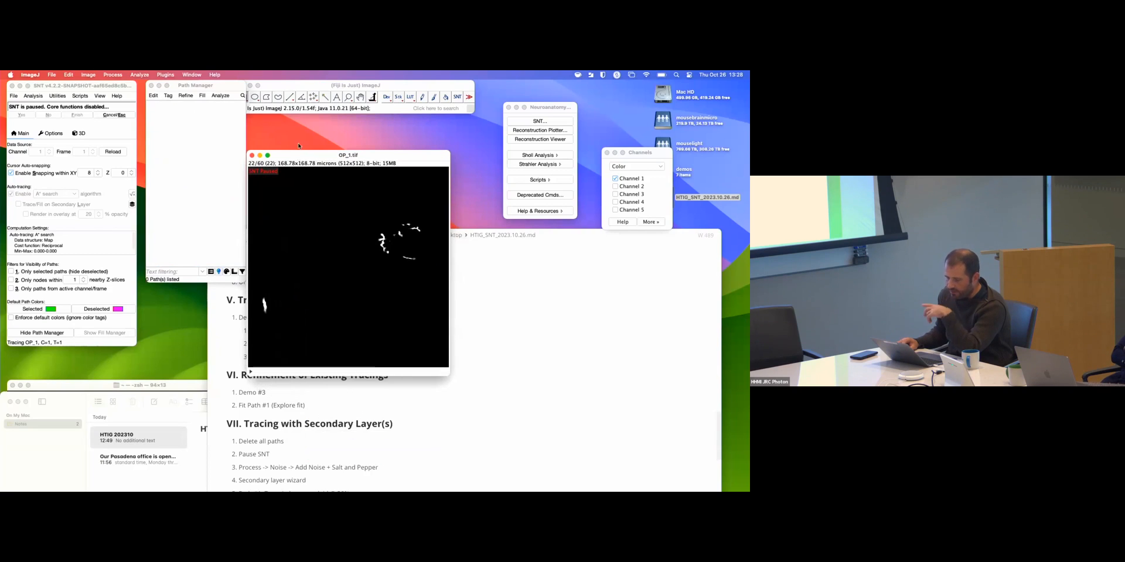
left_click_drag(300, 87, 328, 89)
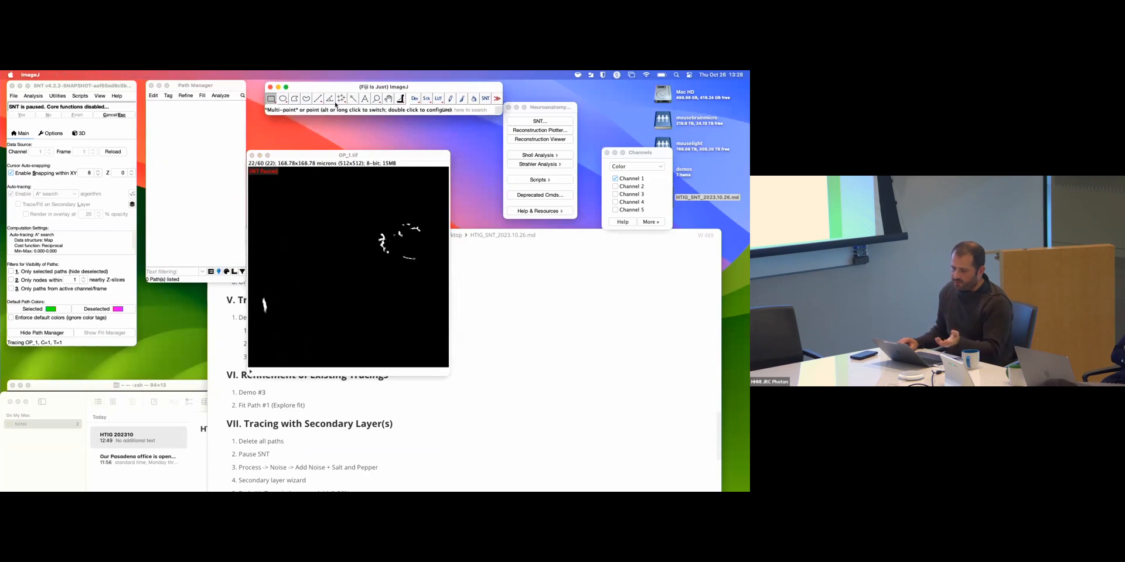
left_click(319, 153)
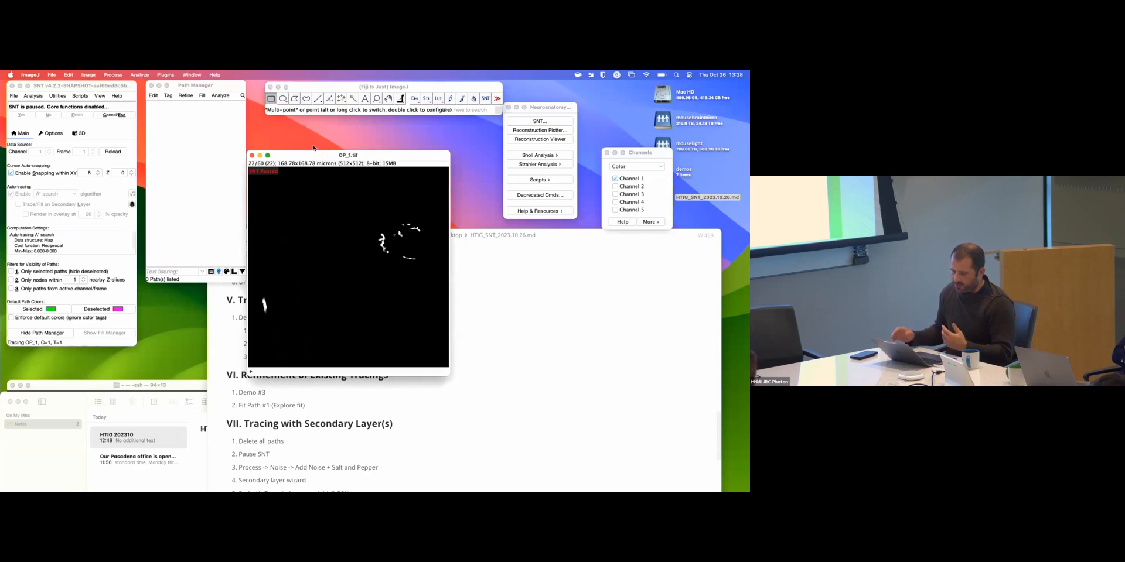
left_click(313, 89)
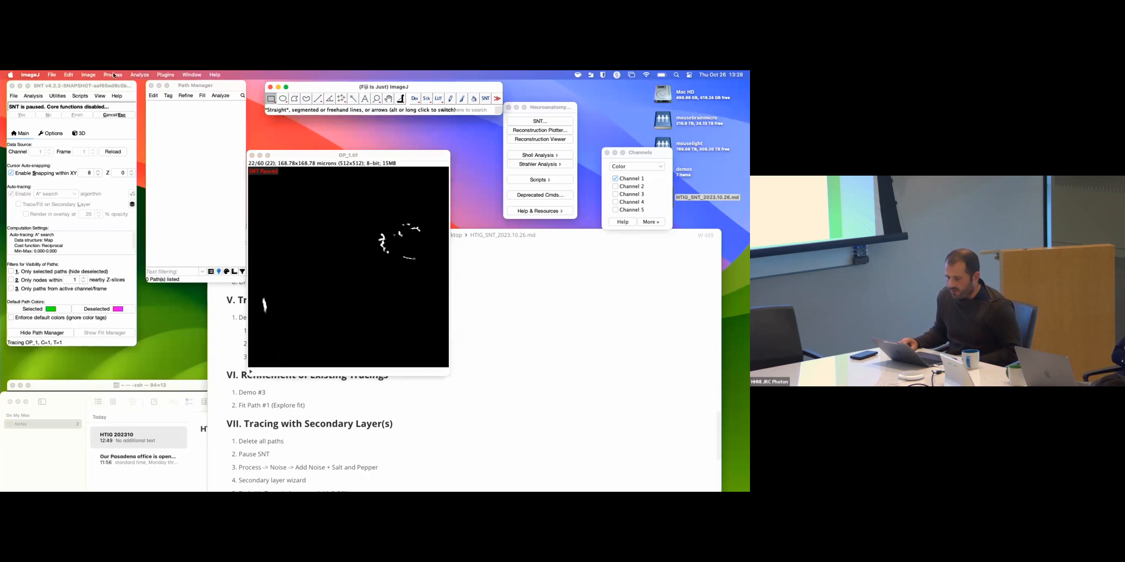
- Add noise with Add Noise to all slices of the OP_1 stack and check another slice
scroll(294, 261, "down", 18)
scroll(312, 261, "up", 1)
scroll(311, 260, "down", 2)
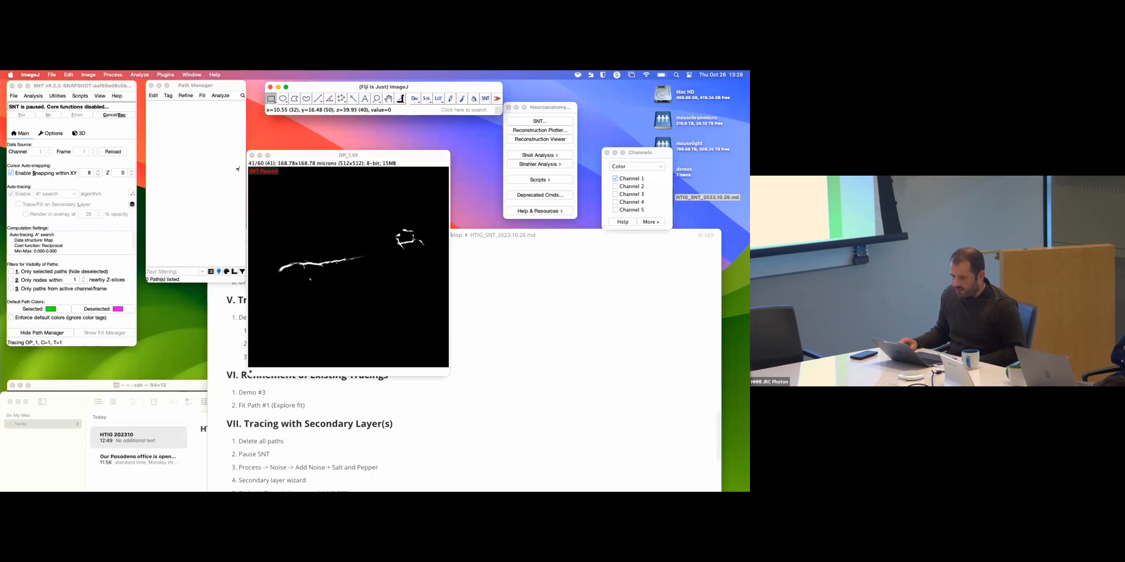
left_click(89, 74)
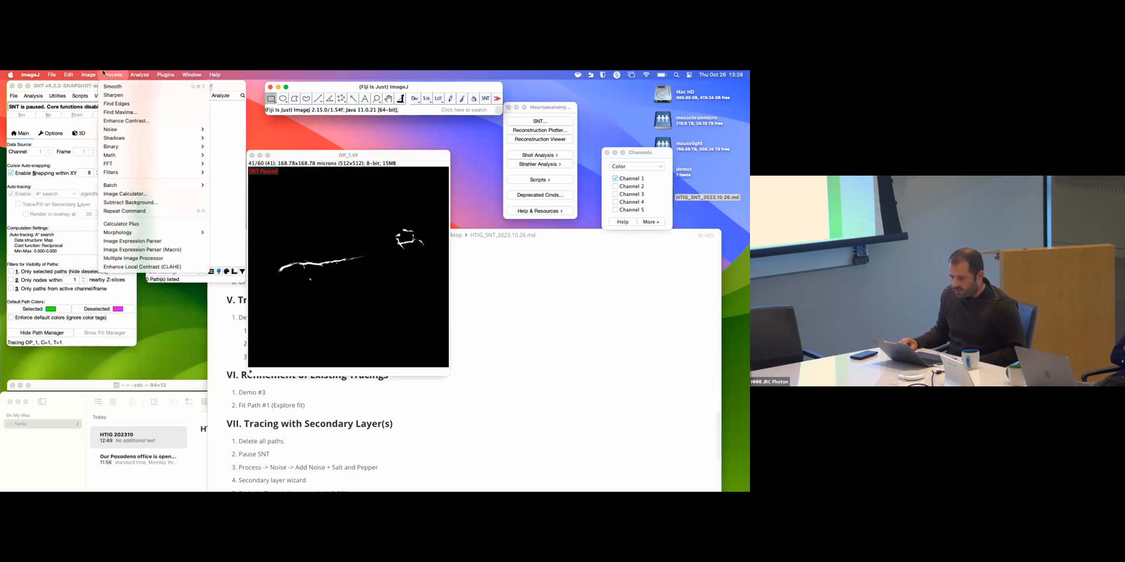
mouse_move(187, 129)
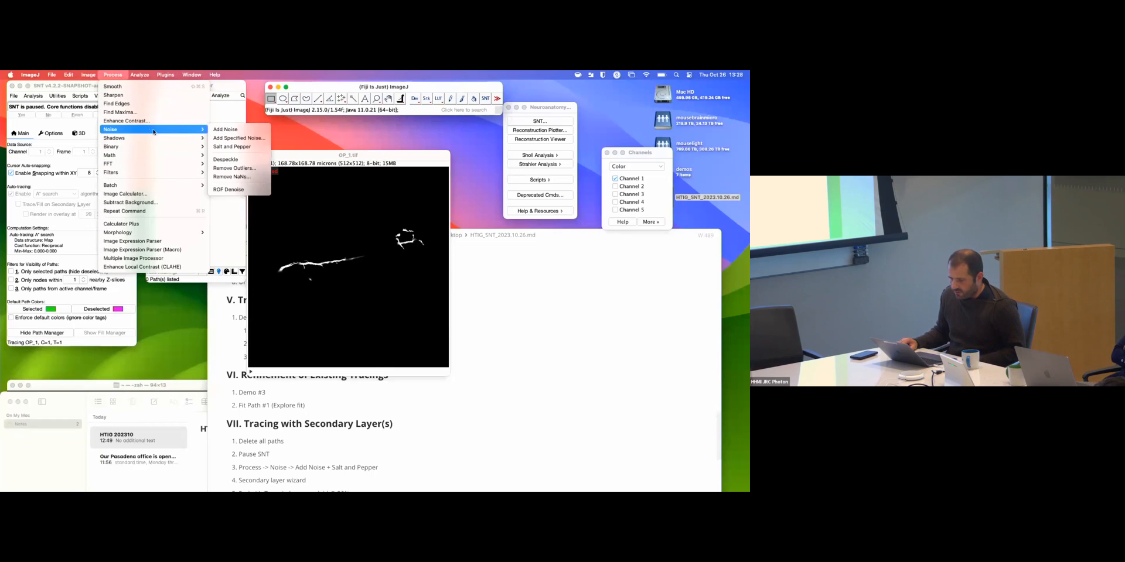
left_click(224, 130)
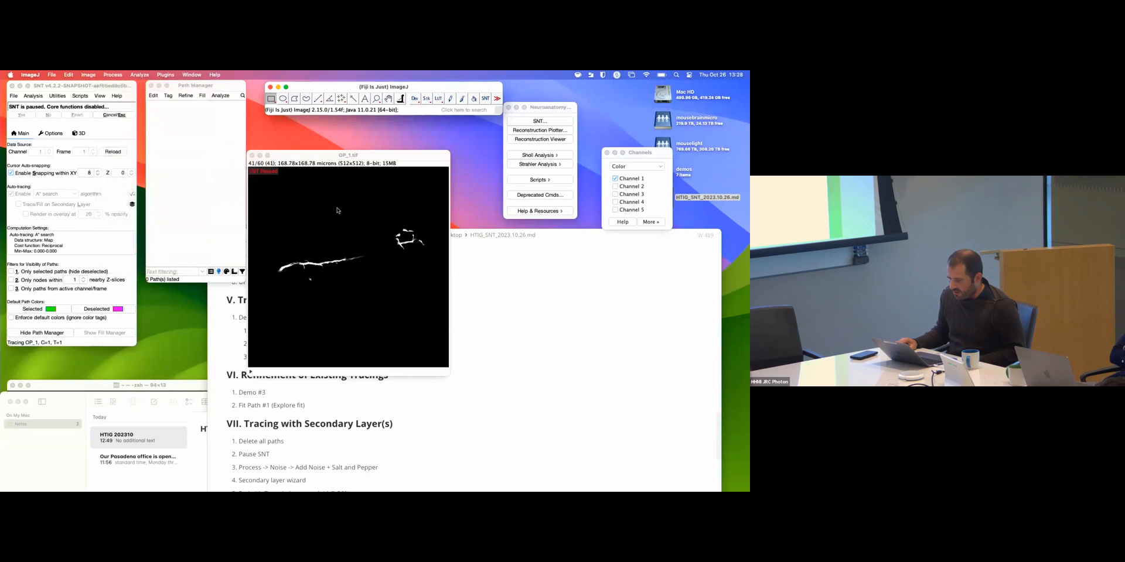
left_click(410, 215)
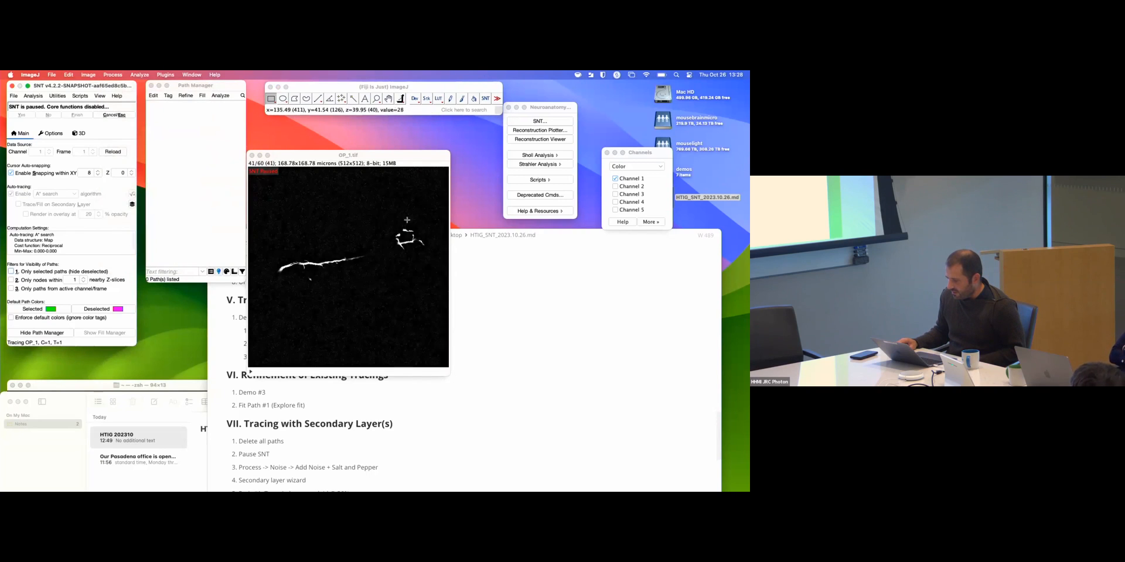
scroll(391, 248, "down", 6)
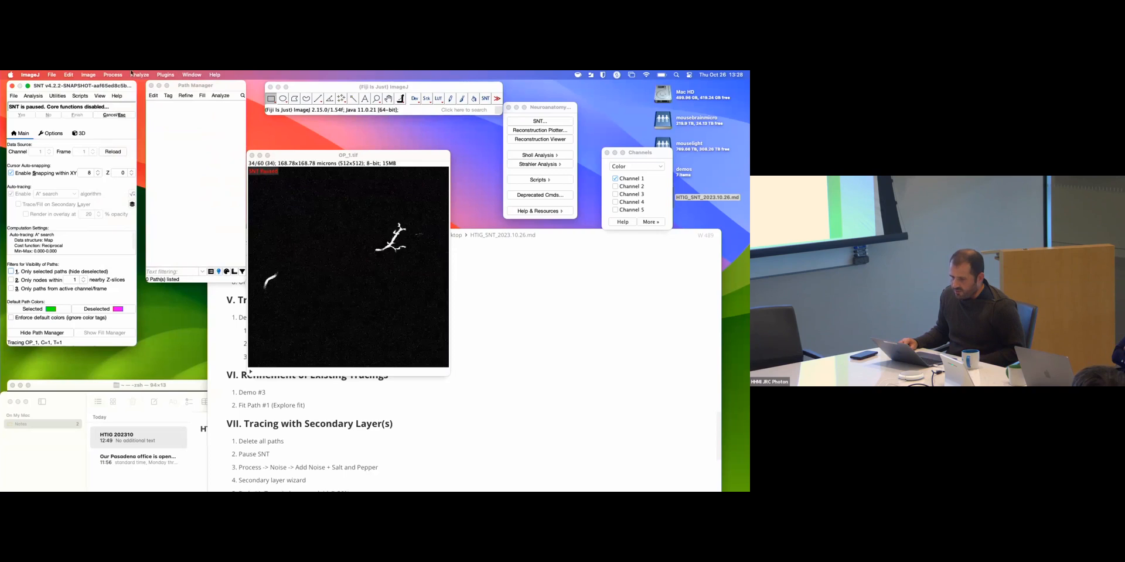
- Apply Salt and Pepper noise to all slices of the OP_1 stack
left_click(90, 75)
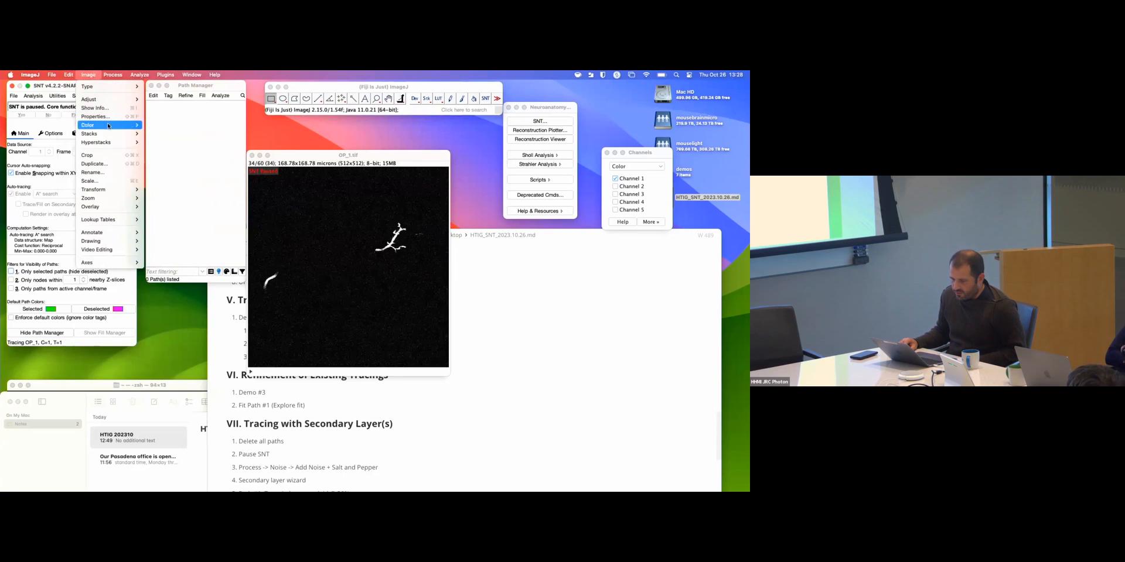
mouse_move(113, 74)
mouse_move(175, 129)
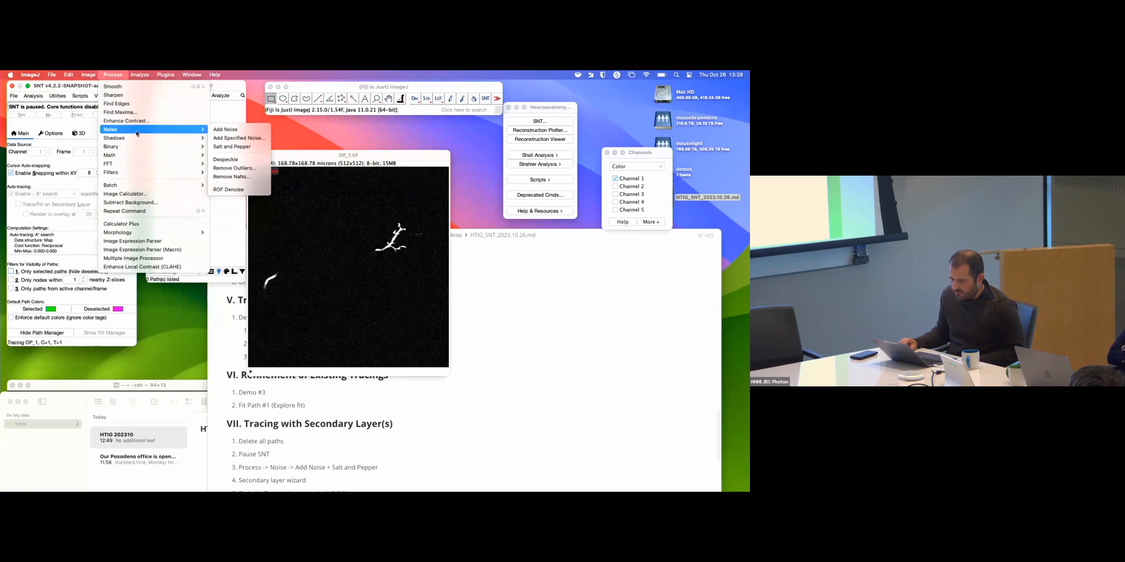
left_click(235, 146)
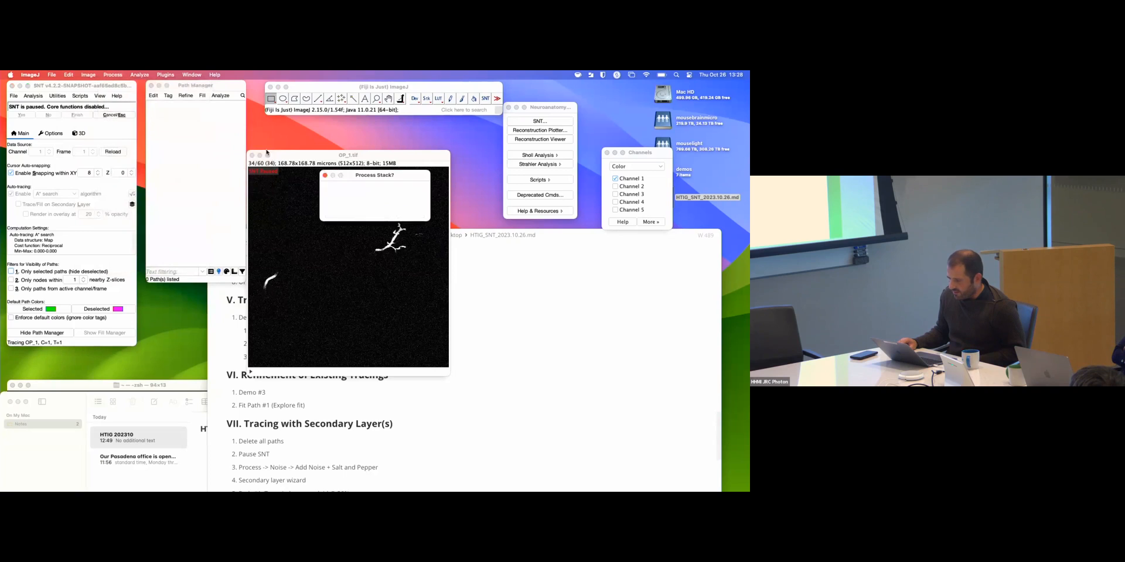
left_click(409, 214)
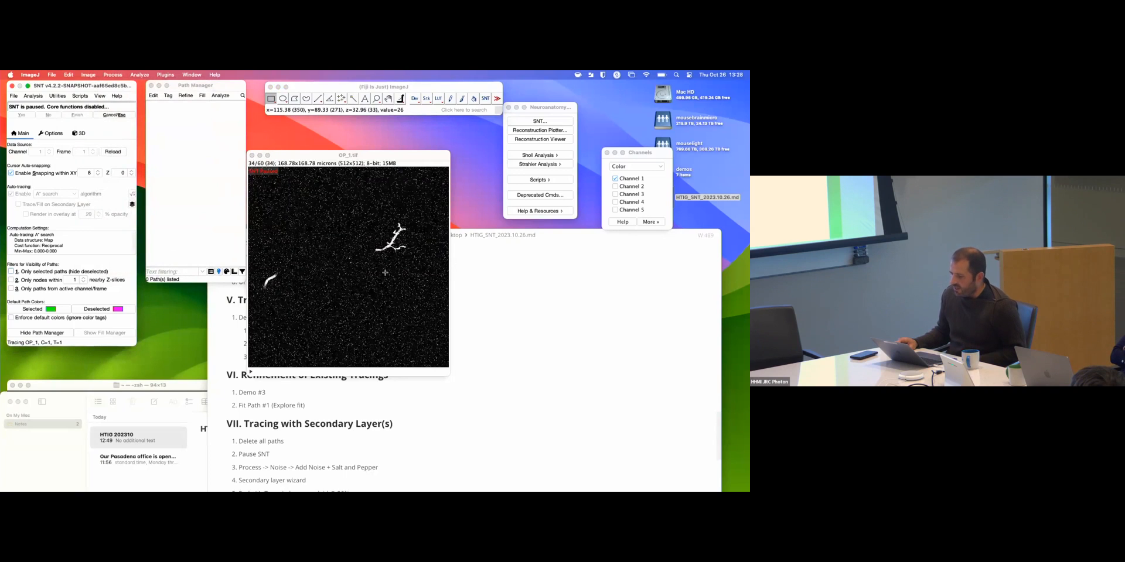
scroll(383, 273, "down", 20)
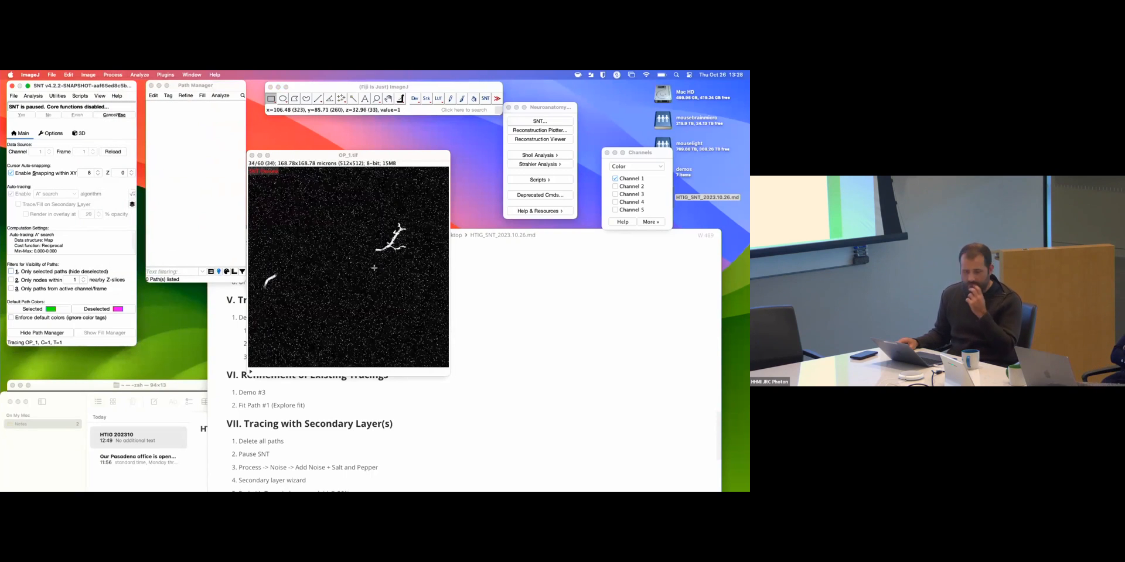
- Examine the noisy OP_1 stack through its slices, including the first slice where the axon begins
scroll(368, 267, "down", 9)
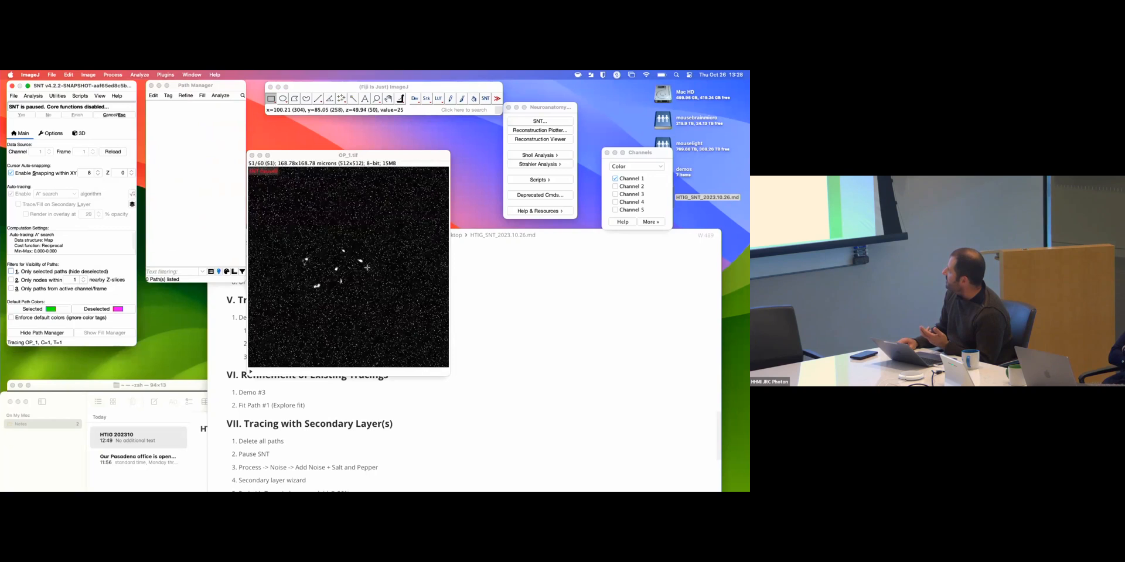
scroll(368, 268, "up", 8)
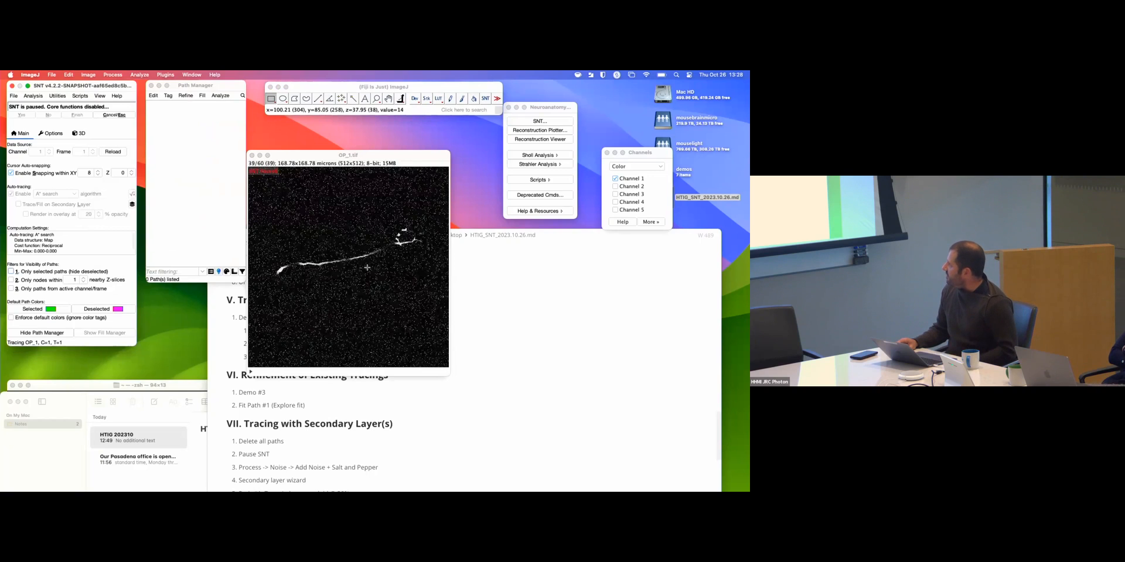
scroll(368, 266, "up", 12)
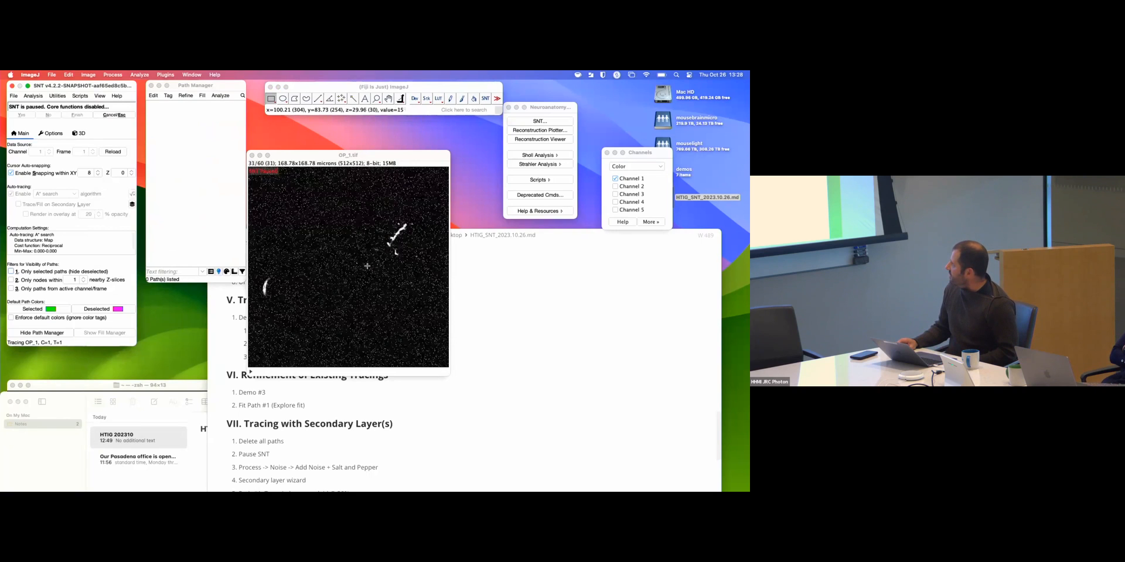
scroll(366, 264, "up", 4)
scroll(367, 265, "down", 4)
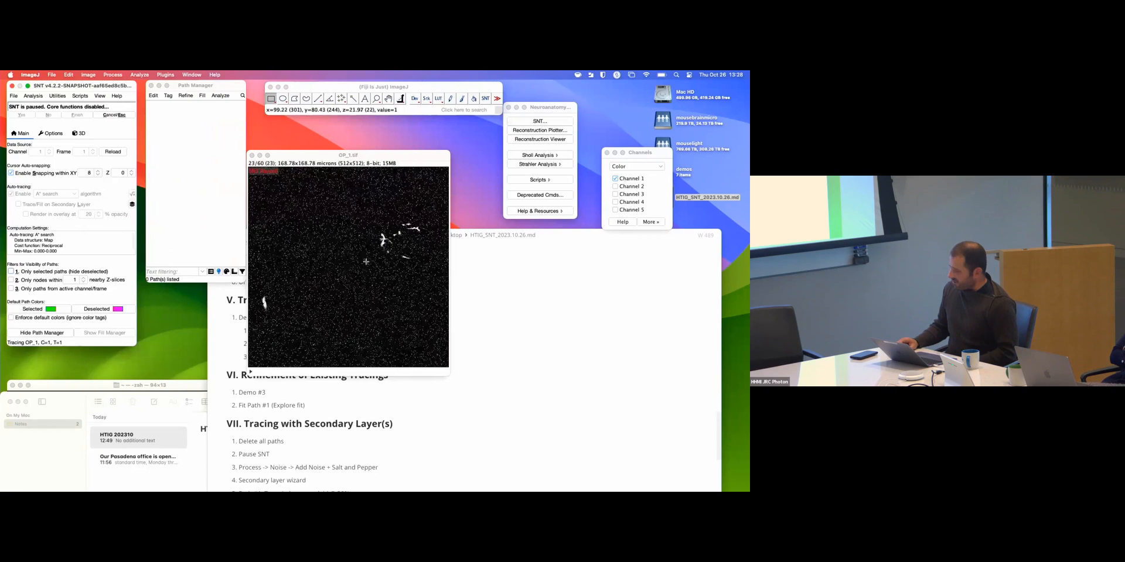
scroll(254, 353, "up", 20)
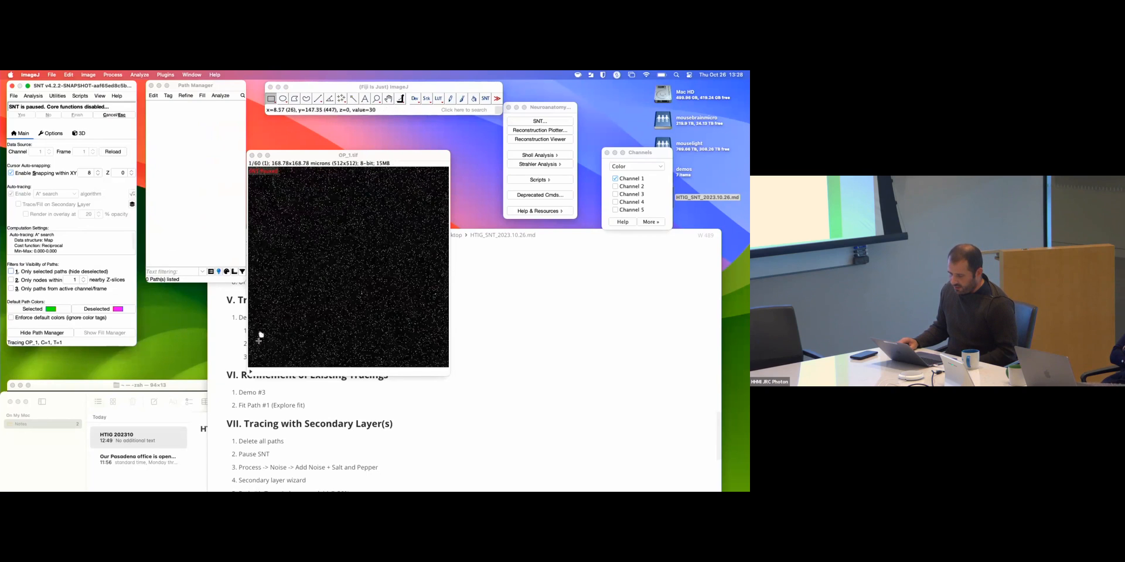
left_click(279, 330)
scroll(294, 318, "down", 17)
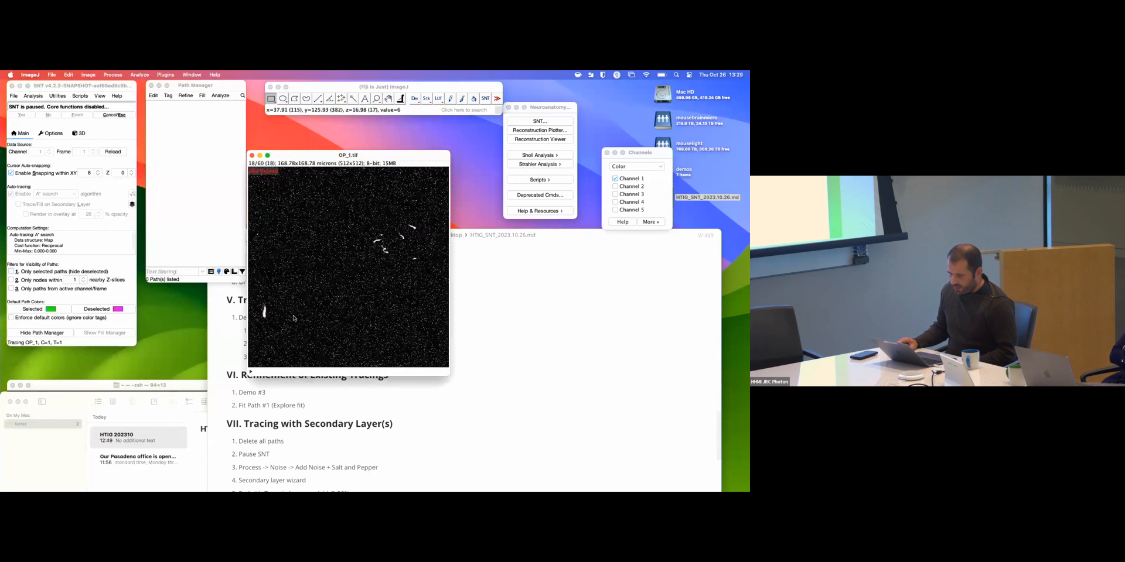
- Resume SNT on the OP_1 image and reload the image so that the modified pixel data is used
right_click(288, 311)
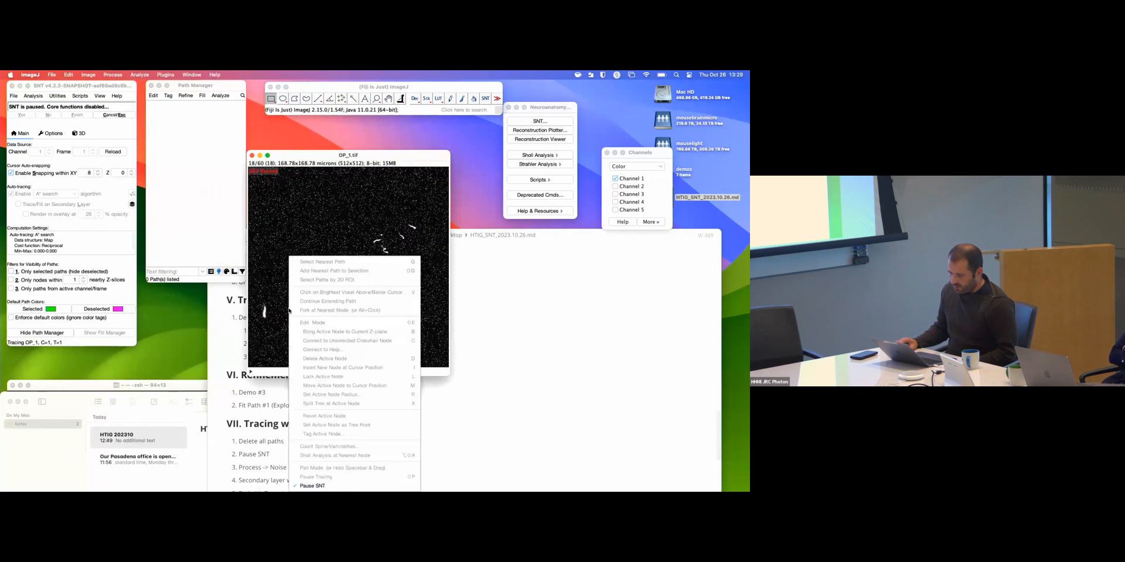
left_click(339, 485)
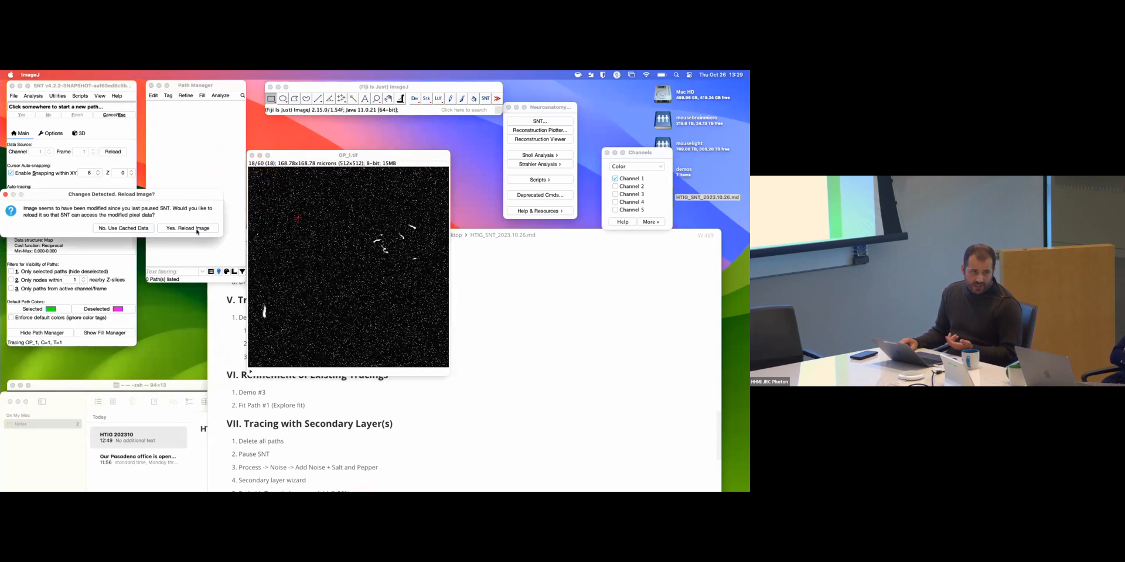
left_click(196, 229)
- Trace a path on the noisy image from the axon's start on slice 1 to the base of the branched arbor on slice 34
scroll(288, 320, "up", 17)
left_click(261, 334)
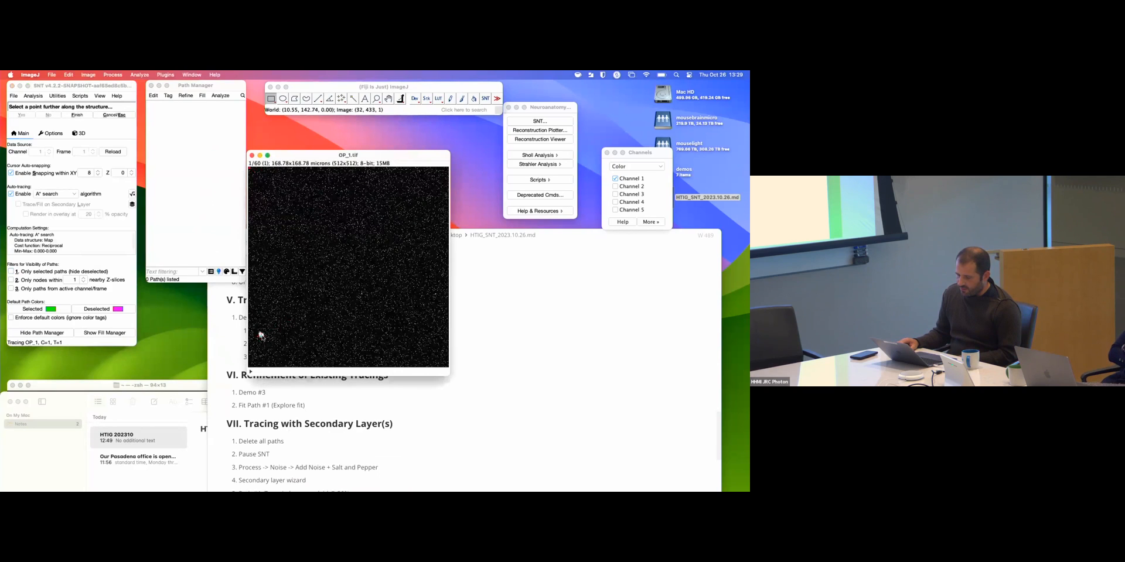
scroll(299, 308, "down", 20)
left_click(389, 246)
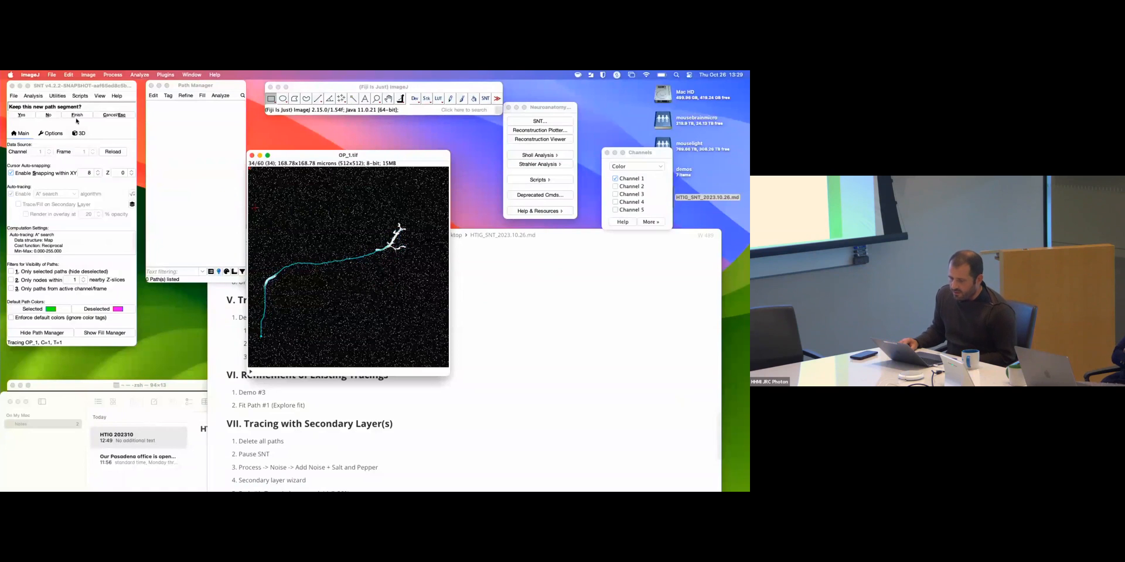
key("f")
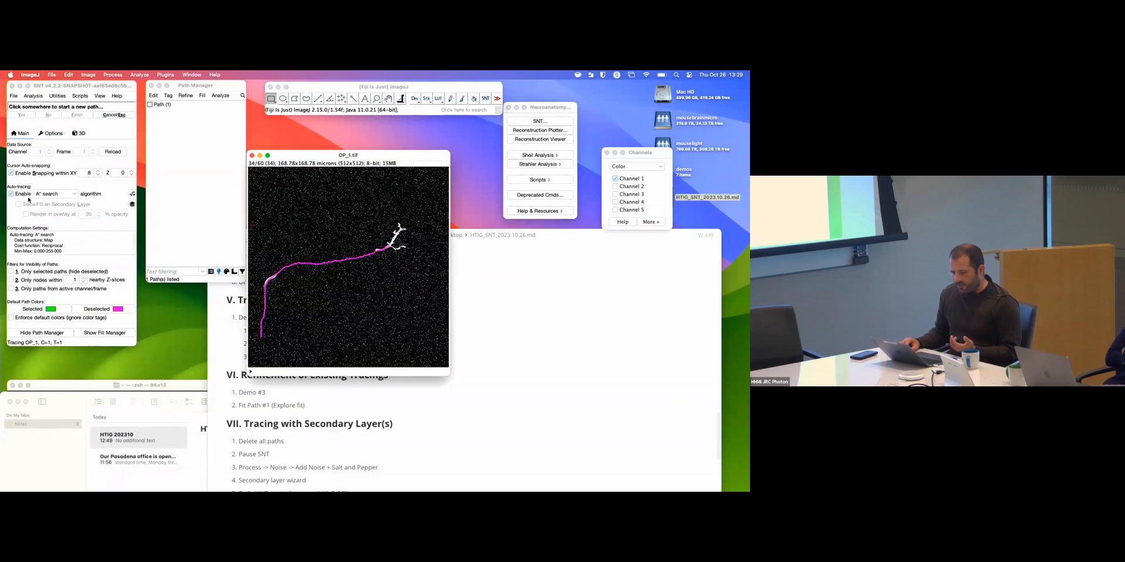
- Open the Secondary Layer Creation Wizard and place its dialog and the OP_1 image side by side
left_click(132, 205)
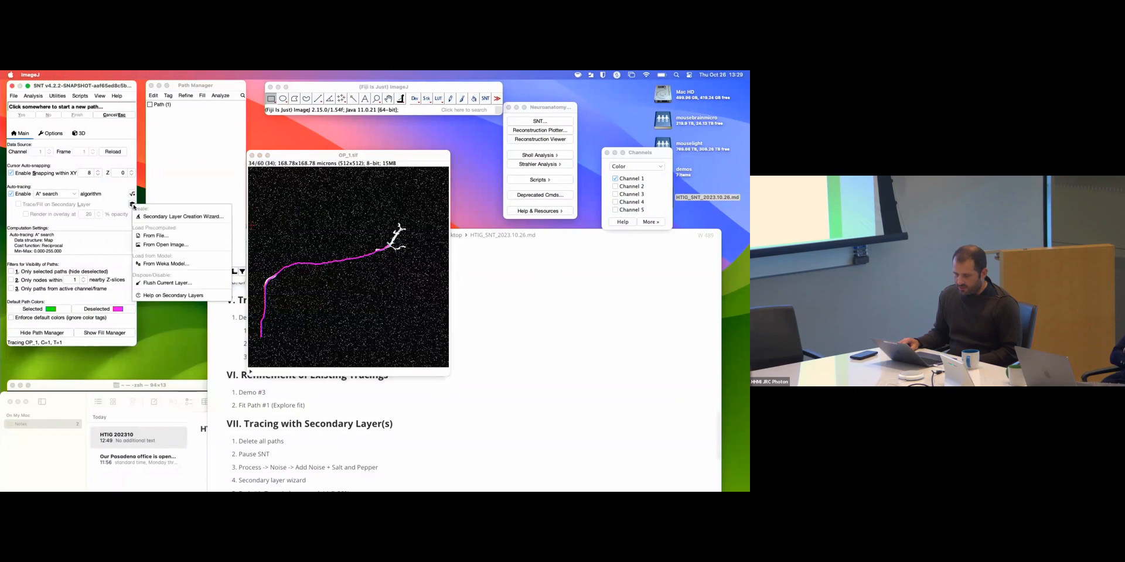
left_click(182, 216)
left_click_drag(291, 193, 167, 175)
left_click_drag(303, 161, 432, 171)
left_click_drag(227, 179, 229, 185)
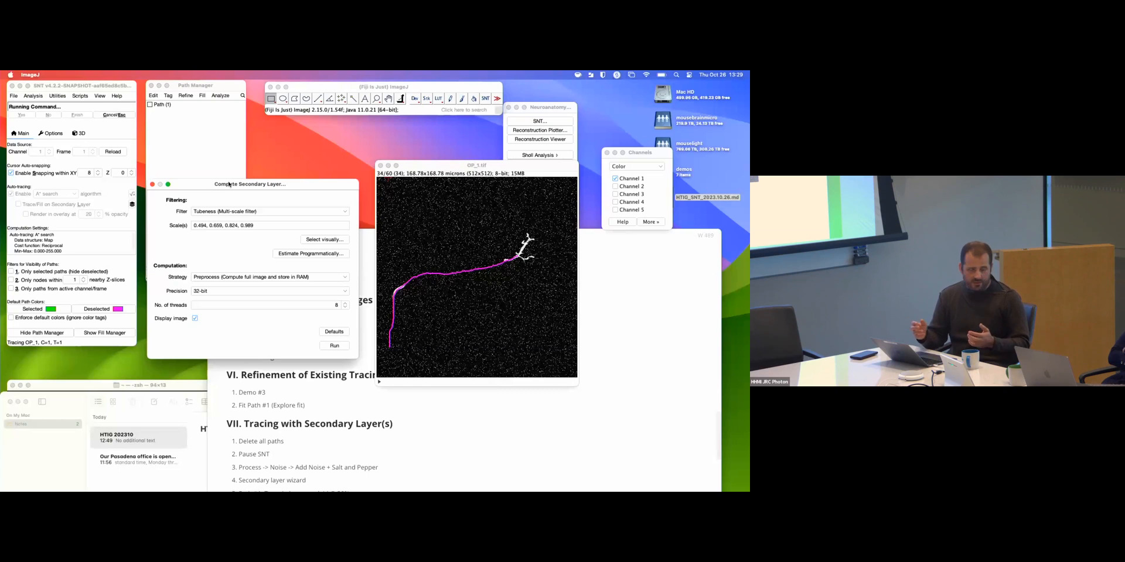
- Look through the filter choices for the secondary layer, keep Tubeness (Multi-scale filter), and move the dialog slightly up
left_click(281, 214)
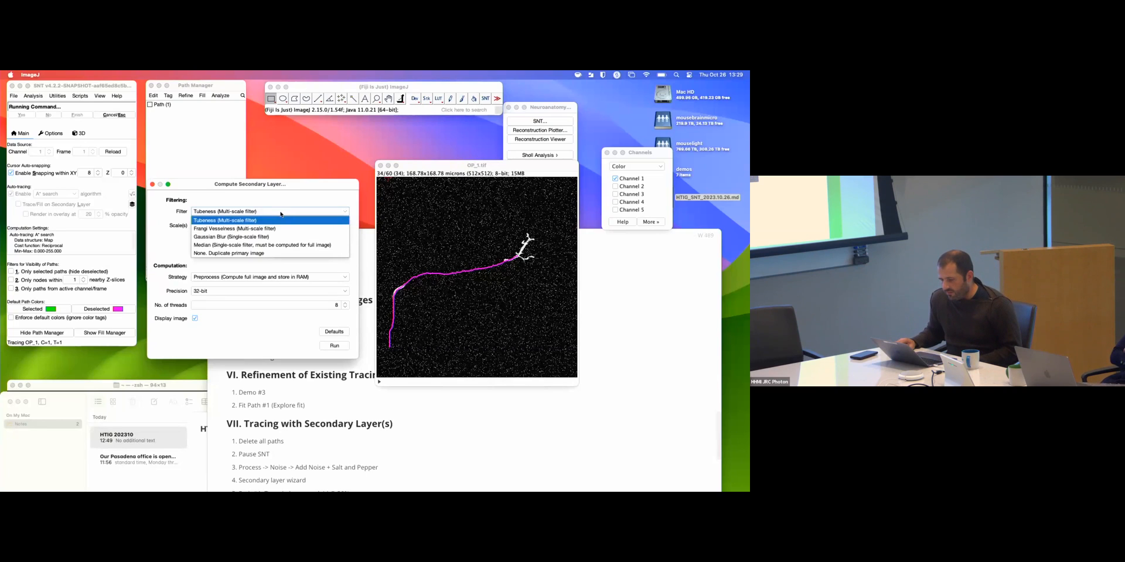
left_click(279, 219)
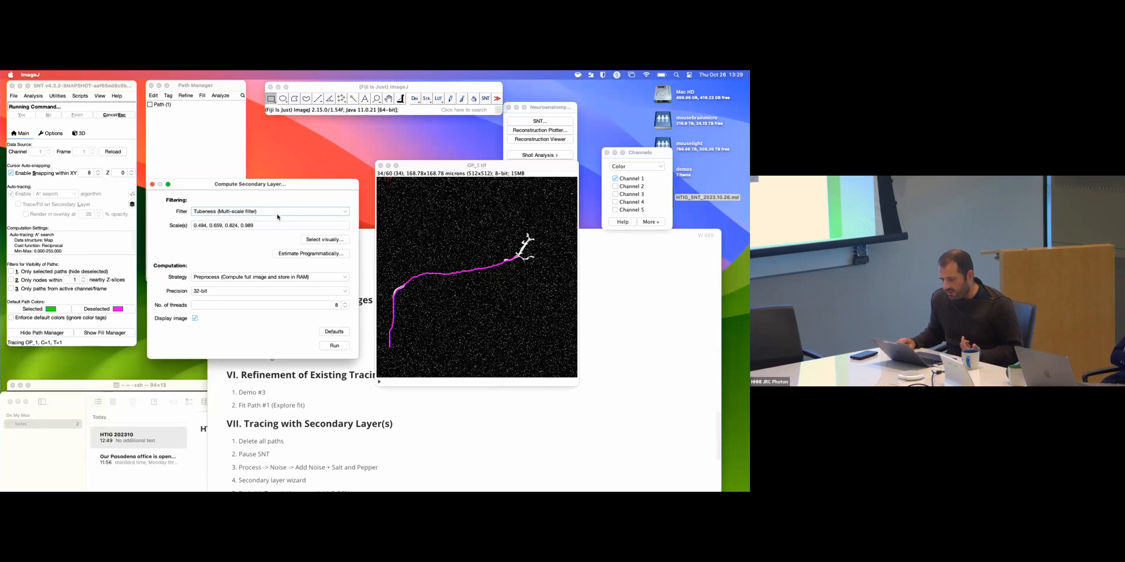
left_click(279, 213)
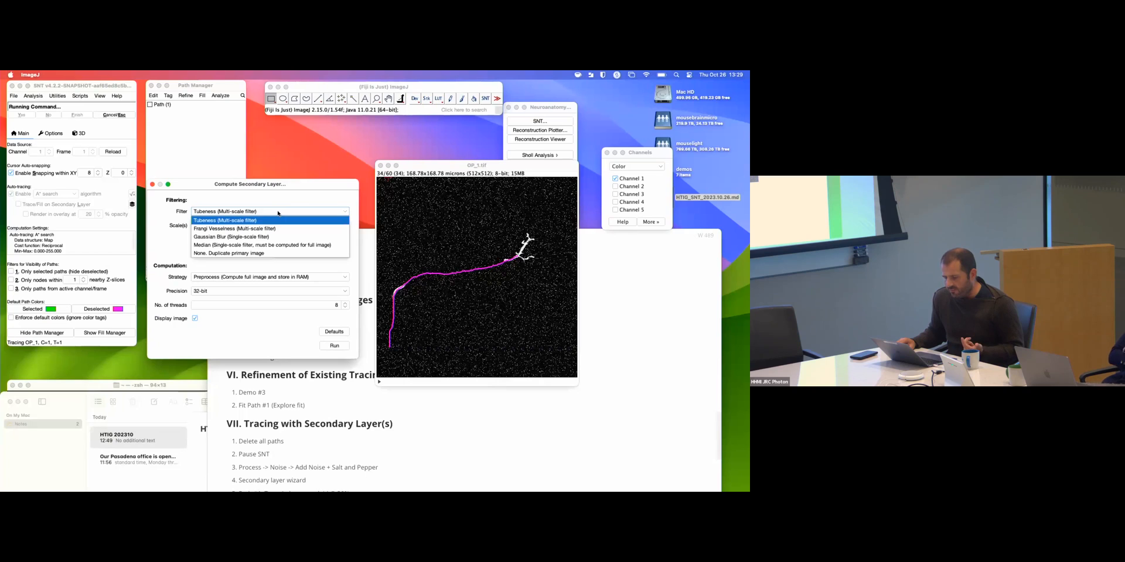
left_click(274, 212)
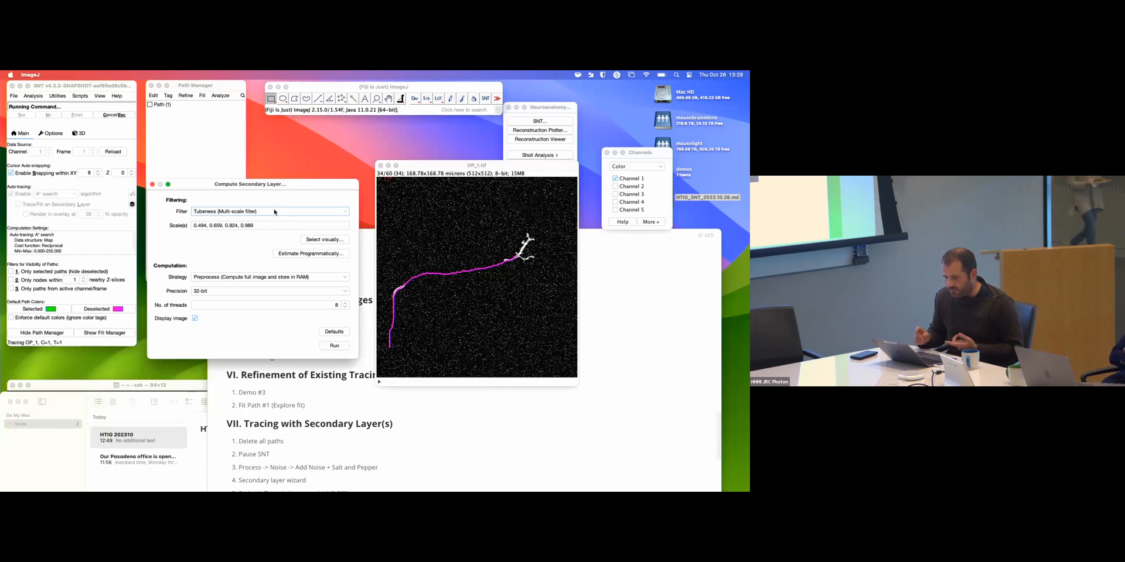
mouse_move(273, 182)
left_mouse_down()
mouse_move(235, 170)
mouse_move(280, 169)
left_mouse_up()
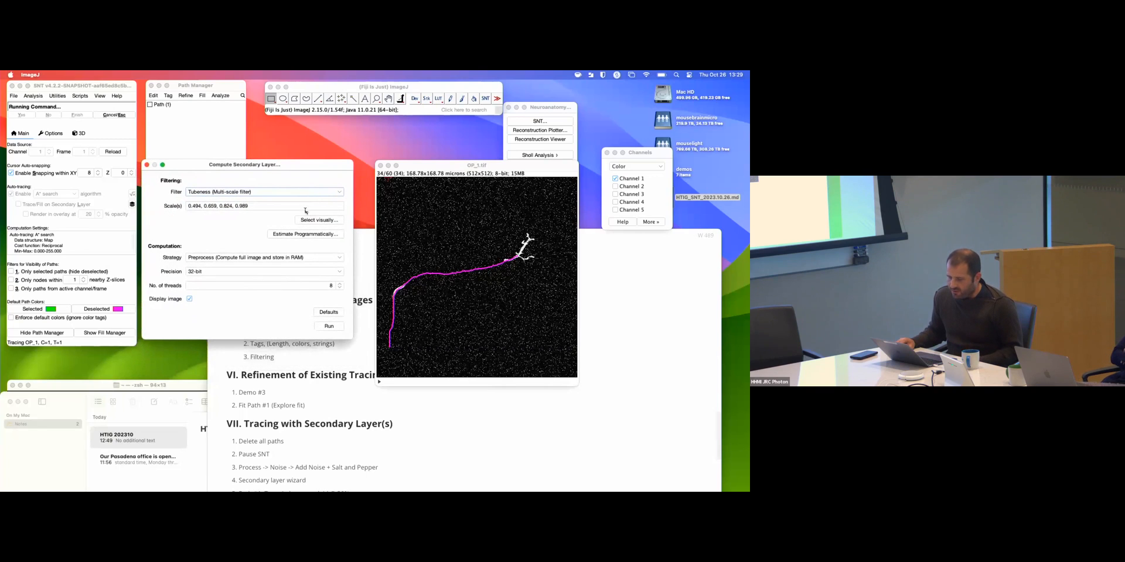
- Clear the scales, start the visual scale selection on the arbor base in OP_1, and move the sigma preview off the dialog
triple_click(271, 203)
key("BackSpace")
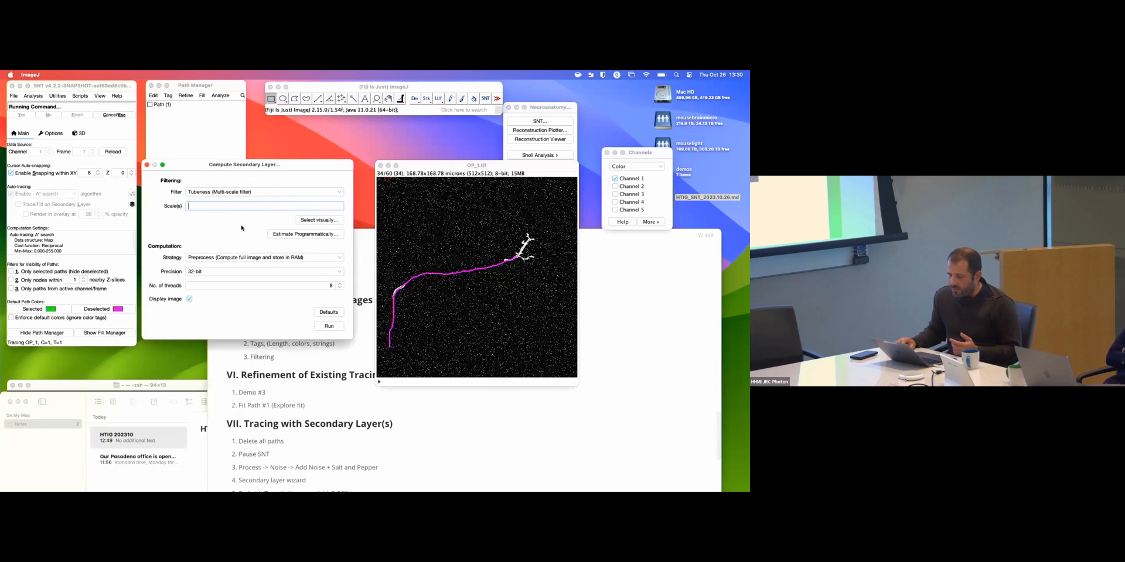
left_click(319, 221)
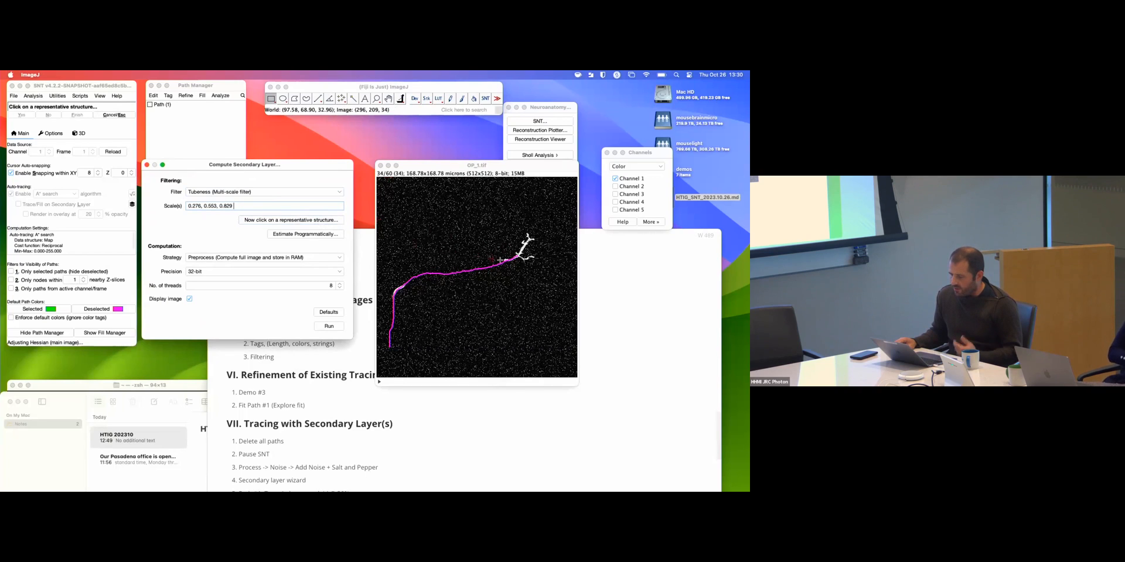
left_click(519, 255)
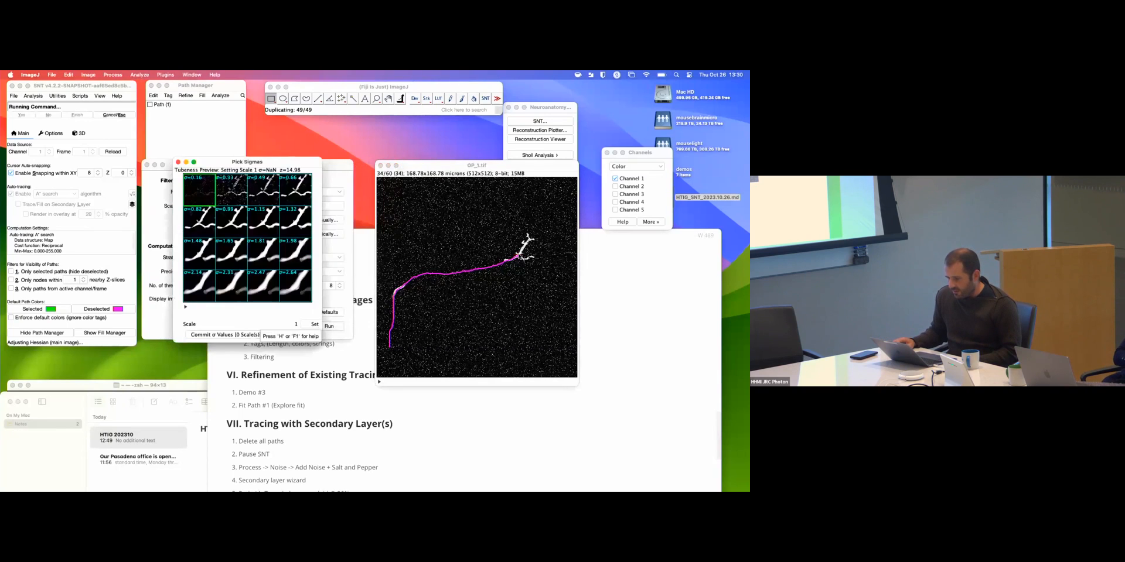
left_click_drag(291, 161, 449, 156)
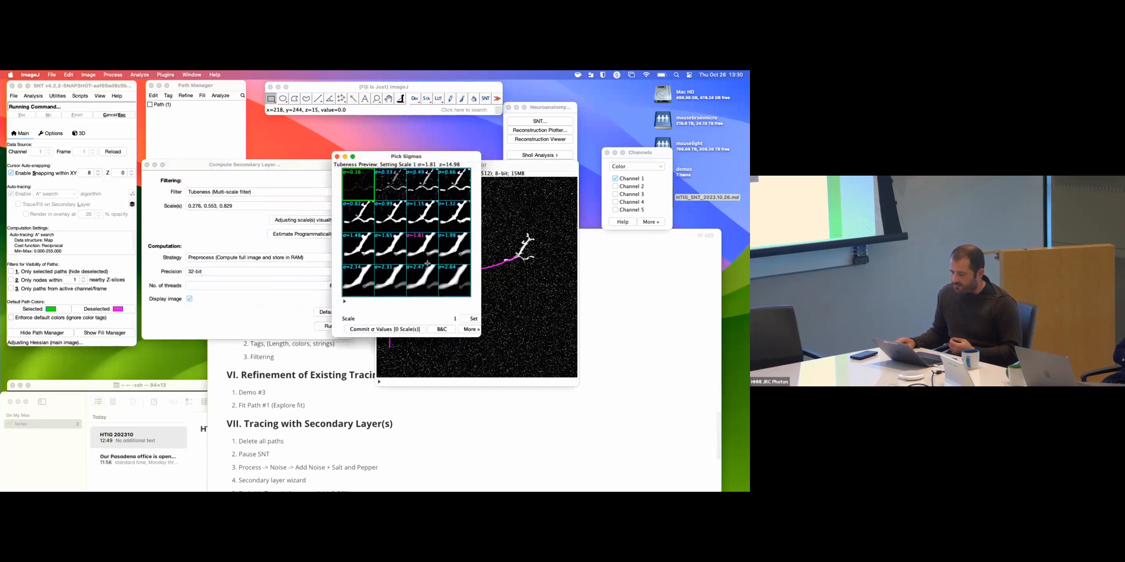
- Pick sigmas 0.66, 0.82, 0.99, 1.15 and 1.32 as the five scales, checking another depth of the Tubeness preview
left_click(460, 189)
left_click(366, 222)
left_click(391, 221)
left_click(427, 221)
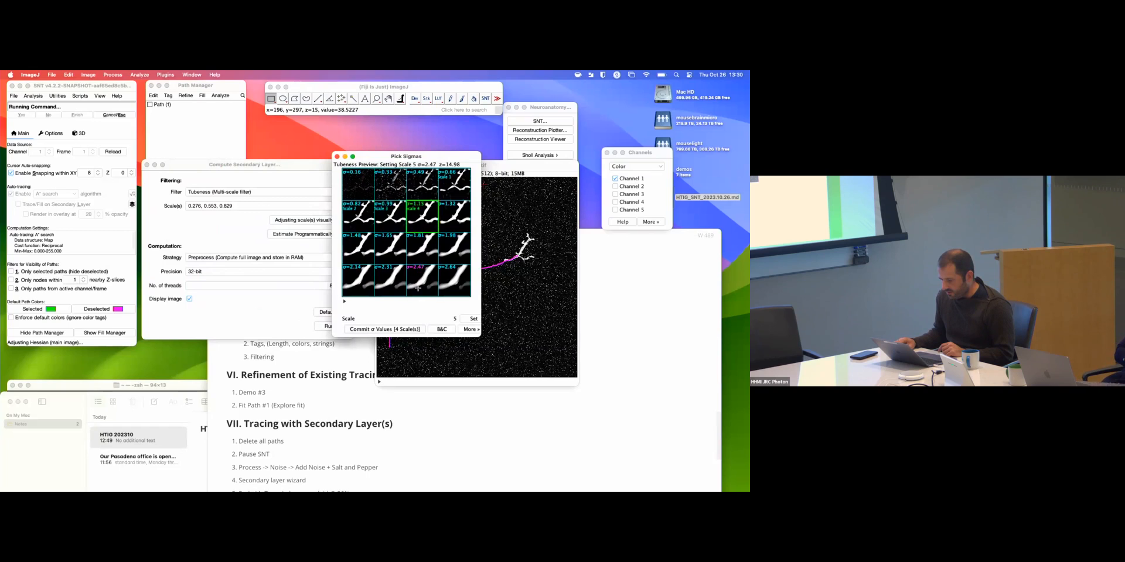
mouse_move(409, 303)
left_mouse_down()
mouse_move(391, 303)
mouse_move(413, 301)
left_mouse_up()
left_click(455, 217)
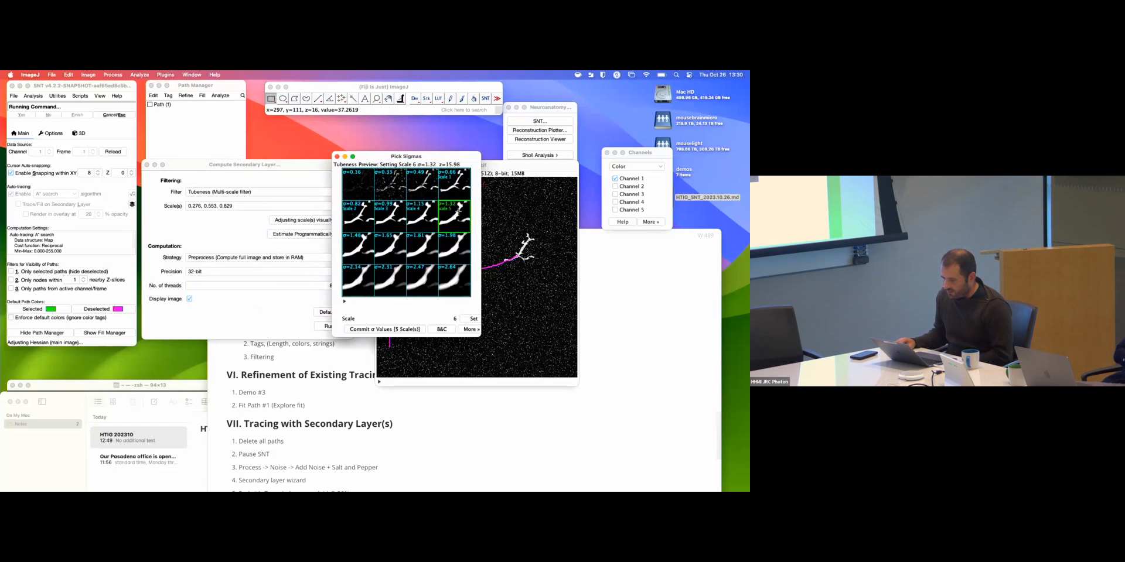
- Glance at the additional options of the sigma preview and commit the five picked scales to the secondary layer settings
left_click(471, 329)
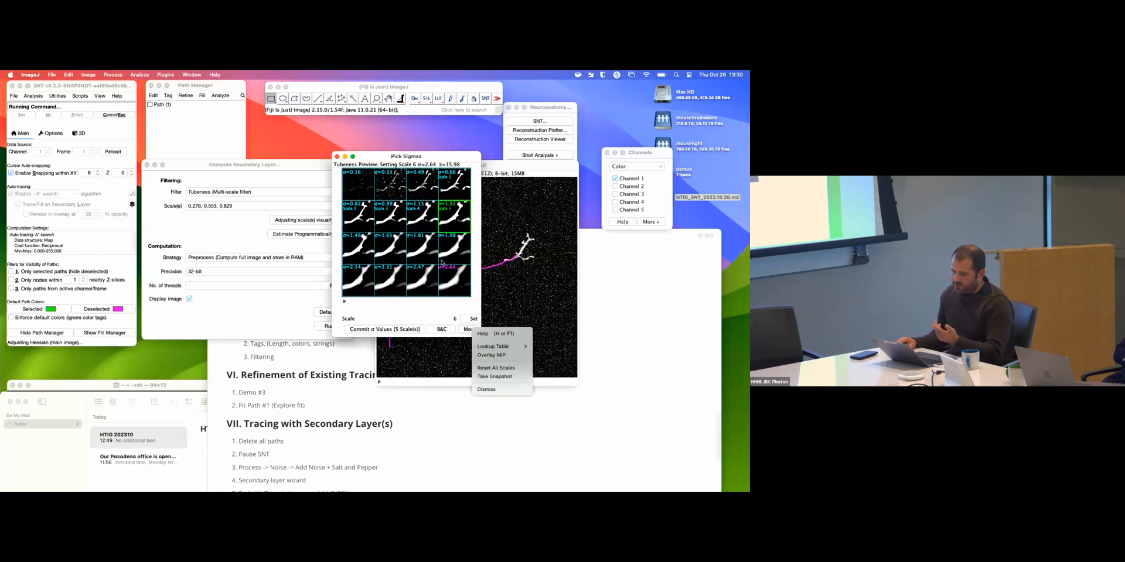
left_click(429, 300)
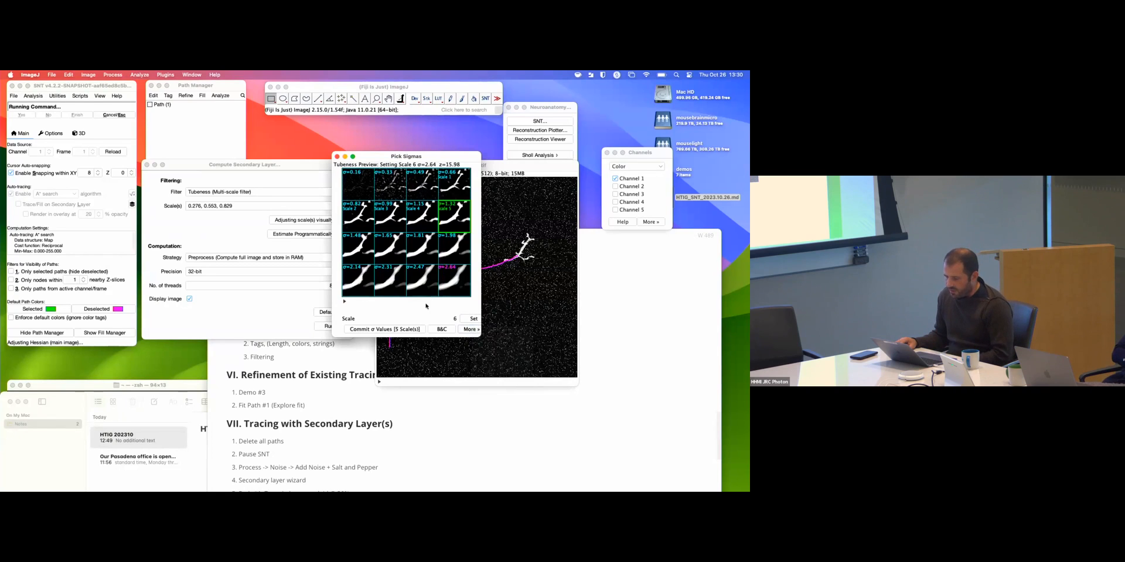
left_click(403, 329)
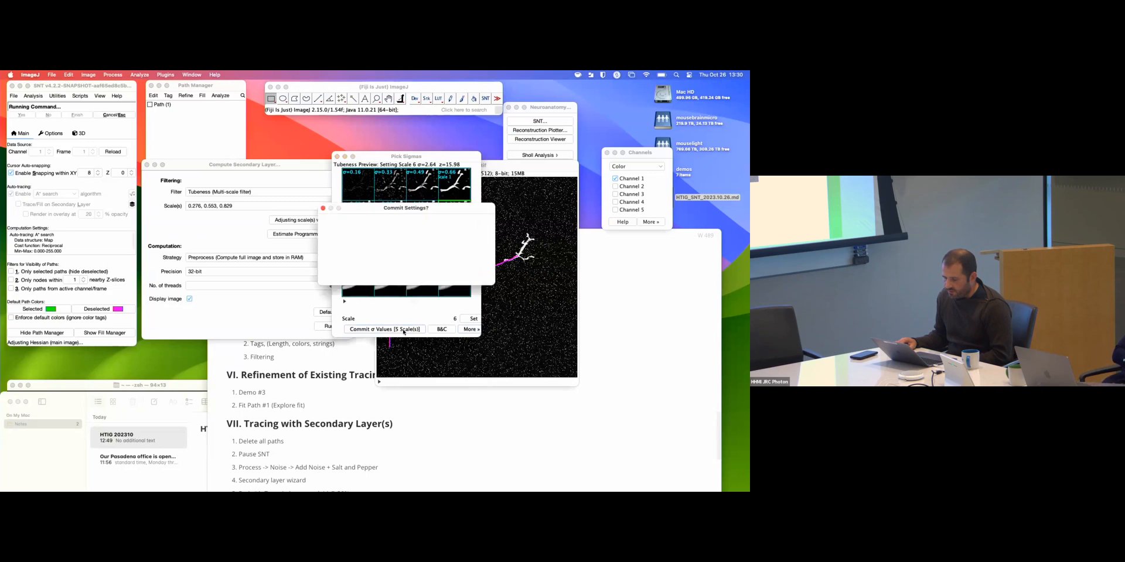
left_click(477, 277)
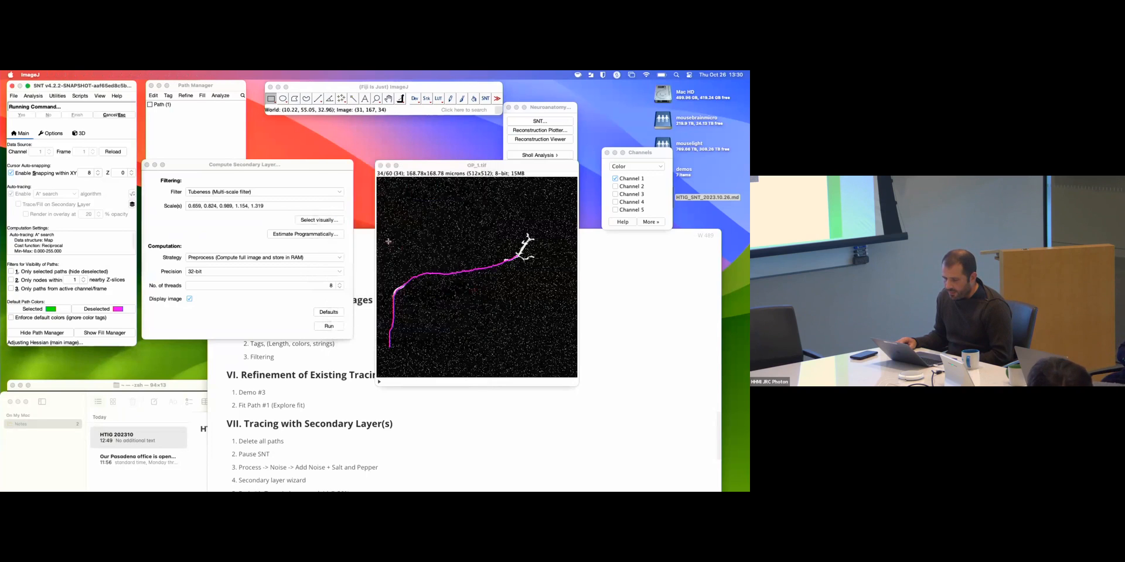
- Compute the Tubeness secondary layer with the Preprocess strategy at 32-bit precision, and check the filtered image through its slices
left_click(309, 259)
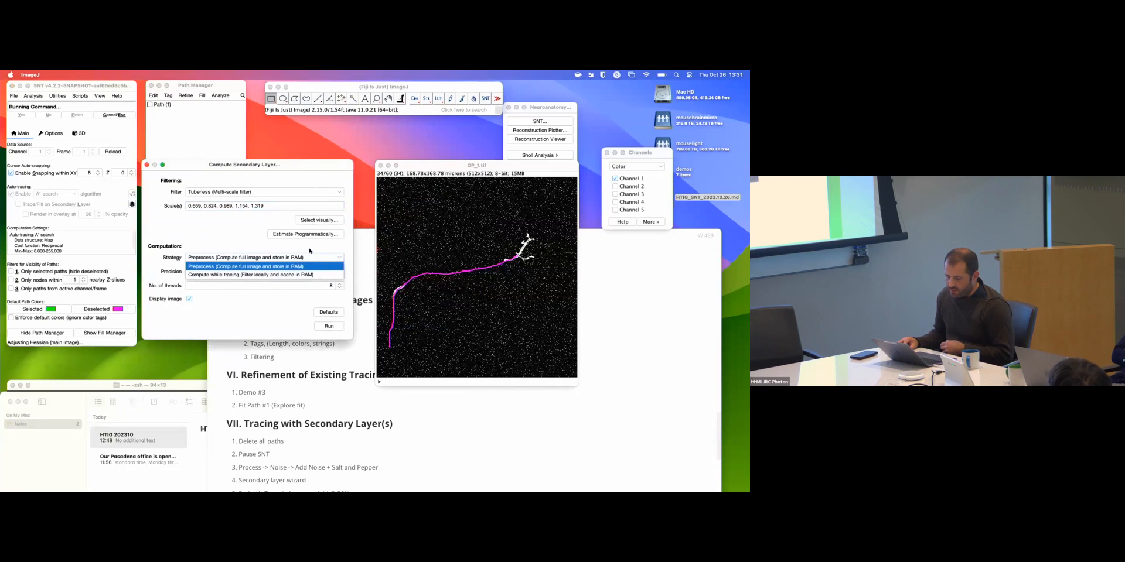
left_click(308, 253)
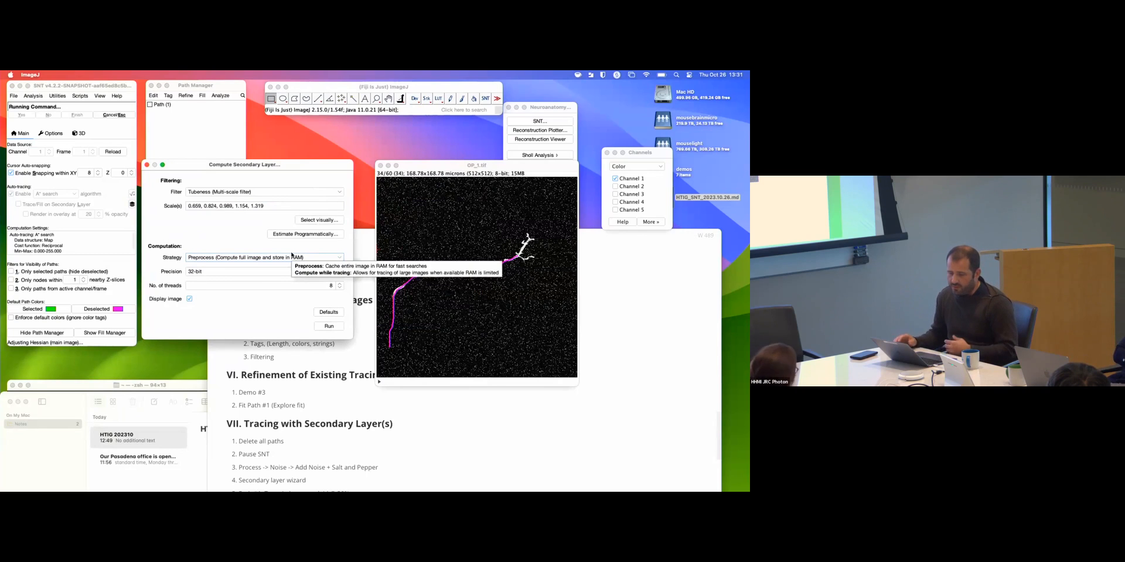
left_click(331, 327)
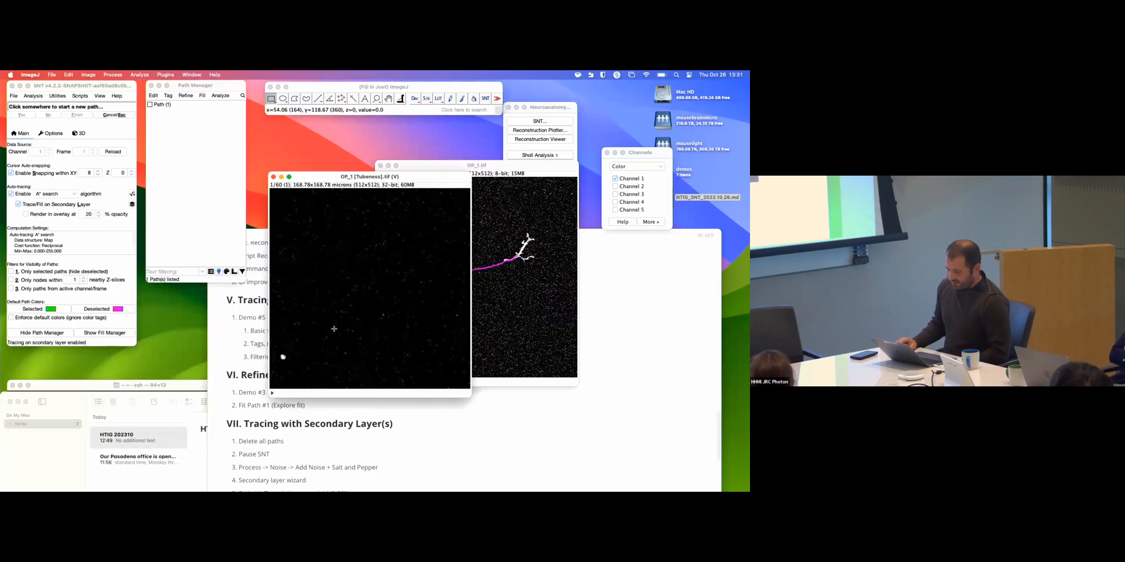
scroll(297, 368, "down", 15)
scroll(298, 368, "up", 15)
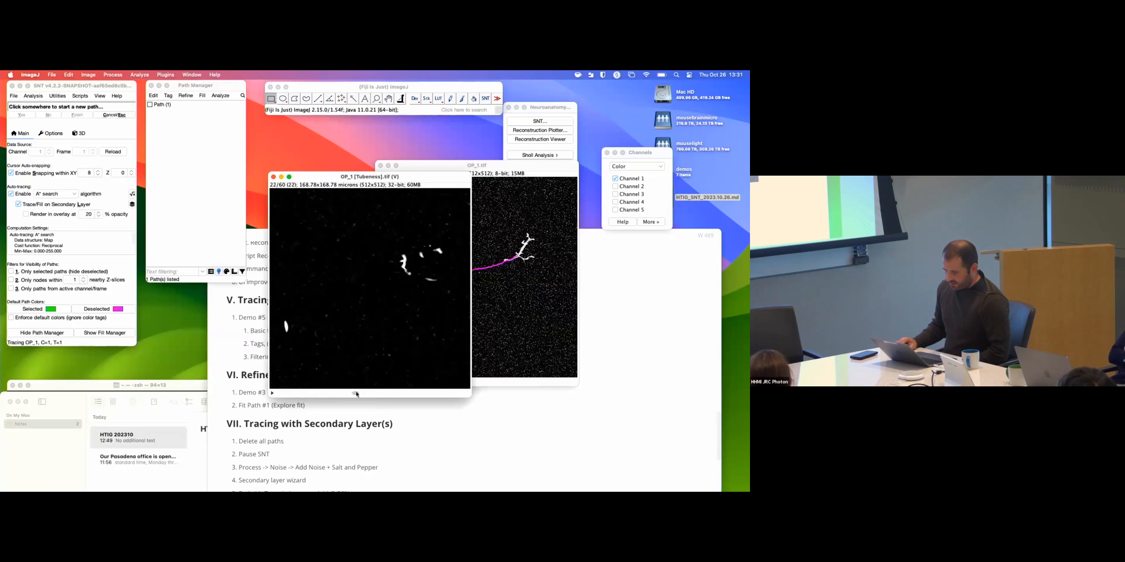
scroll(305, 383, "up", 6)
left_click_drag(297, 380, 404, 392)
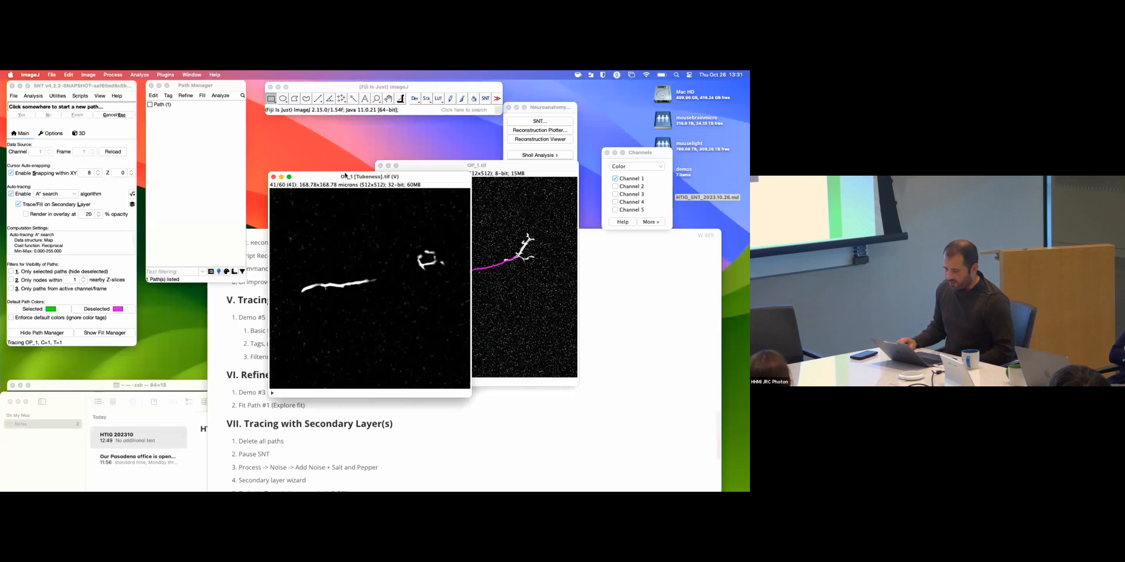
- Arrange the Tubeness image and the OP_1 image next to each other, with OP_1 fully visible in front
left_click_drag(345, 177, 471, 205)
left_click(445, 168)
left_click_drag(445, 168, 304, 152)
left_click_drag(457, 205, 444, 183)
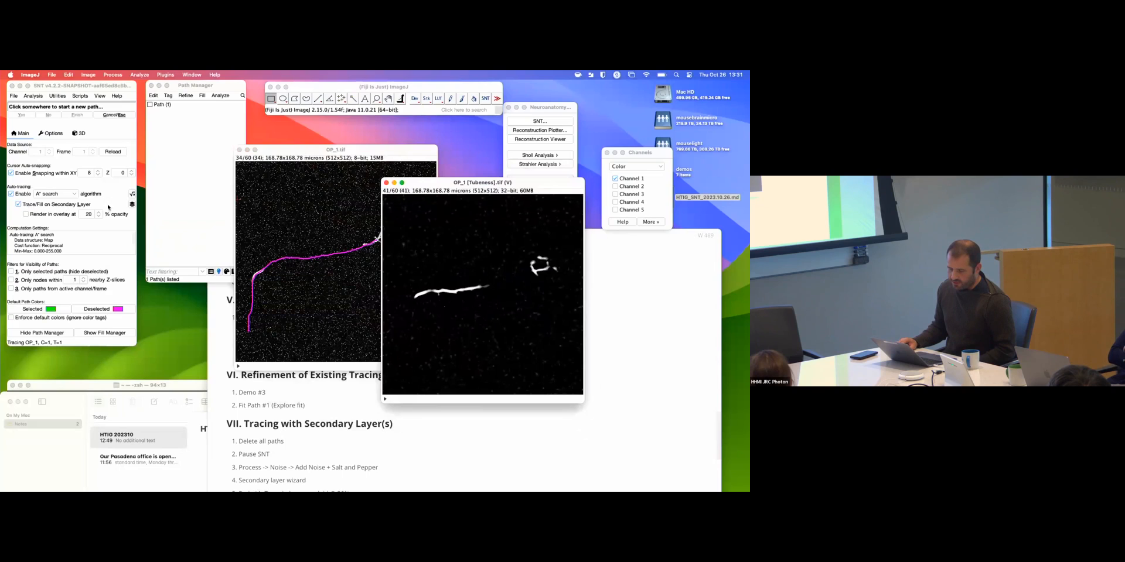
left_click_drag(313, 152, 295, 148)
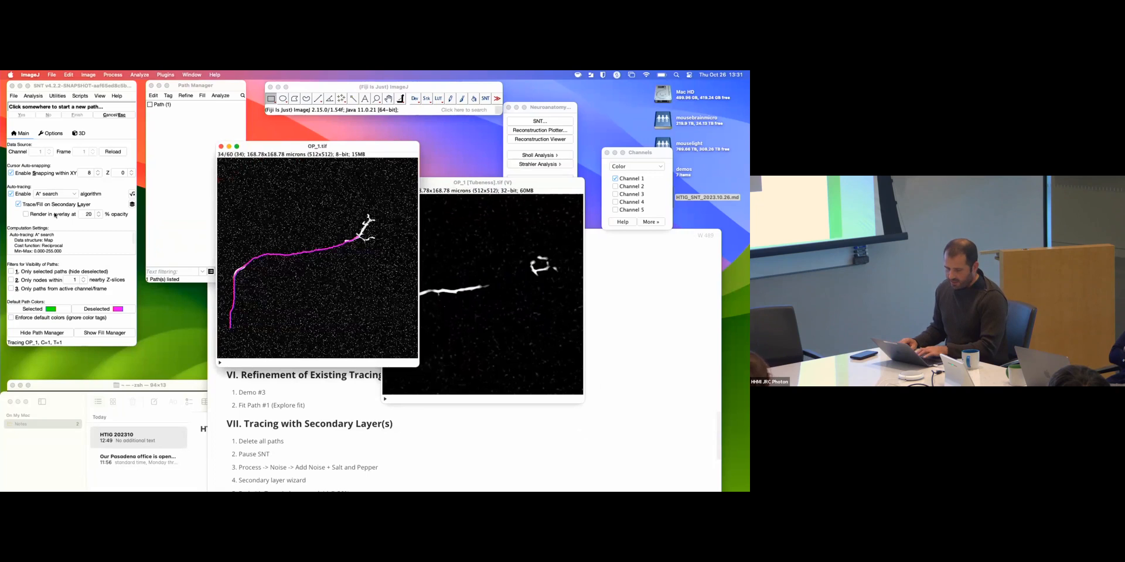
- With tracing on the secondary layer enabled, trace a second path from the axon's lower end to the base of the terminal branches and finish it
key("l")
key("l")
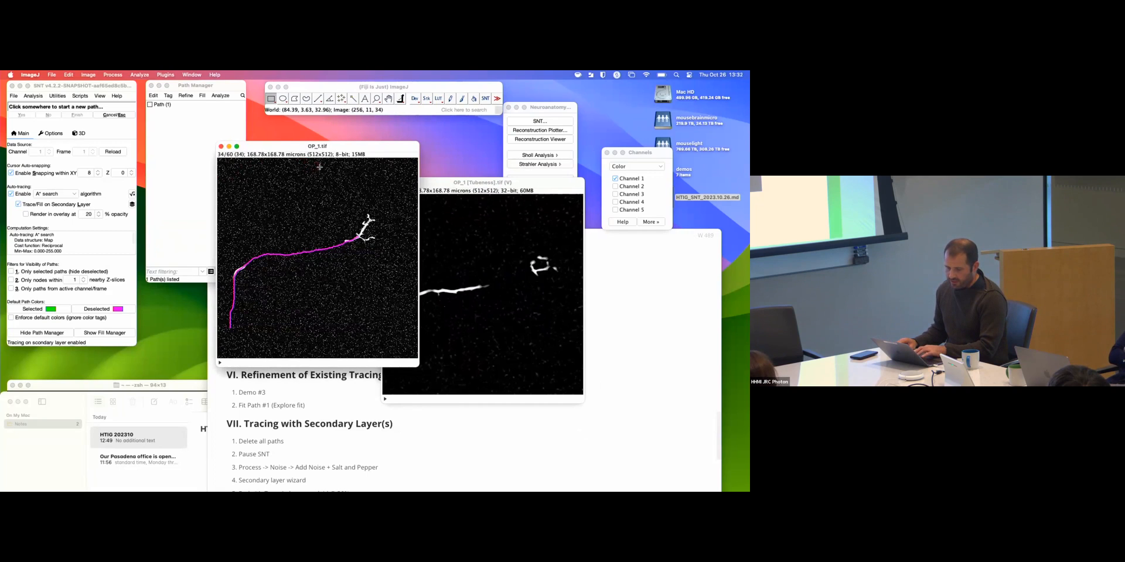
left_click(230, 325)
scroll(351, 235, "up", 10)
scroll(353, 235, "down", 11)
left_click(359, 236)
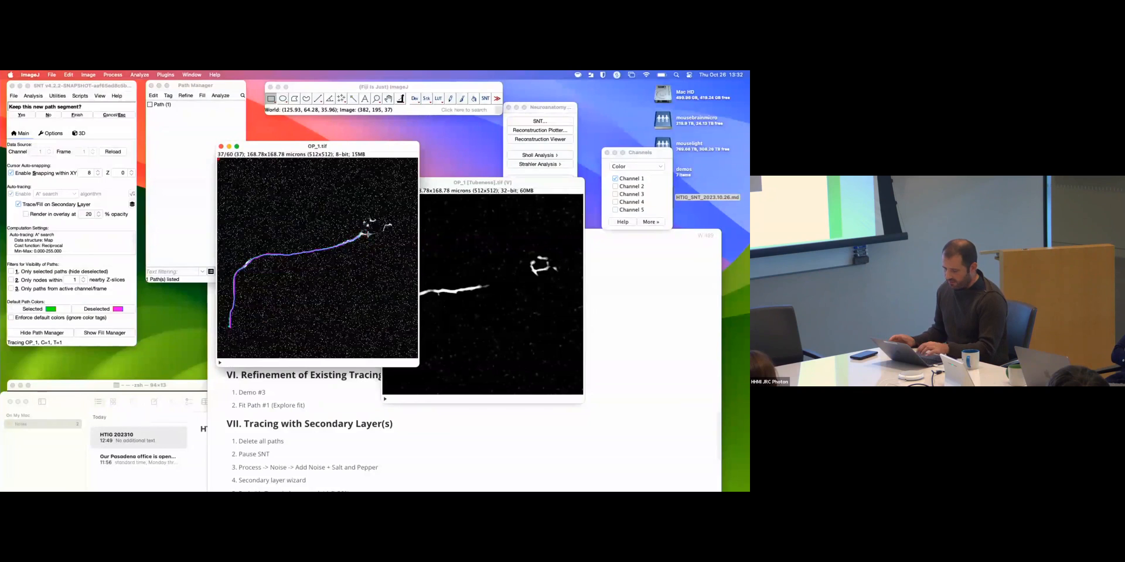
key("f")
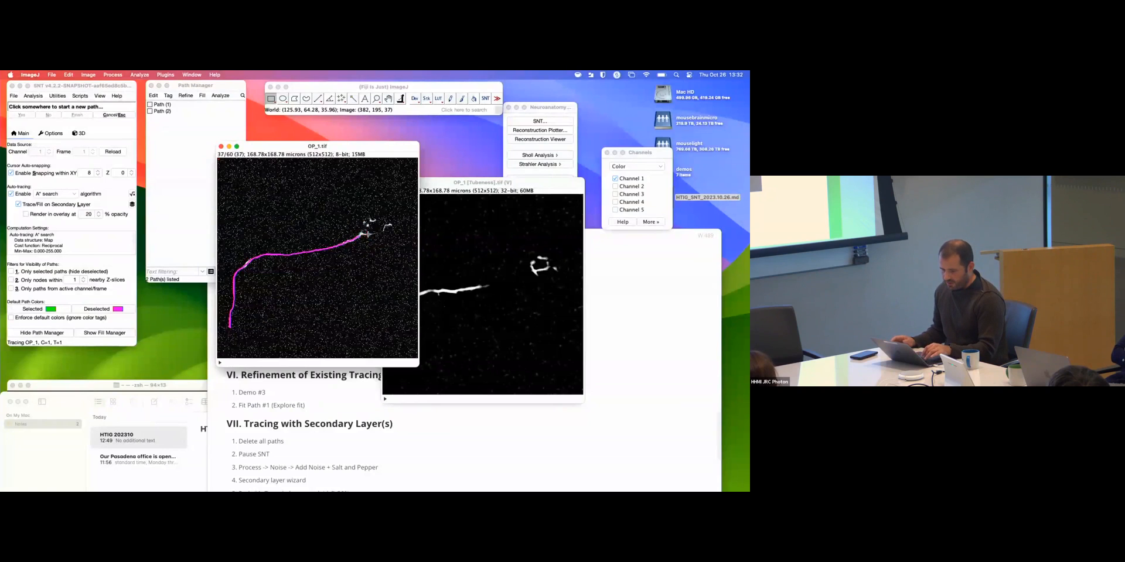
- Compare Path (1) and Path (2) by temporarily showing only selected paths and selecting each one in turn
left_click(11, 272)
left_click(161, 110)
left_click(165, 105)
left_click(163, 112)
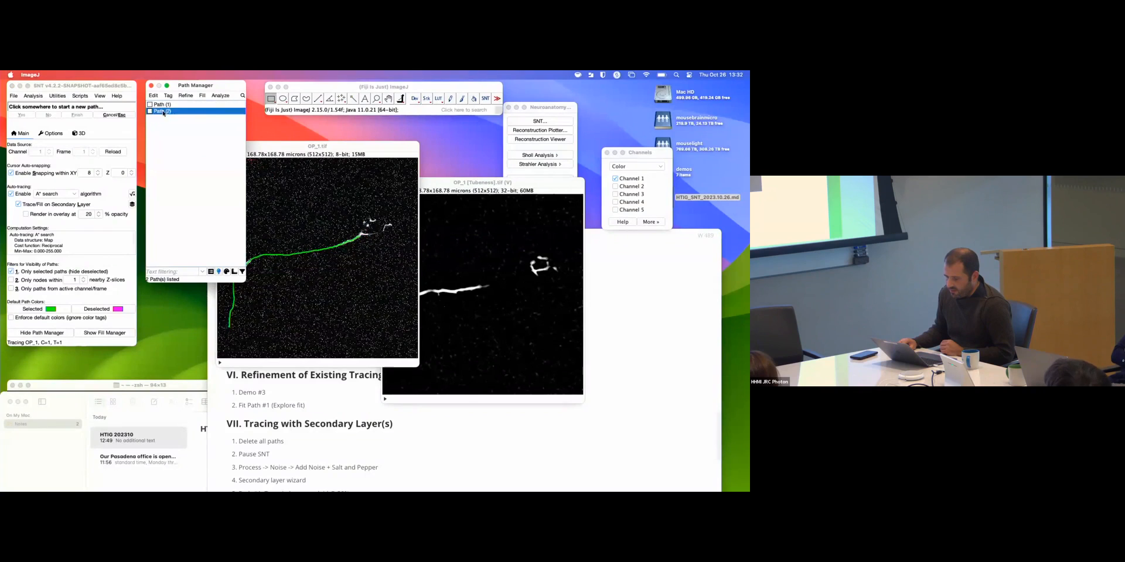
left_click_drag(320, 146, 385, 144)
left_click(162, 105)
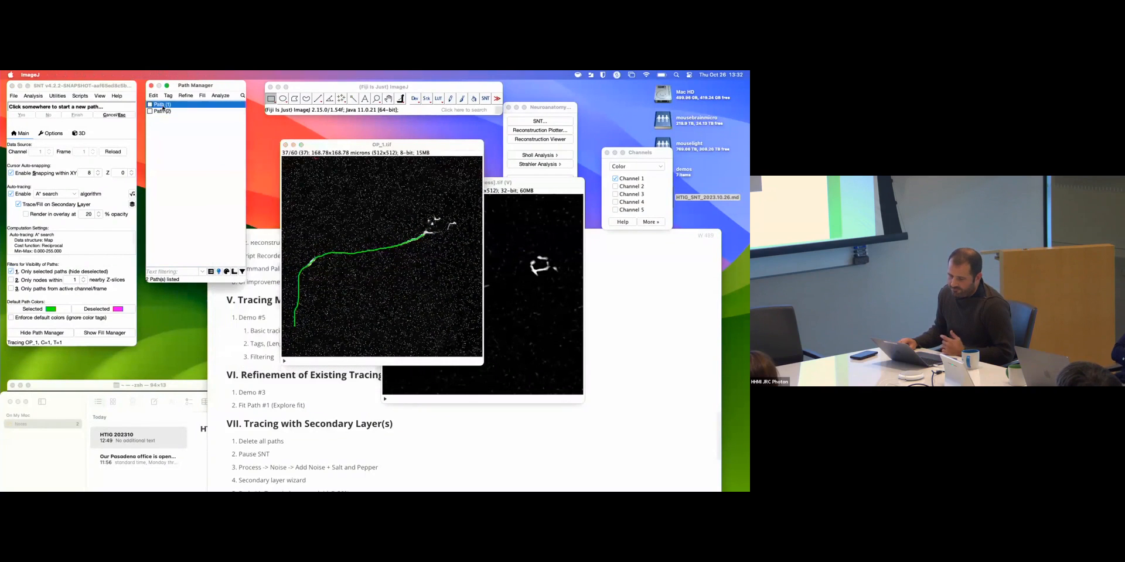
left_click(163, 110)
left_click(162, 106)
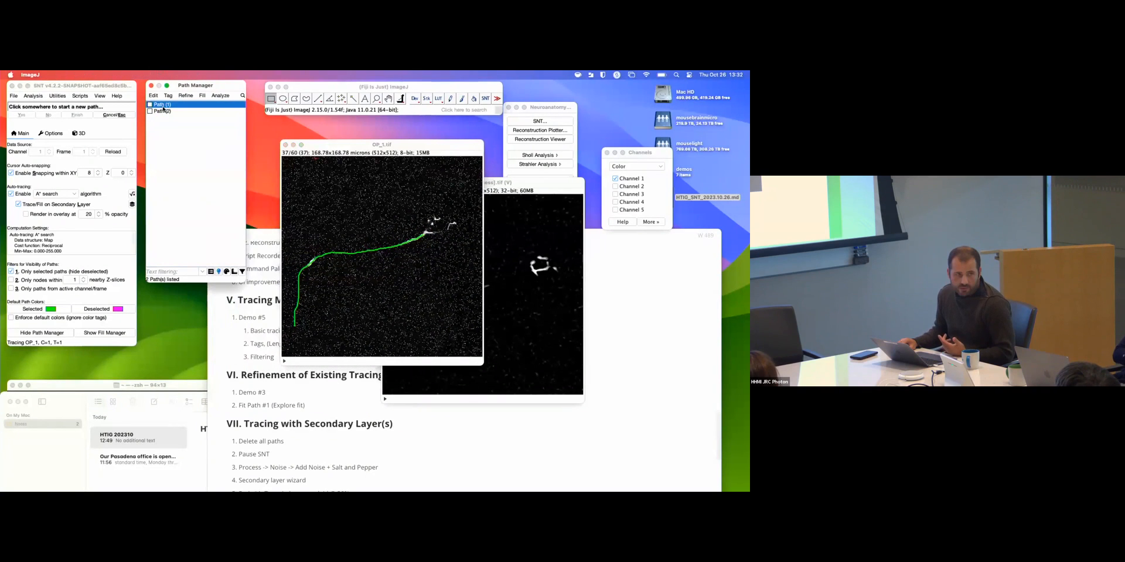
left_click(42, 271)
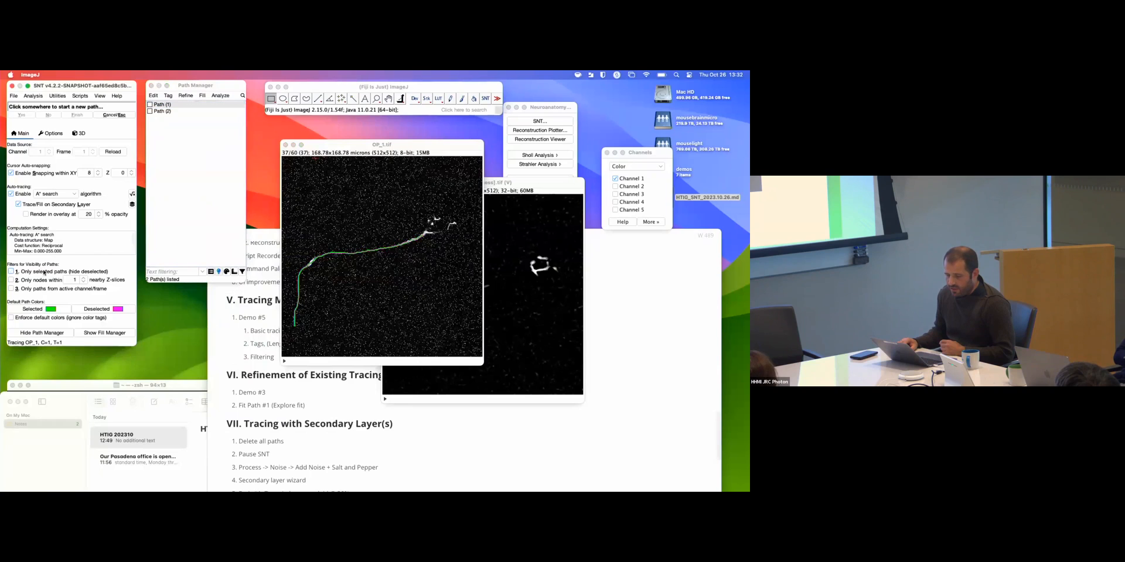
- Check both paths against the noisy image through its slices and turn off tracing on the secondary layer
scroll(346, 270, "up", 4)
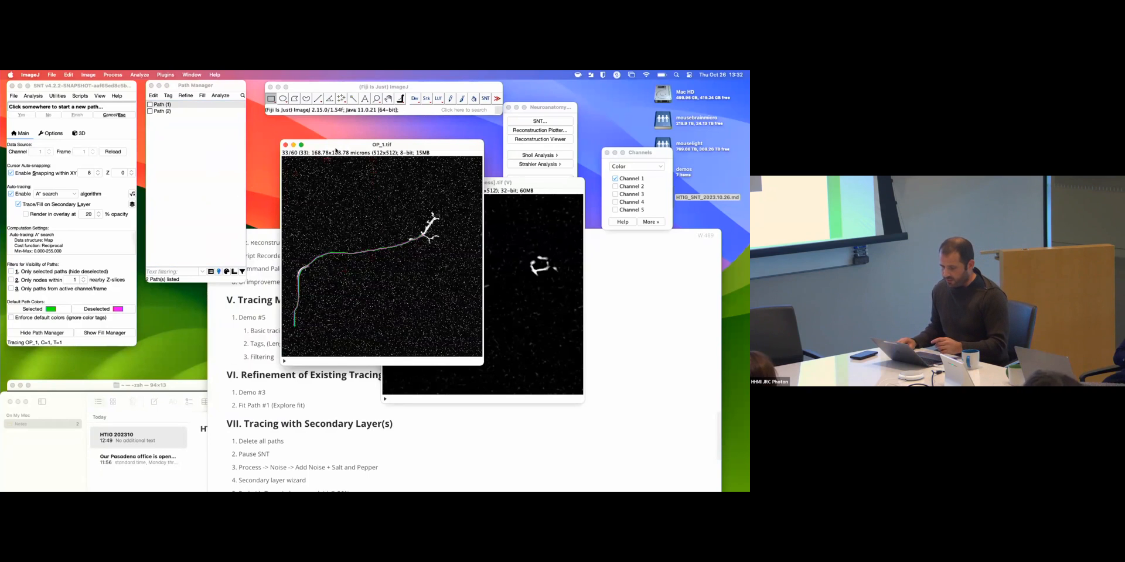
scroll(347, 271, "down", 14)
scroll(347, 273, "up", 6)
key("l")
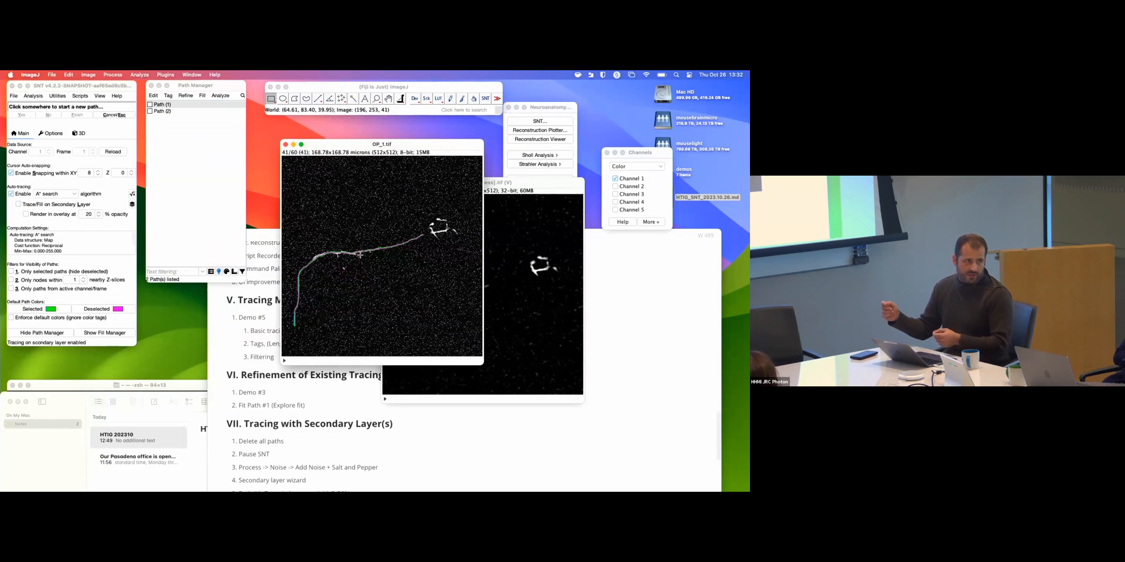
- Render the secondary layer as an overlay on OP_1 at 43% opacity, trying 20% first, and check it down to slice 22
left_click(51, 218)
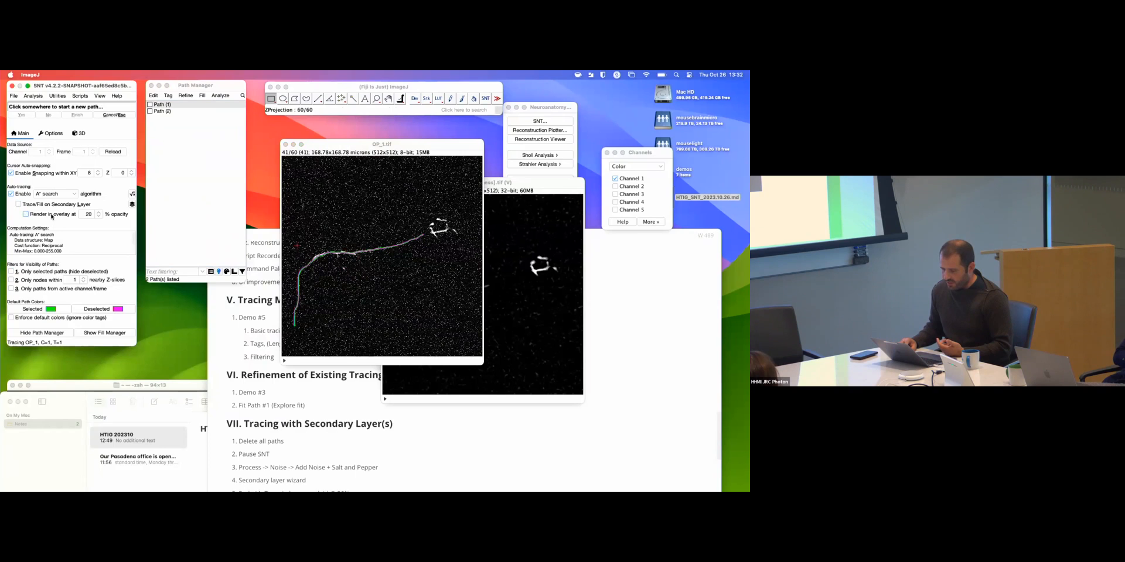
left_click(52, 216)
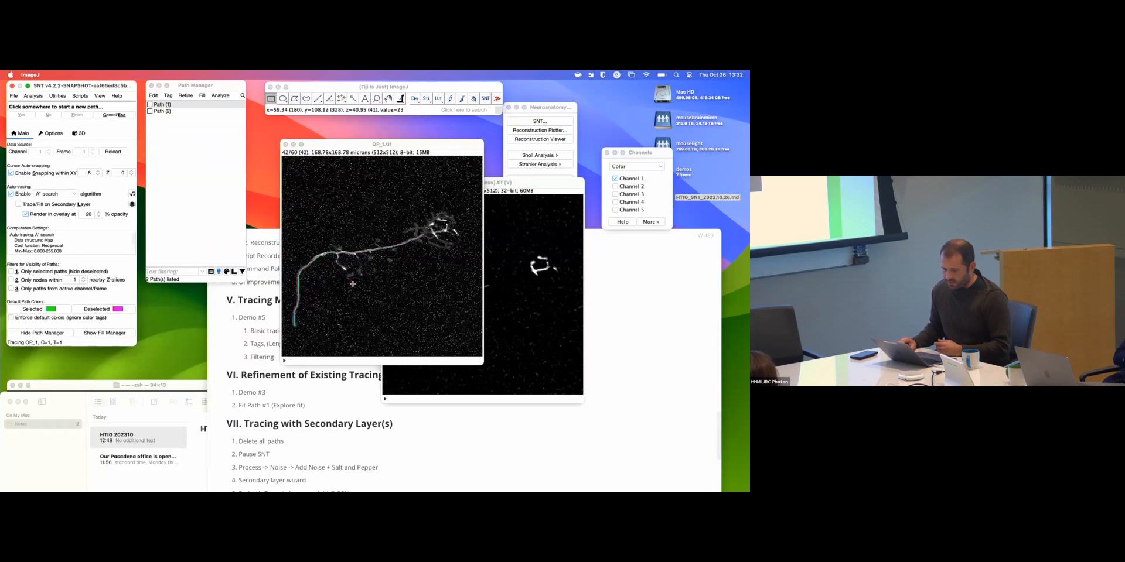
left_click(49, 214)
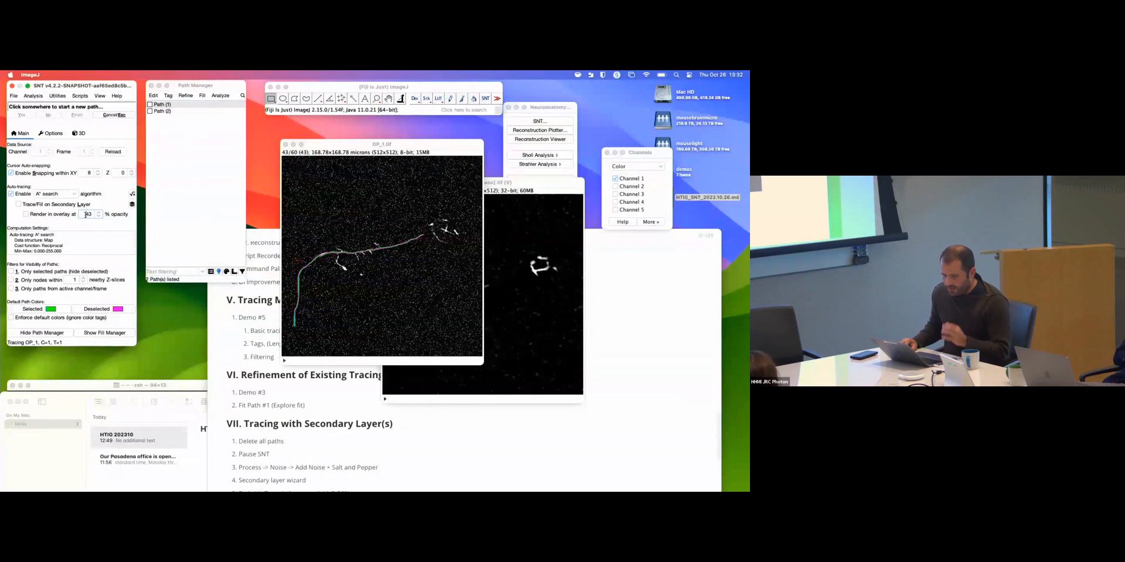
left_click(53, 216)
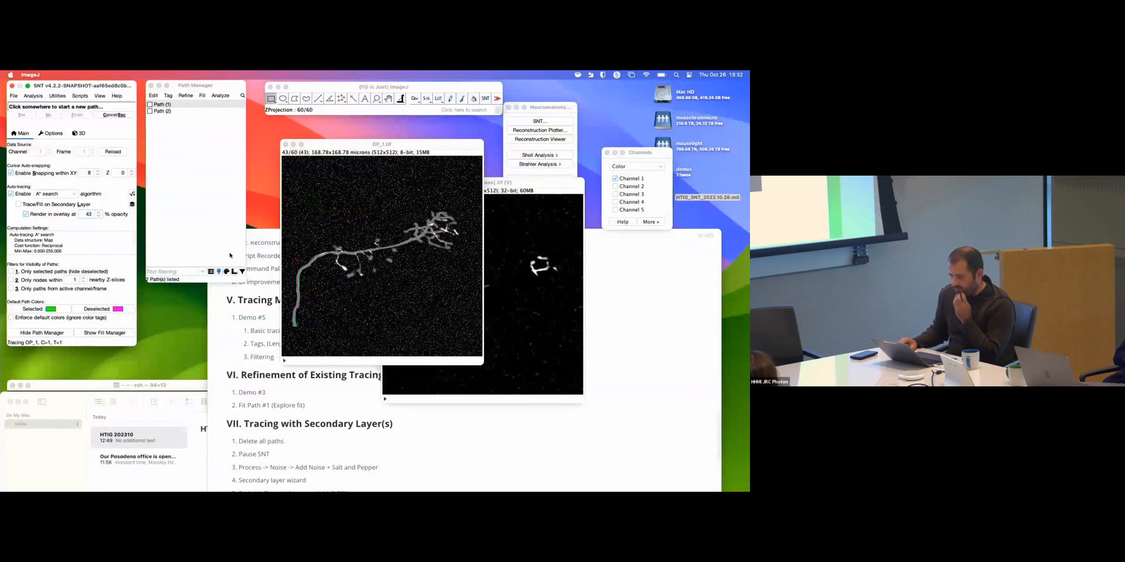
left_click(420, 363)
left_click_drag(419, 363, 357, 359)
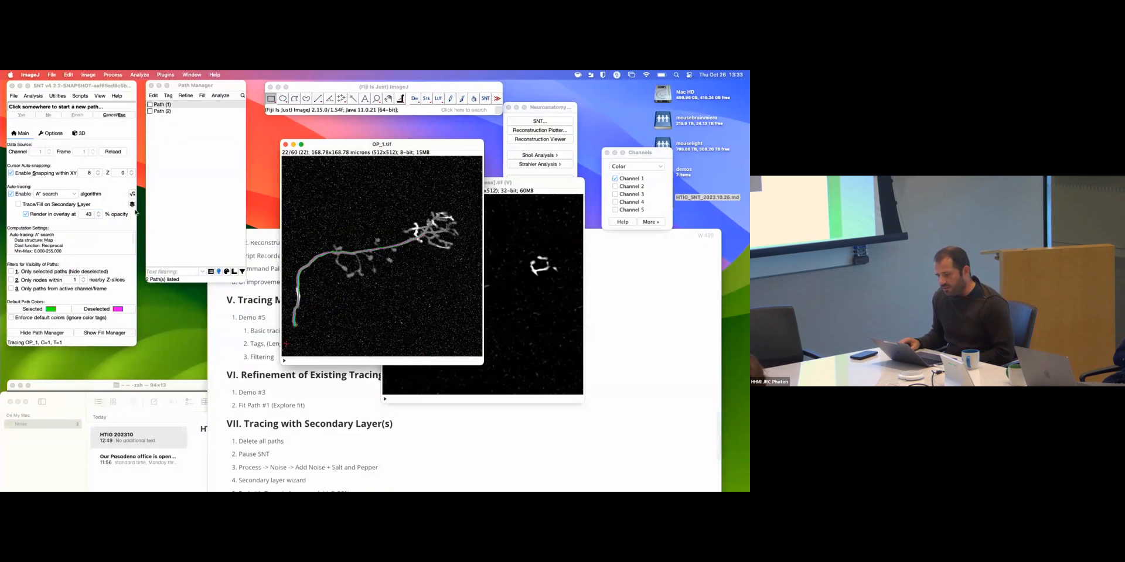
- Switch to the HTIG_SNT_2023.10.26.md notes in MarkText and read the outline from section VII to section VIII
left_click_drag(356, 146, 334, 122)
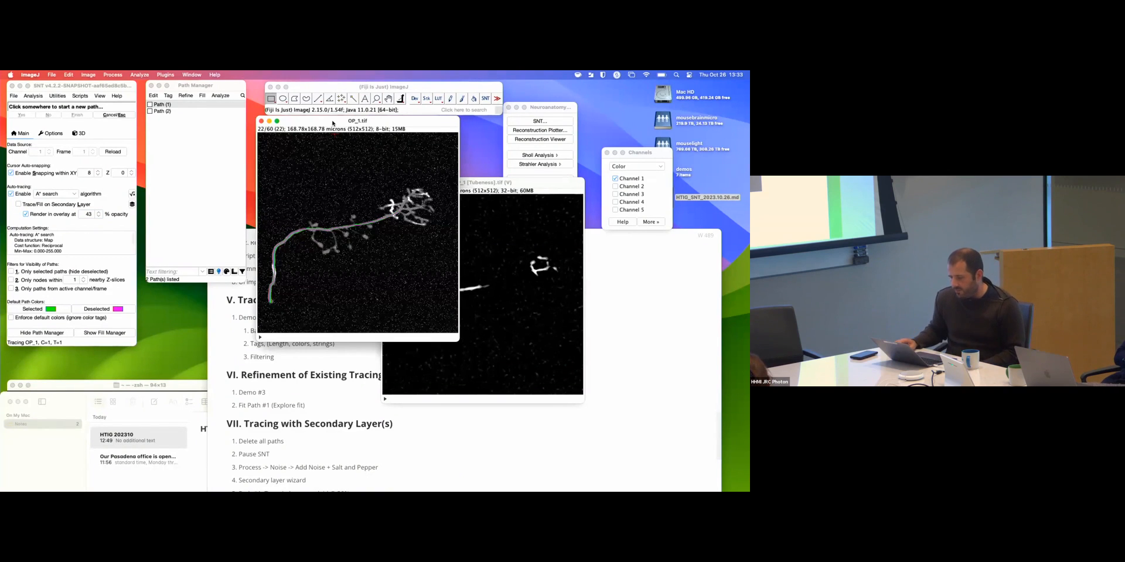
left_click(346, 387)
left_click_drag(323, 236, 351, 154)
scroll(415, 326, "down", 5)
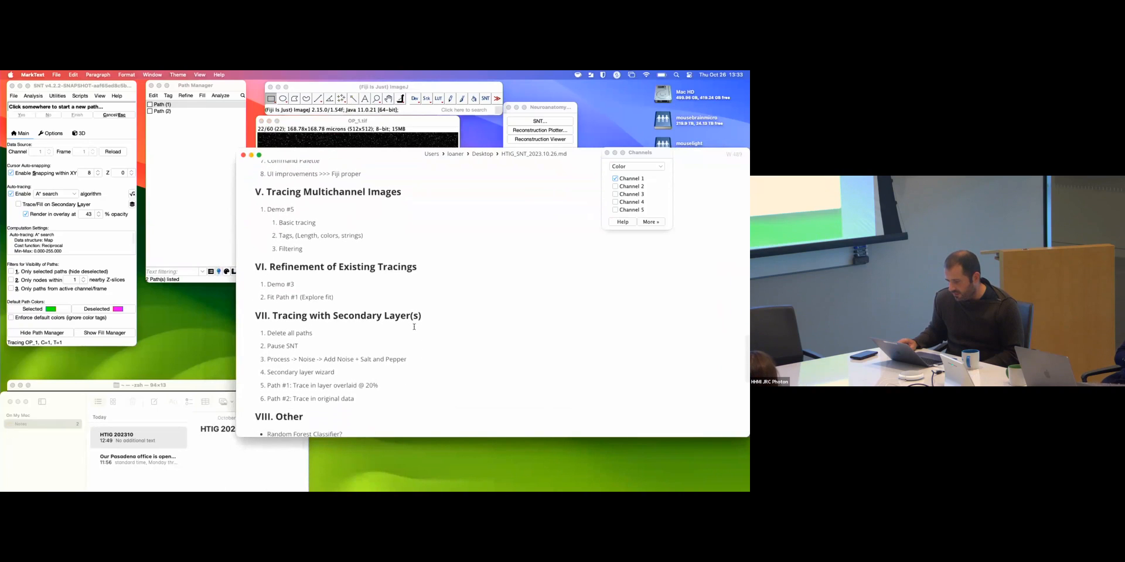
left_click(375, 271)
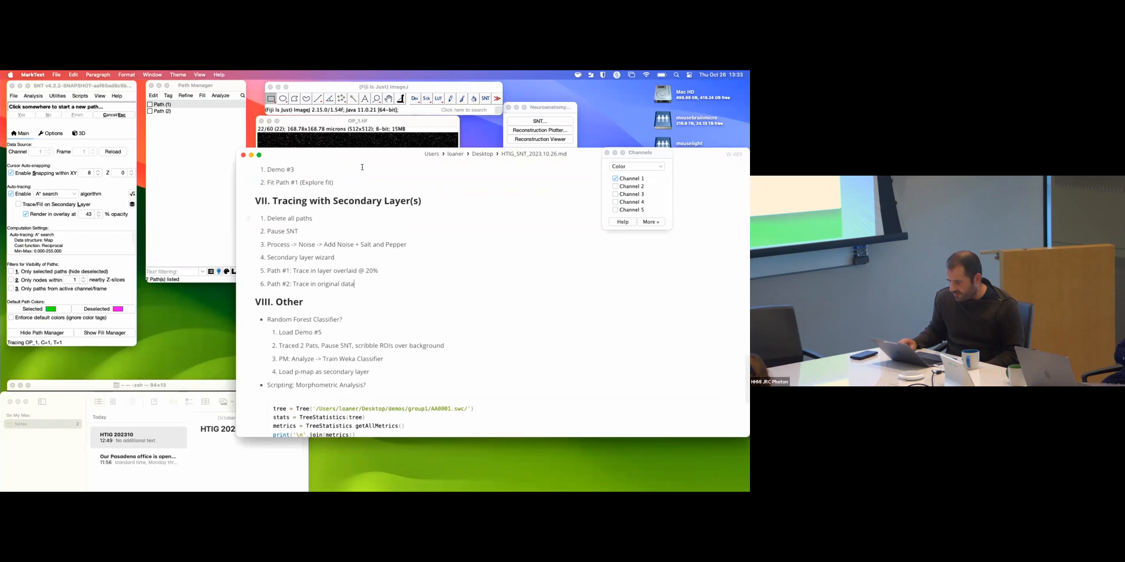
- Move the notes lower on the desktop and place the OP_1 image in front, beside the Tubeness image
left_click_drag(365, 156, 359, 307)
left_click(352, 121)
left_click_drag(352, 121, 306, 126)
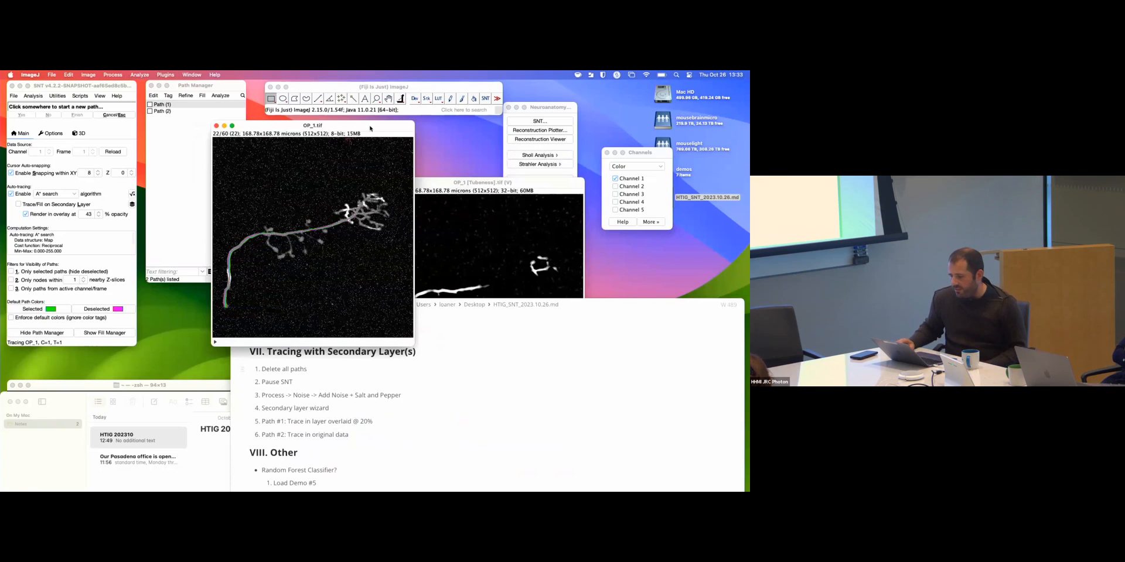
mouse_move(331, 134)
left_mouse_down()
mouse_move(311, 149)
mouse_move(329, 150)
left_mouse_up()
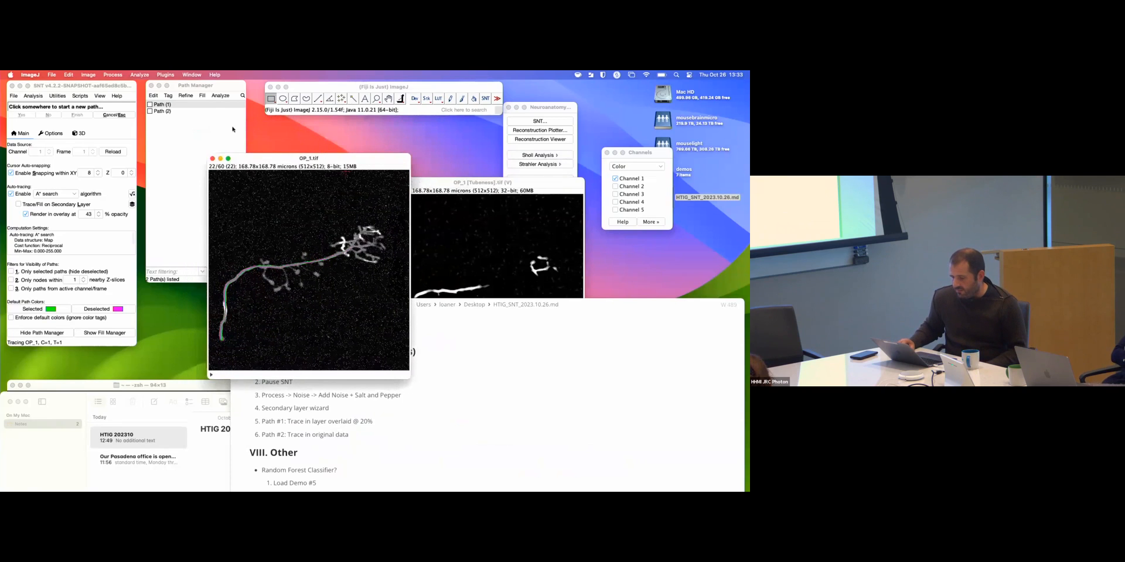
- Compare Path (1) and Path (2) against the overlaid secondary layer by selecting them alternately, and leave both deselected
left_click(195, 123)
left_click(193, 112)
left_click(195, 105)
left_click_drag(322, 154, 379, 136)
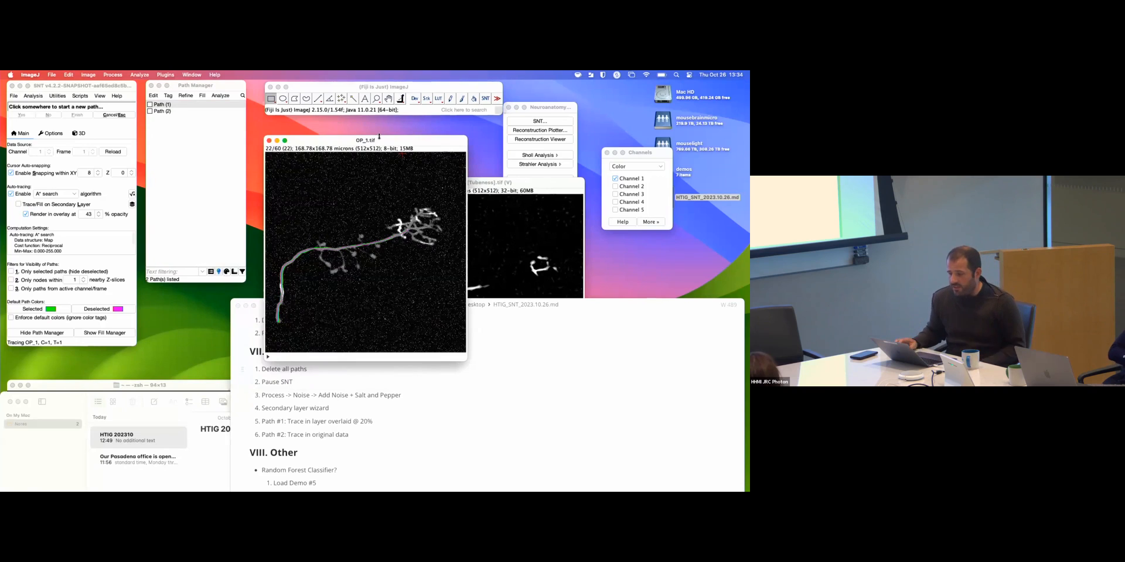
left_click_drag(357, 141, 319, 136)
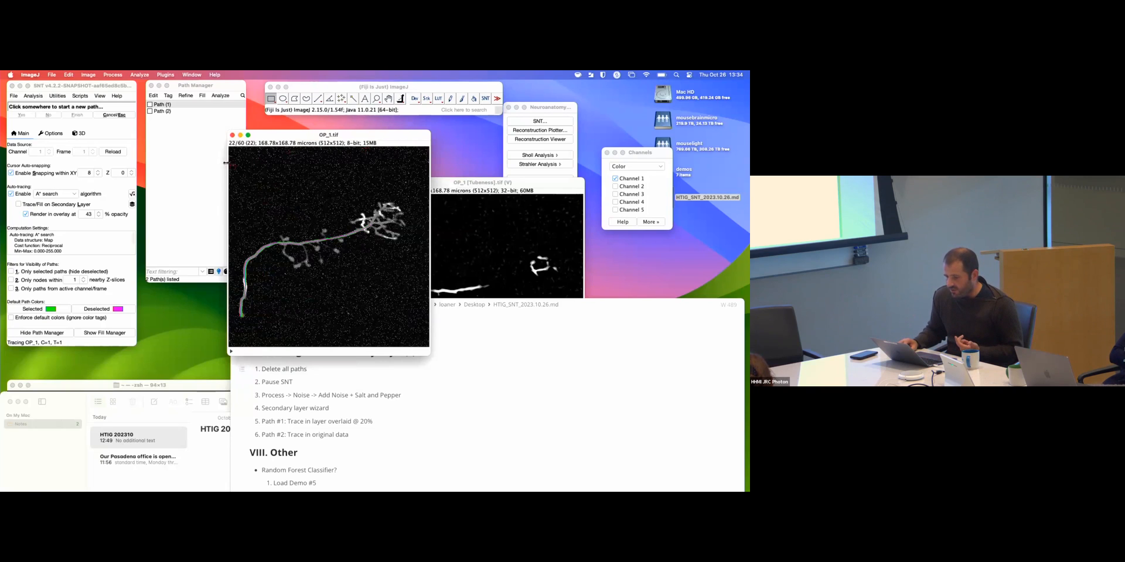
left_click(168, 112)
left_click(168, 105)
left_click(168, 111)
left_click_drag(275, 137, 265, 153)
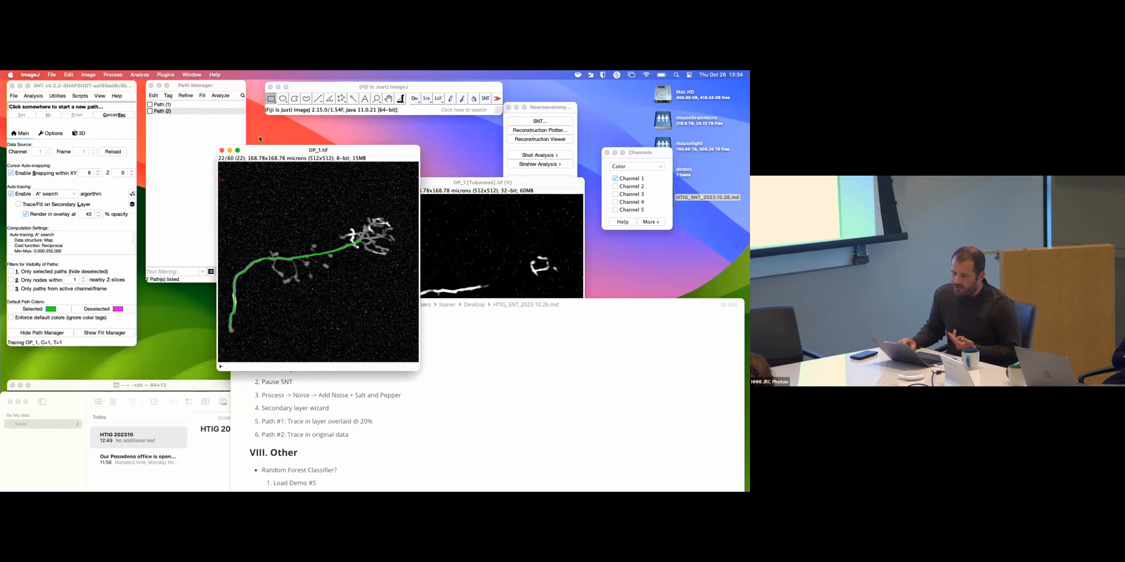
left_click(168, 105)
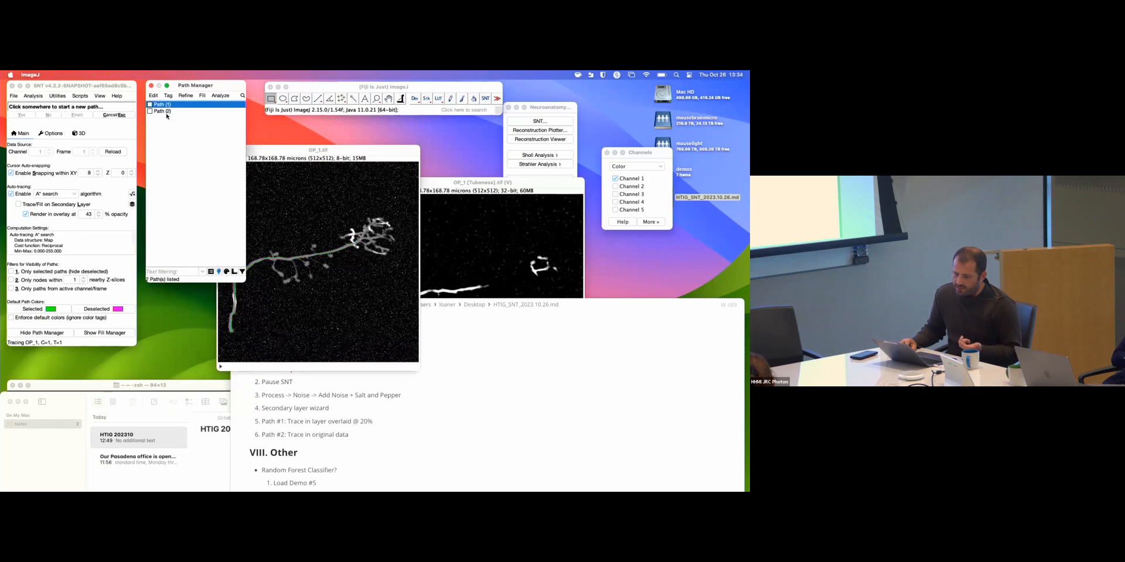
left_click(167, 116)
left_click(293, 153)
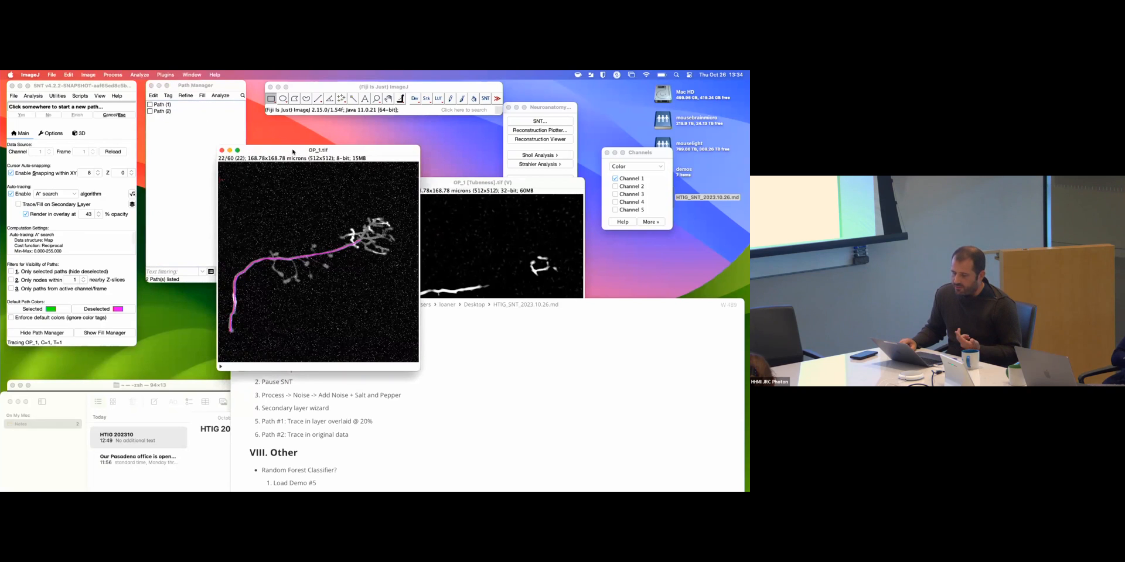
- Pause SNT from the OP_1 image so that regular ImageJ selections can be drawn on it
right_click(289, 193)
left_click(328, 422)
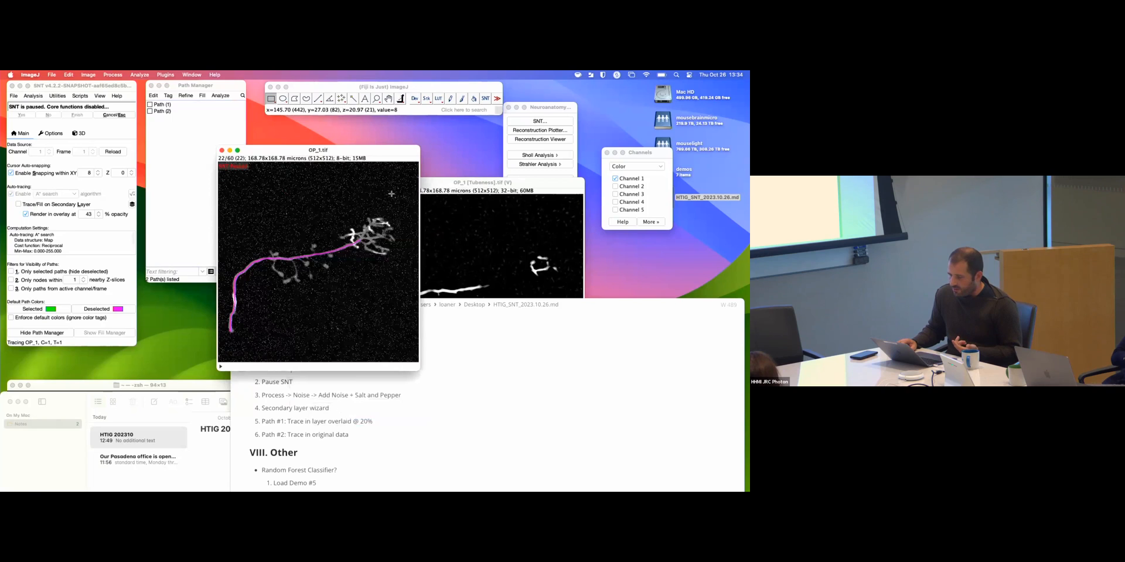
left_click_drag(349, 157, 360, 156)
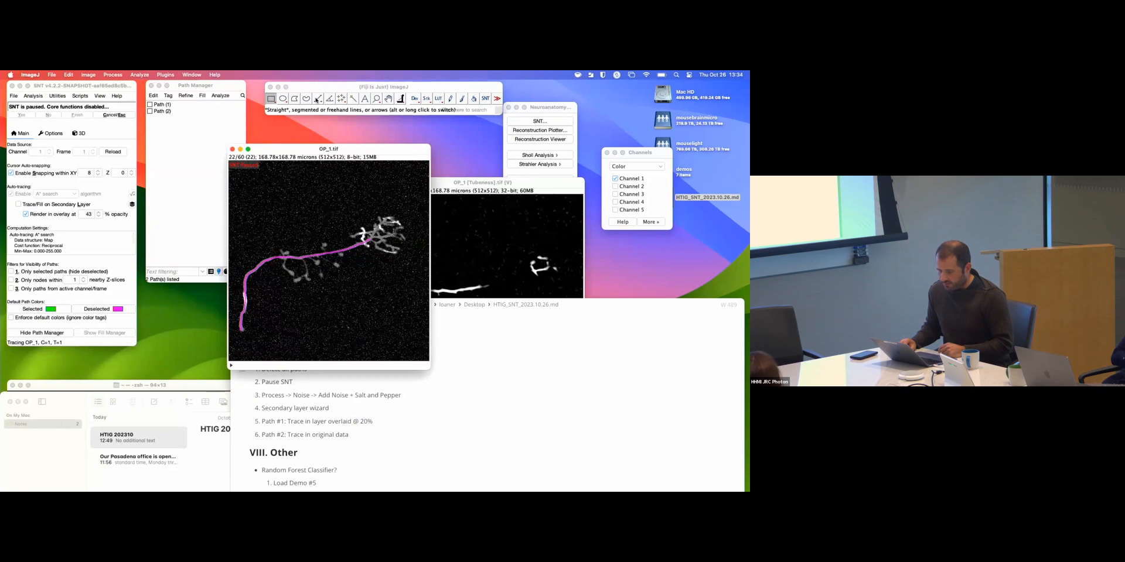
- Draw a freehand line on the background above the neuron on slice 22 and add it to the ROI Manager
right_click(317, 100)
left_click(354, 123)
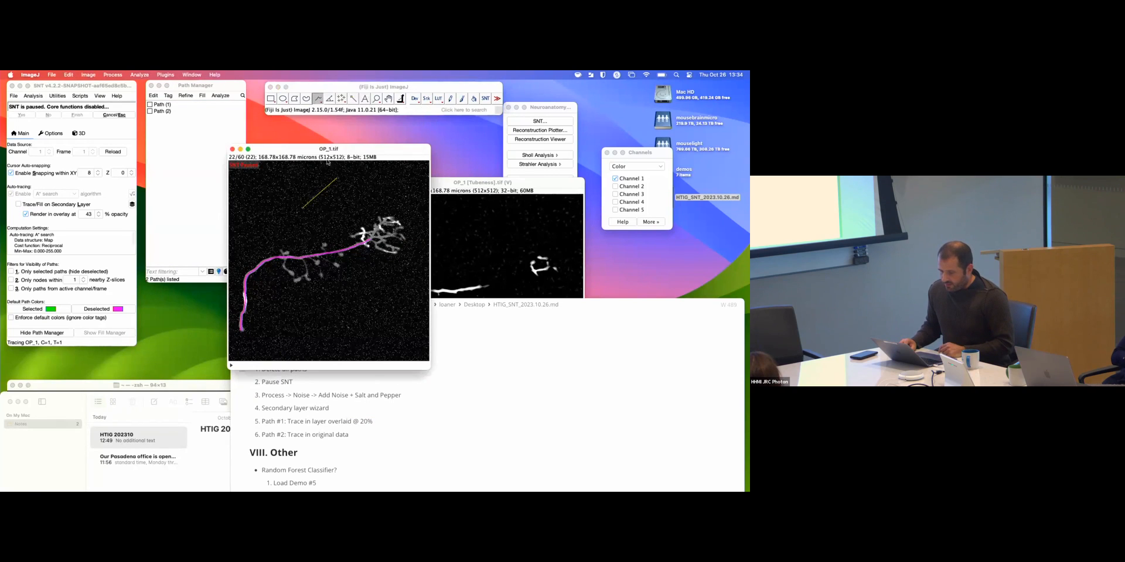
mouse_move(300, 178)
left_mouse_down()
mouse_move(339, 206)
mouse_move(314, 195)
left_mouse_up()
key("t")
left_click(335, 157)
left_click_drag(367, 150, 327, 159)
key("t")
- Add two more freehand background ROIs to the ROI Manager: a short line below the neuron and a large curve above the axon's bend
left_click_drag(325, 313, 309, 308)
left_click(328, 349)
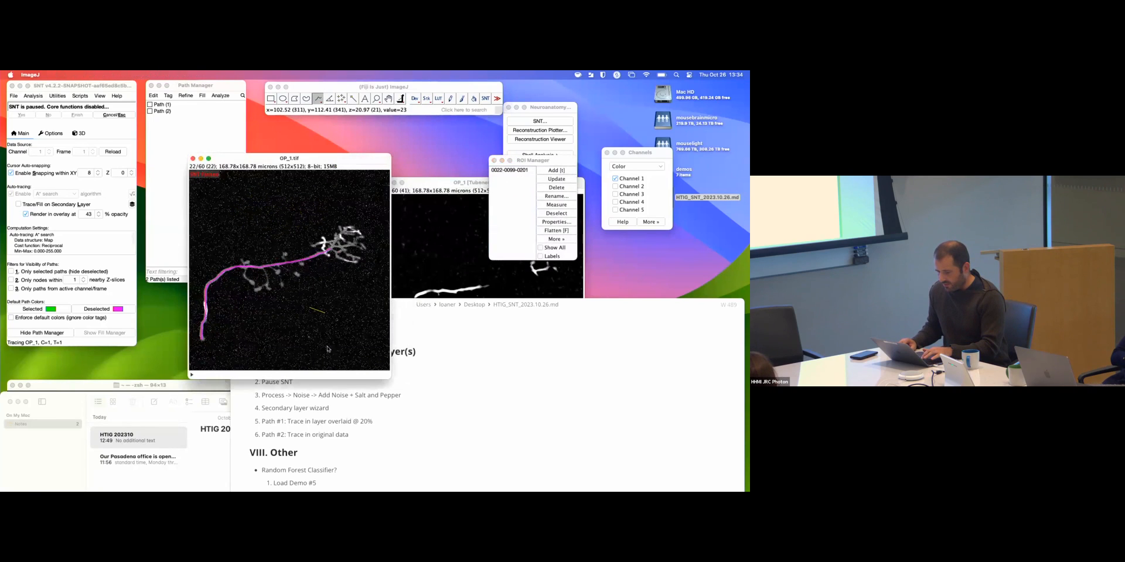
mouse_move(334, 307)
left_mouse_down()
mouse_move(311, 302)
mouse_move(336, 307)
left_mouse_up()
key("t")
mouse_move(219, 205)
left_mouse_down()
mouse_move(210, 220)
mouse_move(264, 241)
mouse_move(263, 213)
left_mouse_up()
key("t")
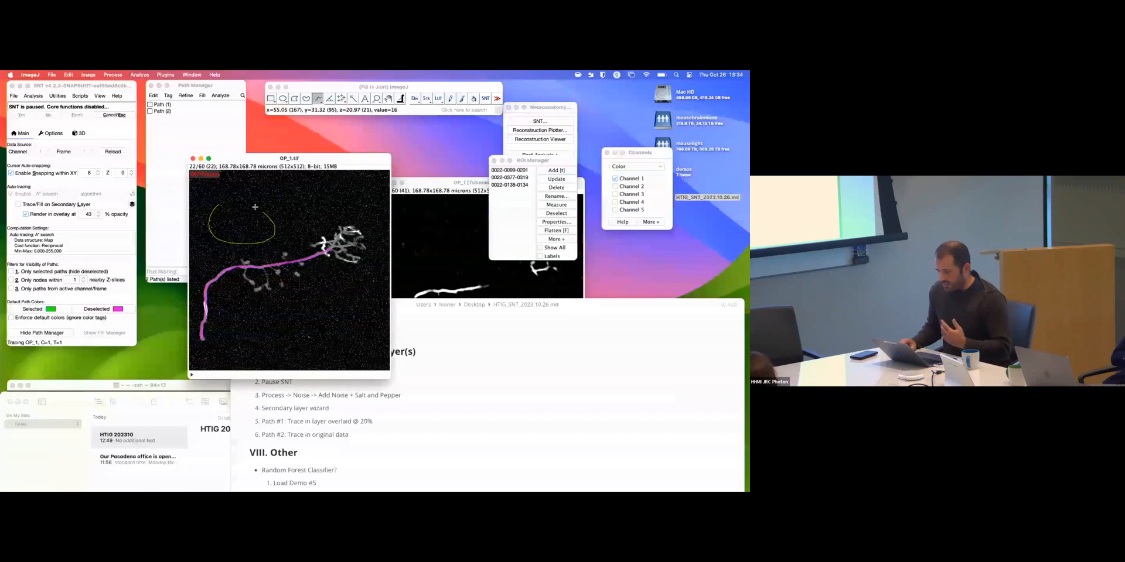
- Run Train Weka Classifier on the traced paths with Probabilities as output image and Load as secondary layer as output action
left_click(220, 97)
left_click(220, 97)
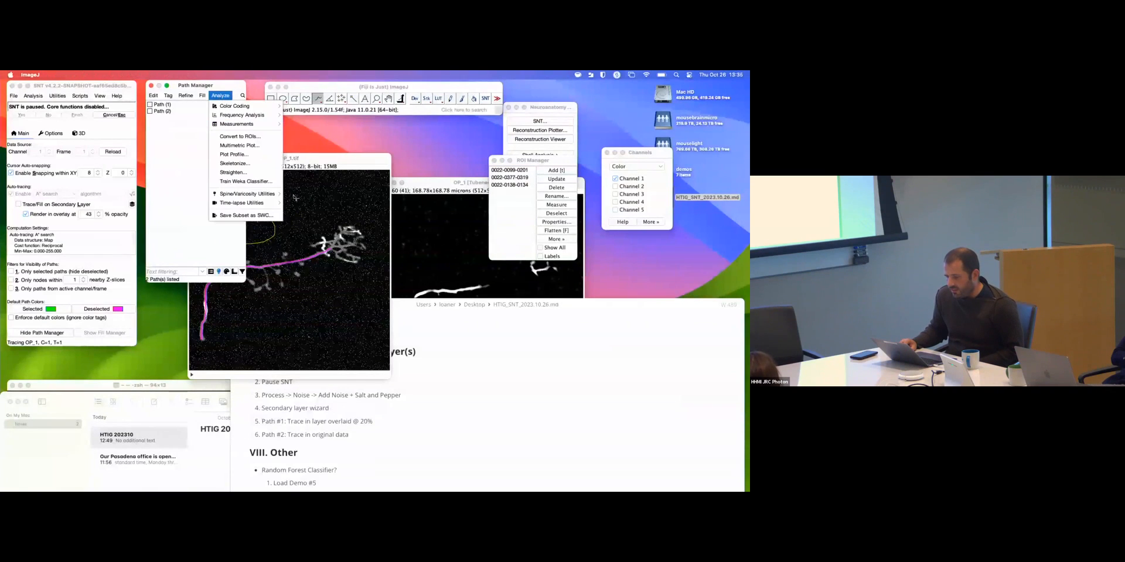
left_click(278, 182)
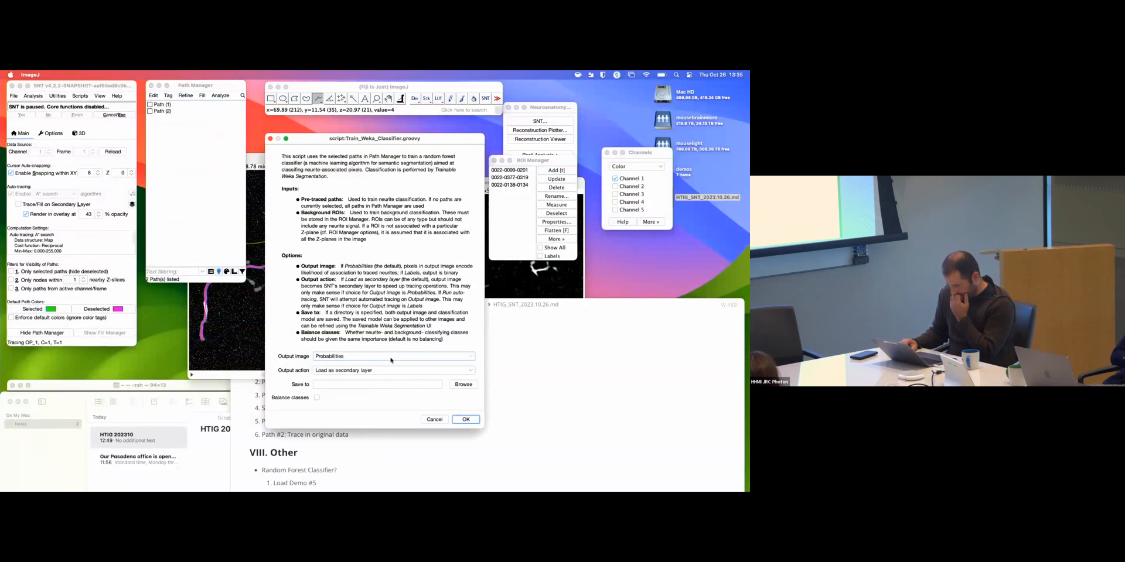
left_click(391, 357)
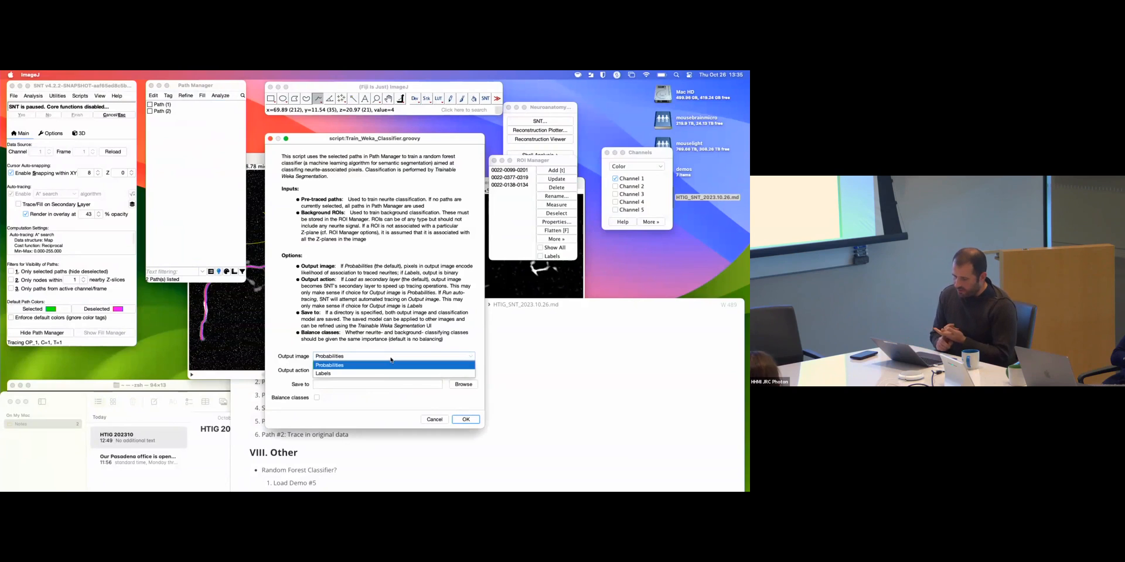
left_click(392, 363)
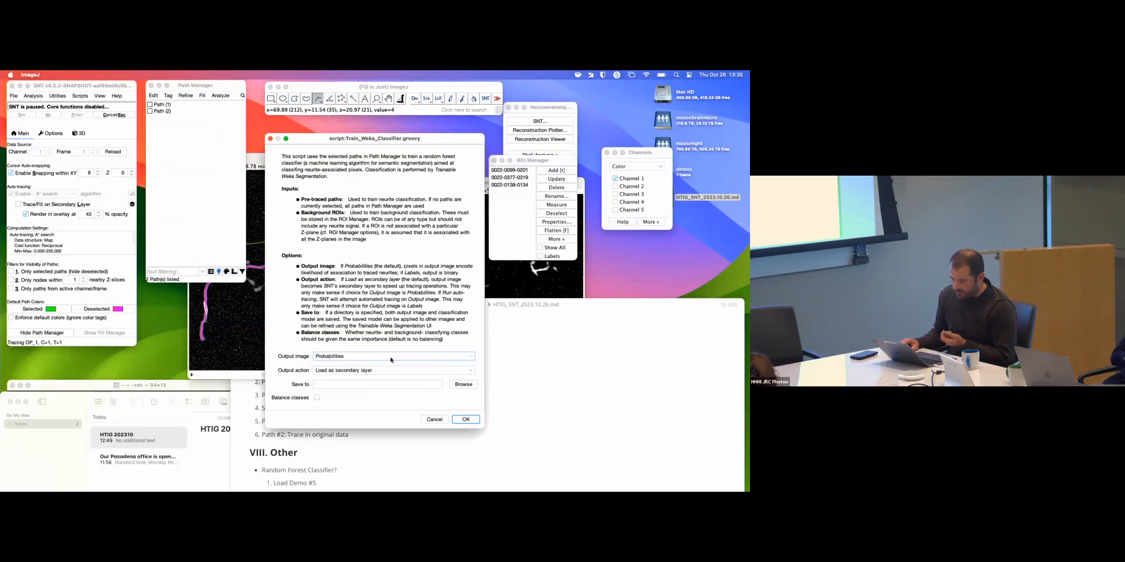
left_click(390, 370)
left_click(391, 370)
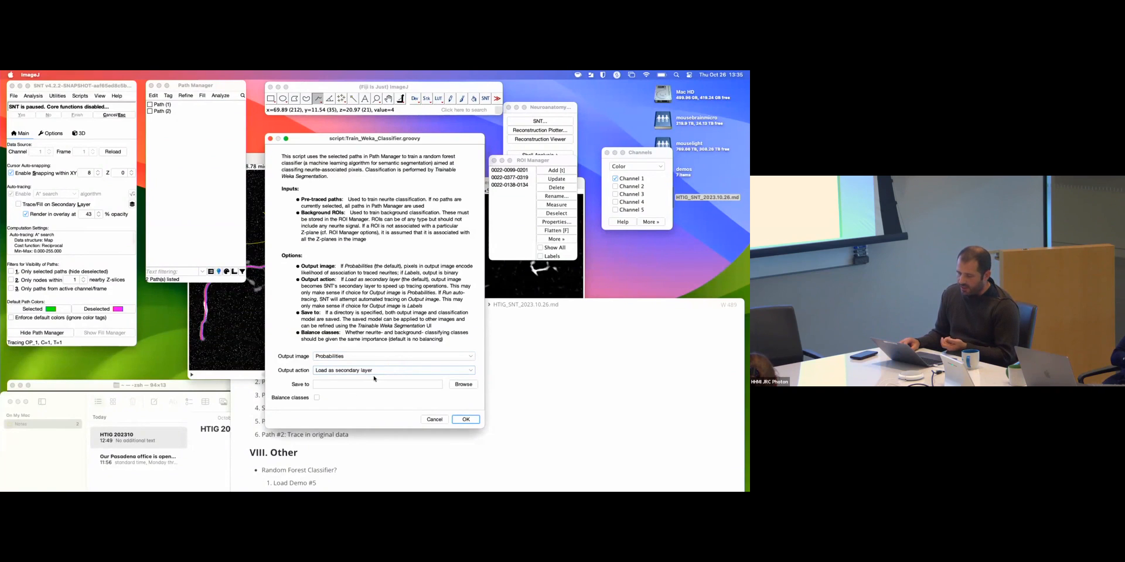
left_click(468, 421)
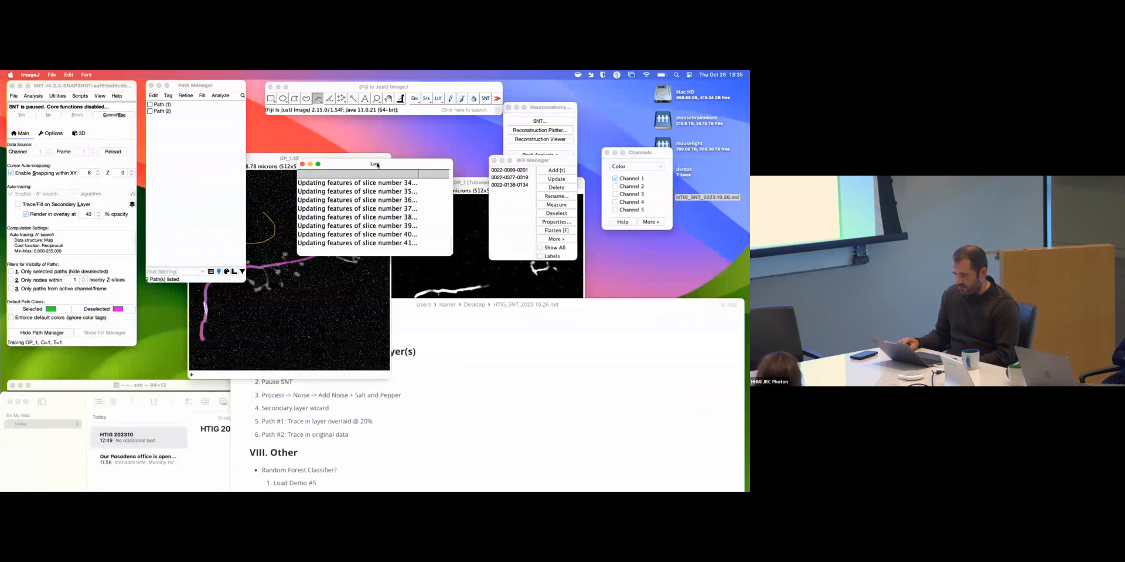
left_click_drag(378, 165, 628, 348)
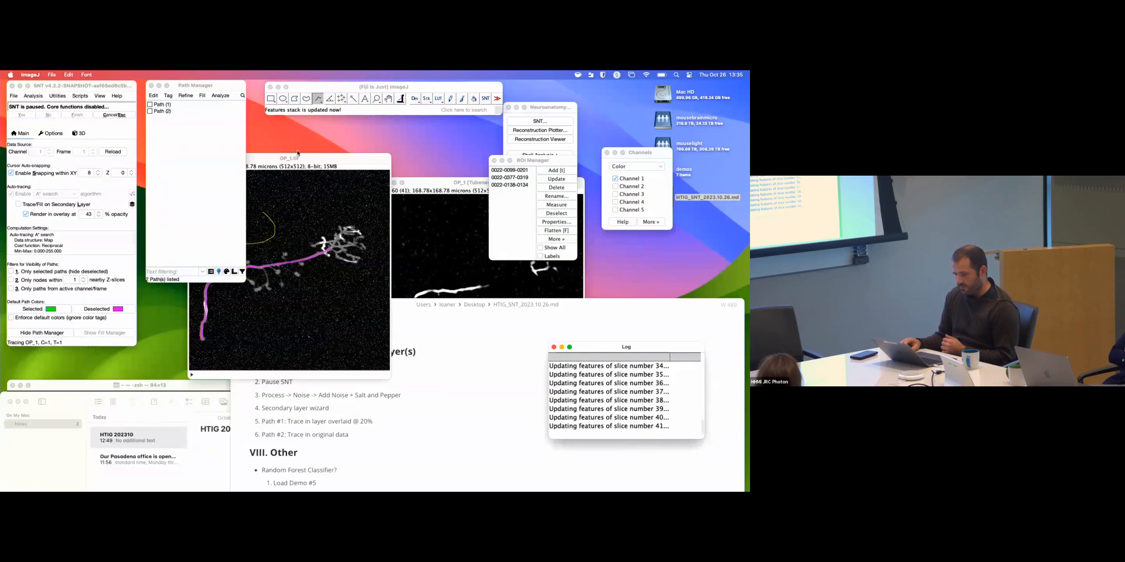
left_click_drag(562, 317, 545, 364)
left_click_drag(341, 355, 520, 318)
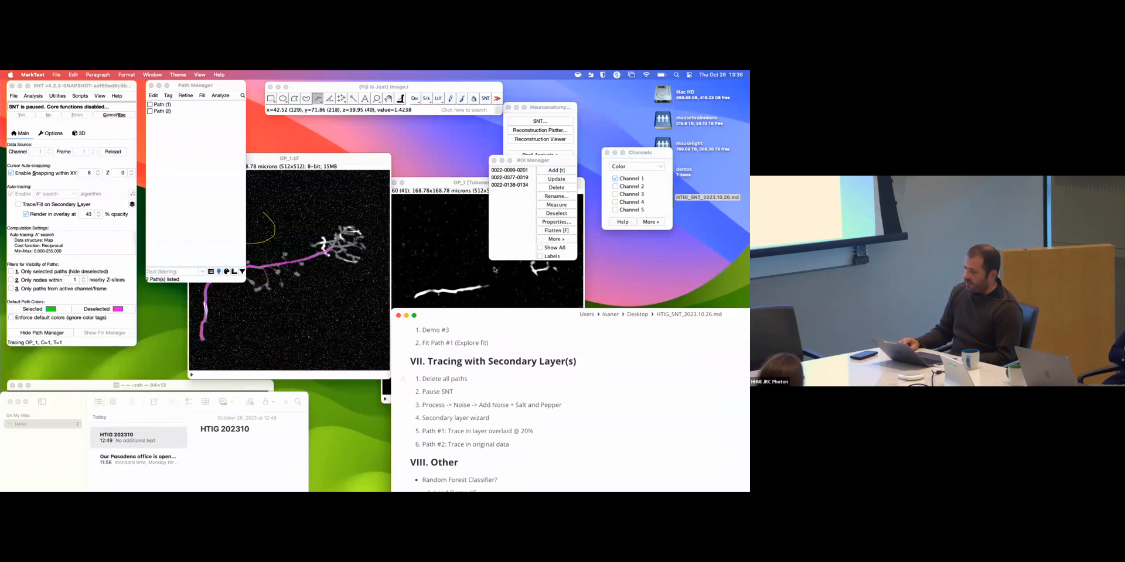
left_click(551, 250)
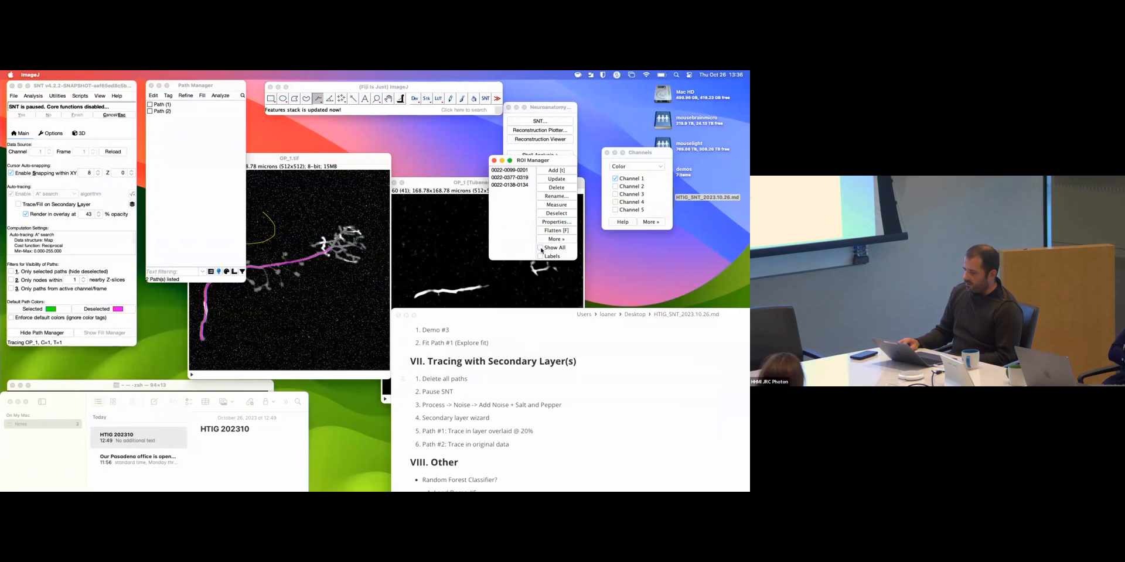
left_click_drag(342, 159, 379, 140)
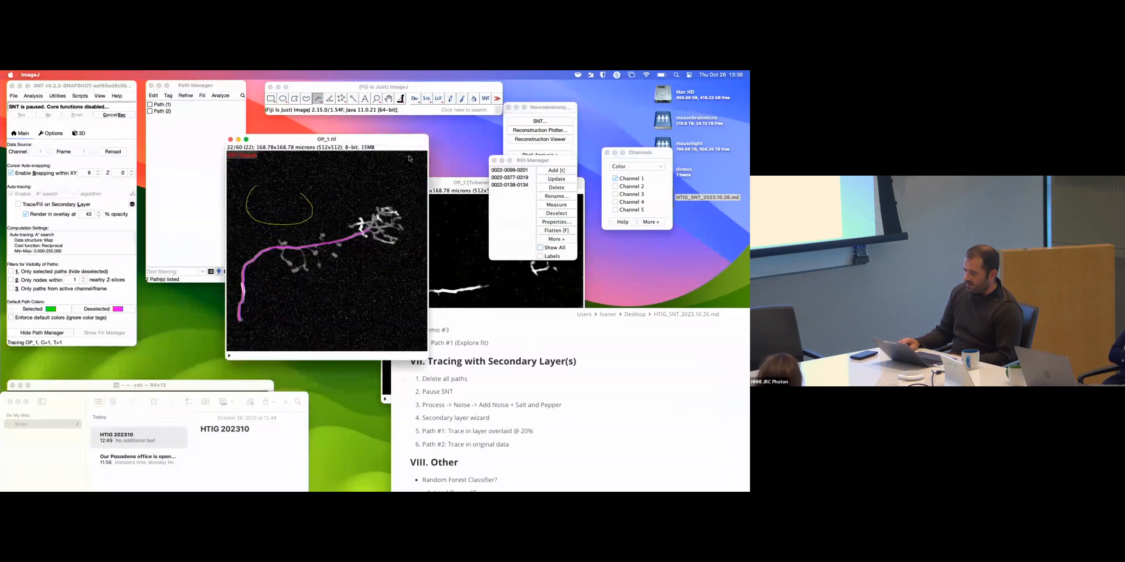
left_click(542, 249)
left_click_drag(548, 314, 555, 331)
left_click_drag(320, 140, 302, 138)
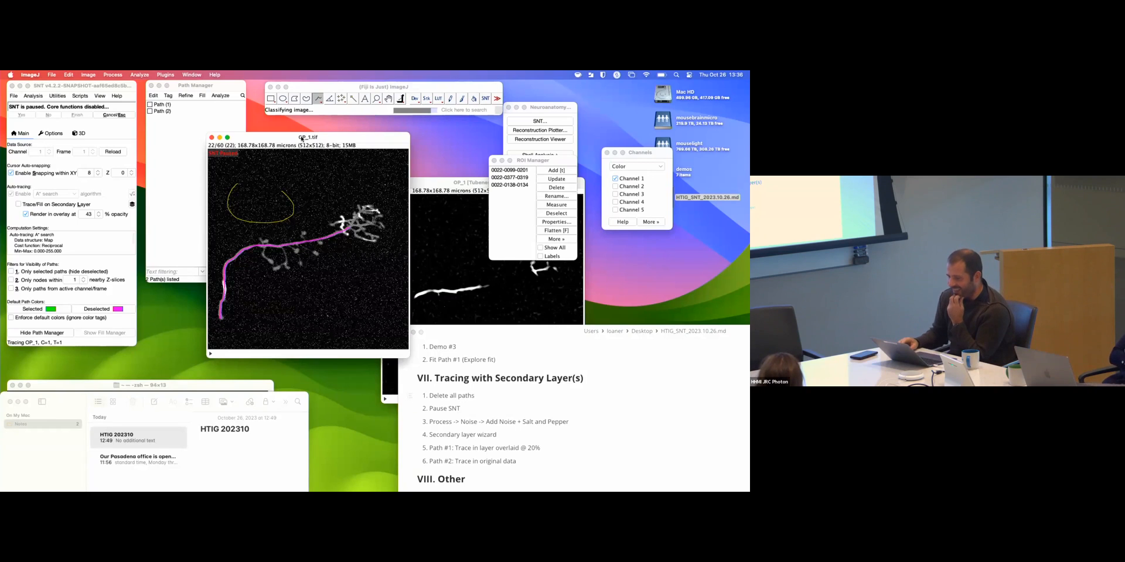
left_click_drag(528, 334, 565, 296)
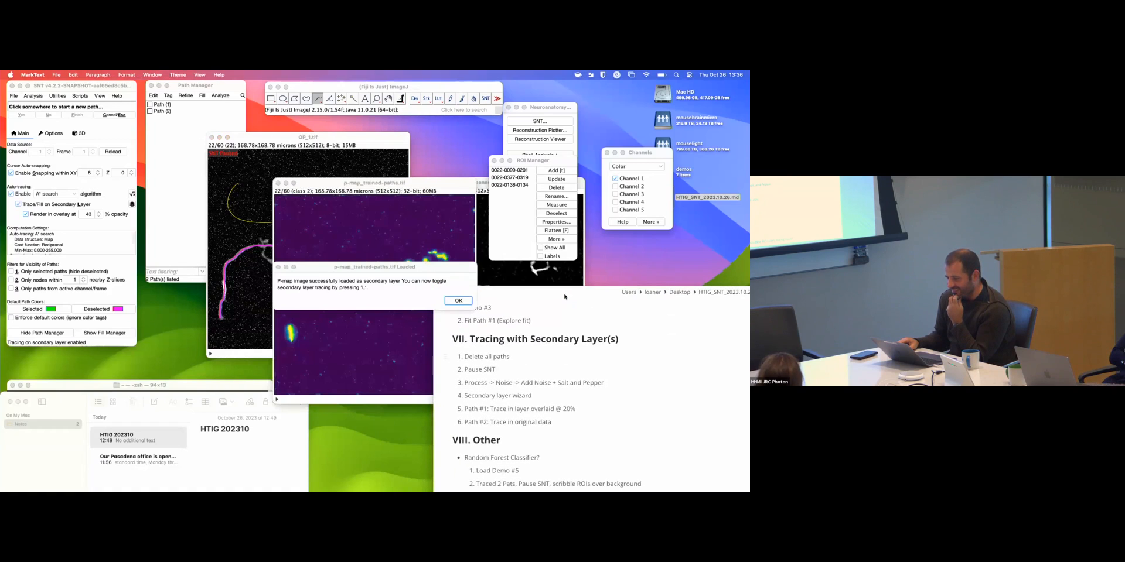
- Dismiss the secondary layer notice and browse p-map_trained-paths.tif to slice 40, keeping OP_1 visible beside it
left_click(465, 303)
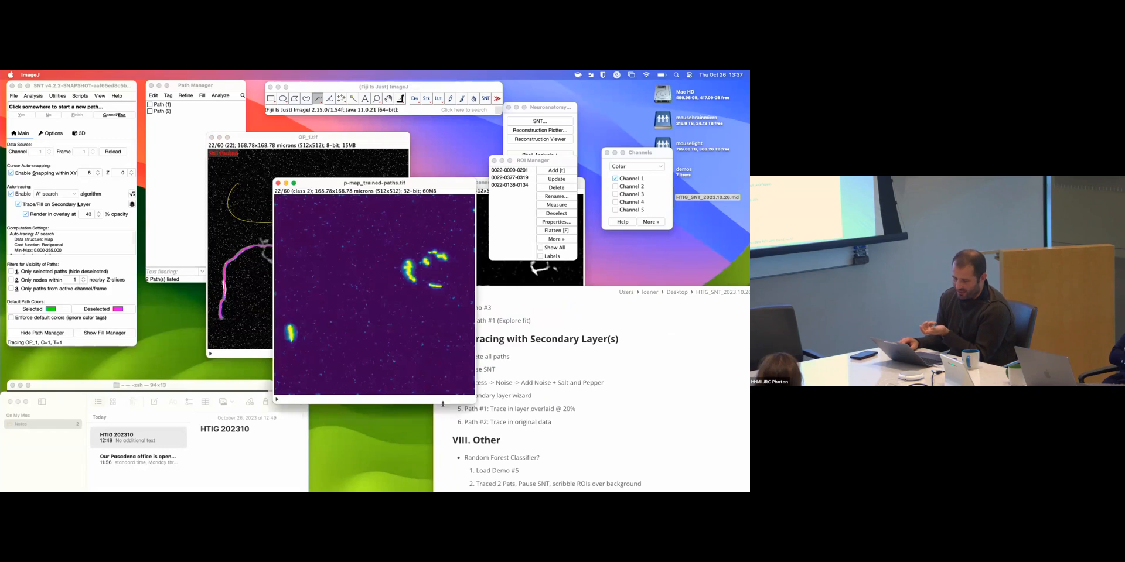
left_click_drag(351, 400, 408, 399)
left_click_drag(292, 142, 261, 126)
left_click_drag(417, 183, 420, 185)
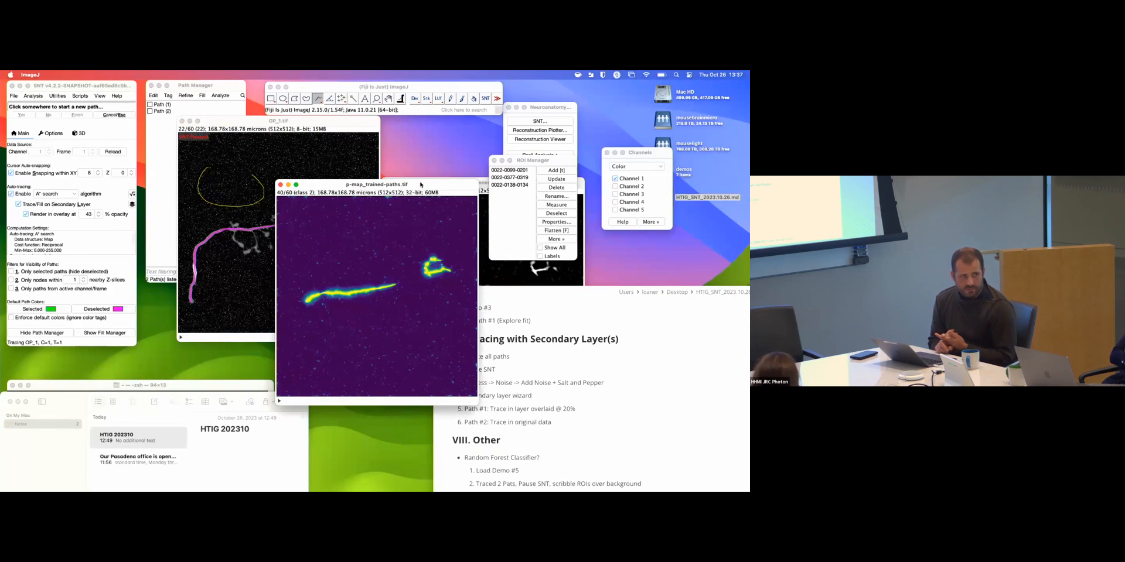
- Review section VIII. Other of the notes, covering the Random Forest Classifier steps and the Morphometric Analysis scripting snippets
left_click(593, 286)
left_click_drag(593, 286, 554, 164)
scroll(566, 291, "down", 3)
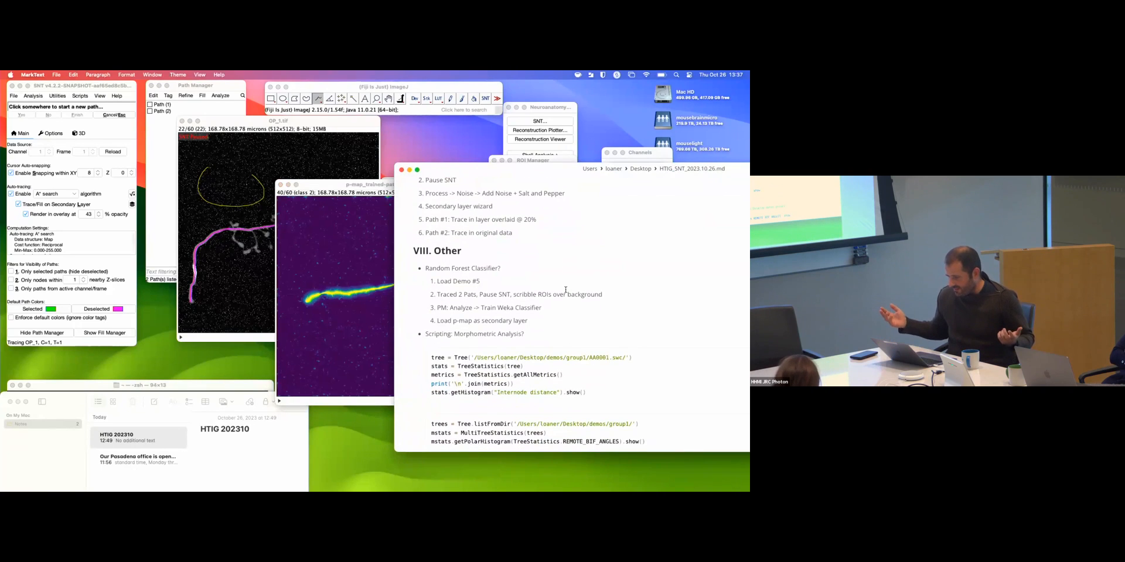
scroll(574, 287, "down", 1)
scroll(580, 286, "down", 1)
left_click_drag(550, 175, 559, 297)
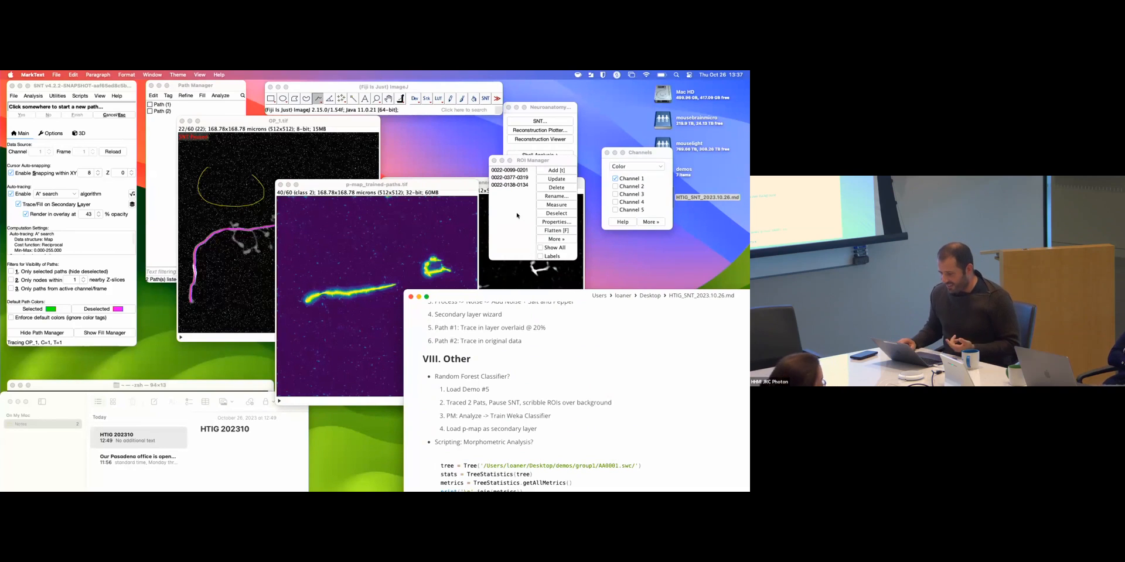
left_click(305, 124)
left_click_drag(305, 124, 309, 164)
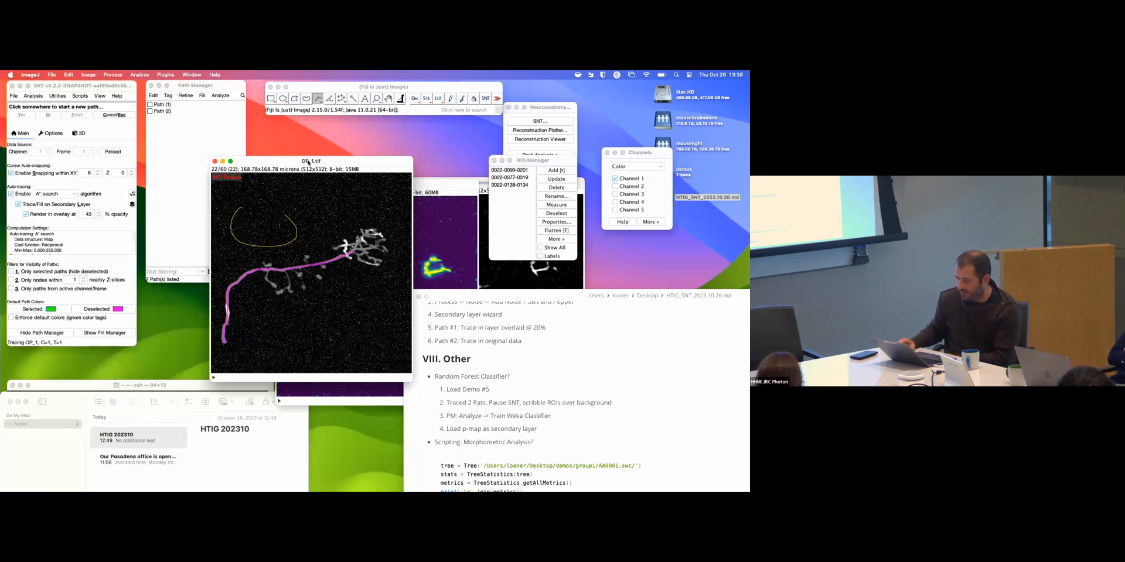
left_click_drag(495, 298, 491, 205)
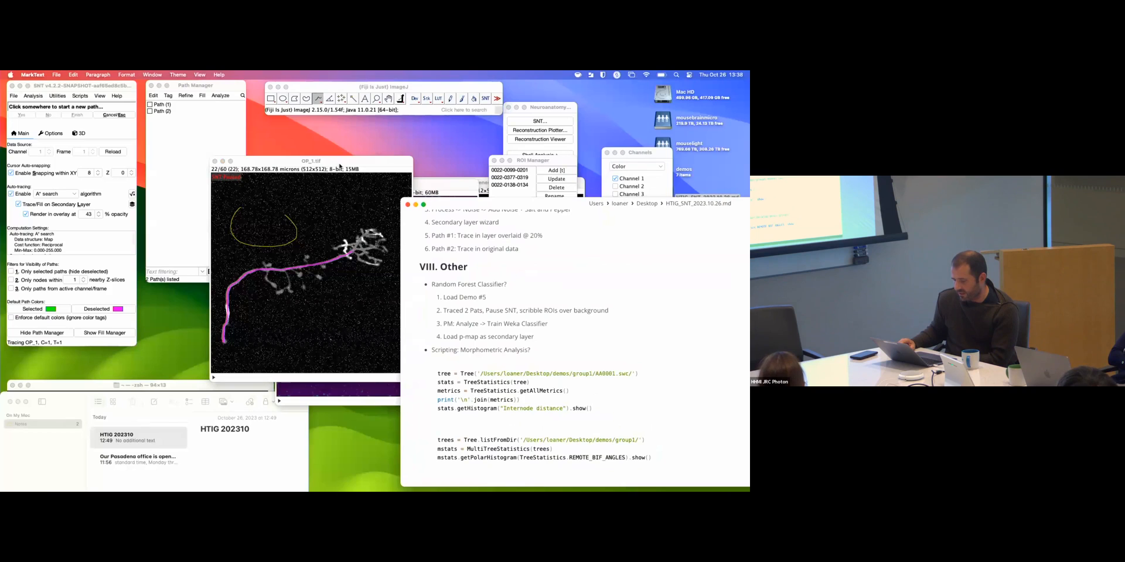
left_click_drag(316, 160, 317, 150)
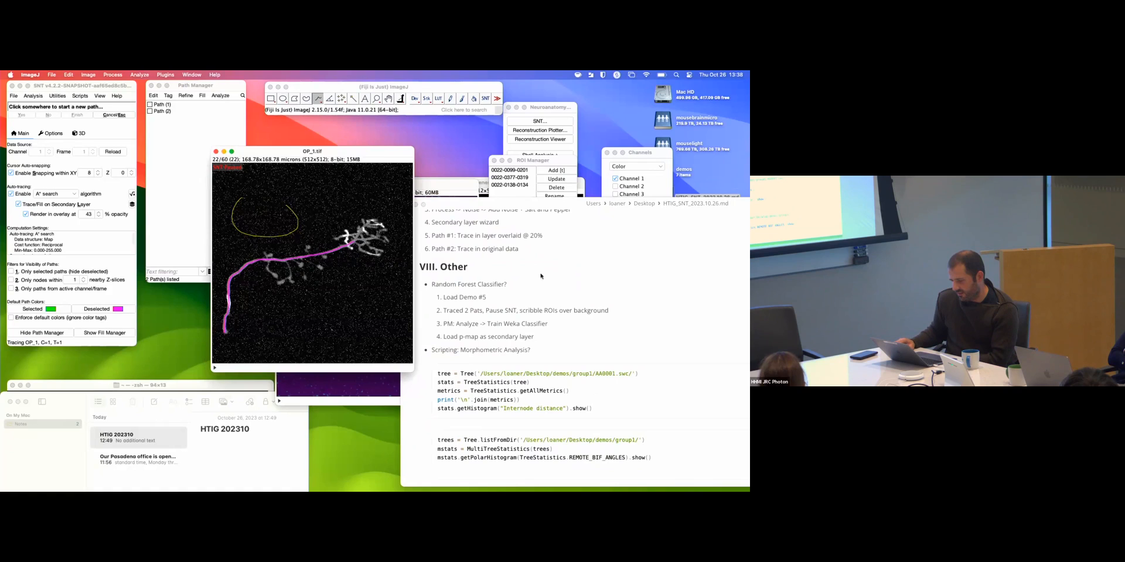
left_click(530, 218)
- Close the OP_1 image and quit SNT, discarding the unsaved paths
left_click(240, 153)
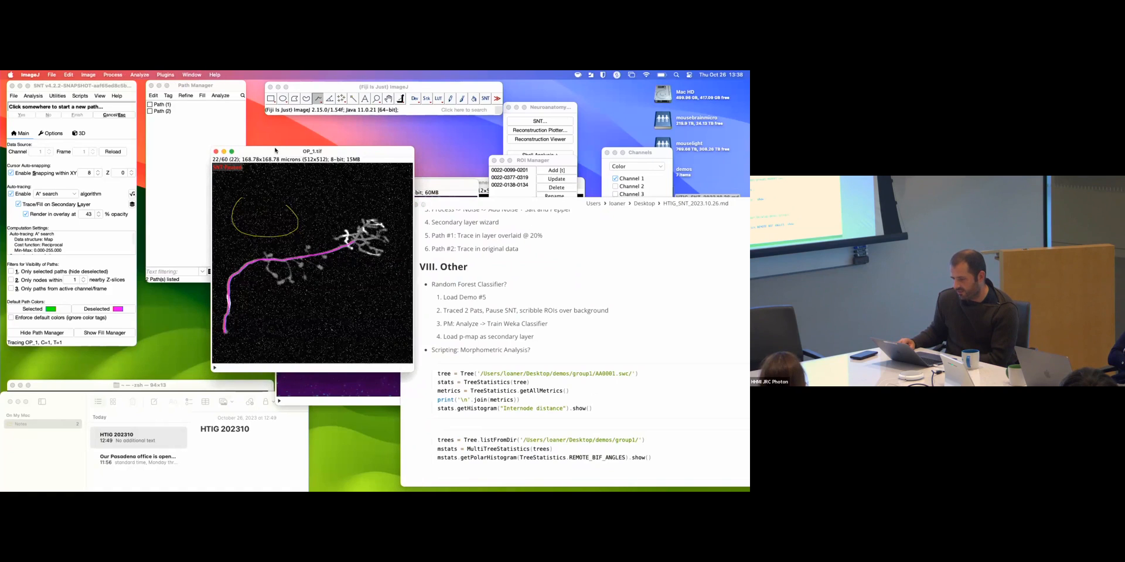
left_click(216, 153)
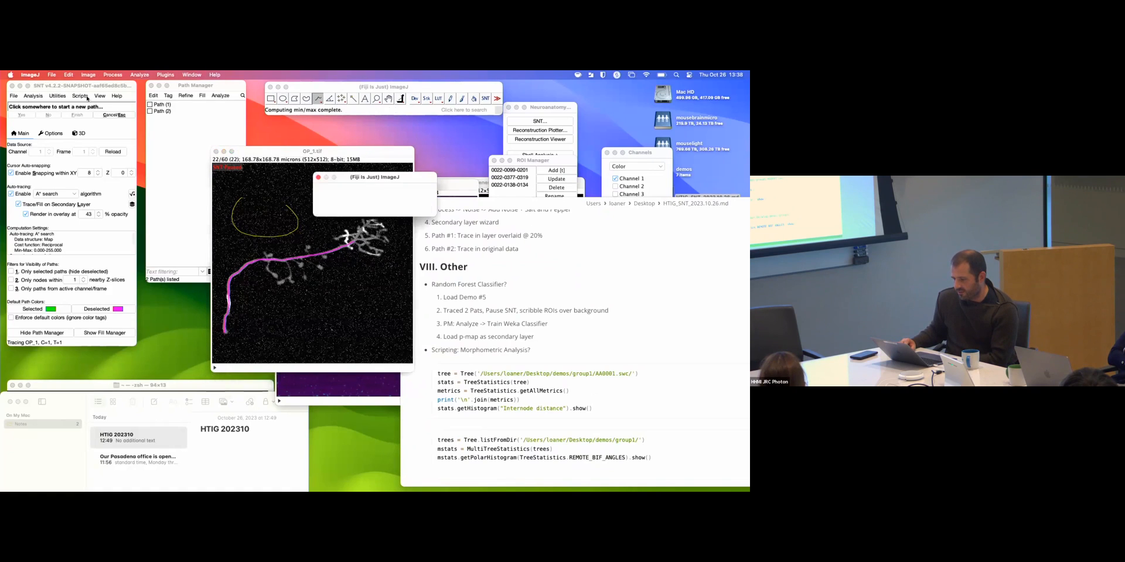
left_click(339, 210)
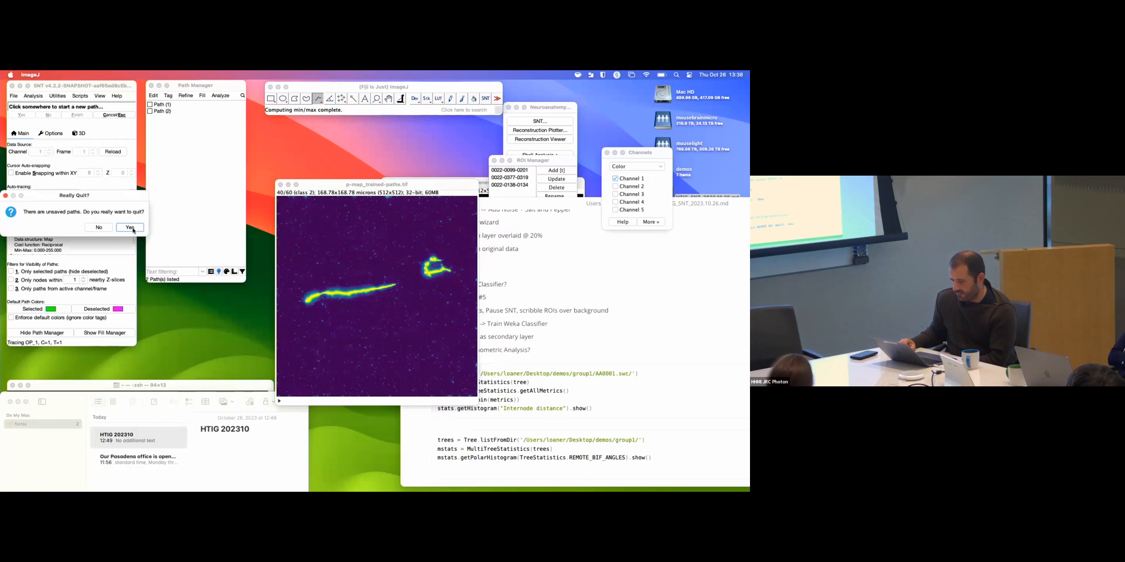
left_click(130, 228)
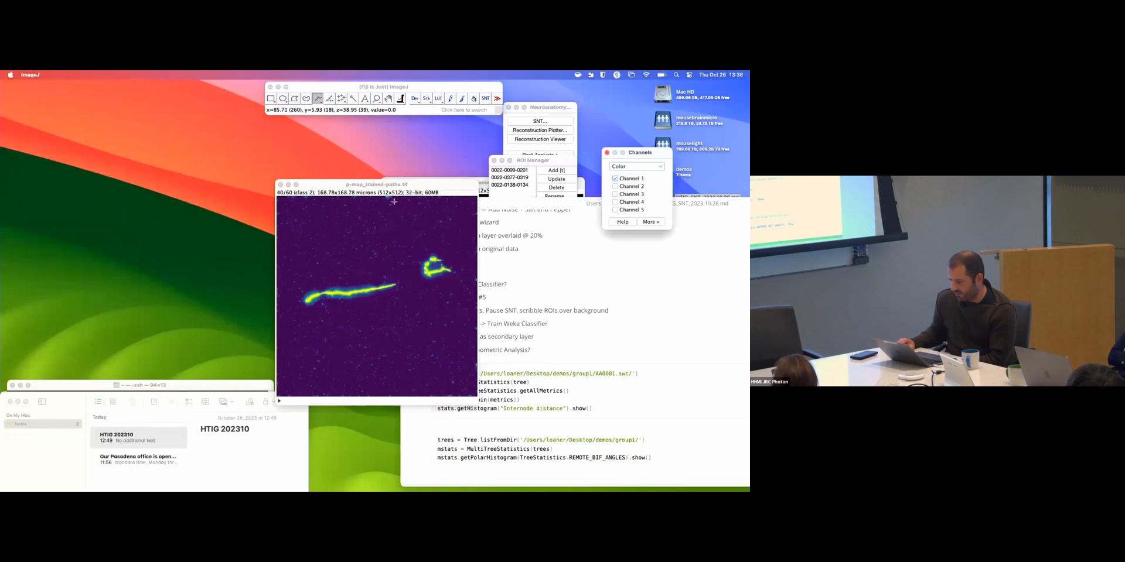
- Close the p-map_trained-paths.tif probability map and the Tubeness-filtered OP_1 image
left_click_drag(305, 187, 273, 187)
left_click(248, 187)
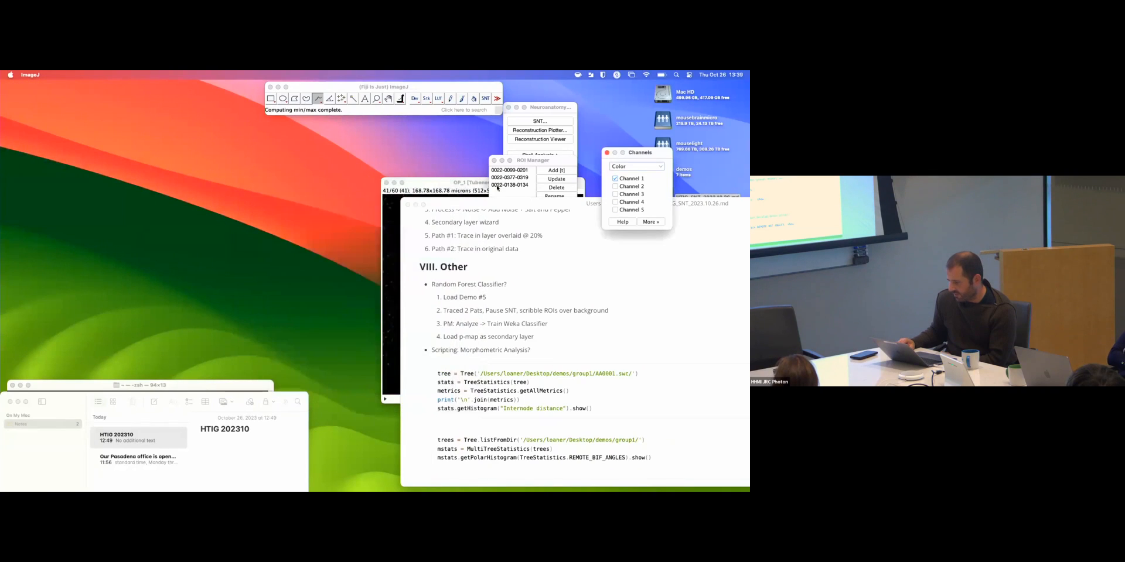
left_click(385, 183)
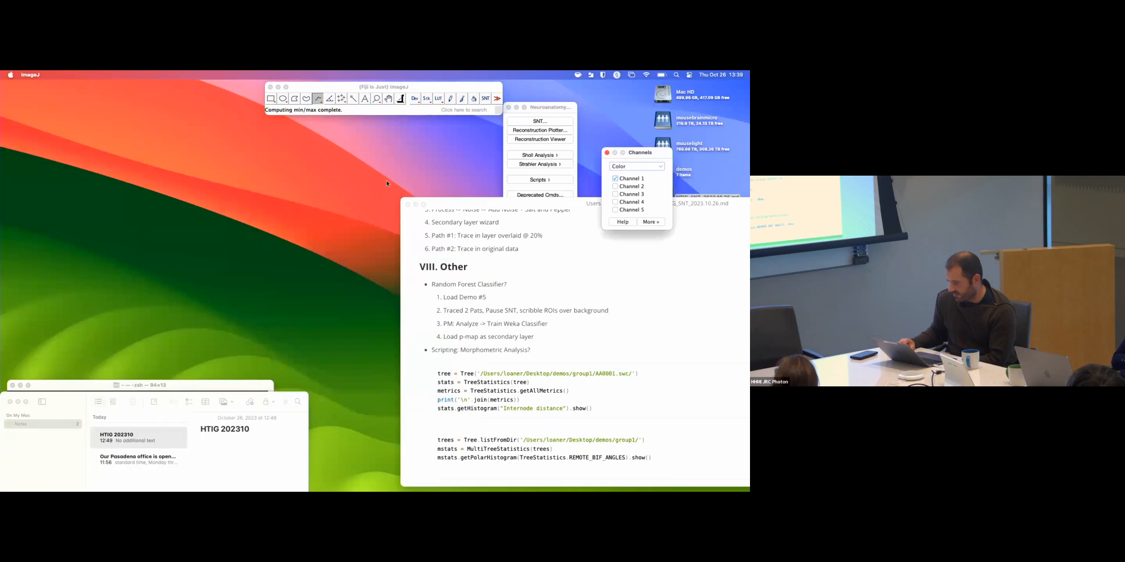
- Move the notes and Channels windows out of the way and open the demos folder from the desktop
left_click_drag(470, 204, 400, 195)
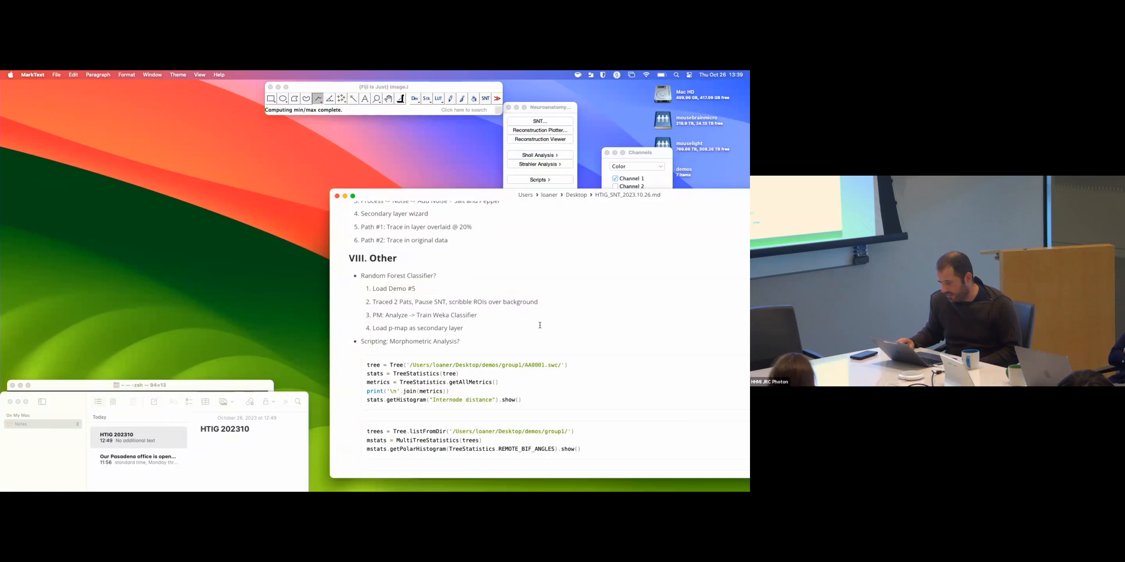
left_click(554, 121)
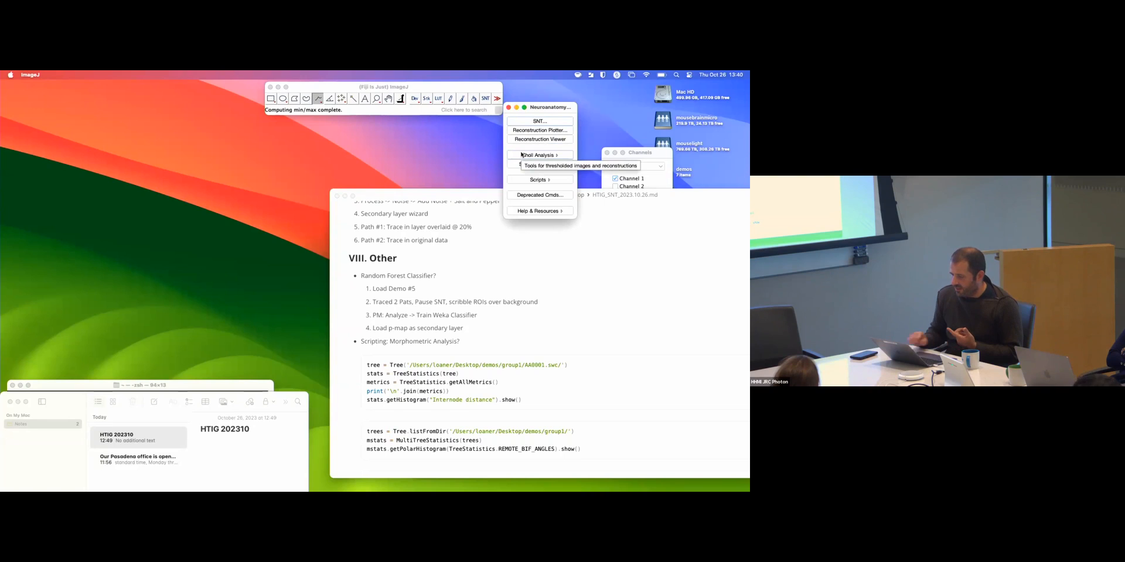
left_click_drag(647, 207, 544, 329)
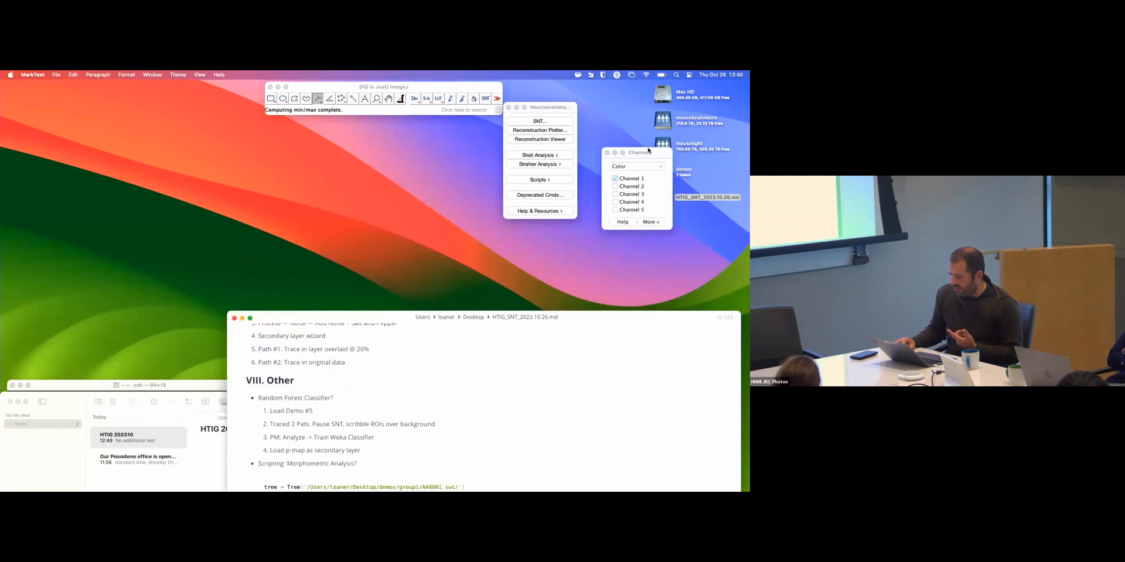
left_click_drag(644, 152, 616, 196)
left_click(671, 170)
double_click(672, 169)
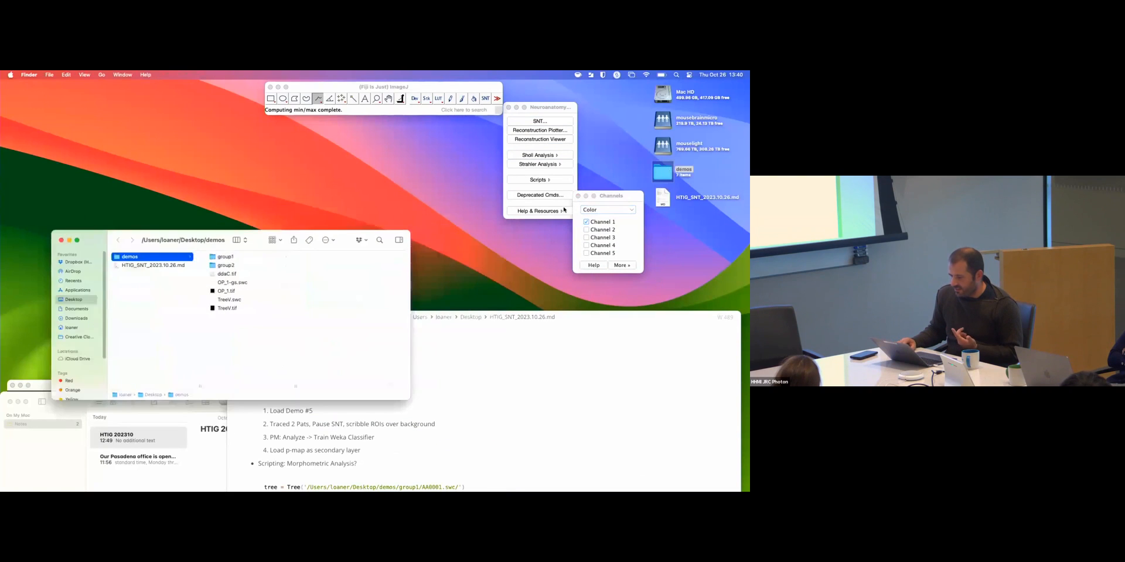
- Plot TreeV.swc from the demos folder with Reconstruction Plotter, and close the plot
key("Right")
left_click_drag(231, 236, 277, 275)
left_click(291, 338)
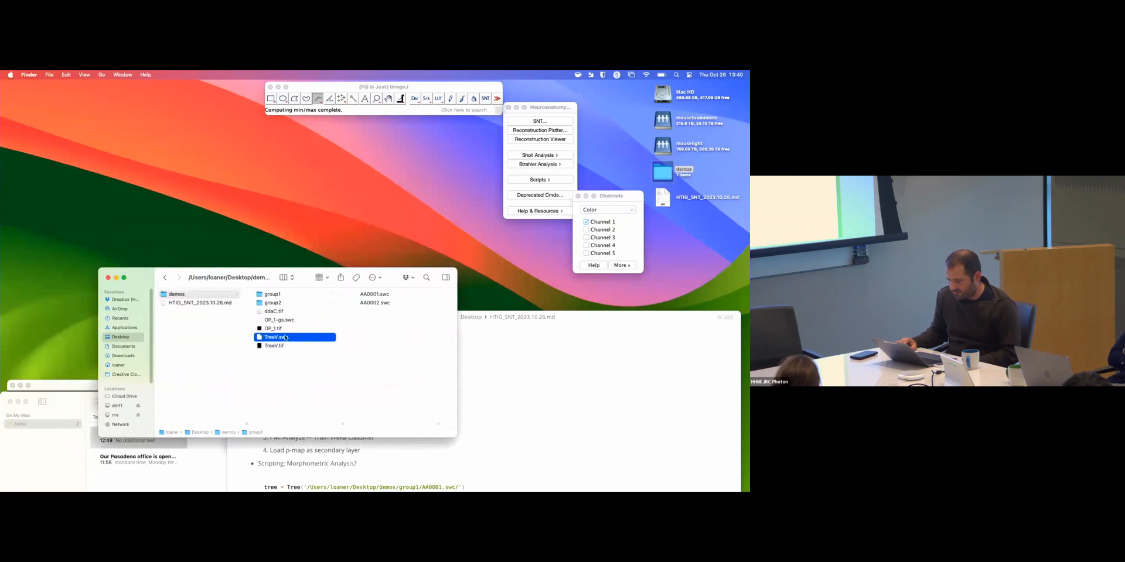
left_click_drag(301, 318, 549, 156)
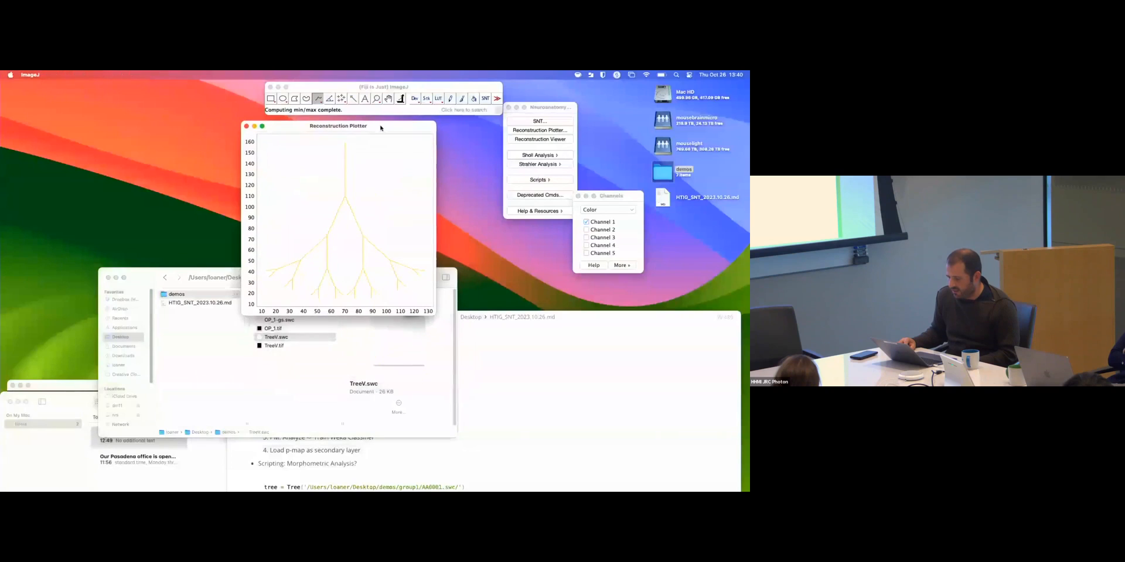
left_click(249, 128)
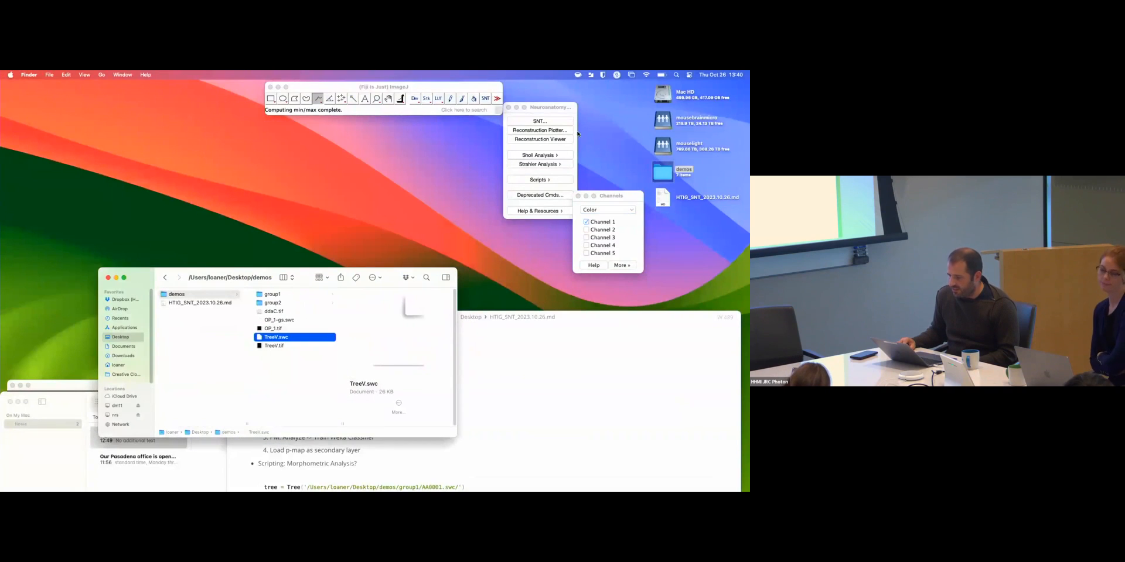
- Plot TreeV.swc in Reconstruction Plotter once more and switch the plot to the dark theme
left_click_drag(550, 109, 549, 110)
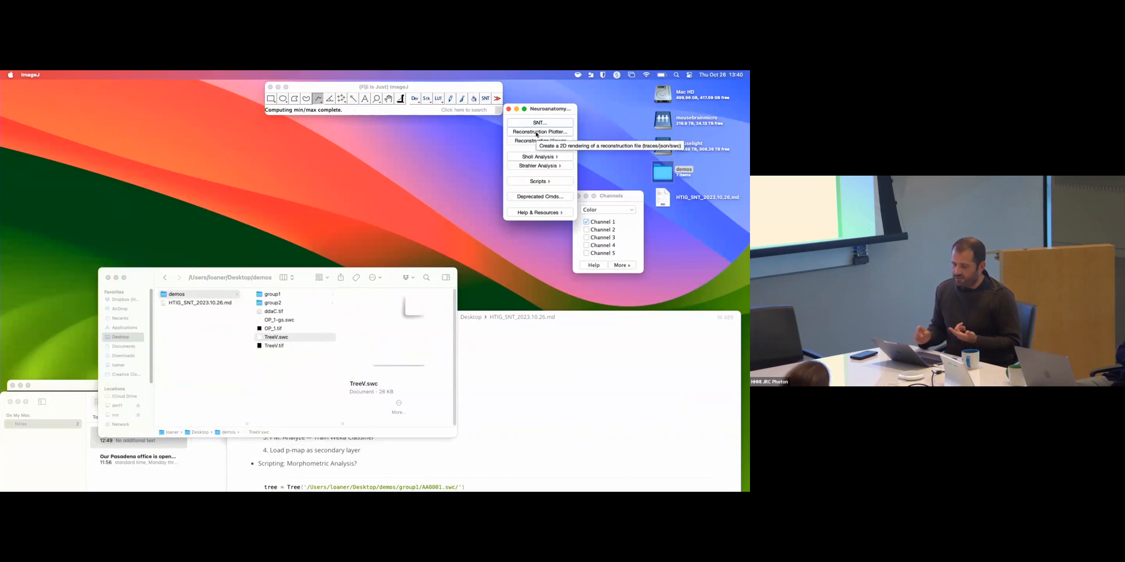
left_click_drag(283, 338, 560, 158)
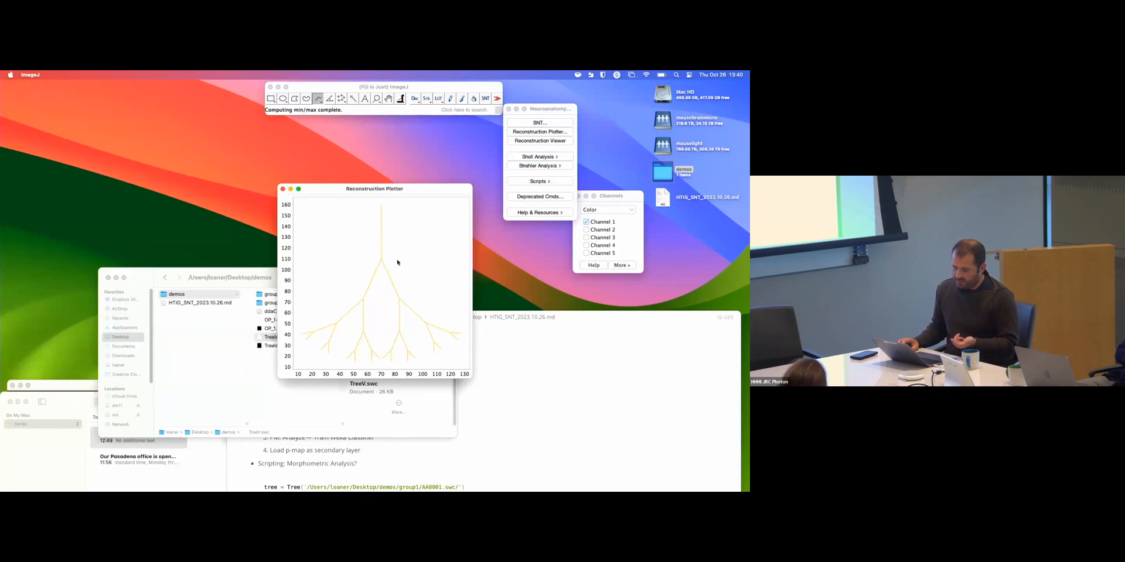
right_click(383, 277)
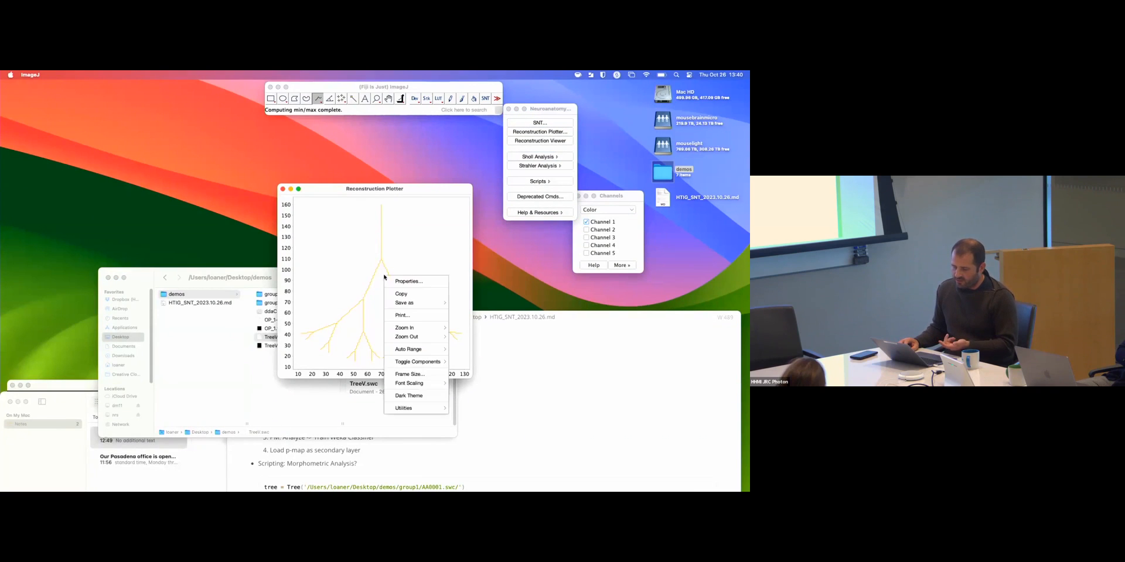
left_click(433, 395)
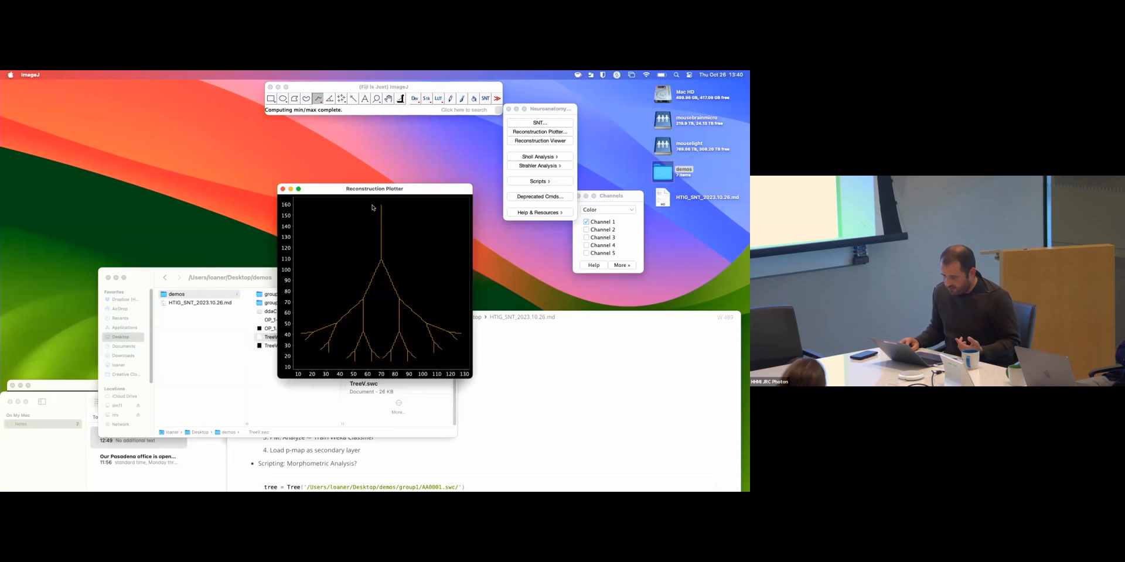
- Zoom in on the TreeV plot around its first branch point, check the save options, and close the plot
left_click_drag(409, 318, 410, 319)
right_click(397, 279)
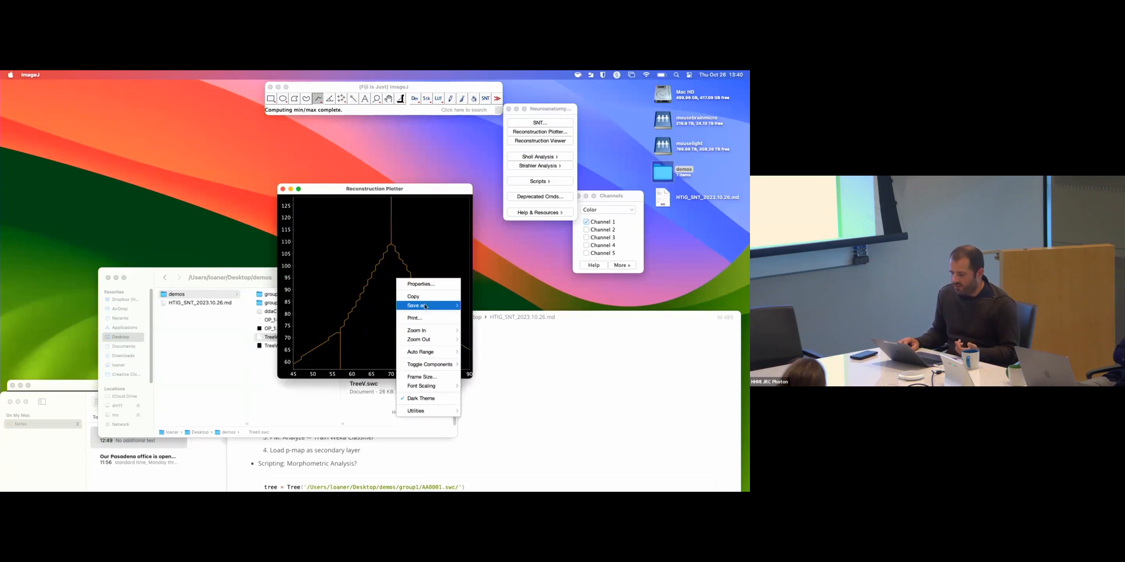
mouse_move(445, 305)
left_click(480, 306)
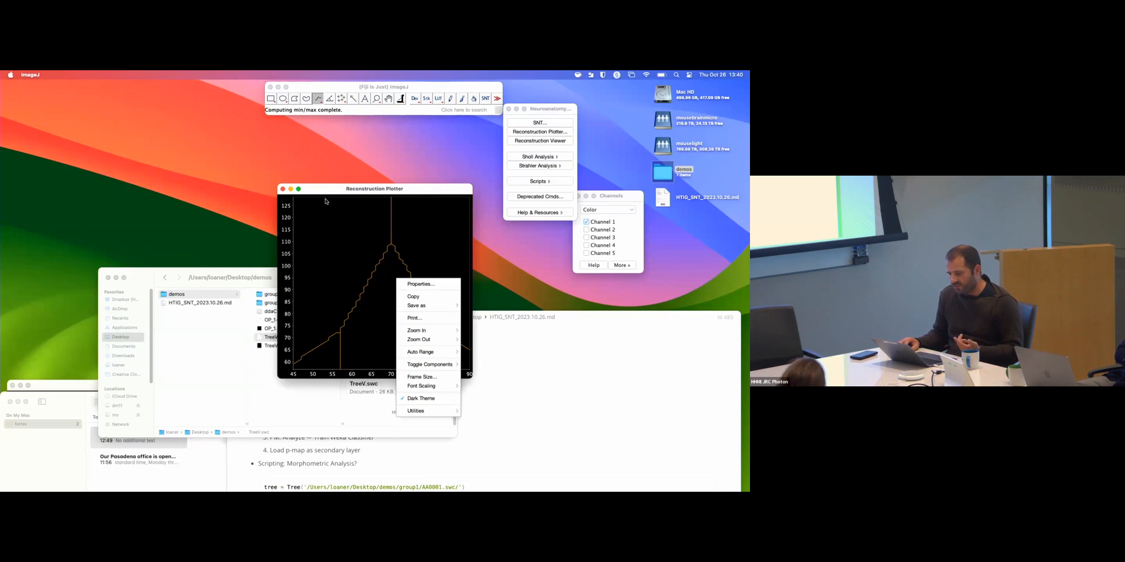
left_click(283, 191)
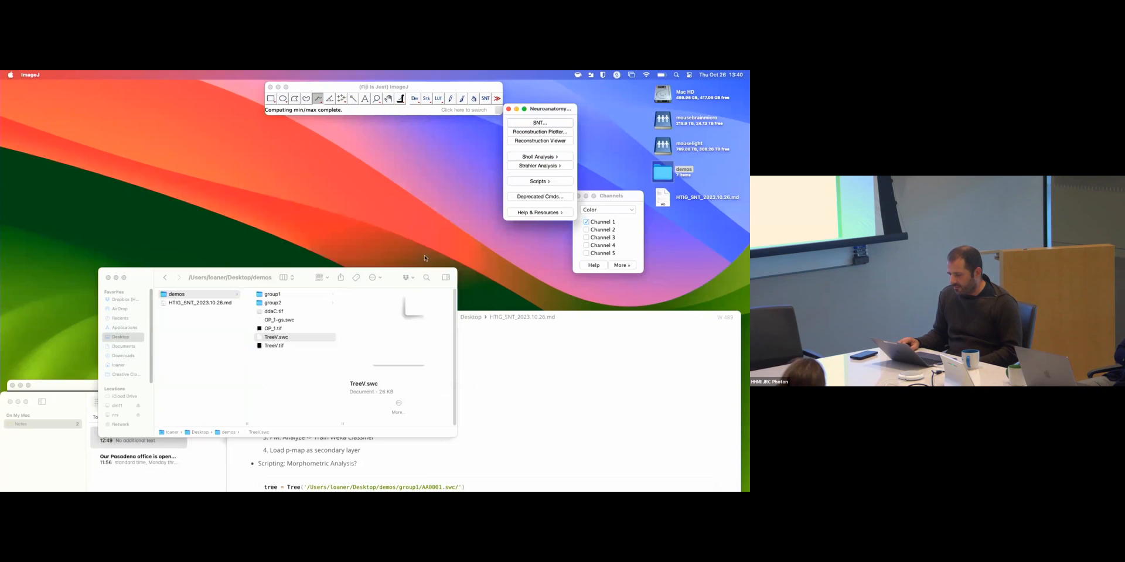
- Open a new Reconstruction Viewer and move the demos folder window and the RV Controls window clear of the scene
left_click(534, 142)
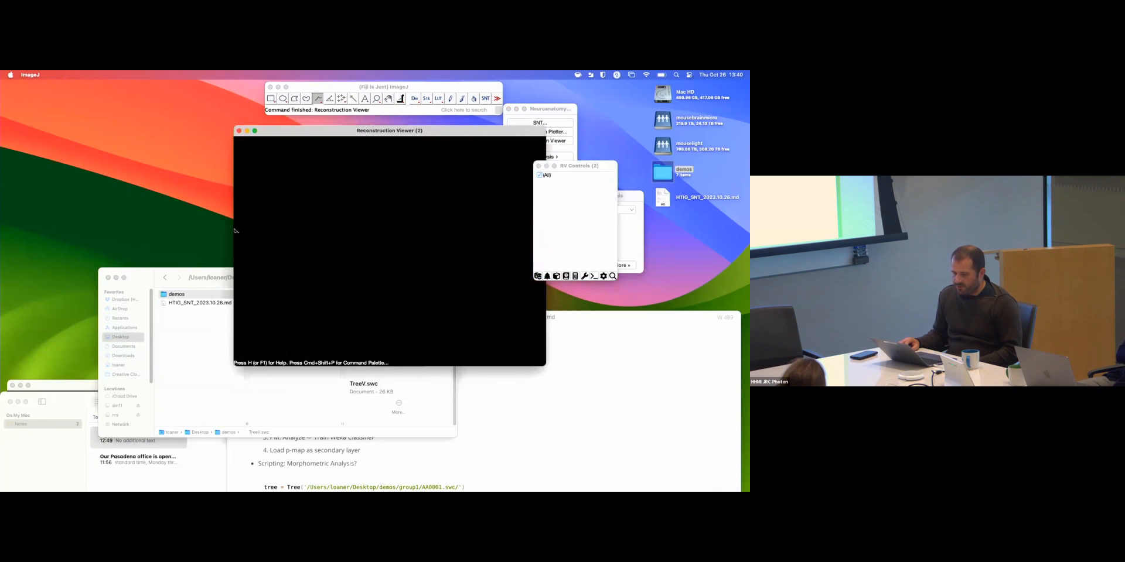
left_click_drag(145, 274, 113, 285)
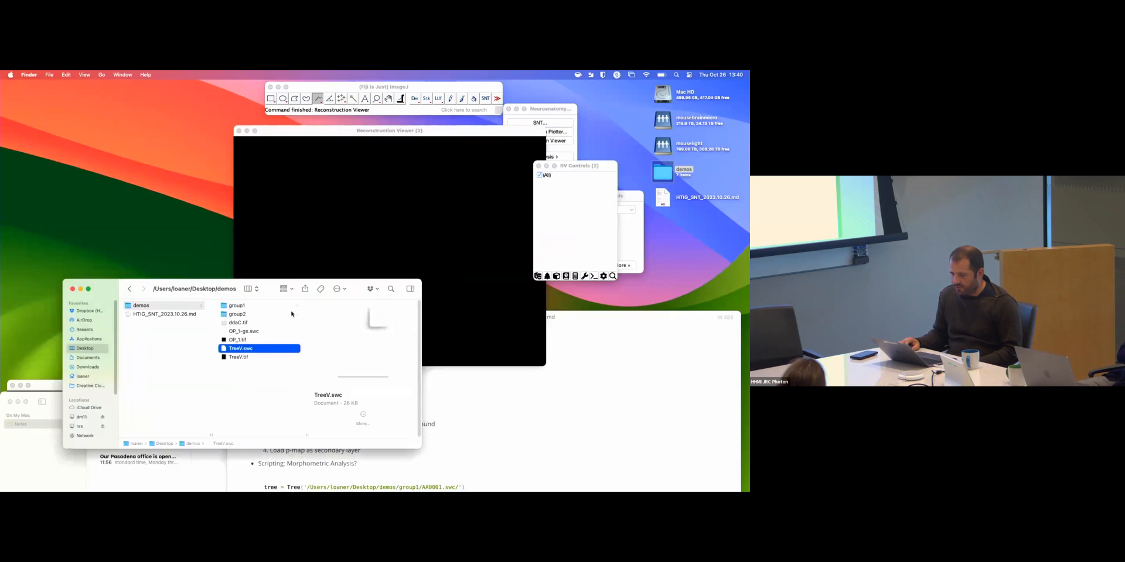
left_click(535, 170)
left_click_drag(208, 287, 196, 295)
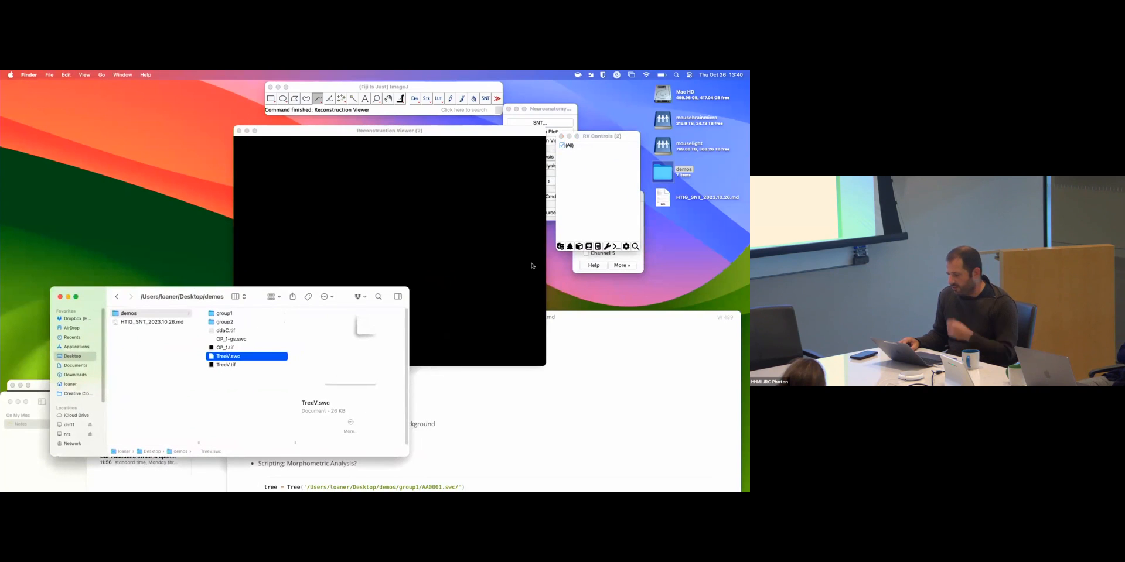
- Load the demo dataset Mouse Pyramidal neurons (CCF annotated) into Reconstruction Viewer
left_click(570, 247)
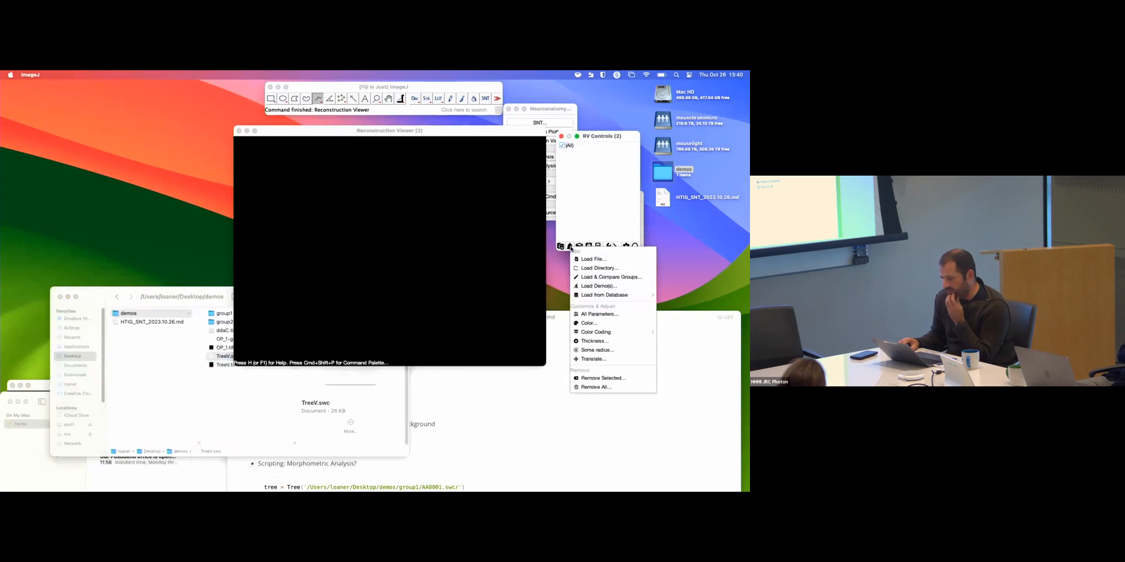
left_click(597, 286)
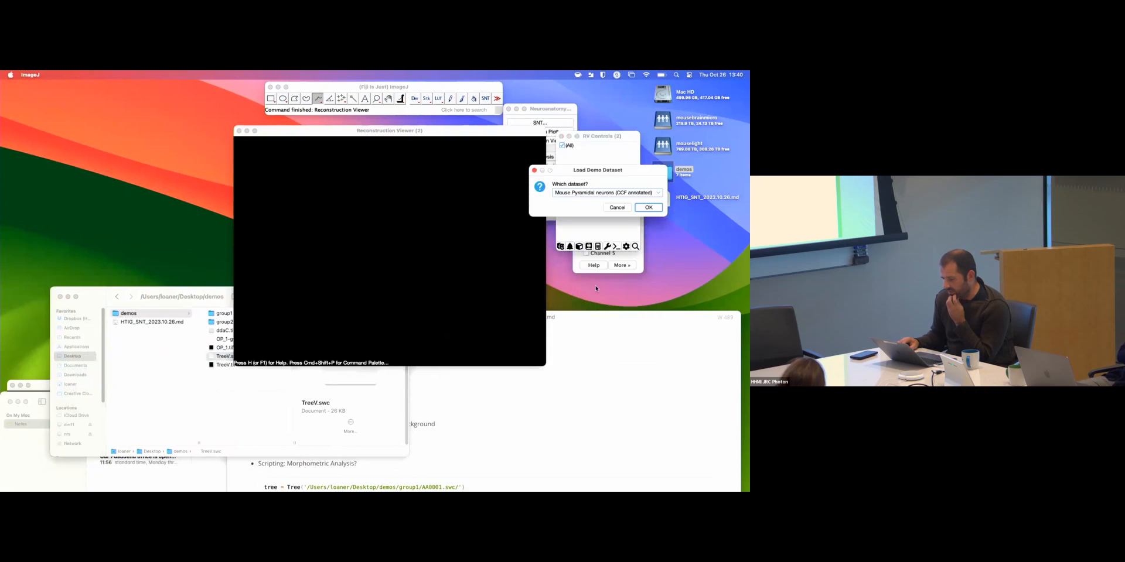
left_click(648, 208)
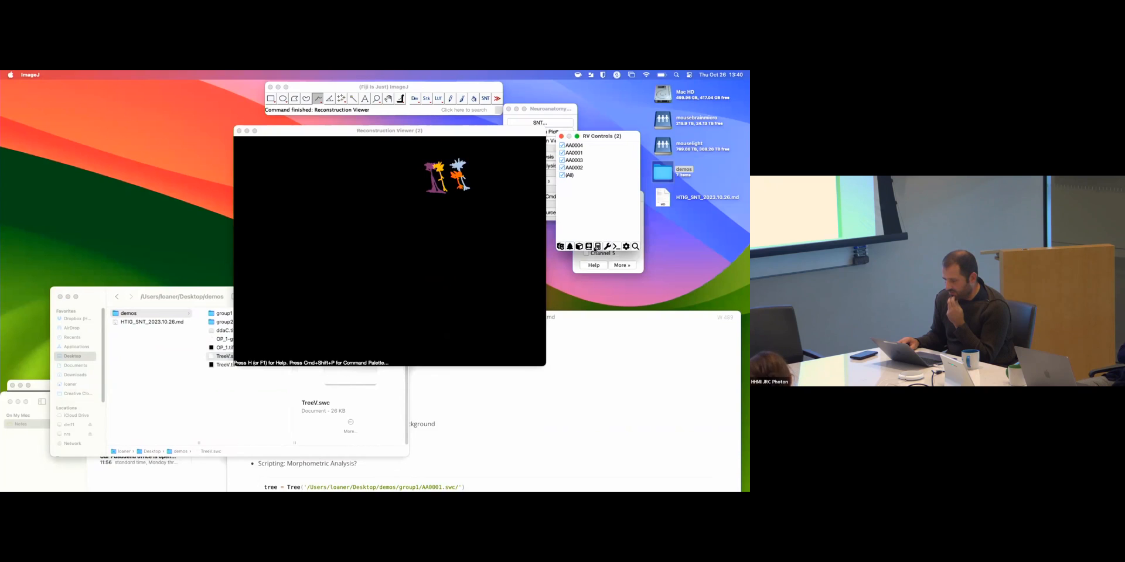
- Add the mouse brain template through the Allen CCF Navigator and rotate the scene to show the neurons inside it
left_click(596, 246)
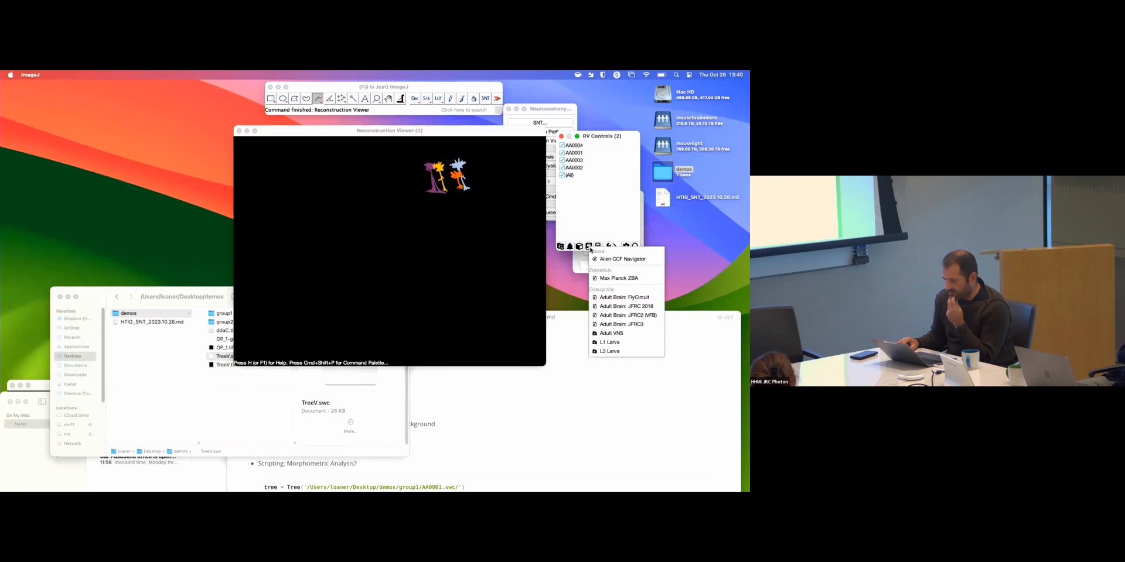
left_click(617, 260)
left_click_drag(266, 259, 375, 190)
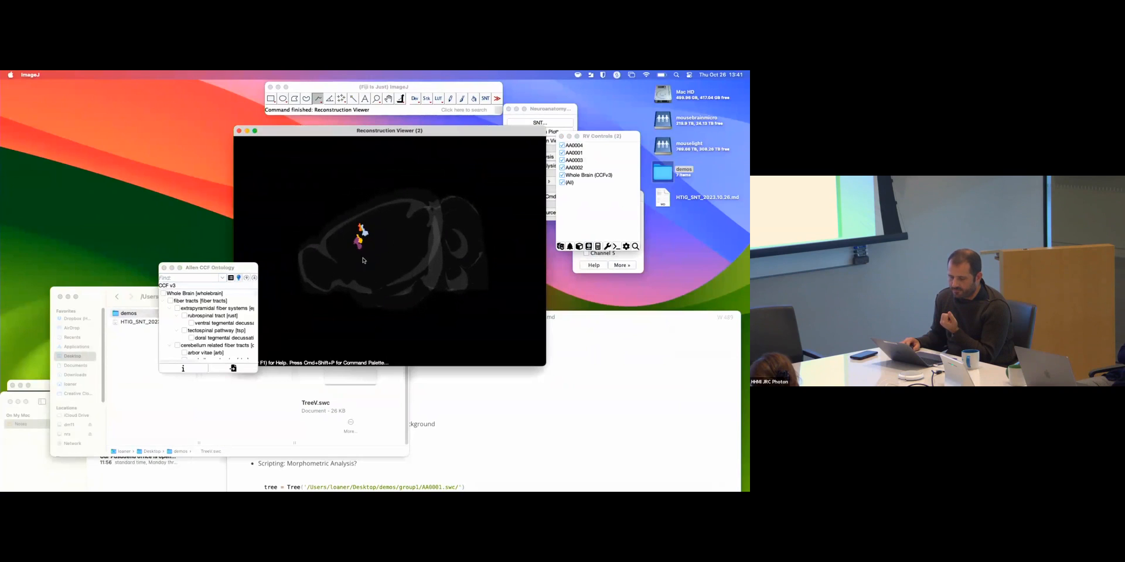
left_click_drag(118, 293, 106, 327)
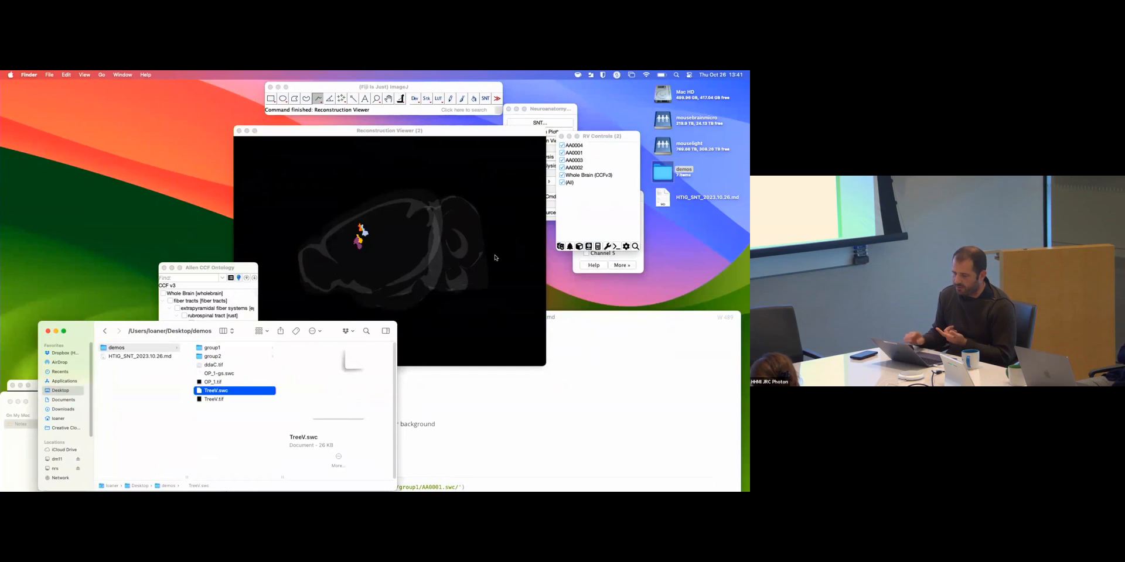
- Check which online databases reconstructions can be loaded from, without loading any
left_click(570, 247)
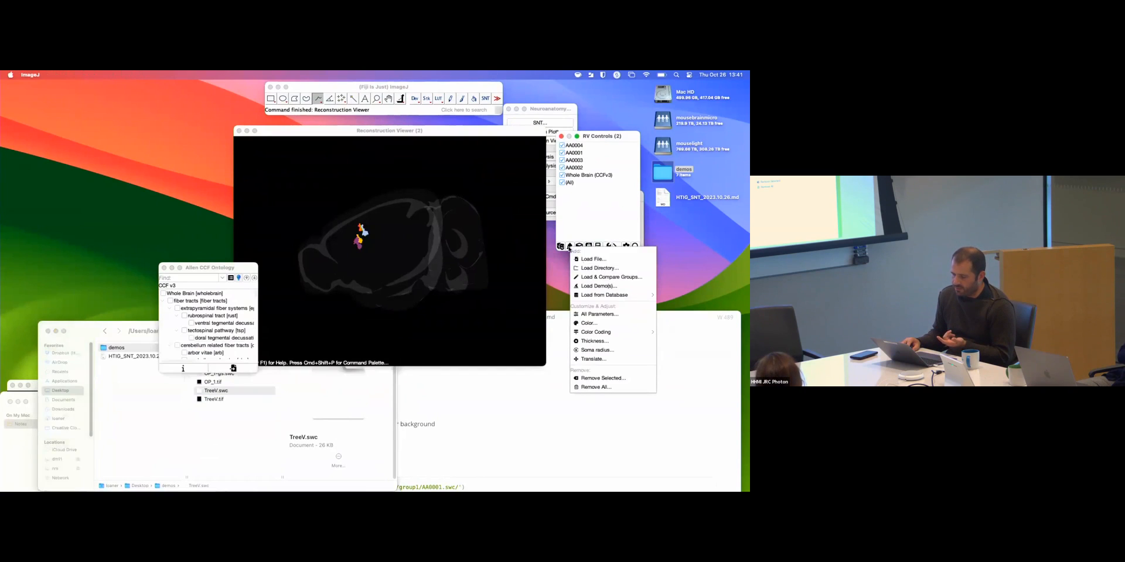
mouse_move(611, 294)
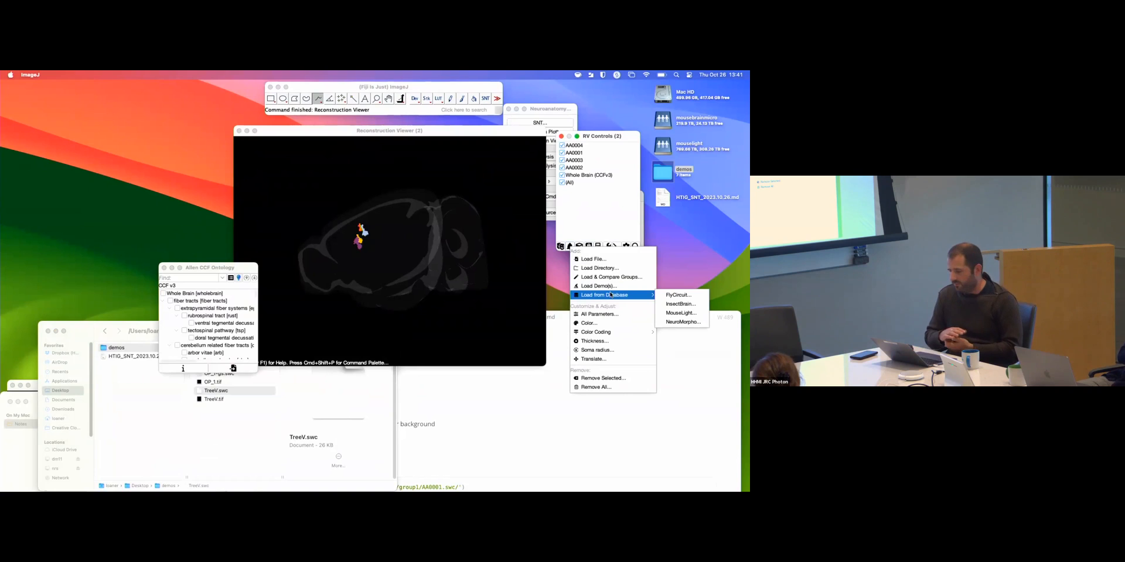
left_click(595, 242)
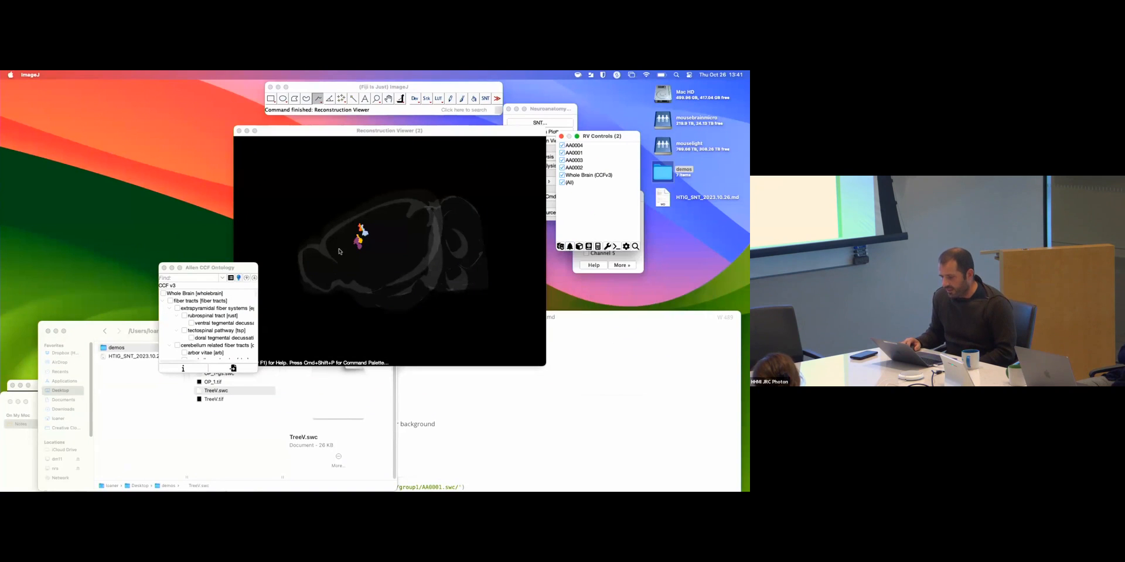
- Rotate the brain scene to different angles and toggle the dark mode on and off several times
left_click_drag(339, 251, 403, 262)
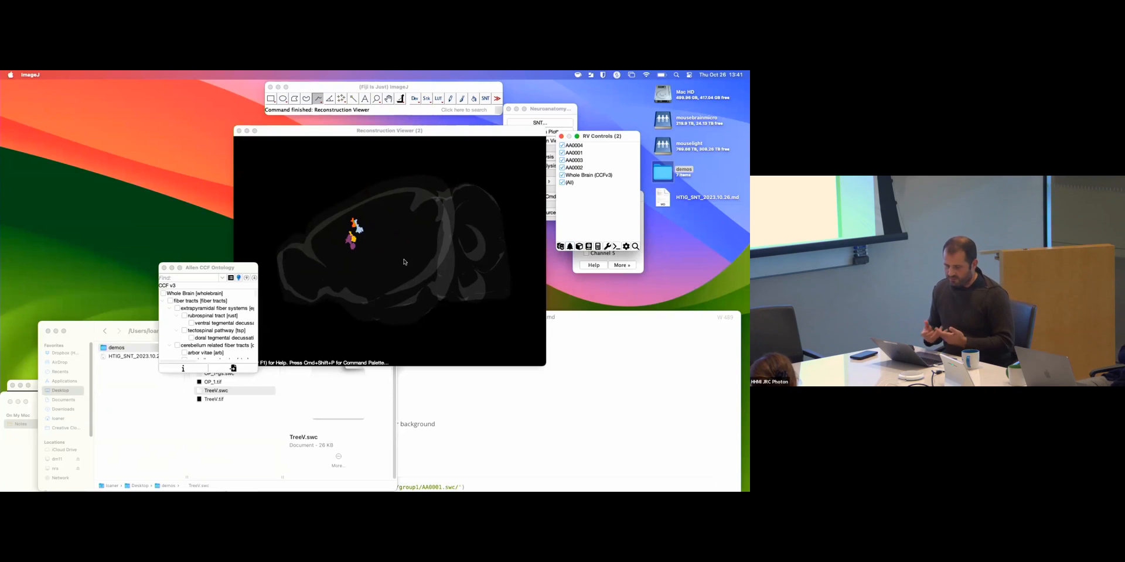
left_click(396, 219)
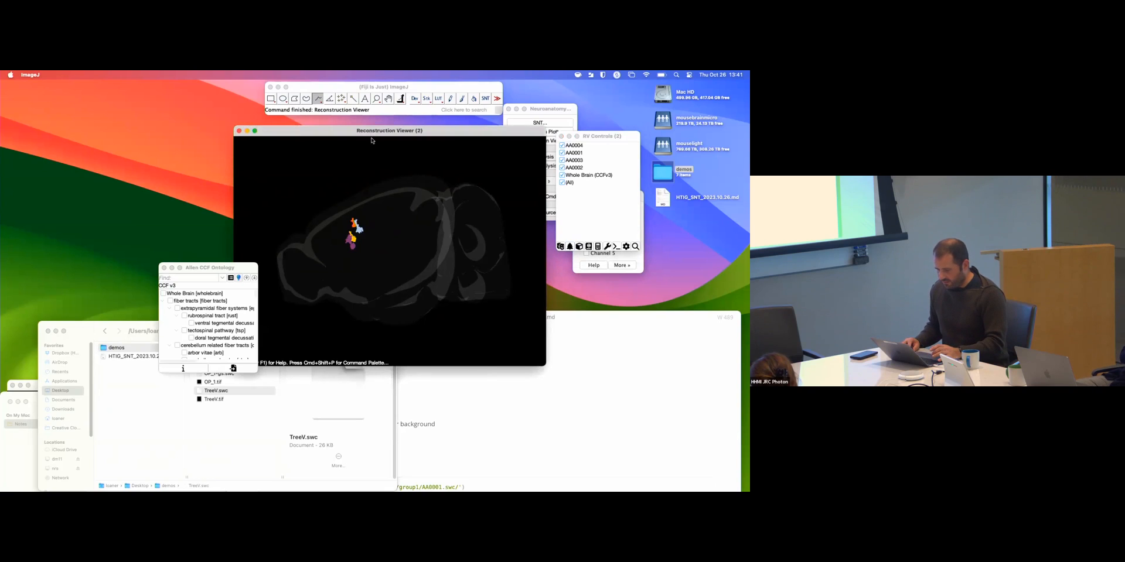
key("d")
left_click_drag(381, 174, 388, 243)
key("d")
key("d")
key("d")
key("d")
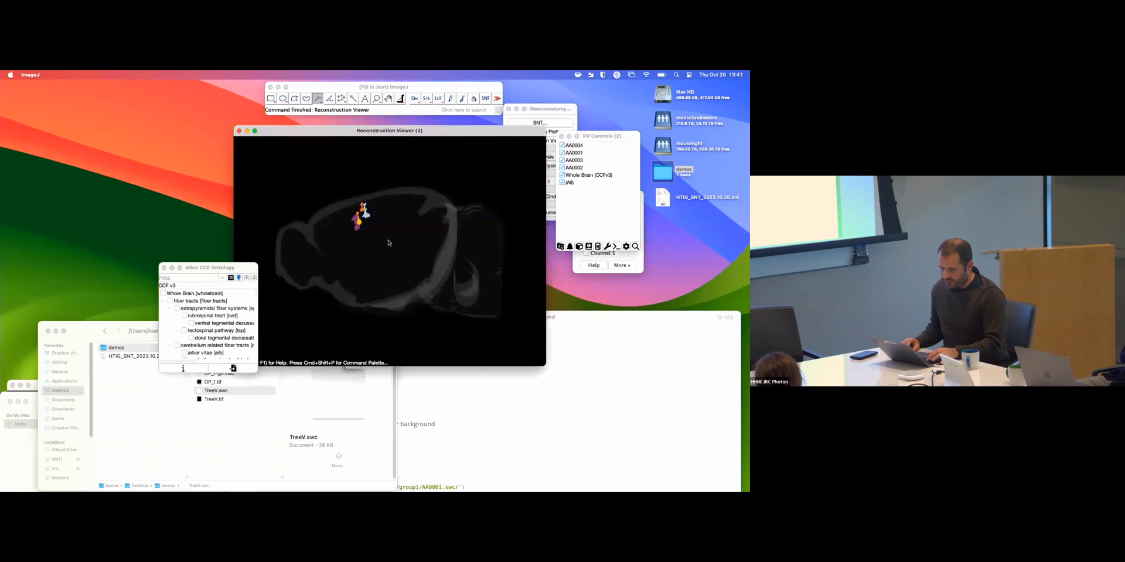
- Show the scene axes and zoom in on them, restore dark mode, reset the view, and hide the axes again
key("a")
mouse_move(384, 241)
left_mouse_down()
mouse_move(408, 252)
mouse_move(369, 235)
left_mouse_up()
scroll(369, 235, "up", 10)
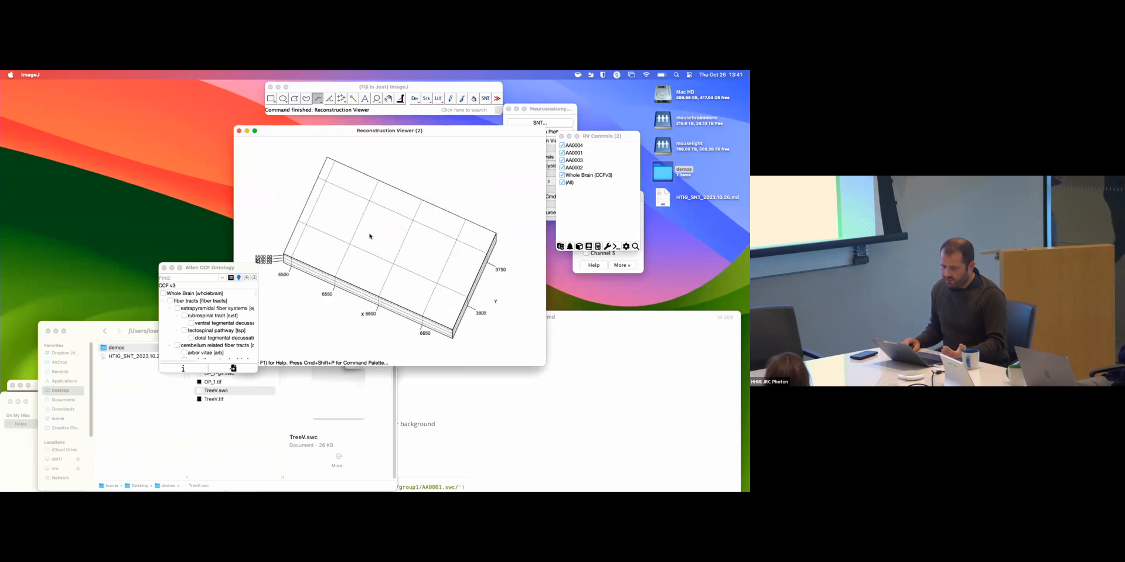
key("d")
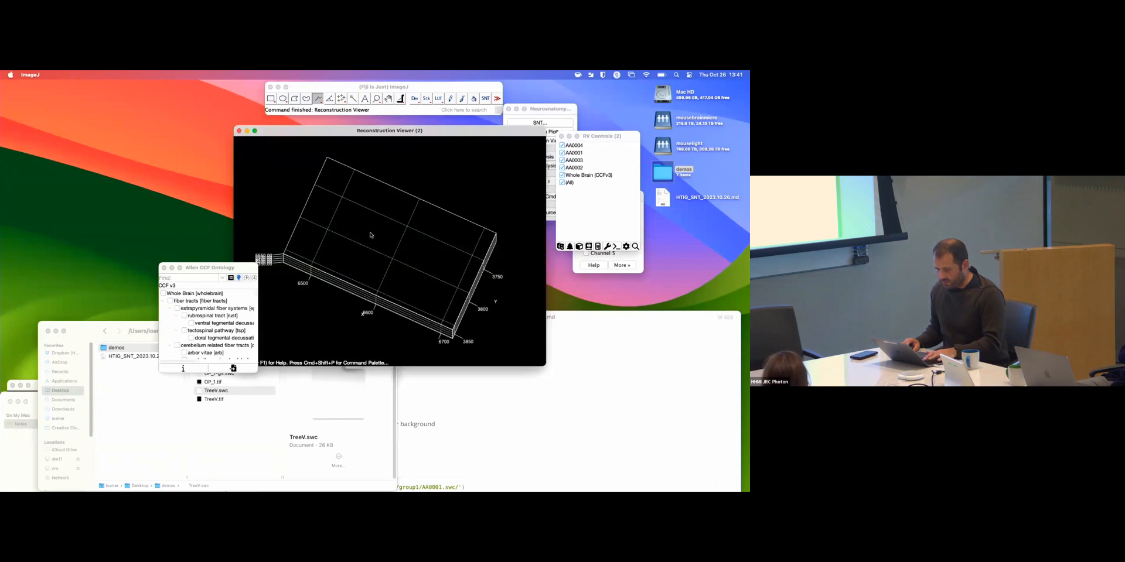
key("r")
left_click_drag(370, 235, 378, 237)
key("a")
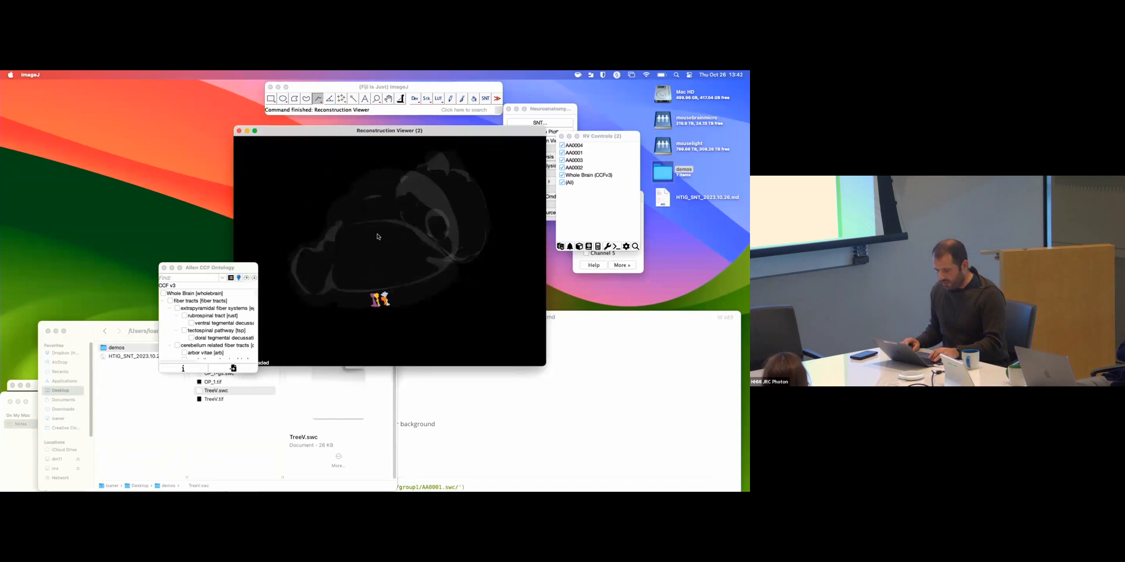
- Display the viewer's shortcut help overlay, dismiss it, rotate the brain, and bring the Allen CCF Ontology window into focus
key("h")
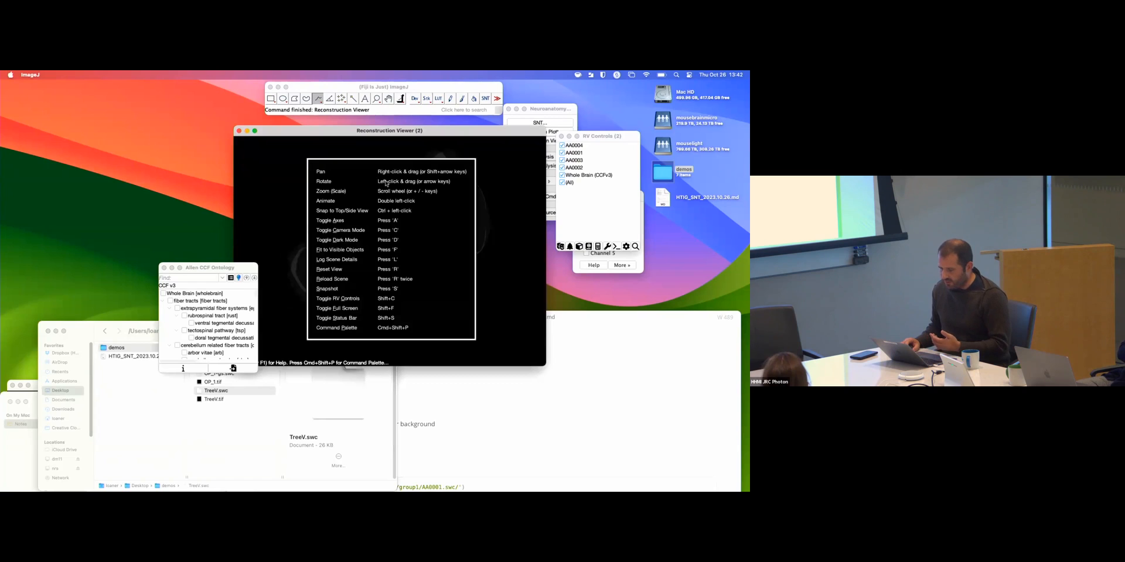
key("h")
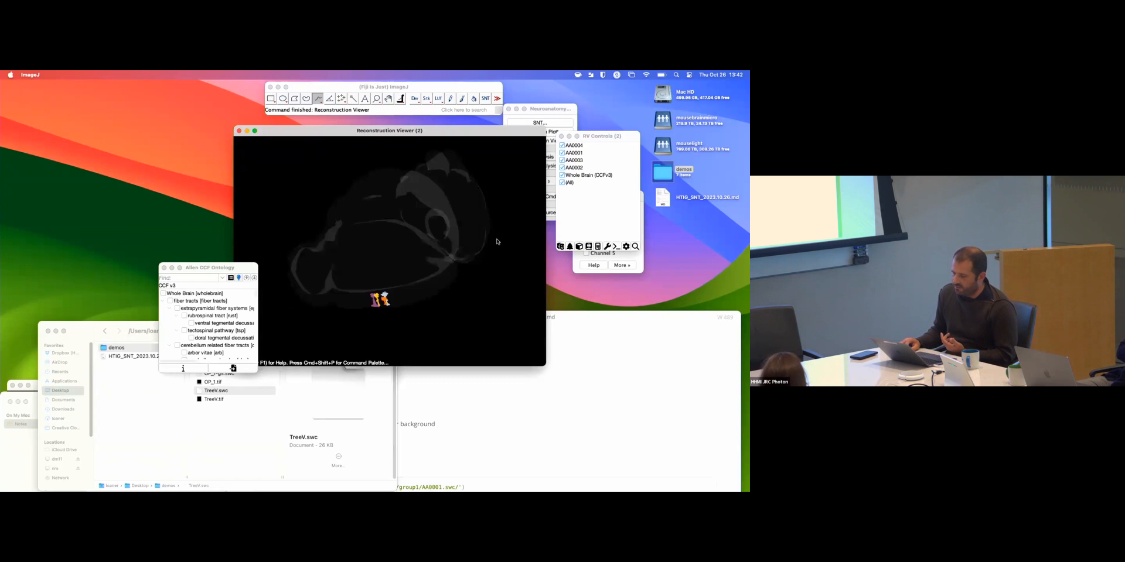
left_click_drag(421, 270, 390, 234)
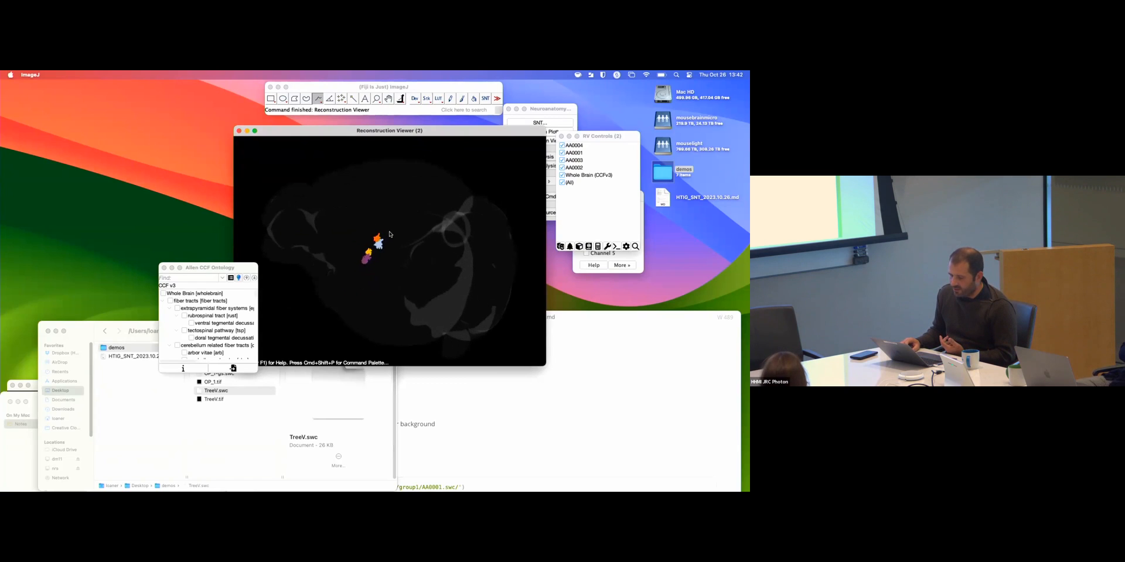
left_click(213, 272)
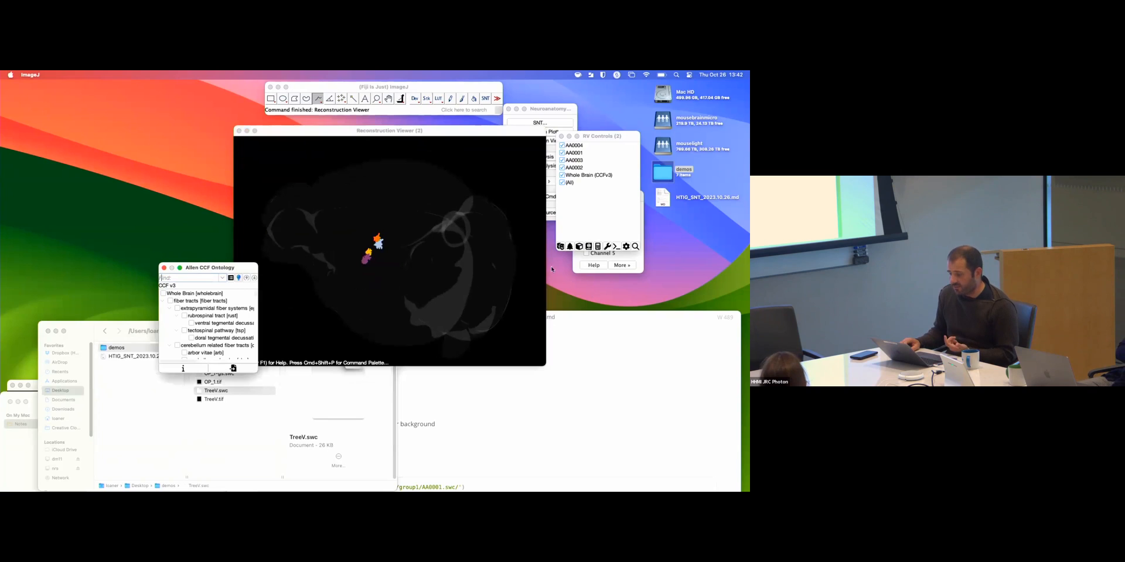
- Add the Drosophila Adult Brain: JFRC 2018 template to the scene and inspect it against a light background
left_click(589, 246)
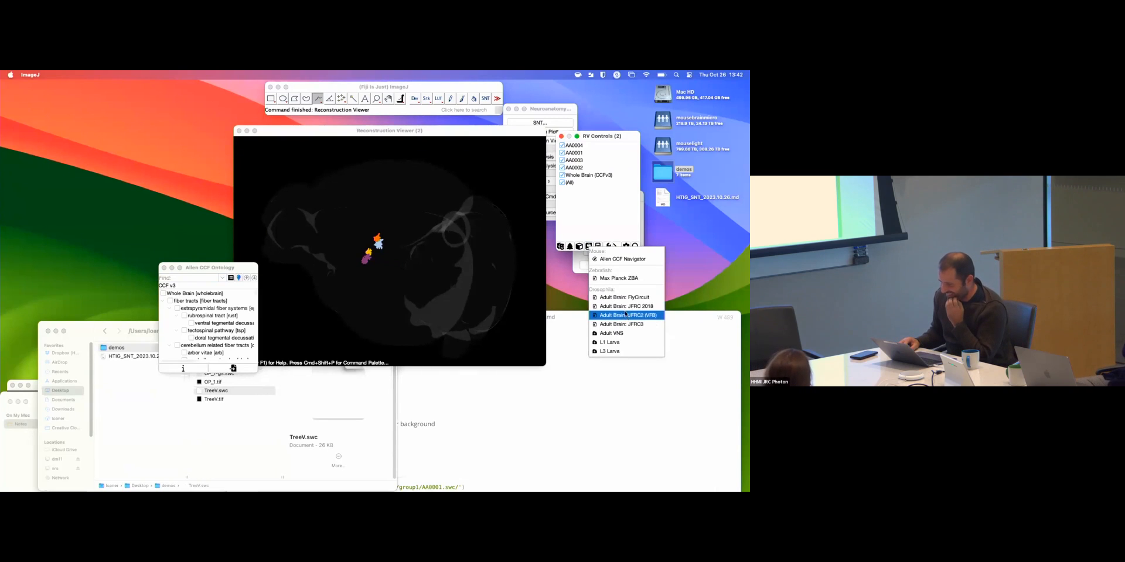
left_click(625, 306)
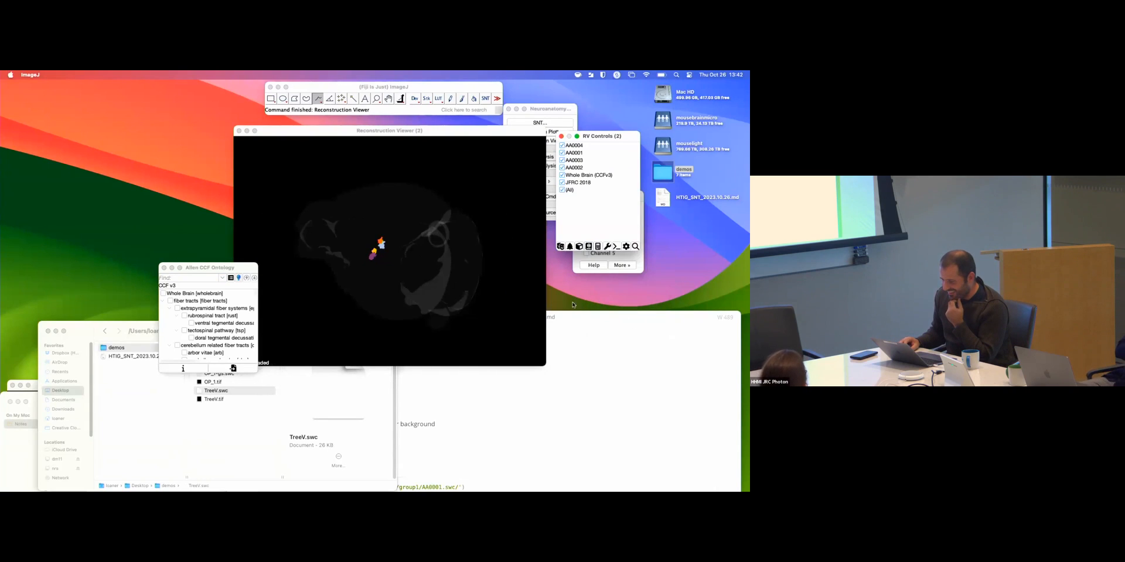
left_click_drag(478, 263, 469, 260)
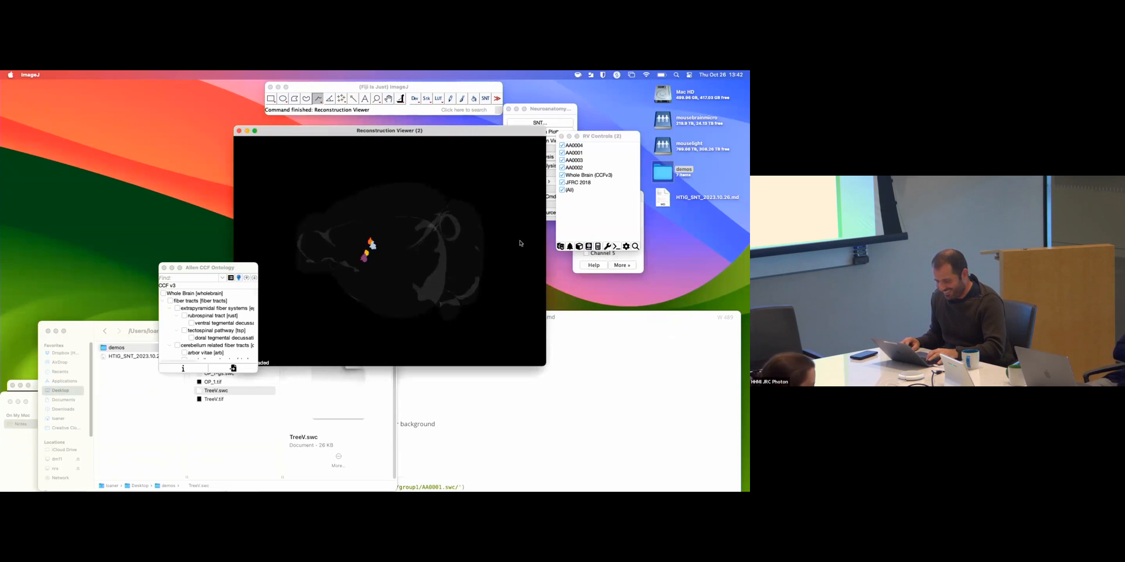
key("d")
left_click_drag(435, 250, 492, 247)
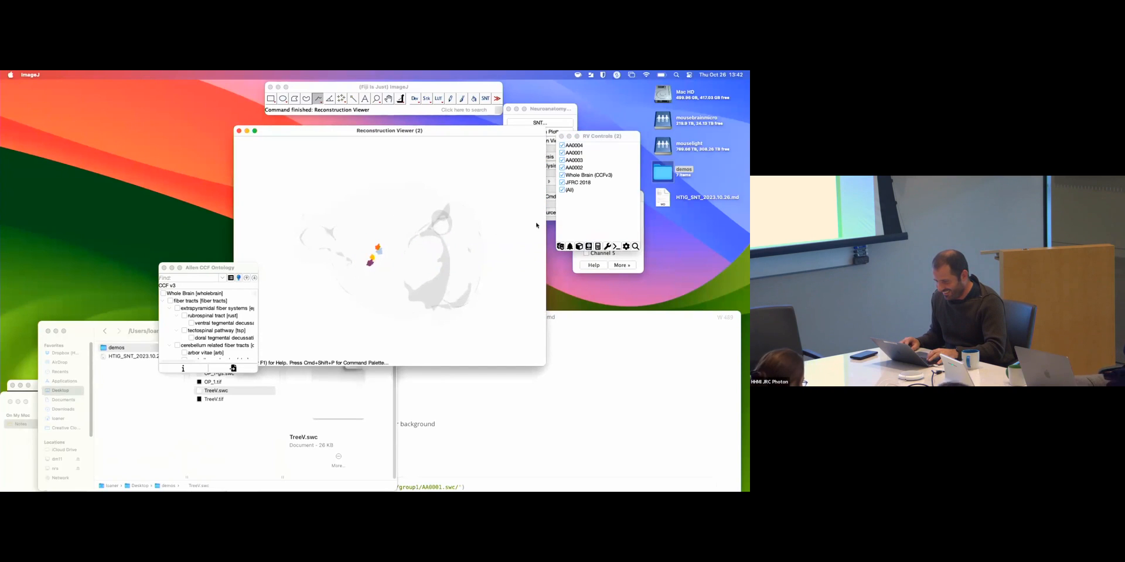
- Hide the four neuron reconstructions, leaving only Whole Brain (CCFv3) and JFRC 2018 shown
left_click(562, 189)
left_click(562, 175)
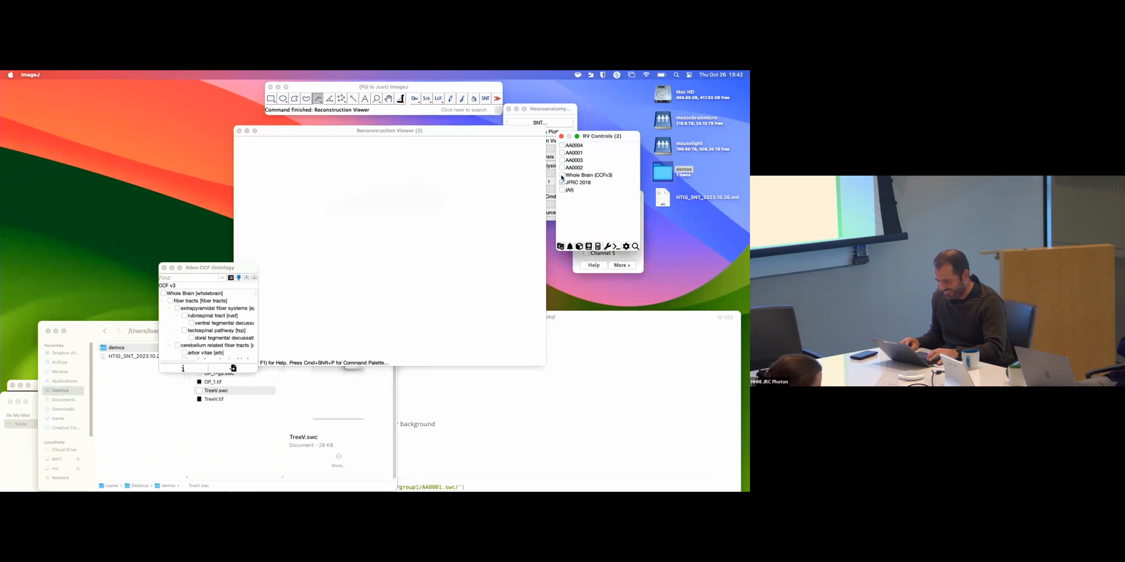
scroll(369, 269, "up", 1)
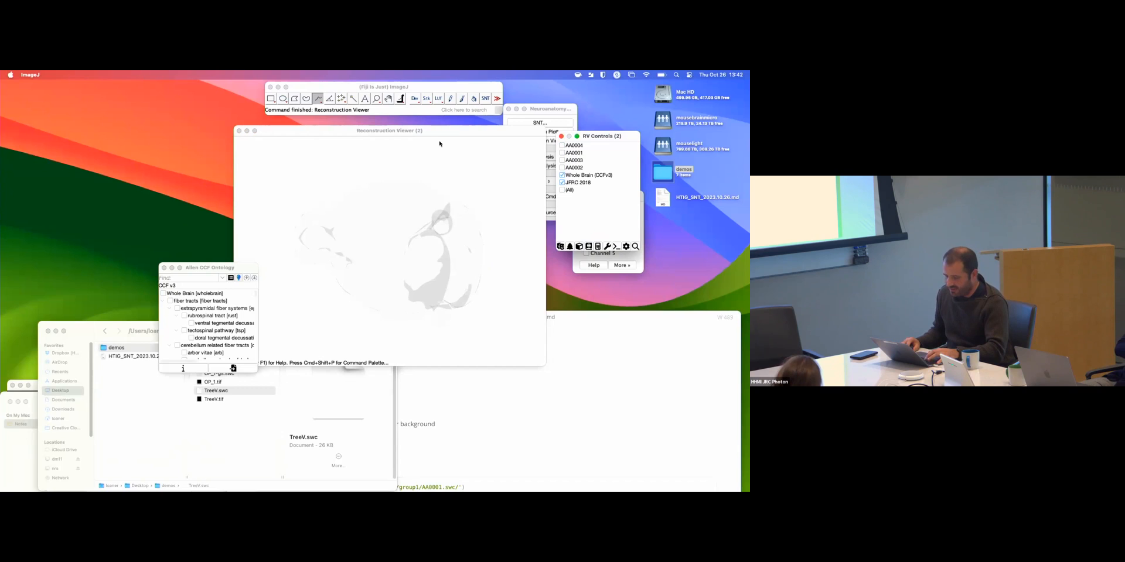
- Toggle between dark and light mode repeatedly to compare the two brain templates, ending in dark mode
key("d")
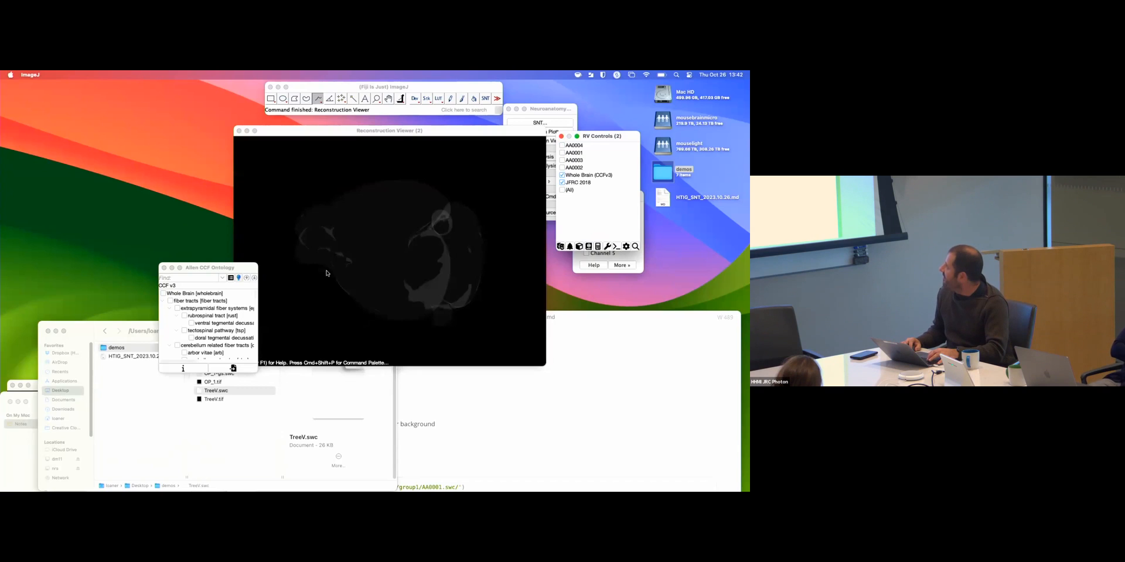
key("d")
key("d")
key("d")
key("d")
key("d")
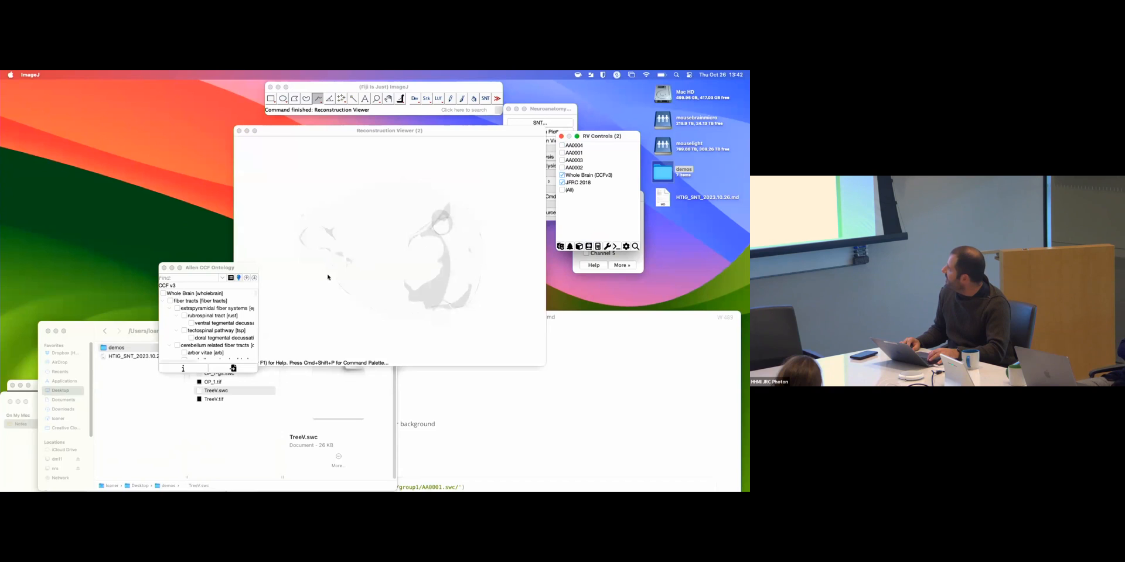
key("d")
key("d")
key("d")
left_click(353, 135)
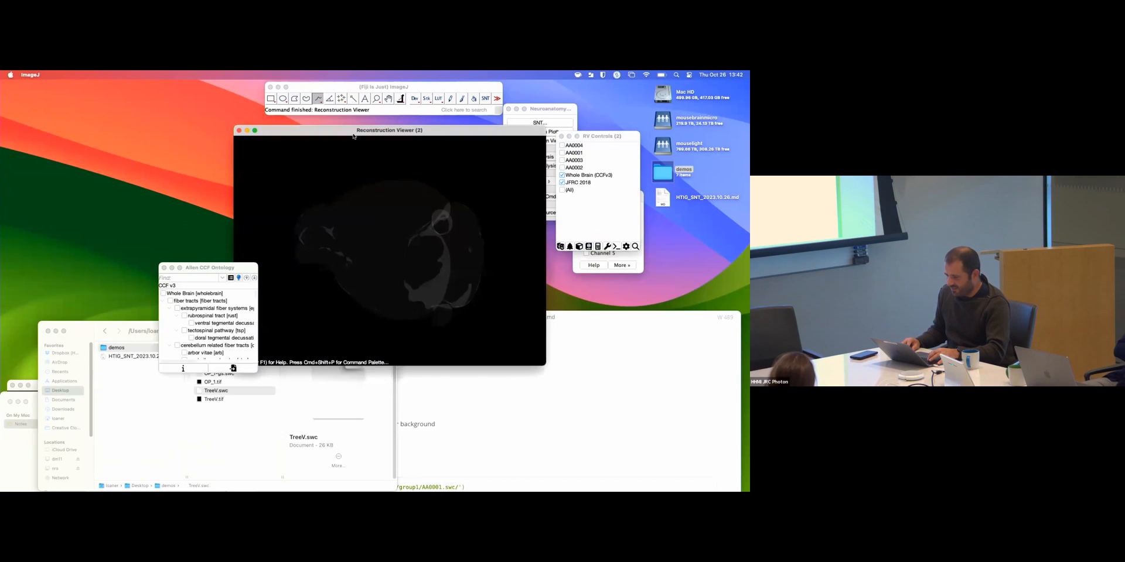
- Add the zebrafish Max Planck ZBA template to the scene, and quit Reconstruction Viewer
left_click(589, 247)
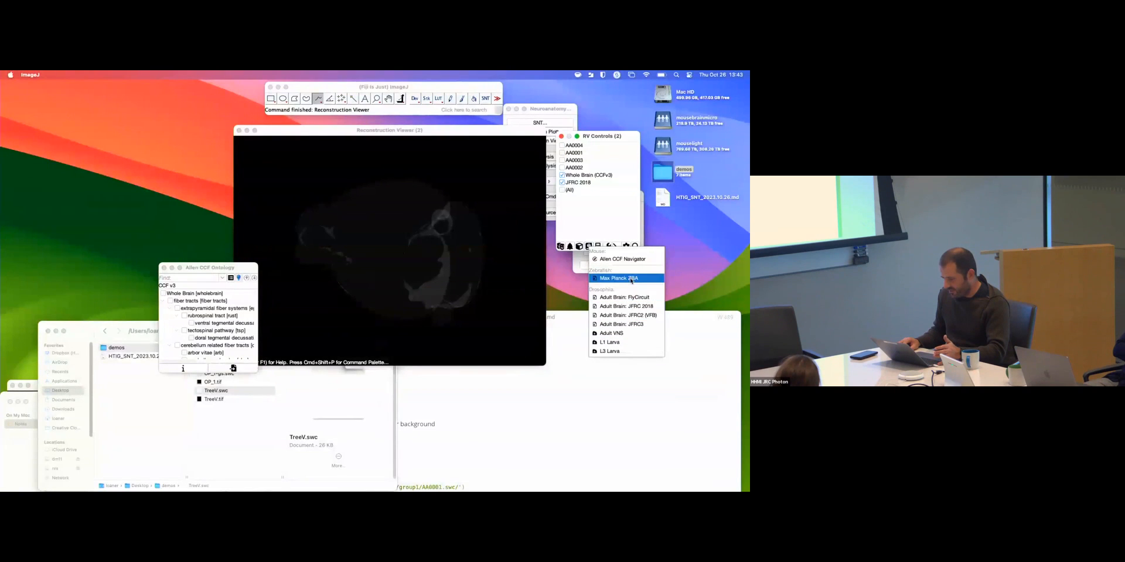
left_click(631, 276)
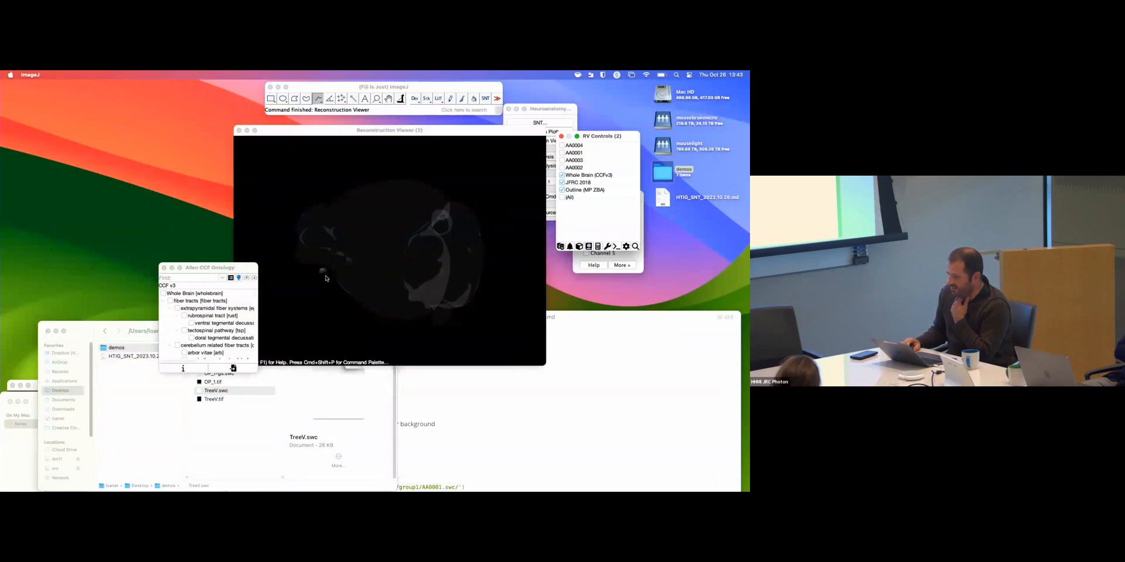
left_click(238, 131)
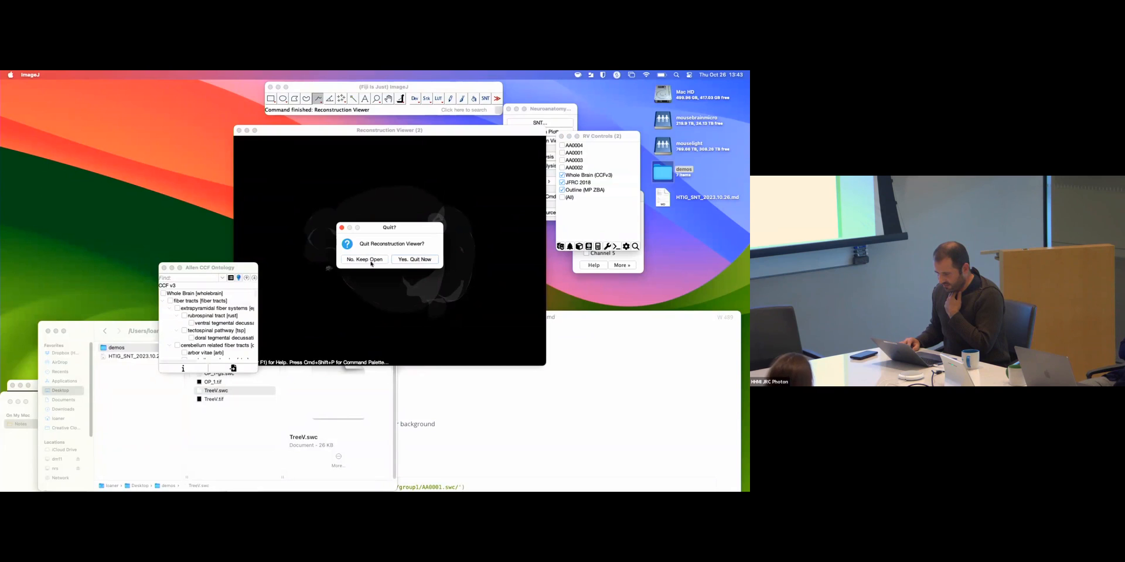
left_click(418, 260)
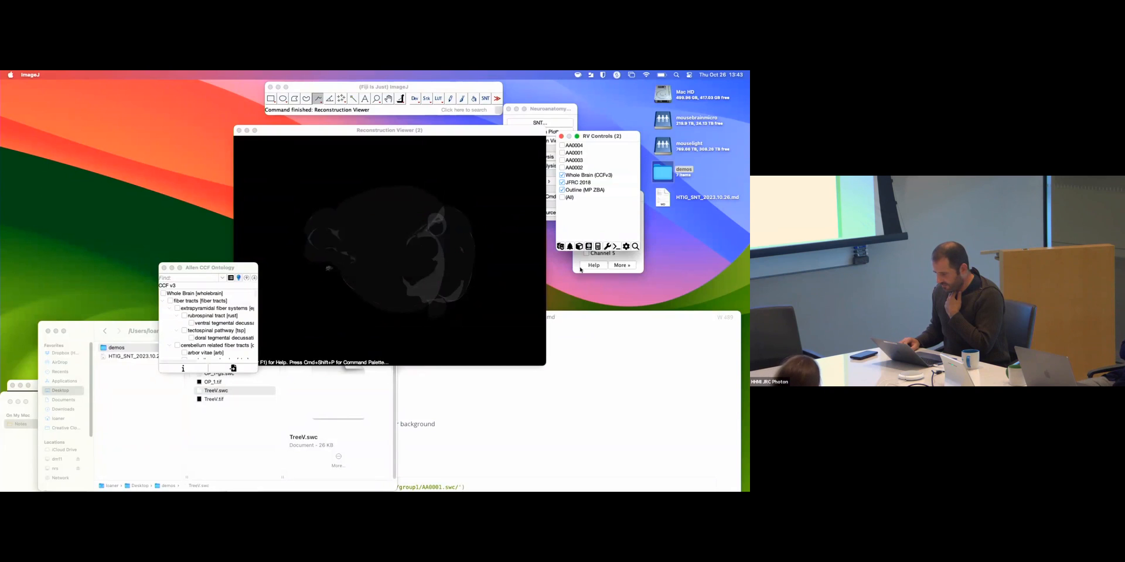
- Open the viewer's script recorder to show it, close it, and quit Reconstruction Viewer
left_click(617, 247)
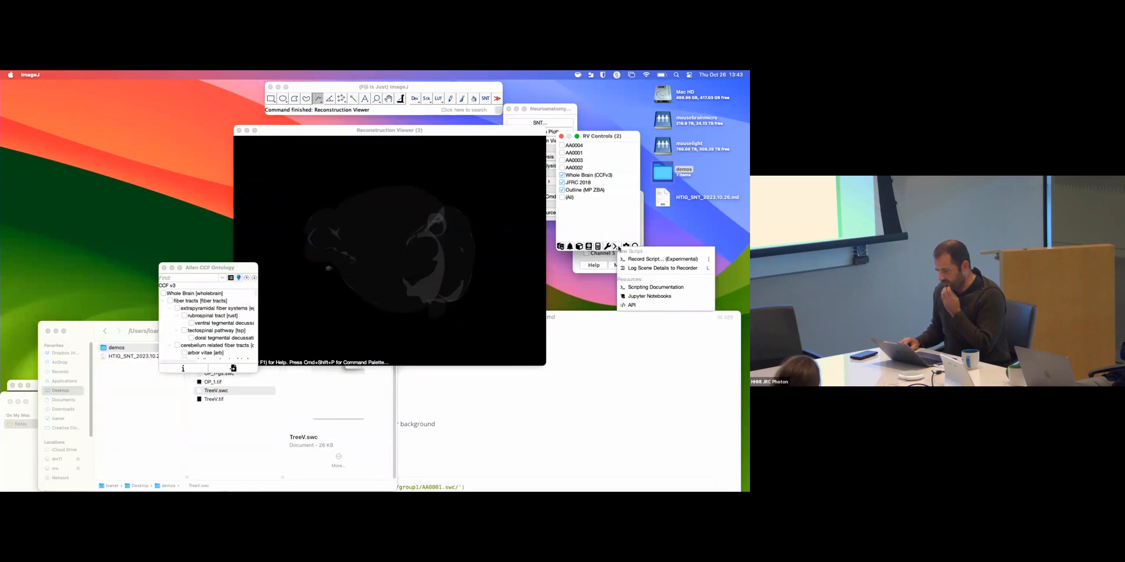
left_click(640, 268)
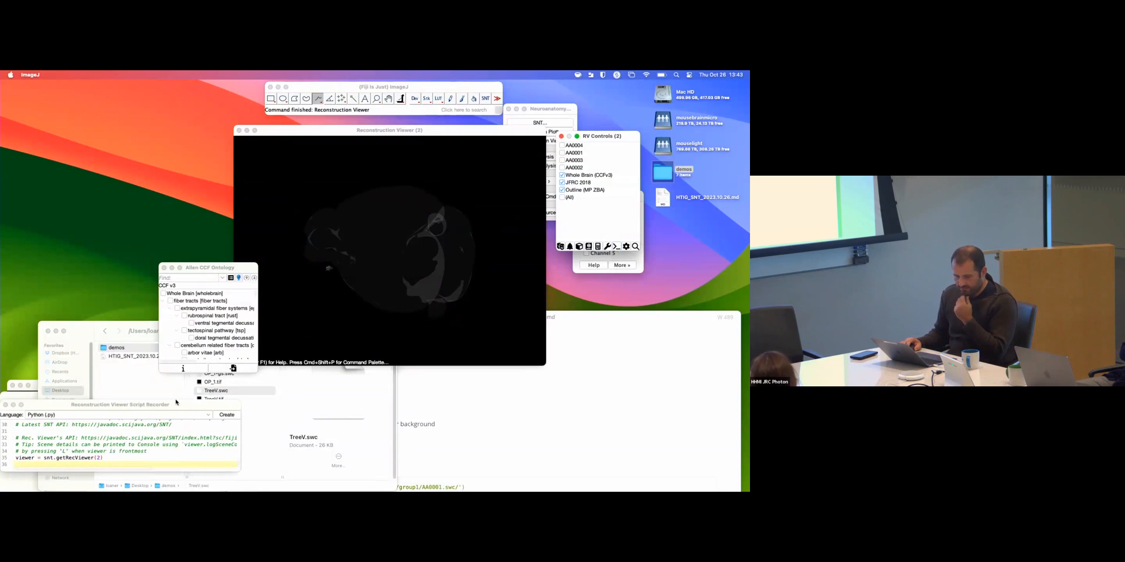
left_click_drag(195, 405, 211, 395)
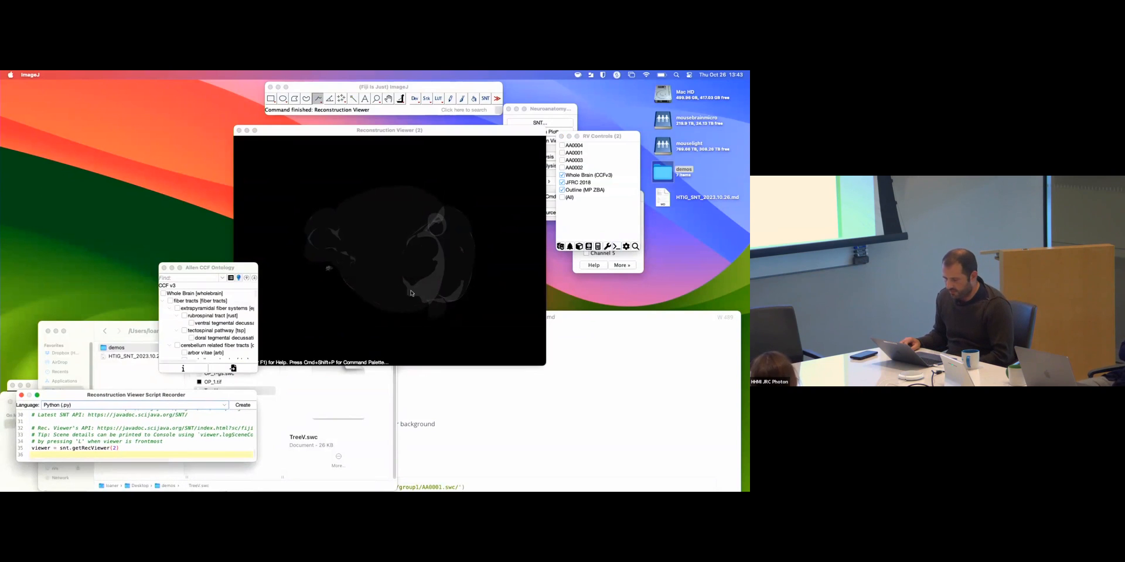
left_click_drag(393, 270, 362, 273)
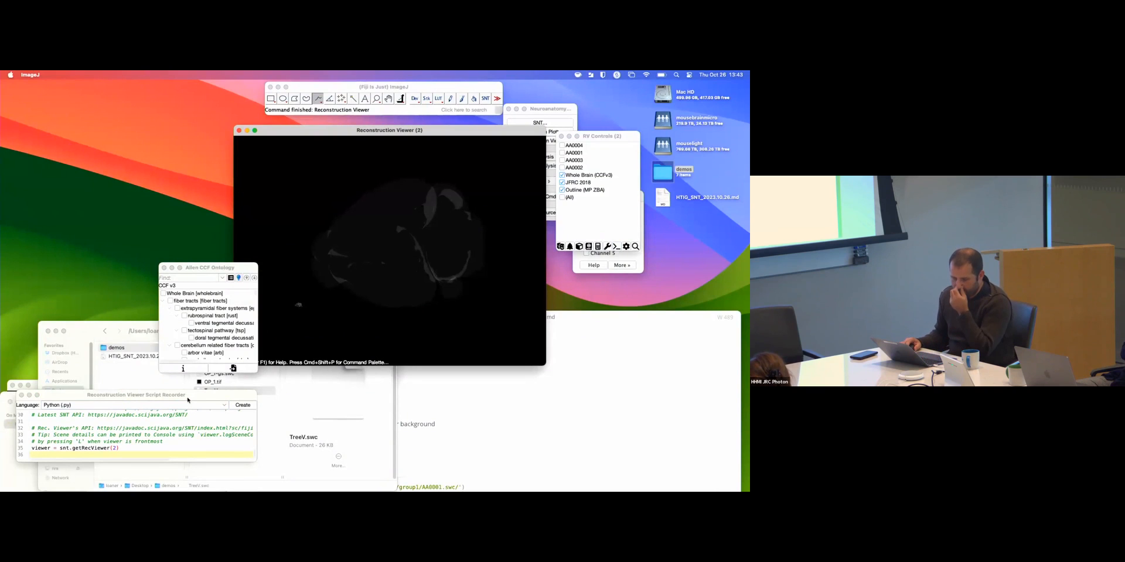
left_click(22, 395)
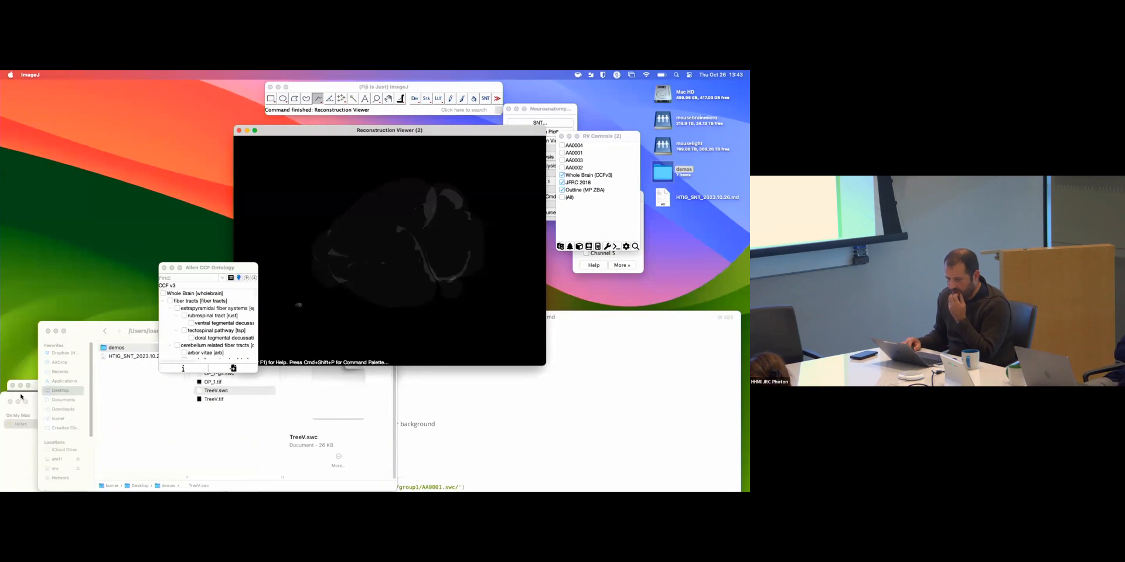
left_click(240, 131)
left_click(414, 259)
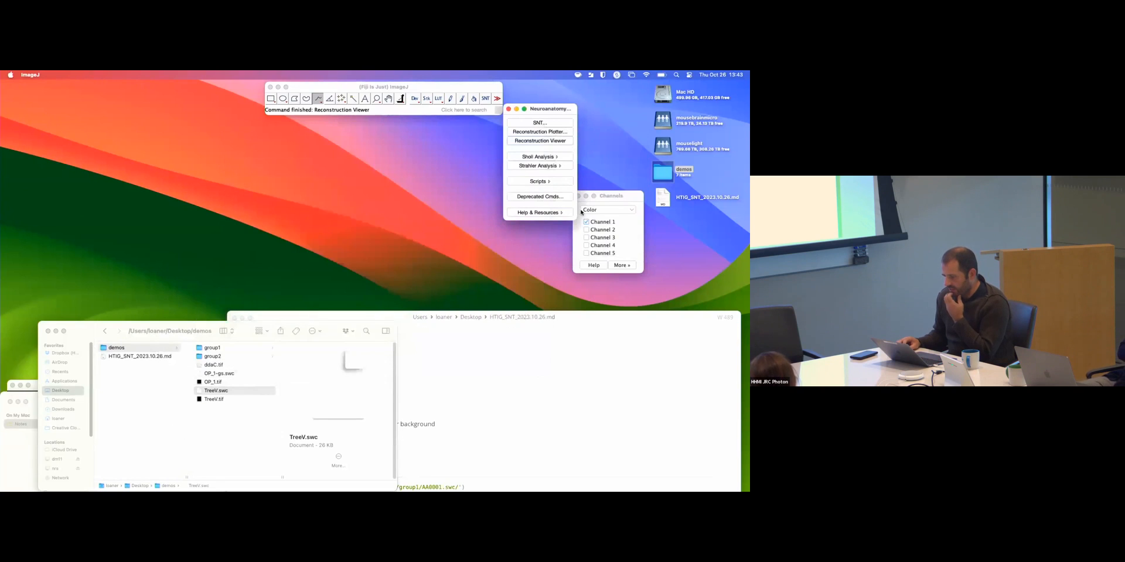
- Create a new Python script from the SNT script template, replacing the existing _SNT_script.py file
left_click(569, 183)
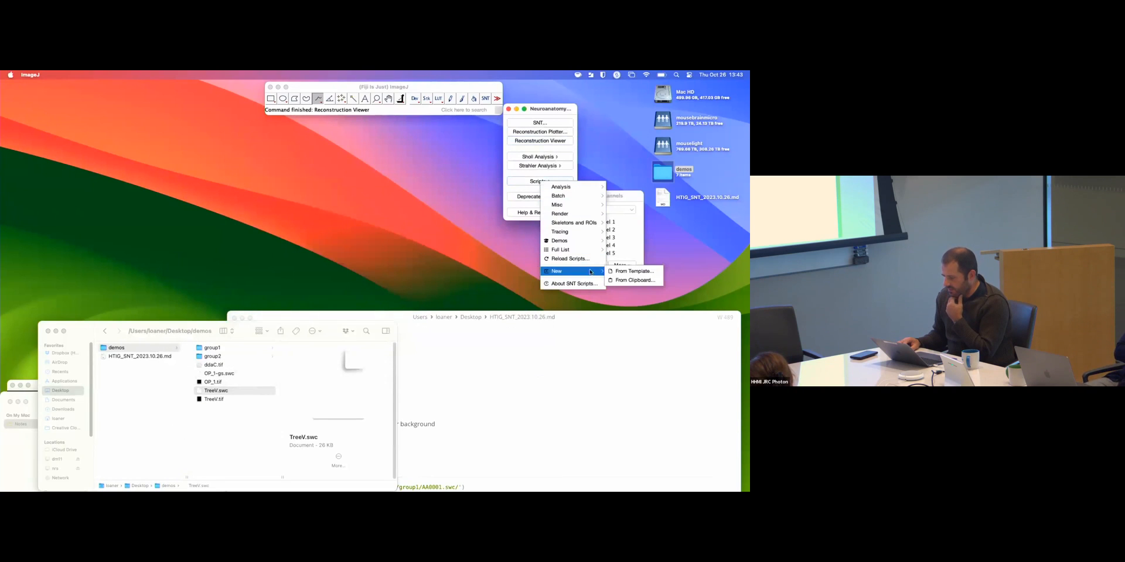
left_click(623, 271)
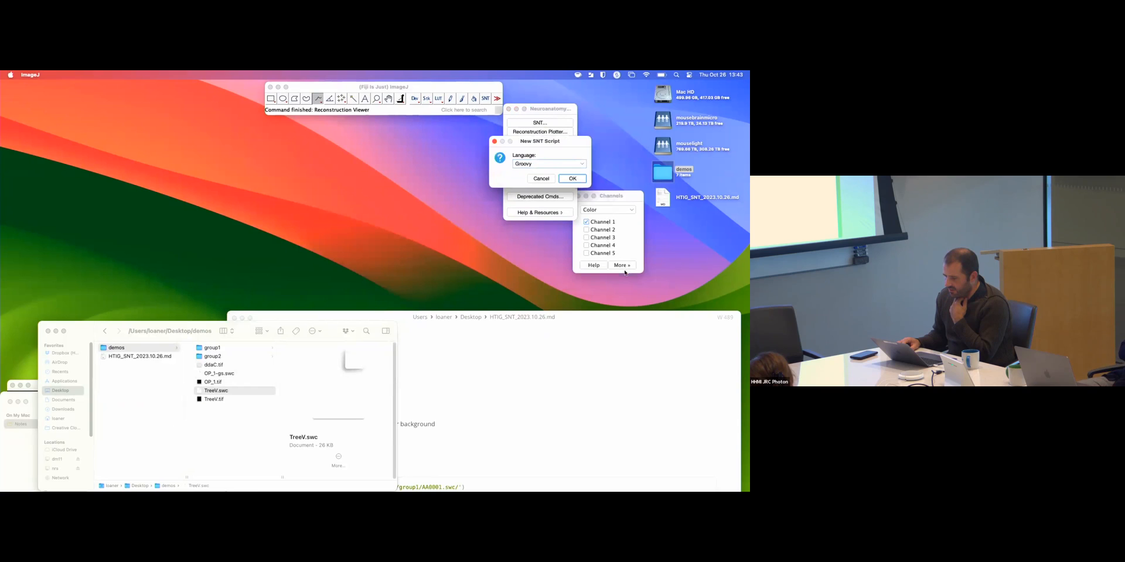
left_click(558, 166)
left_click(557, 182)
left_click(571, 179)
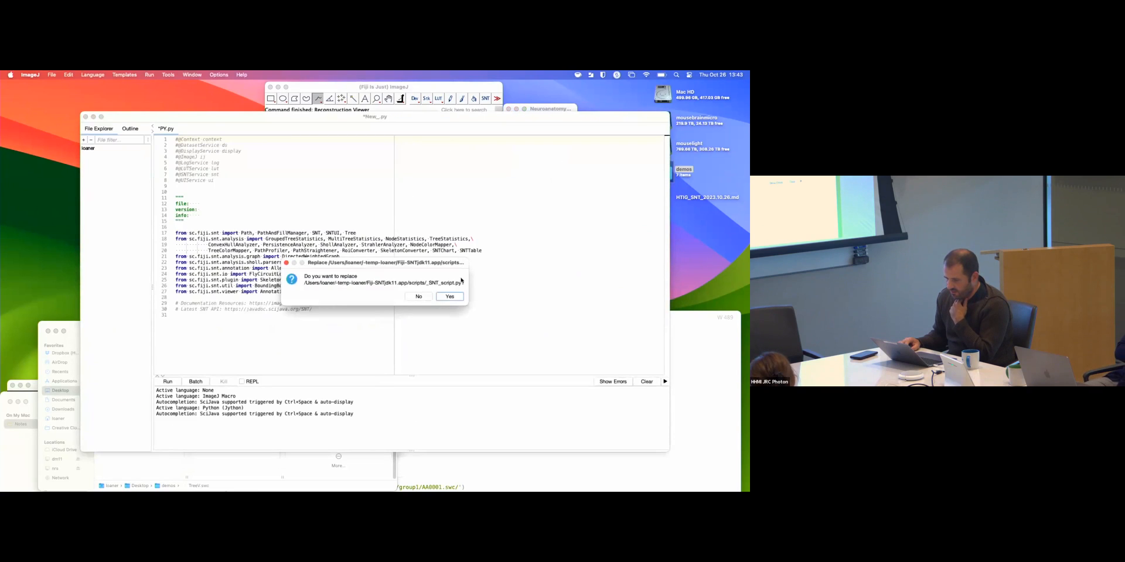
left_click(438, 297)
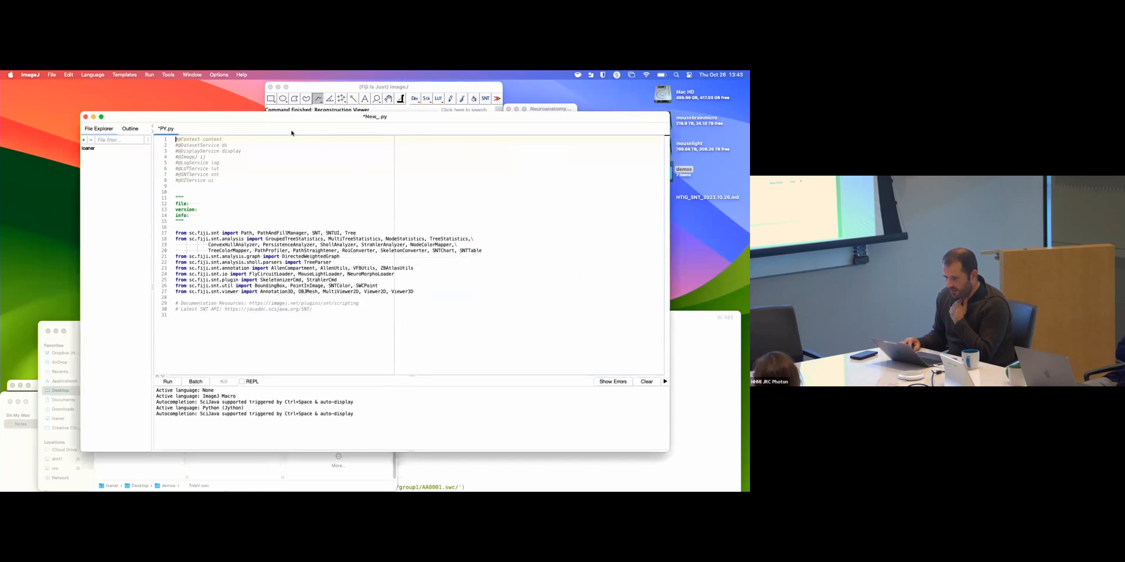
left_click_drag(291, 116, 401, 121)
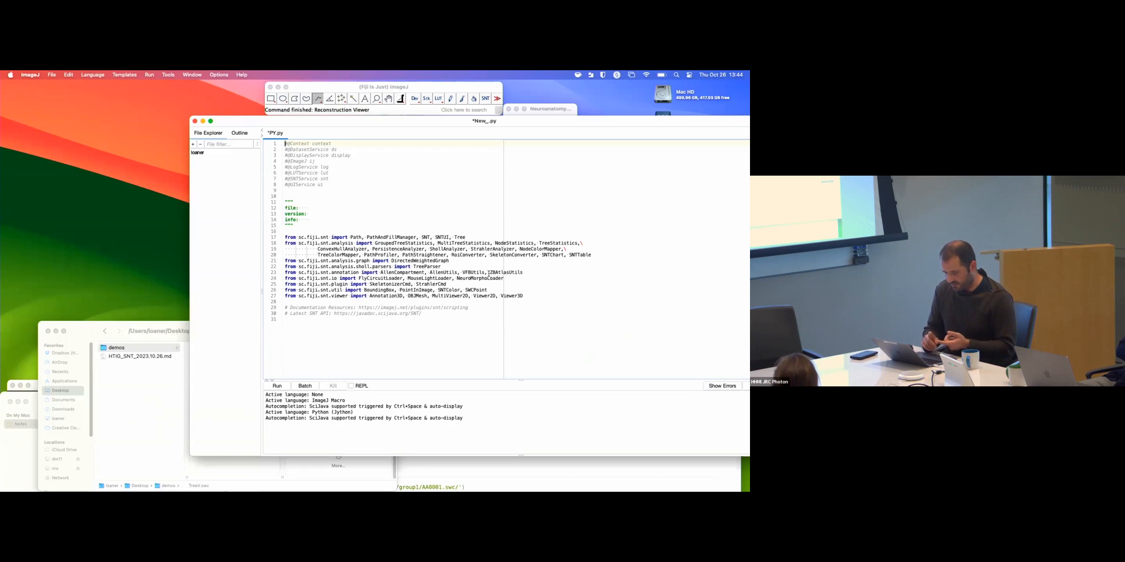
key("super+shift+p")
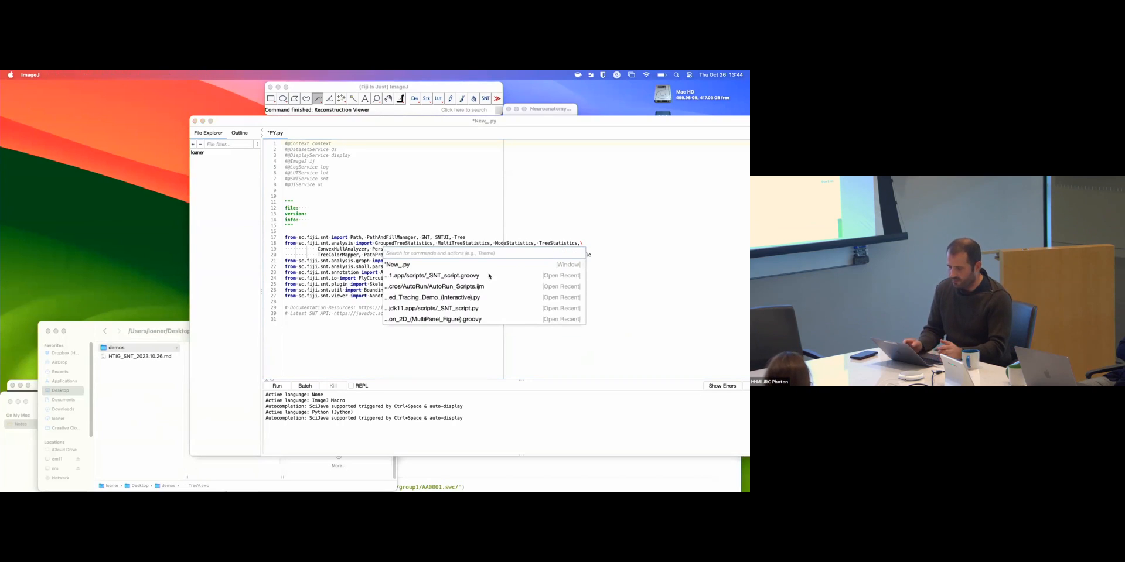
type("mssdks")
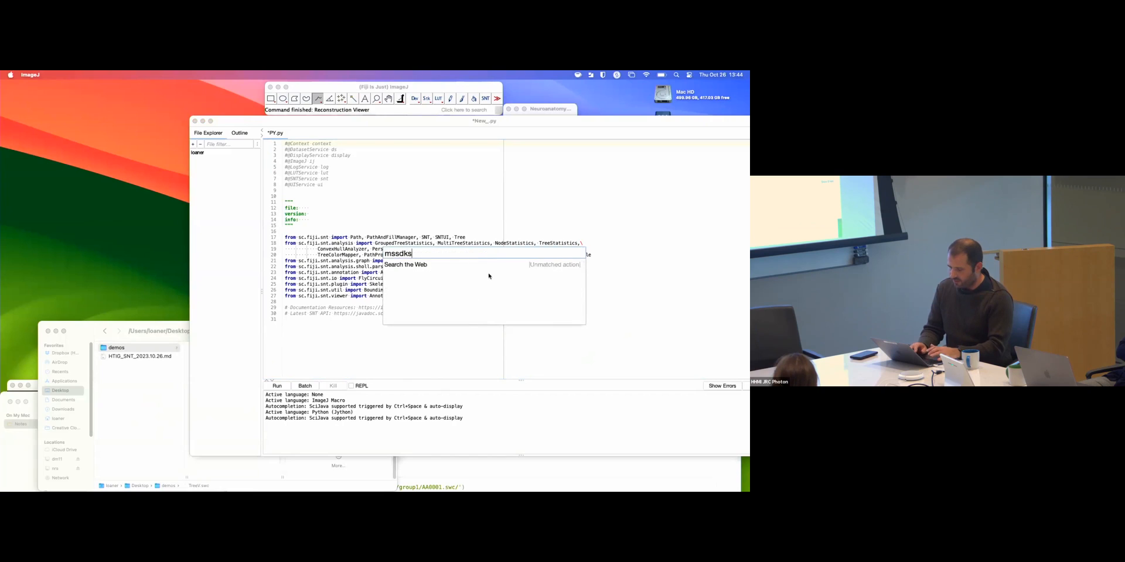
key("BackSpace")
key("BackSpace")
key("BackSpace")
key("BackSpace")
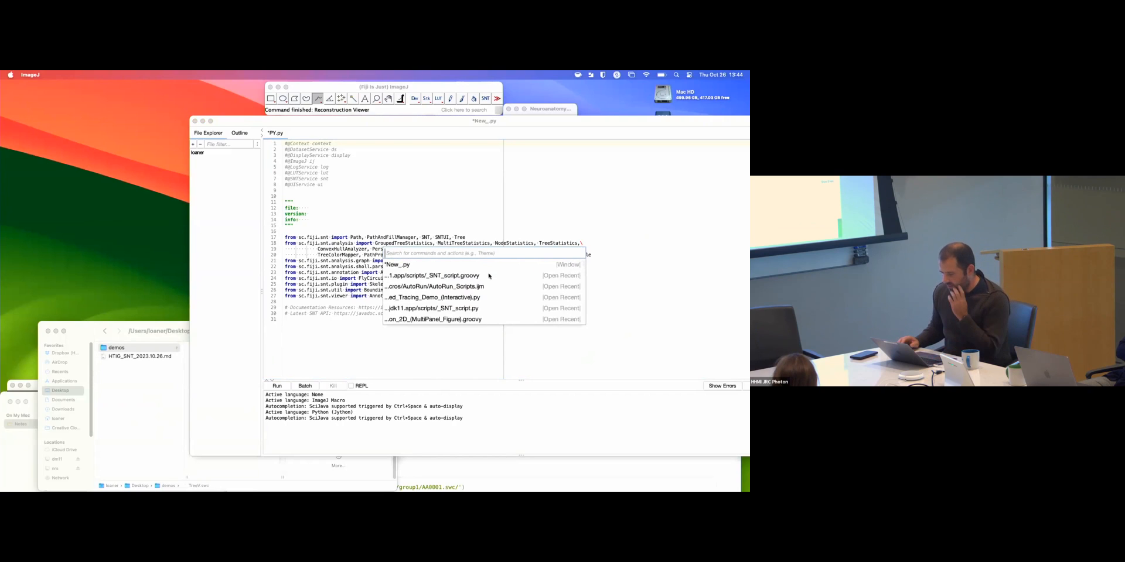
key("Escape")
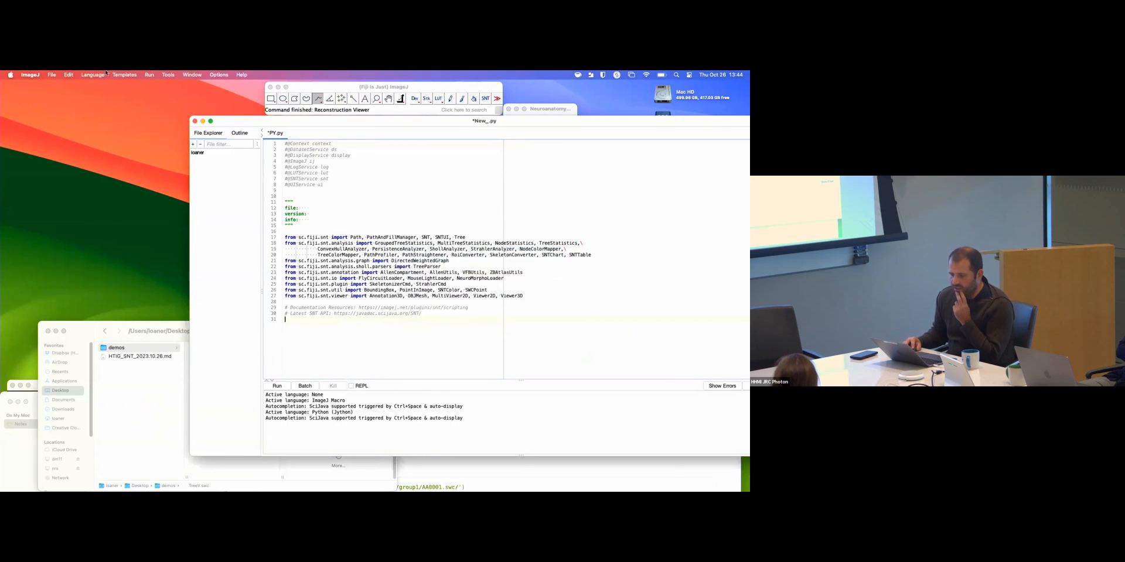
- Open the Analysis Demo (Python) script from the Neuroanatomy analysis templates and run it
left_click(124, 74)
mouse_move(164, 146)
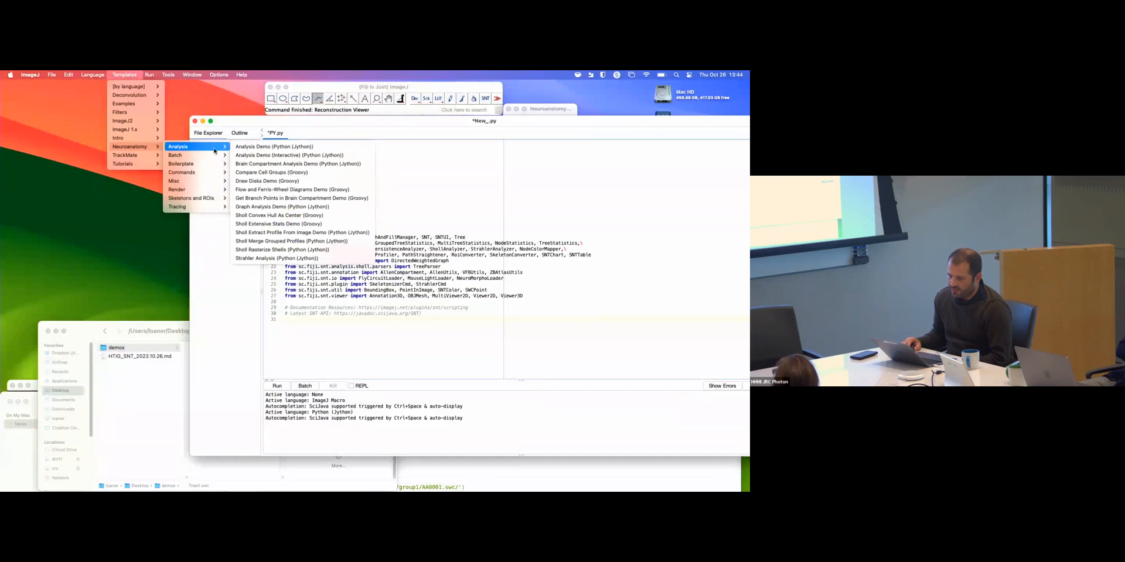
mouse_move(136, 87)
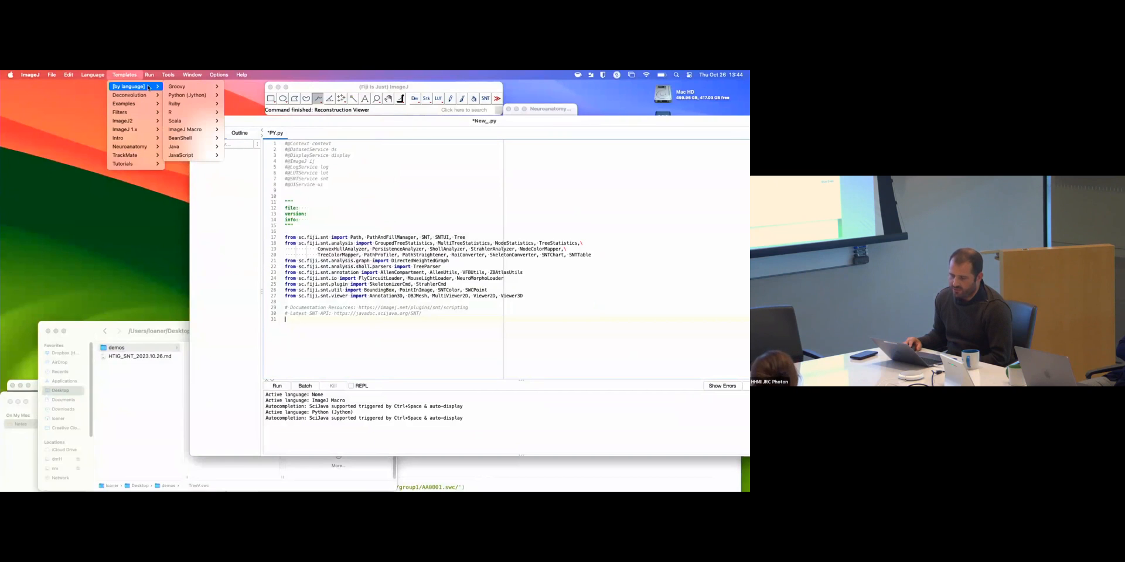
mouse_move(195, 95)
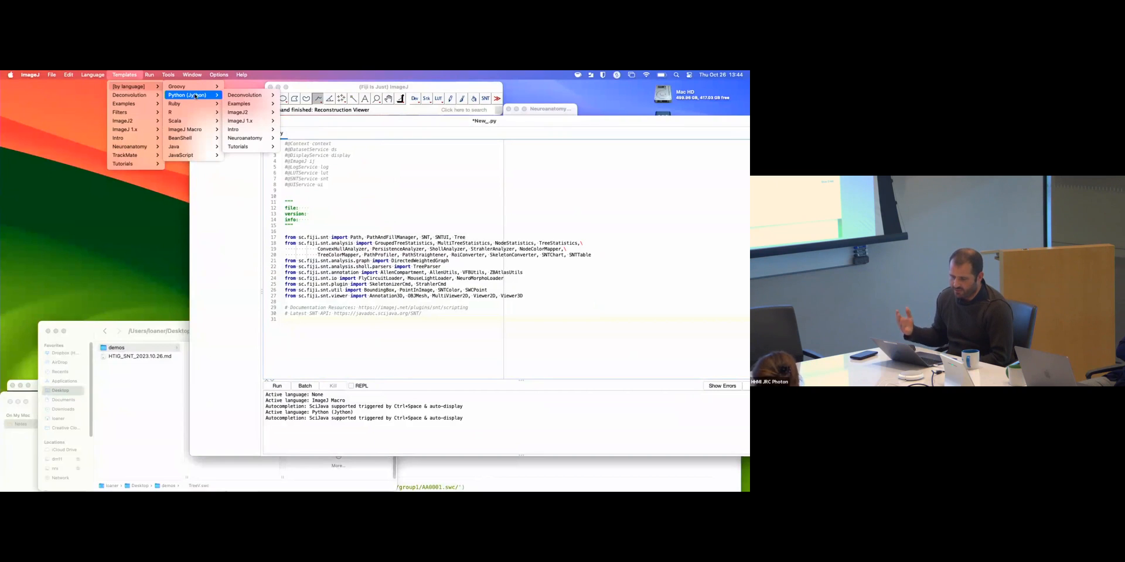
mouse_move(252, 143)
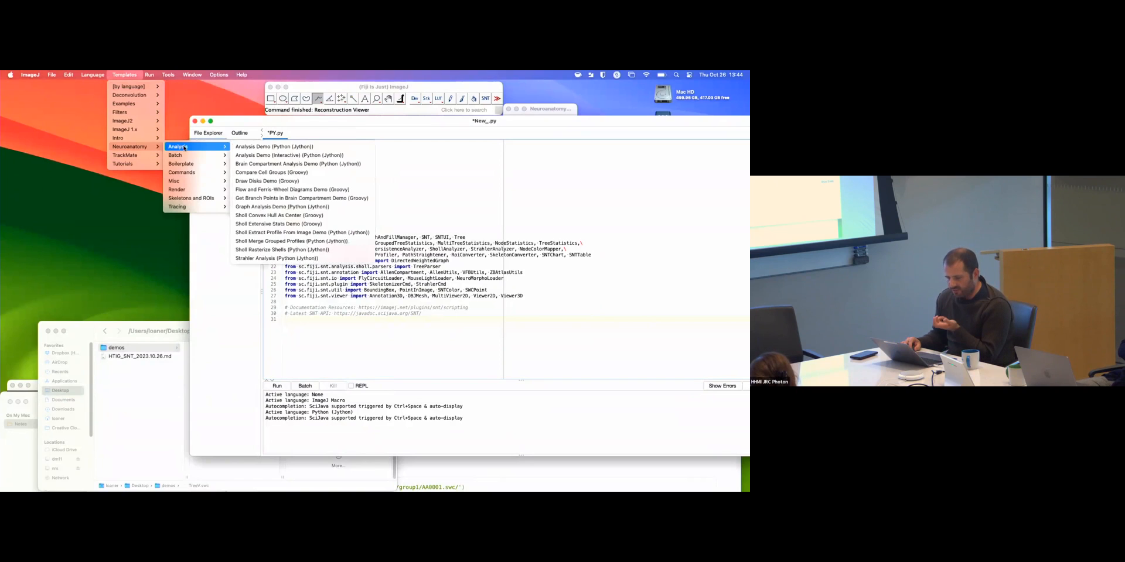
left_click(248, 147)
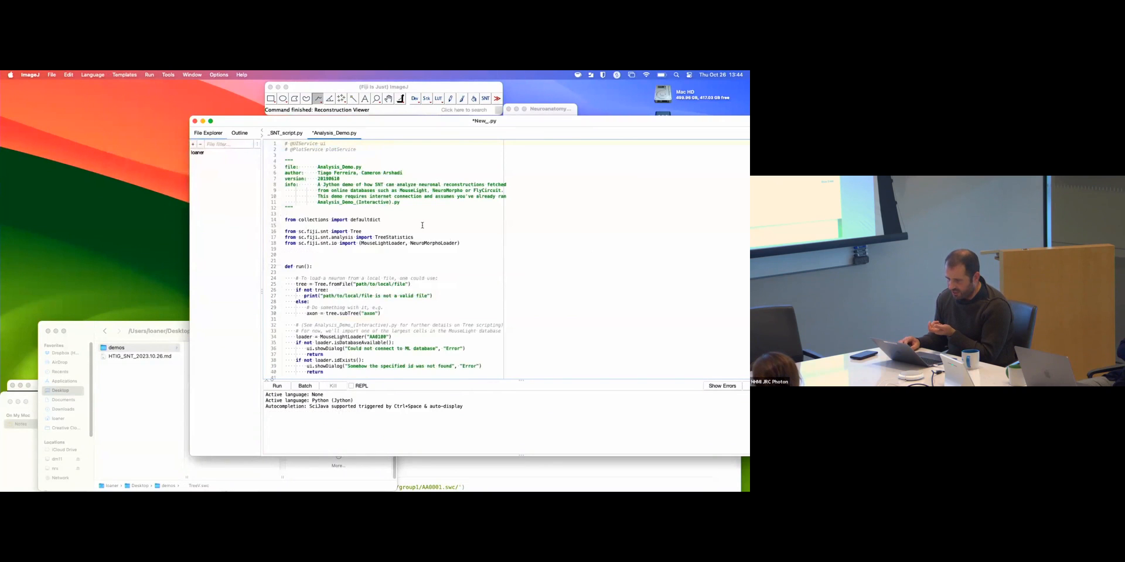
left_click(277, 386)
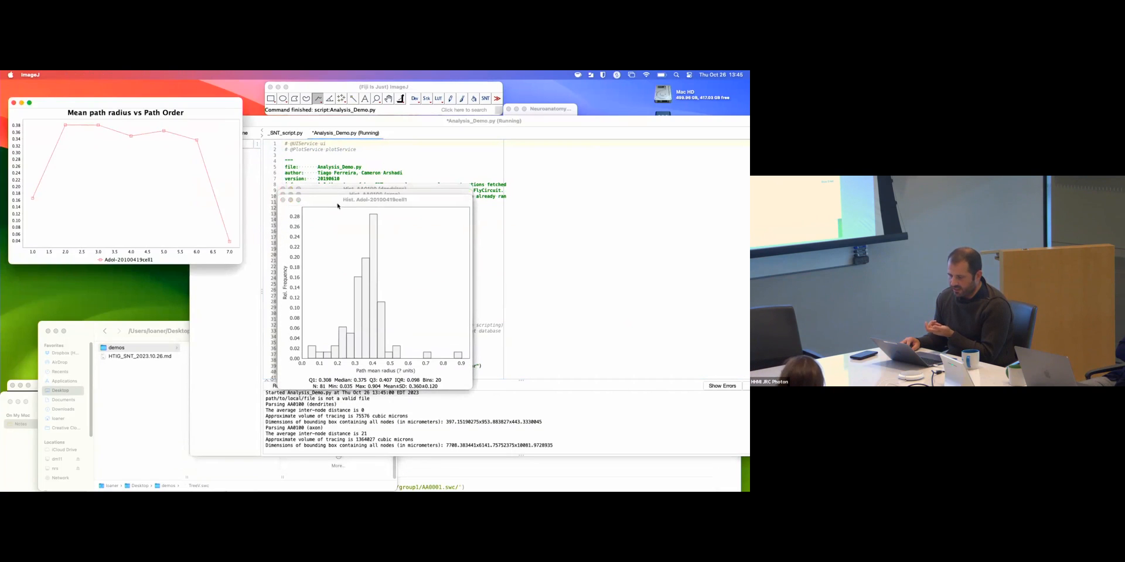
- Spread out the stacked histogram windows from the analysis demo to view them, and return to the script editor
left_click_drag(338, 203, 503, 223)
left_click_drag(359, 195, 535, 216)
left_click_drag(389, 193, 515, 211)
left_click(515, 161)
- Open the Reconstruction Viewer Demo (Python) script from the Neuroanatomy render templates and run it
left_click(124, 75)
mouse_move(137, 124)
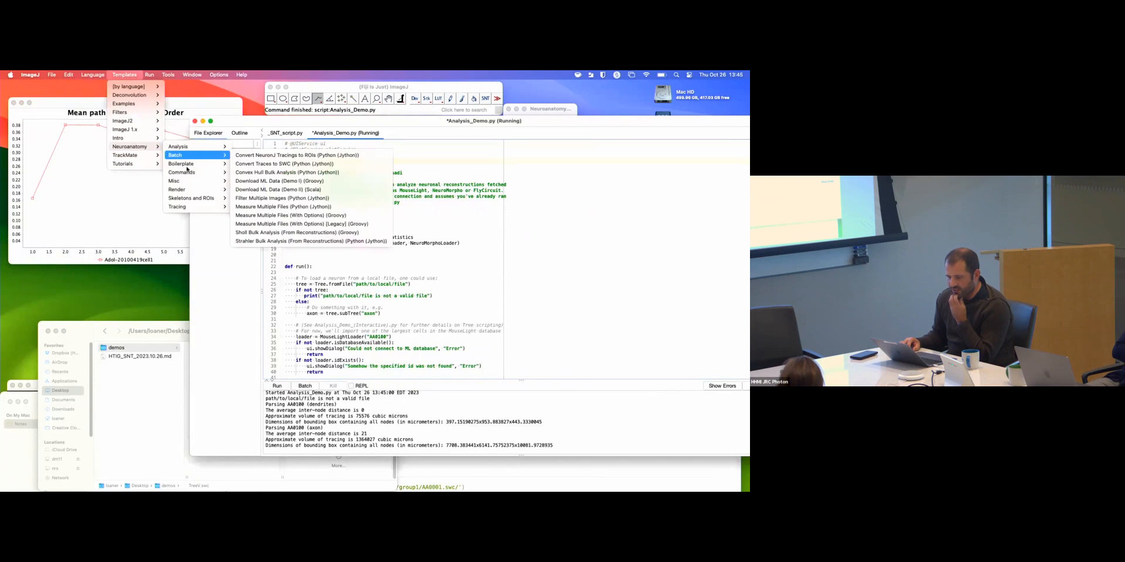
mouse_move(187, 189)
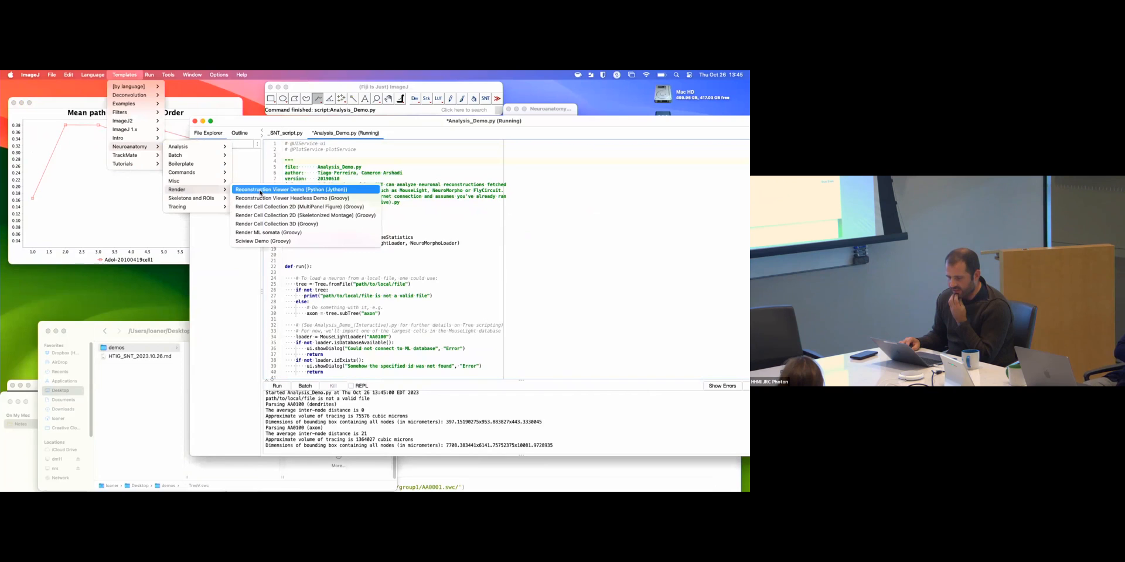
left_click(260, 190)
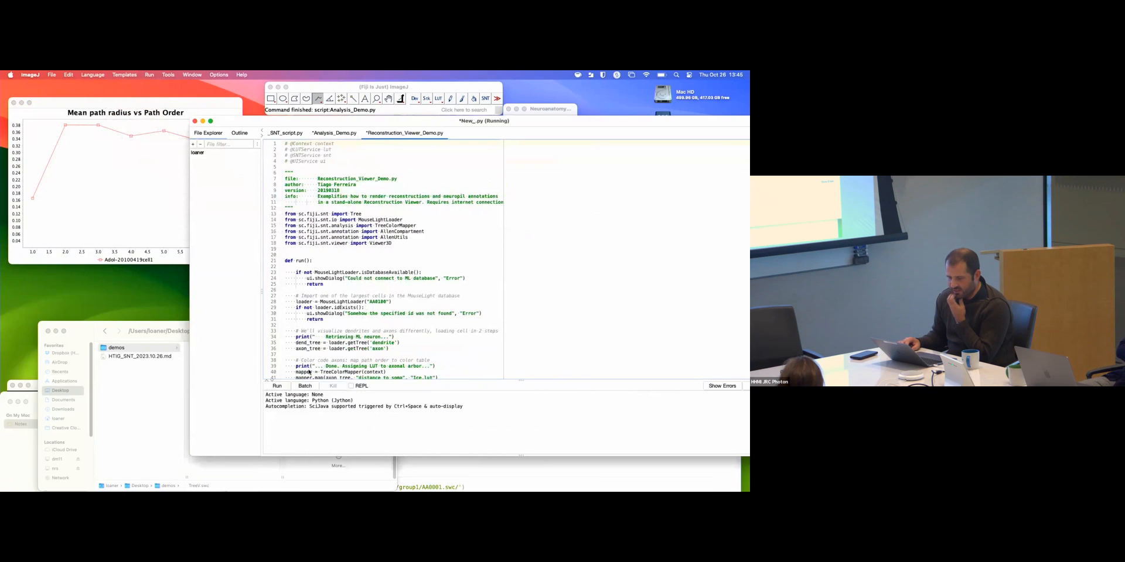
left_click(280, 386)
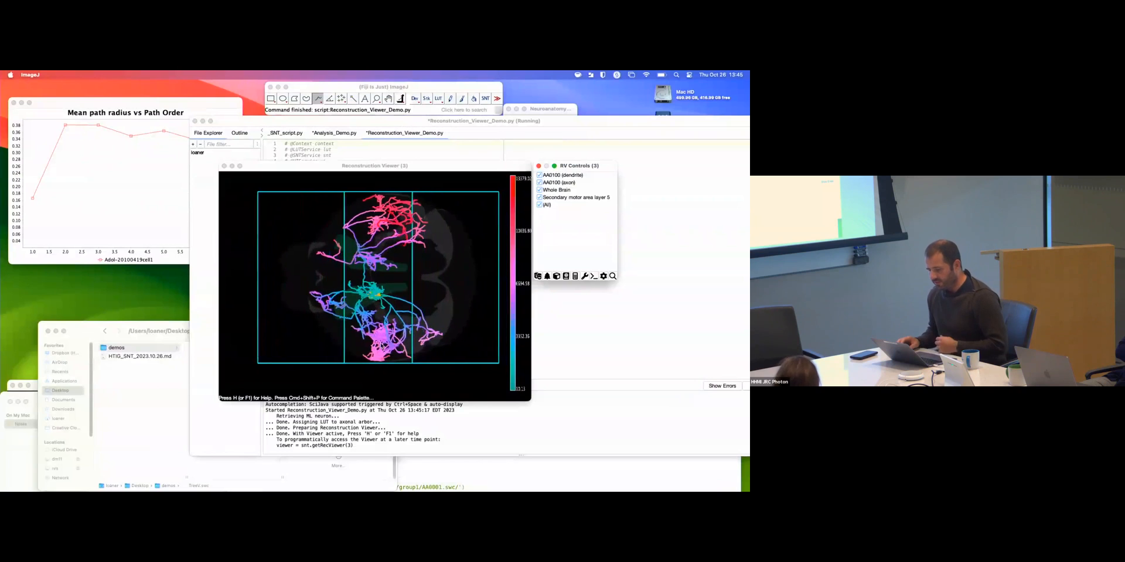
- Inspect the rendered AA0100 neuron from another angle and quit its Reconstruction Viewer
left_click(378, 312)
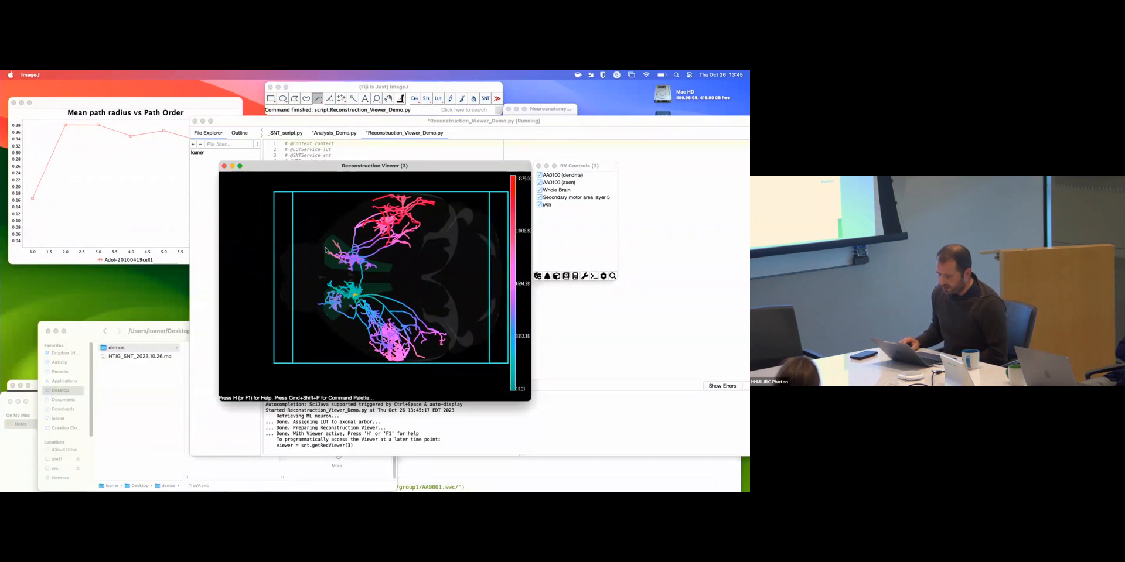
left_click(223, 166)
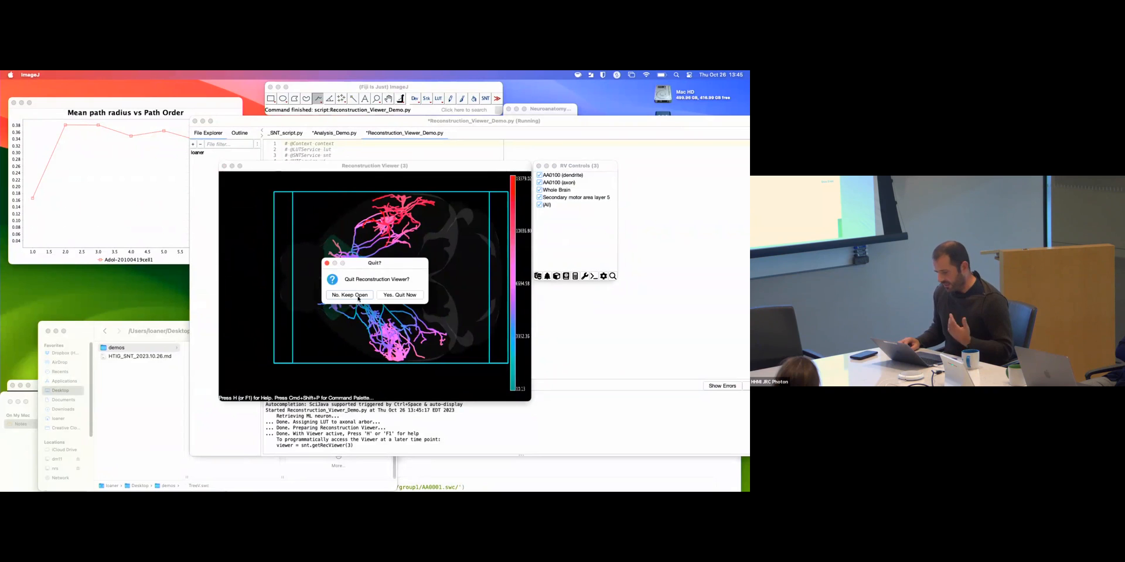
left_click(388, 295)
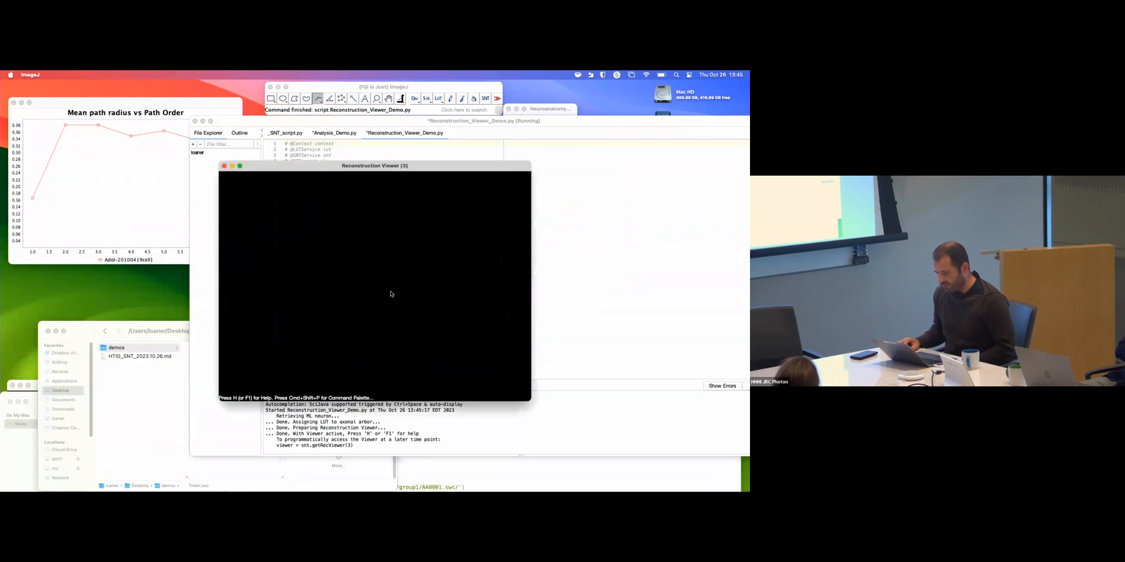
- Switch to the _SNT_script.py script, add an empty line at its end, and arrange the editor beside the demo notes
scroll(363, 246, "down", 5)
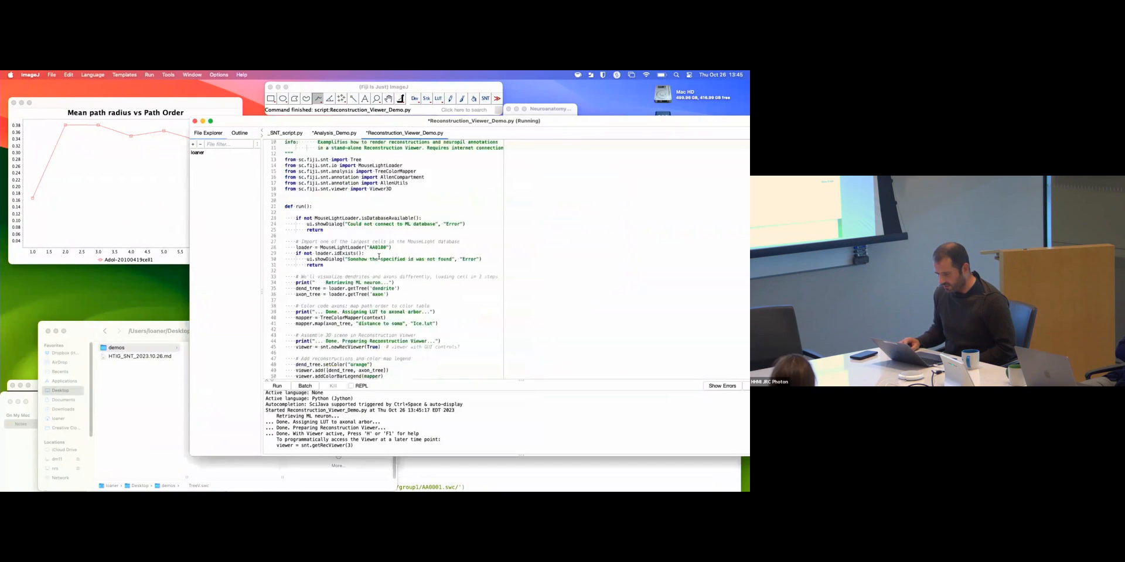
left_click(288, 134)
left_click_drag(338, 120, 297, 119)
left_click(320, 324)
key("Return")
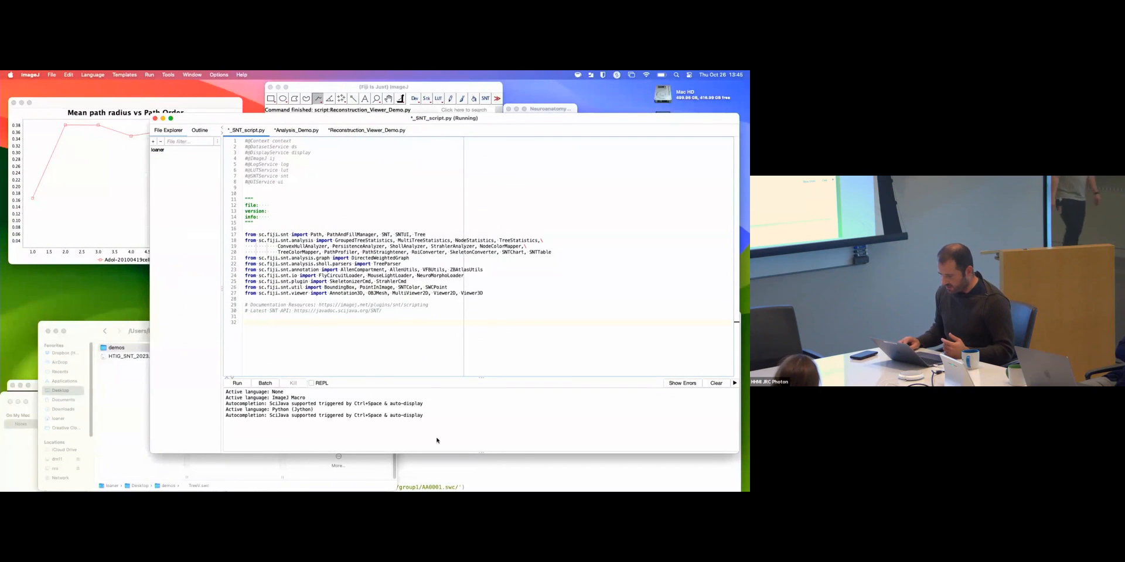
left_click(477, 472)
left_click_drag(359, 318, 592, 226)
scroll(592, 252, "down", 5)
left_click_drag(392, 121, 329, 114)
left_click_drag(675, 446, 544, 460)
- Start a tree = Tree('') line at the script's end and expand Desktop, demos and group1 in the file explorer
type("tree = ")
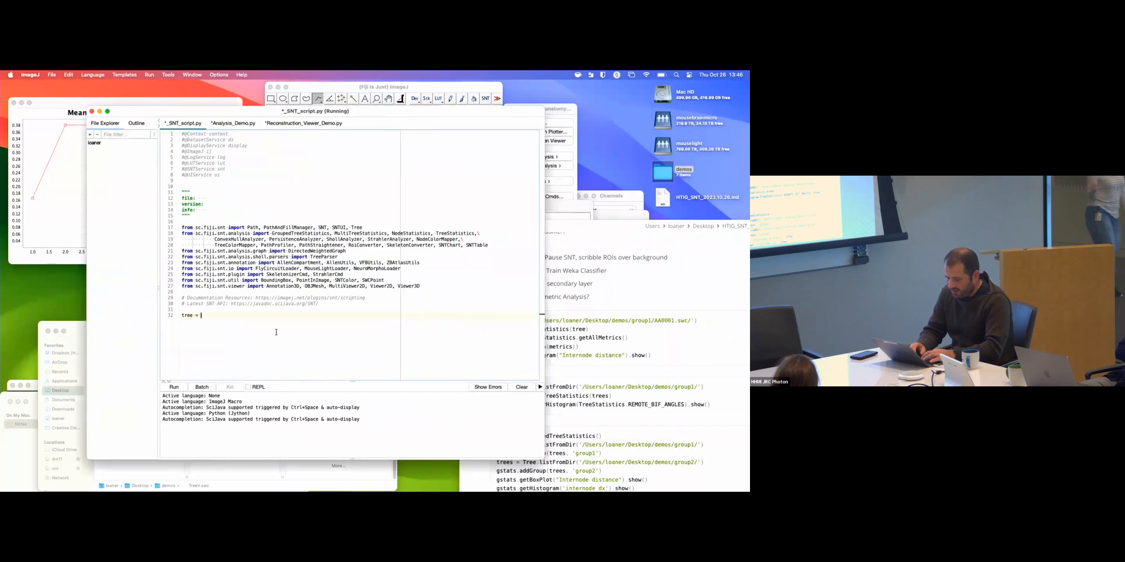
type("Tree('")
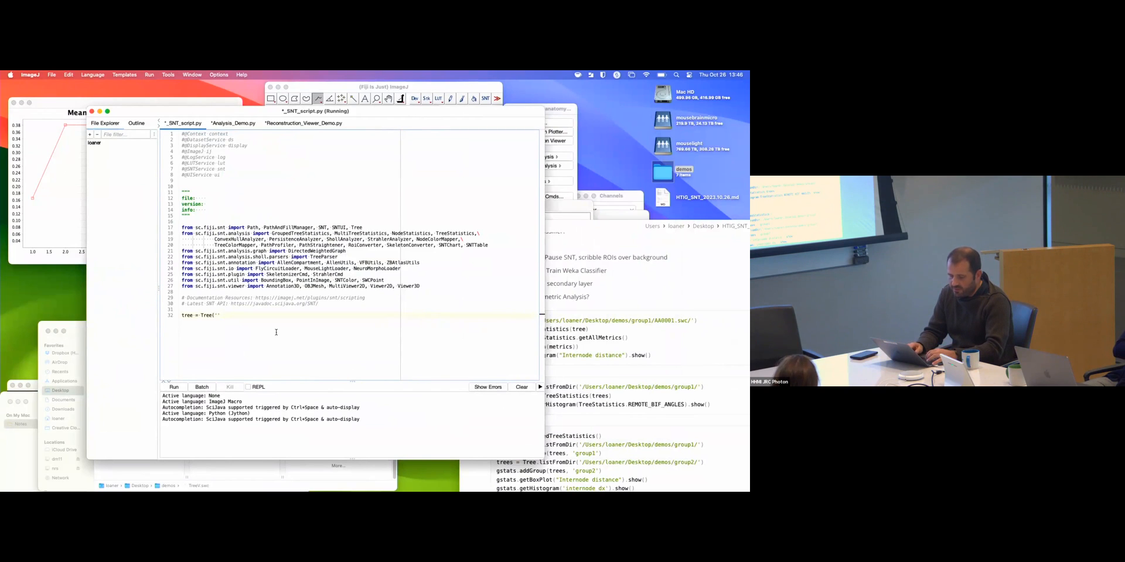
double_click(94, 143)
double_click(116, 164)
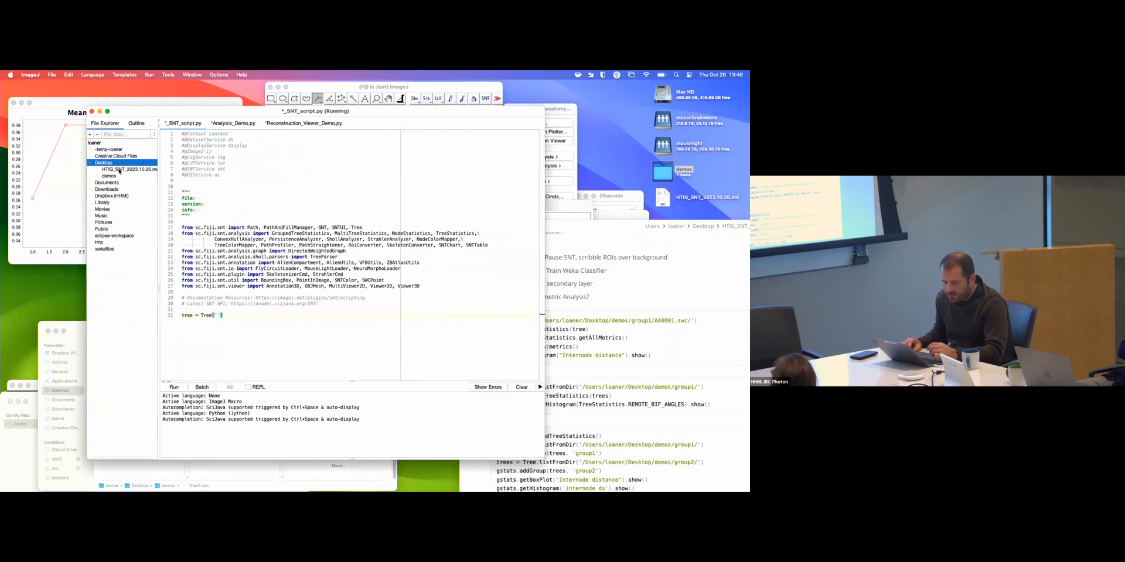
double_click(113, 177)
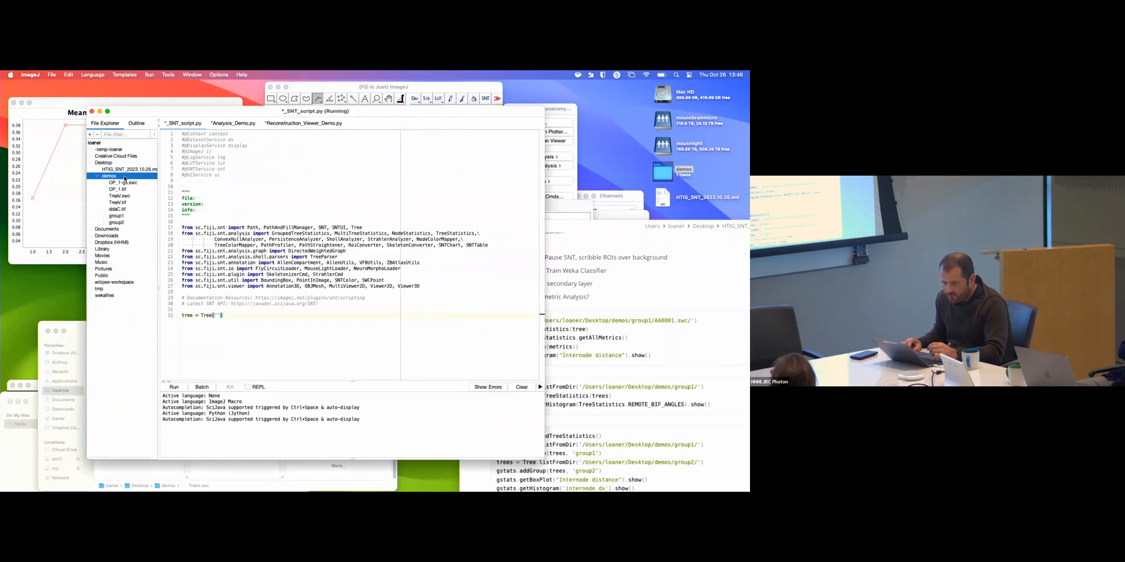
double_click(116, 215)
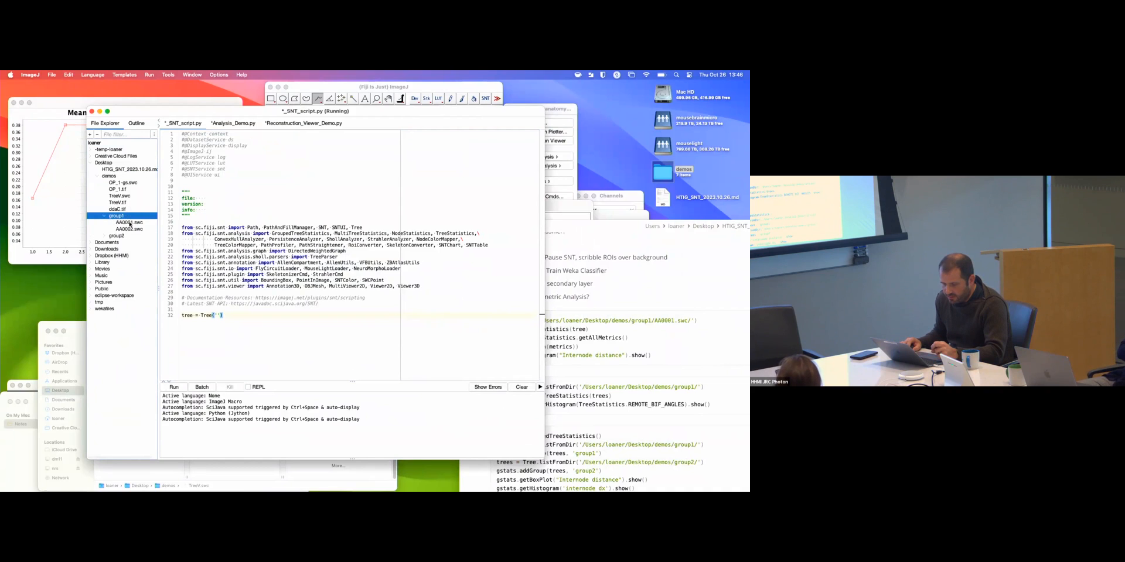
- Insert the path of group1/AA0001.swc as the quoted Tree argument, close the call, add a line and run the script
left_click_drag(128, 223, 223, 316)
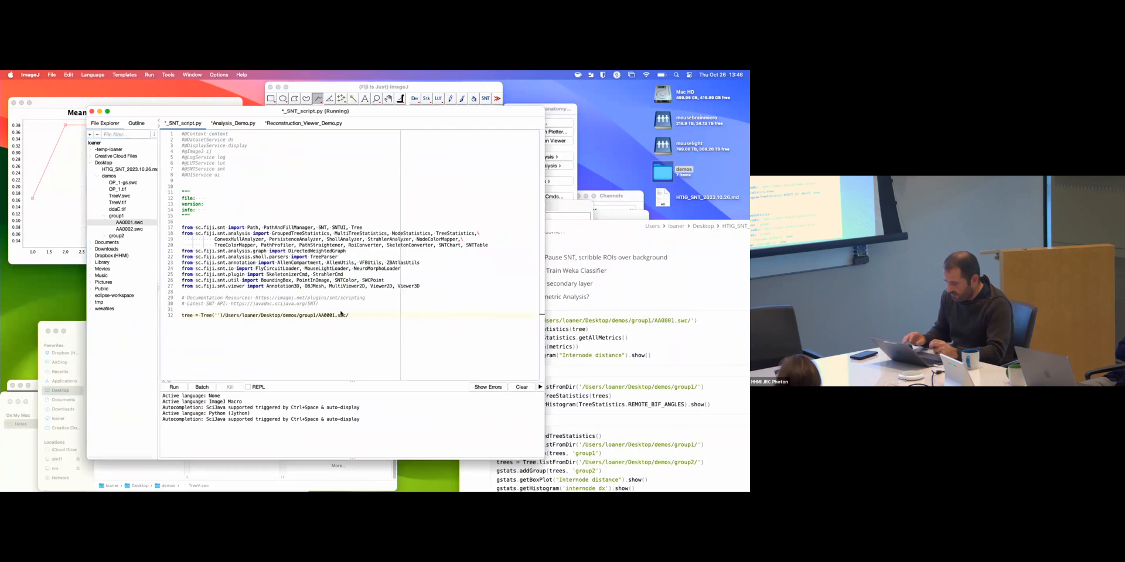
key("BackSpace")
key("BackSpace")
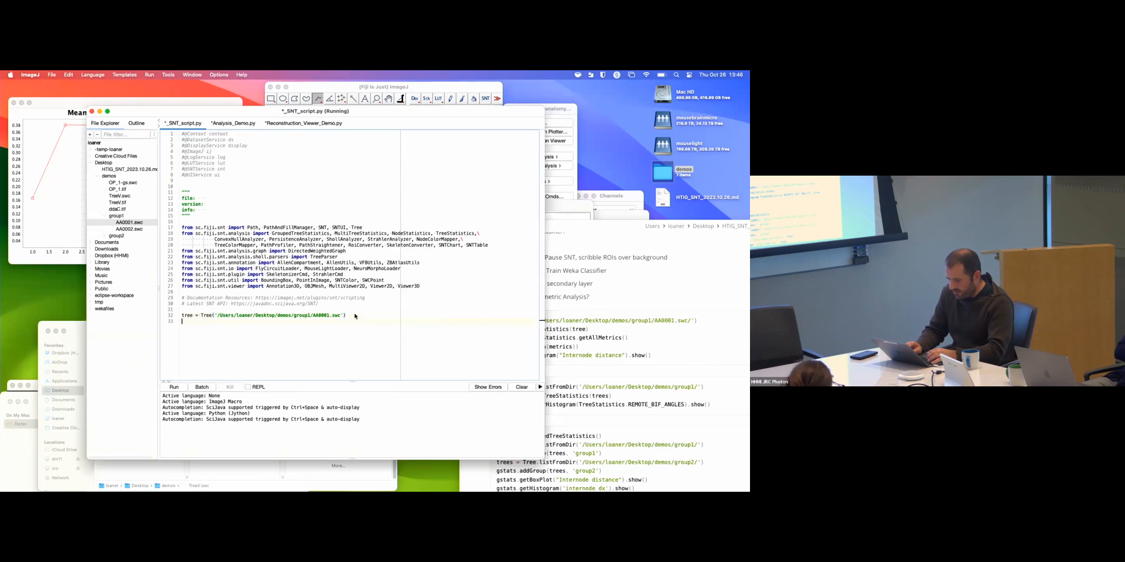
type(")")
key("Return")
key("super+r")
- Add tree.show2D() below the tree line, run the script, and close the AA0001 2D plot
type("tree.")
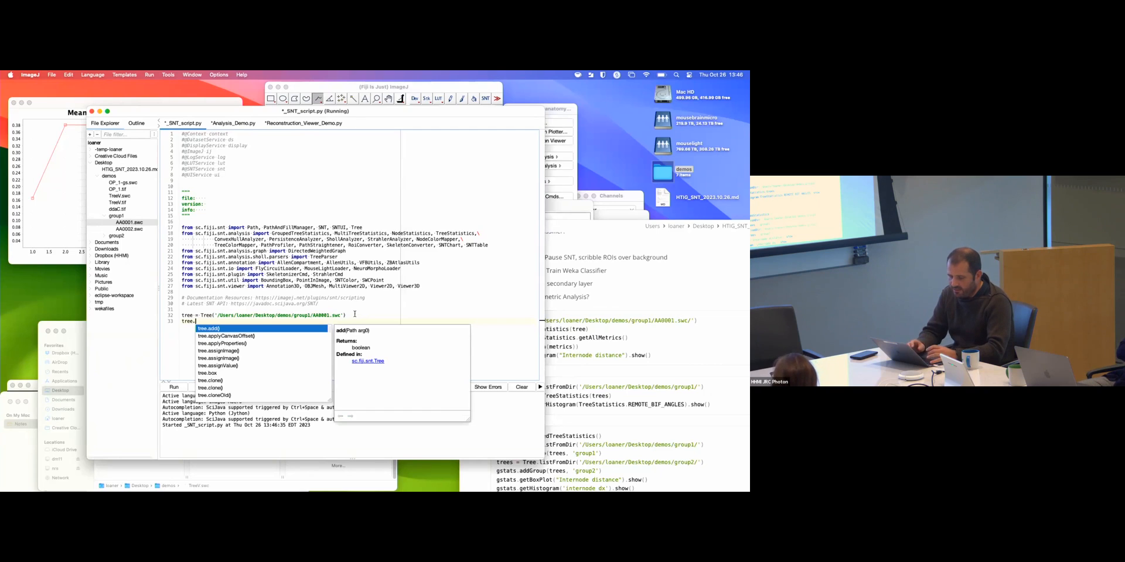
type("show")
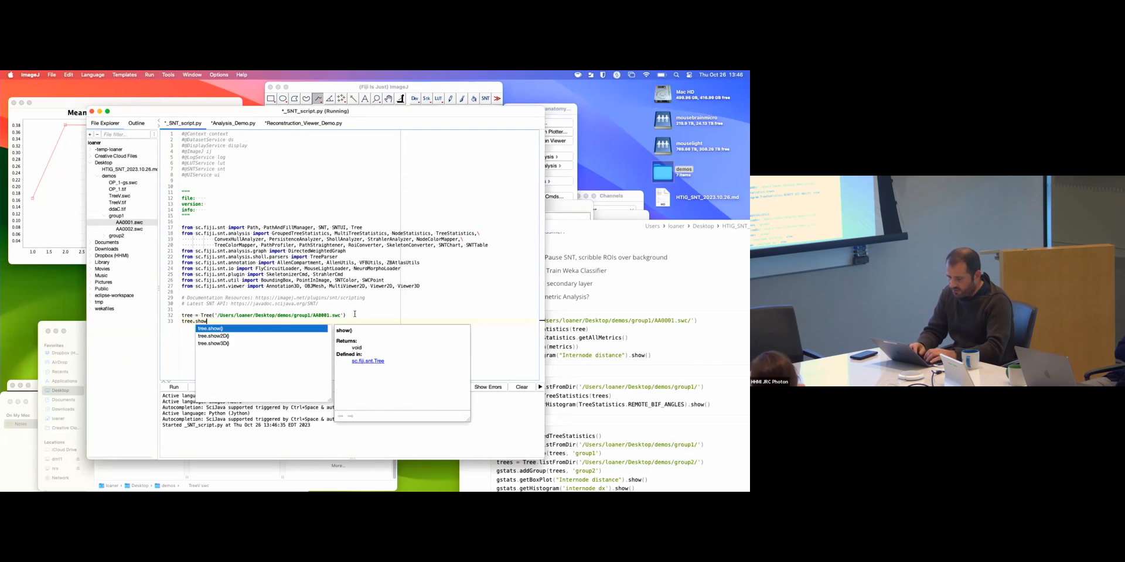
key("Down")
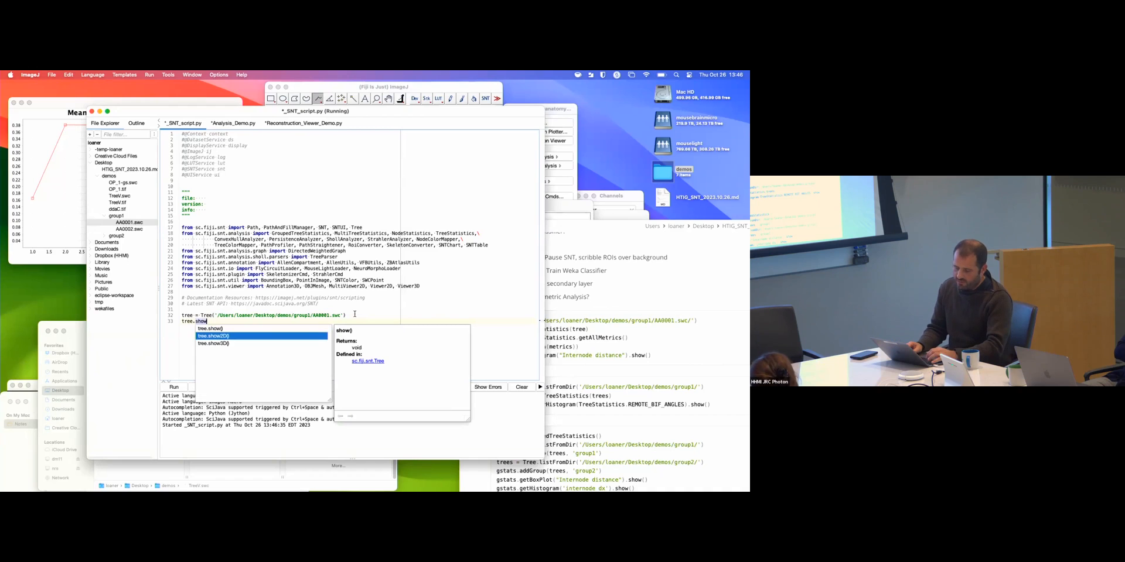
key("super+r")
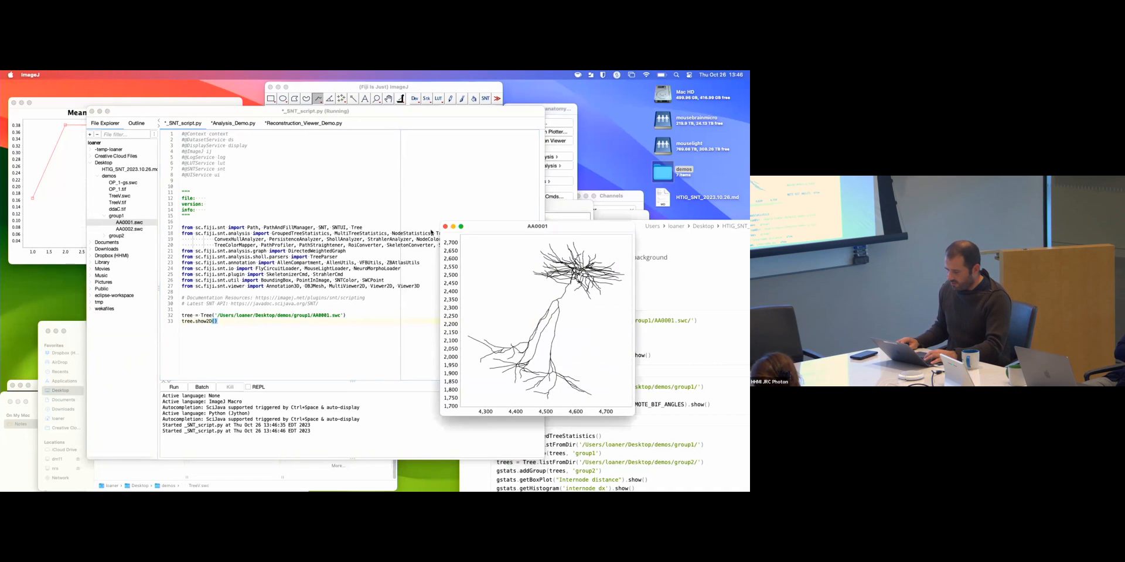
left_click(445, 227)
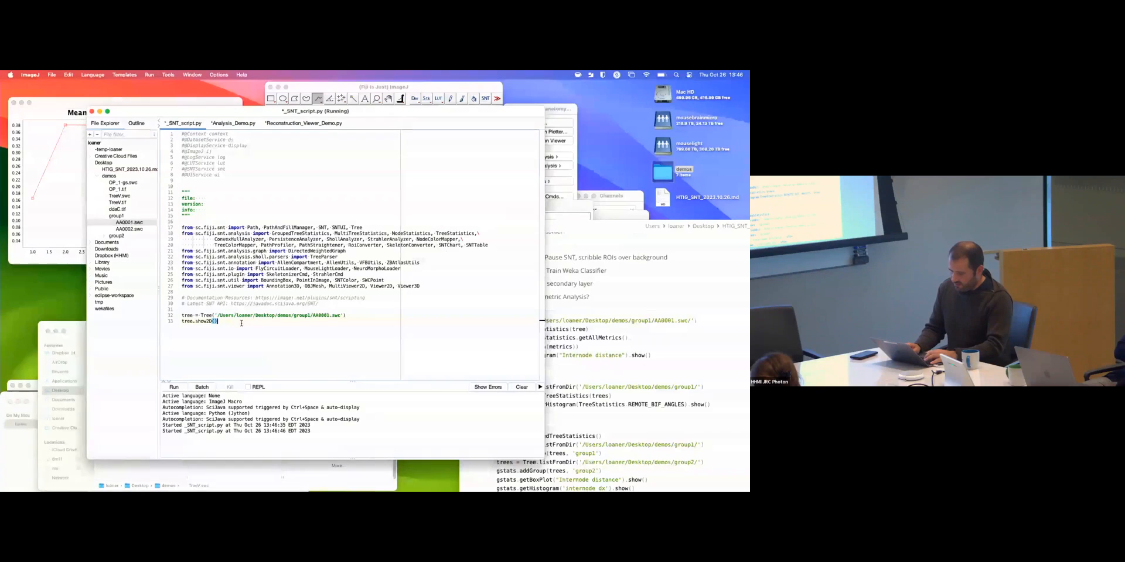
- Change the display call to tree.show3D(), run the script, and close the AA0001 Reconstruction Viewer
type("()")
key("super+r")
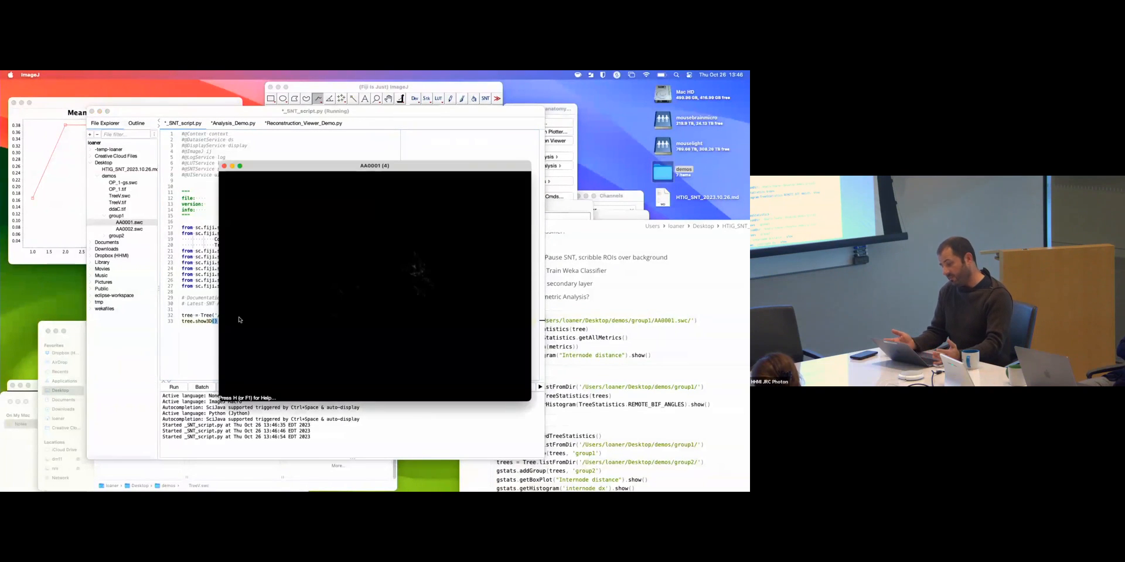
scroll(392, 293, "up", 3)
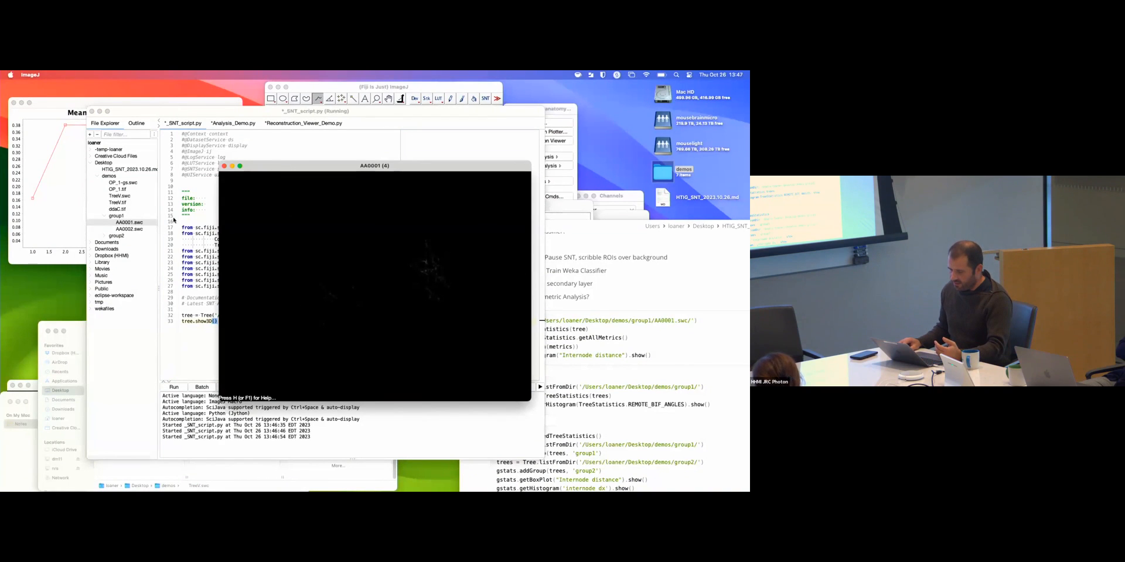
left_click(224, 166)
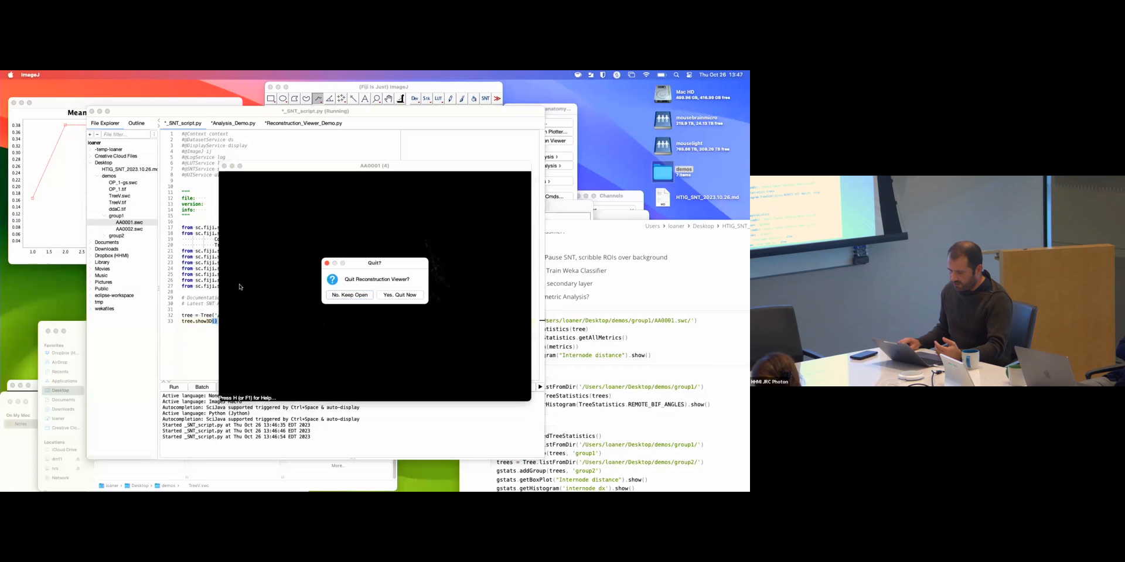
left_click(351, 295)
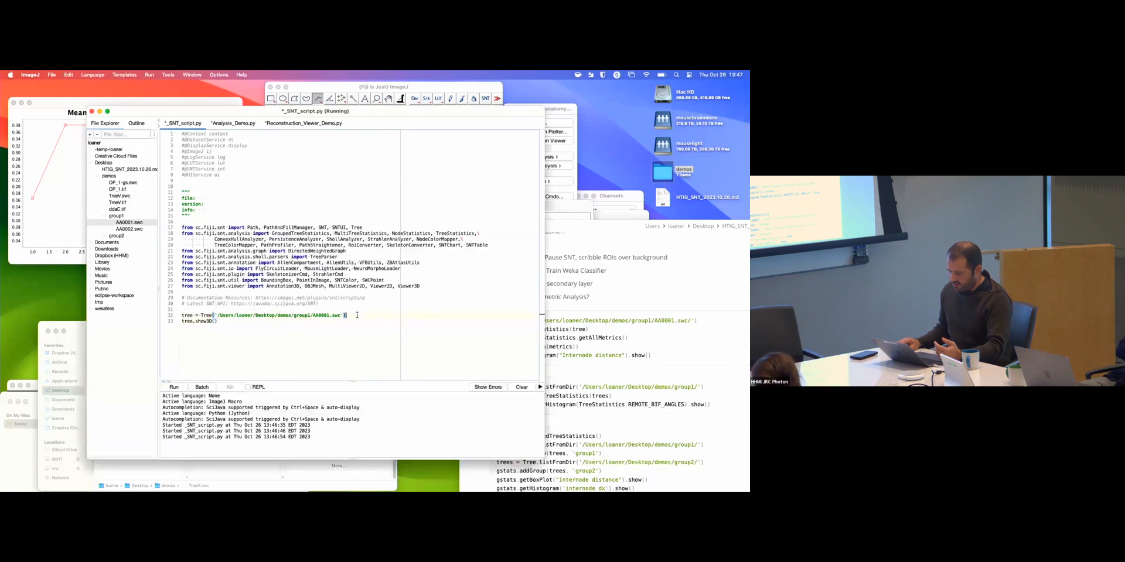
- Insert tree.setColor("red") above the show3D line, run the script, and quit the resulting Reconstruction Viewer
left_click(351, 316)
key("Return")
type("tree")
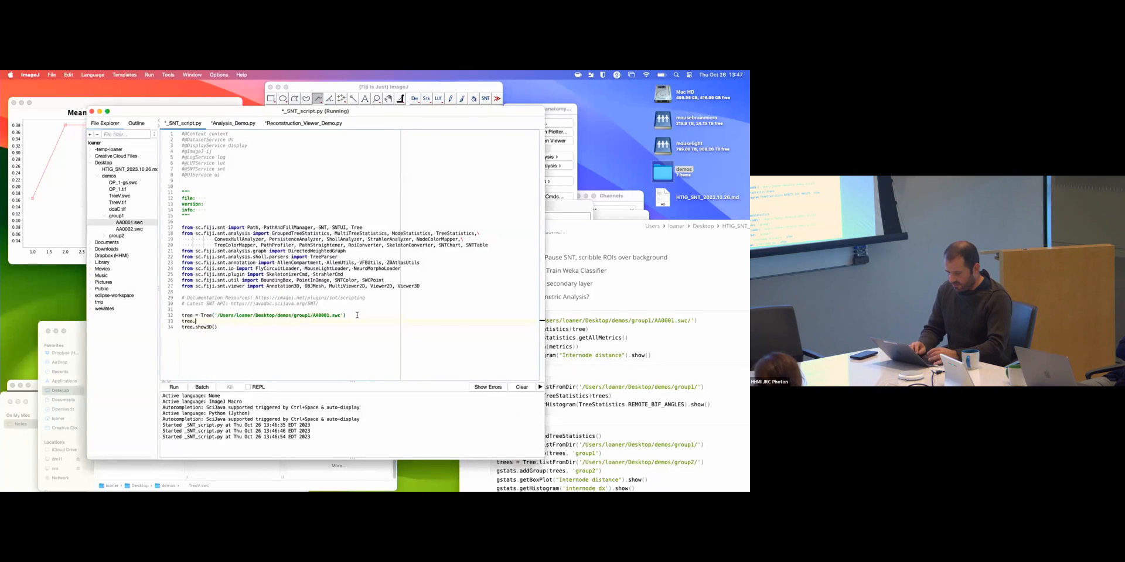
type(".color")
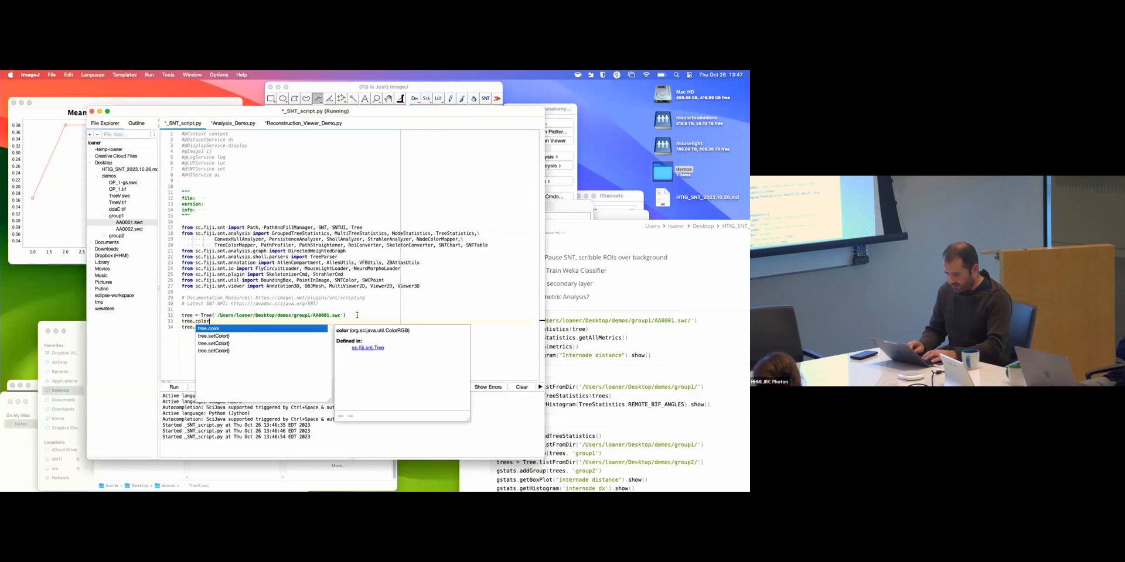
key("Down")
key("Return")
type("\"red")
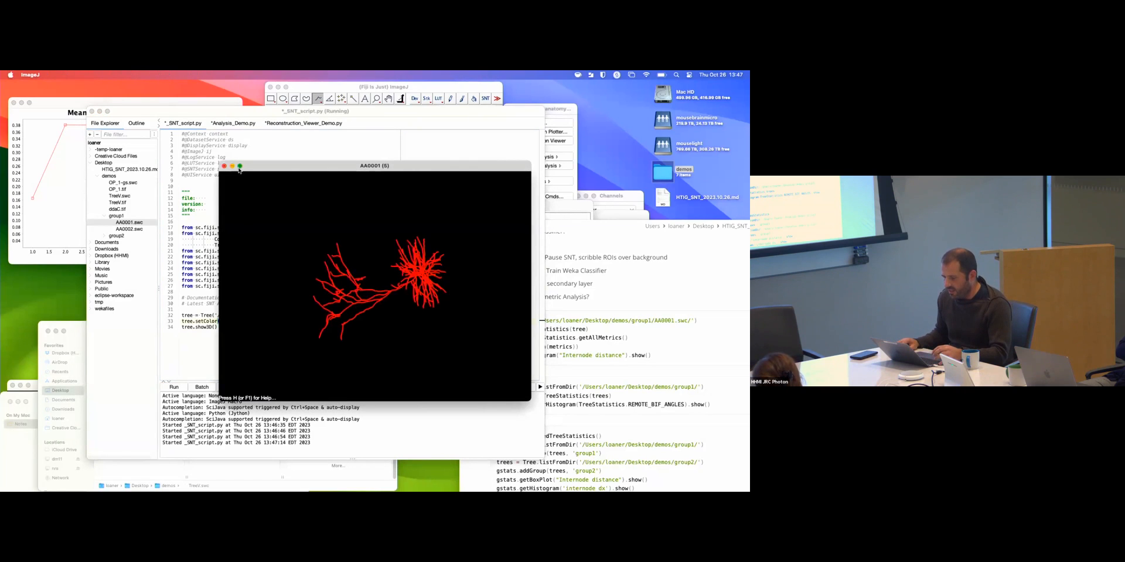
left_click(224, 166)
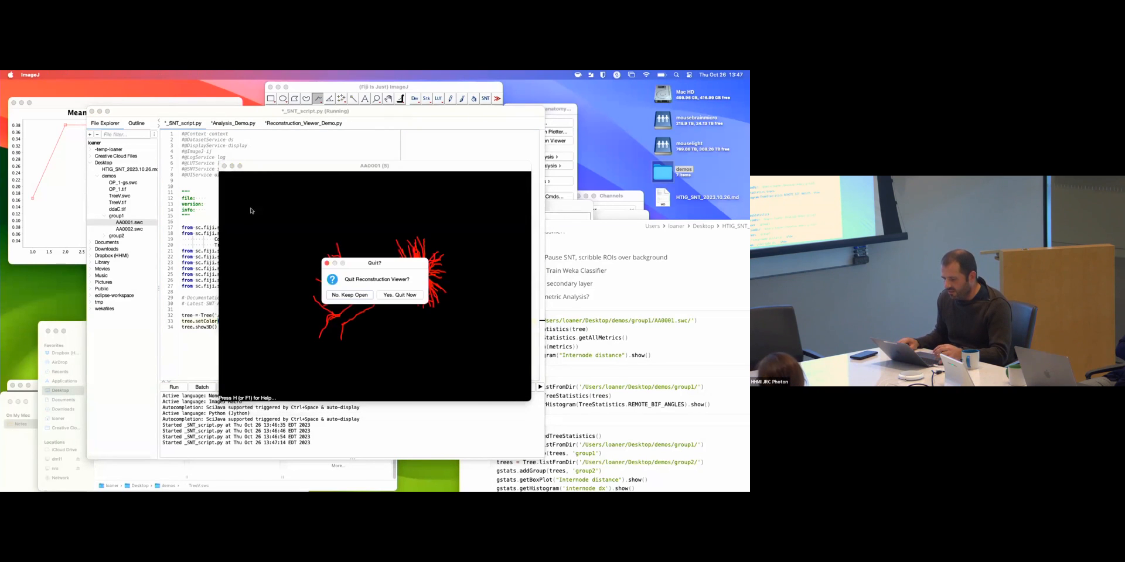
left_click(403, 295)
- Replace the setColor and show3D lines with stats = TreeStatistics(tree) and run the script
left_click_drag(218, 327, 181, 320)
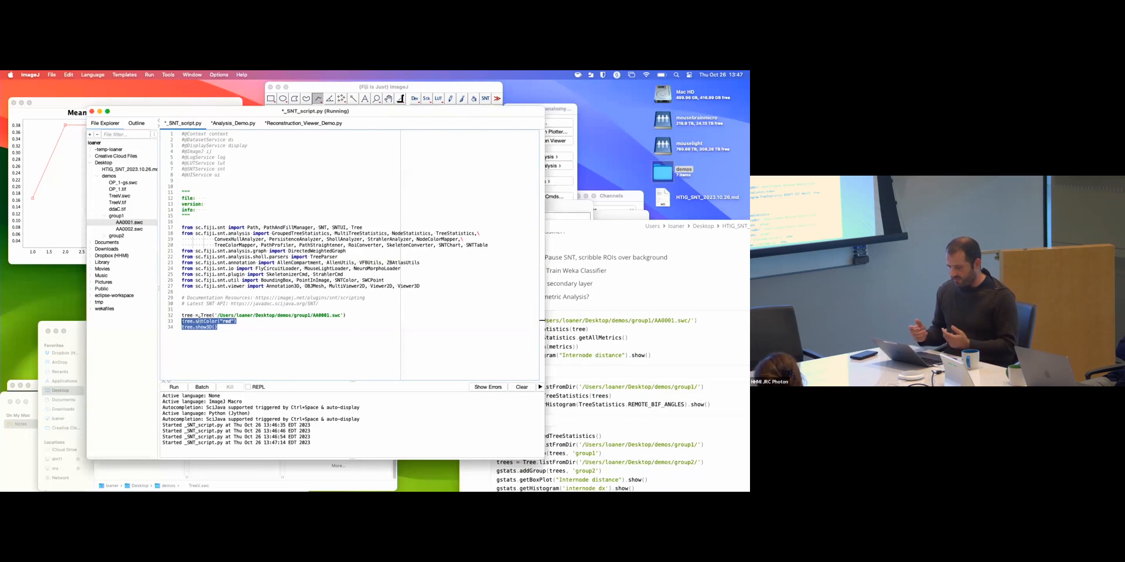
left_click(609, 359)
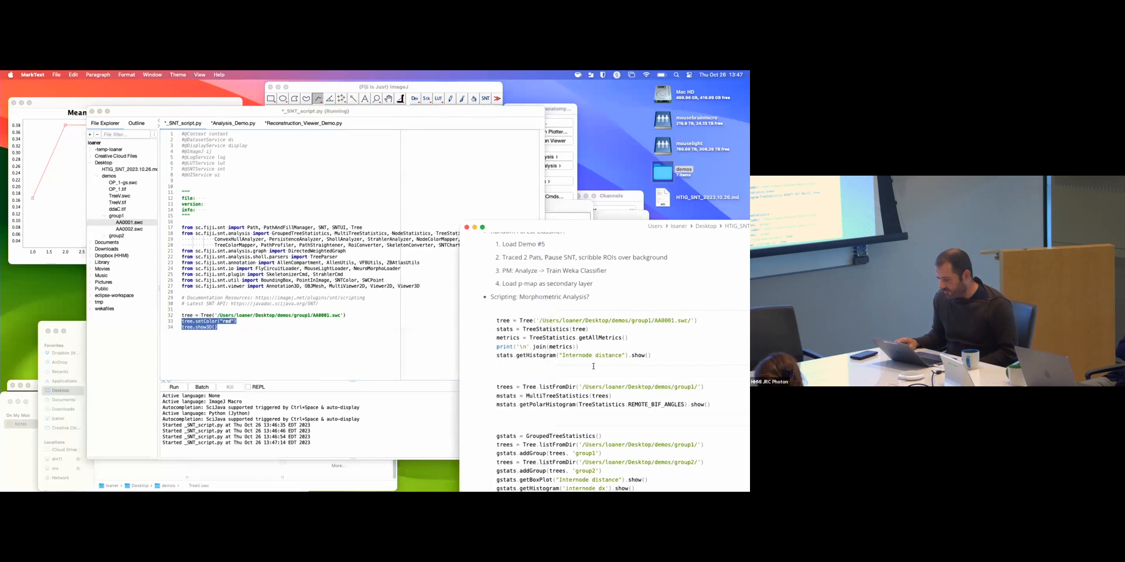
left_click(303, 327)
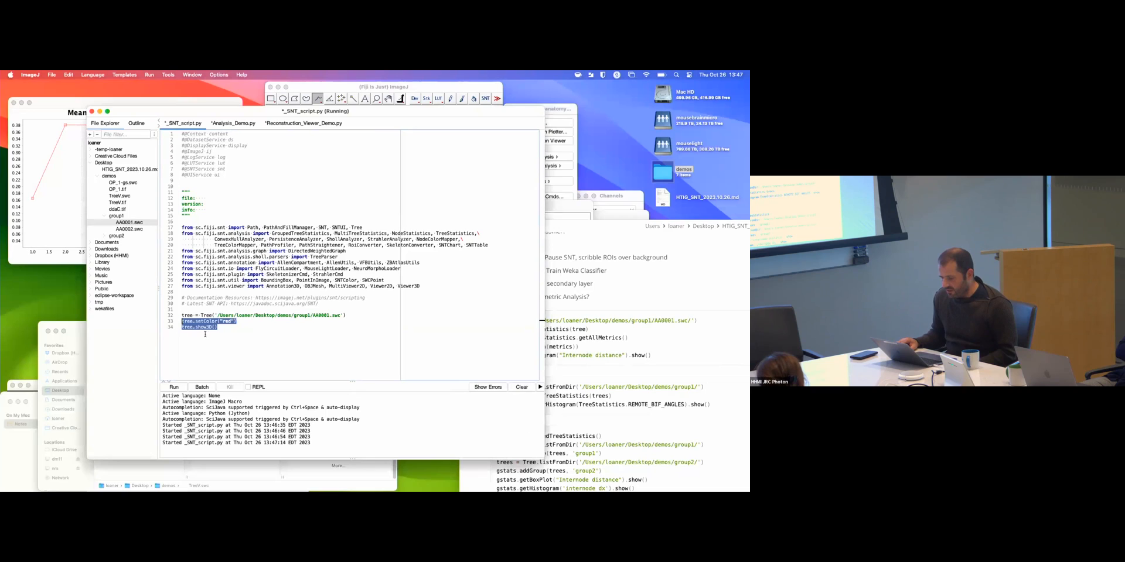
left_click(268, 348)
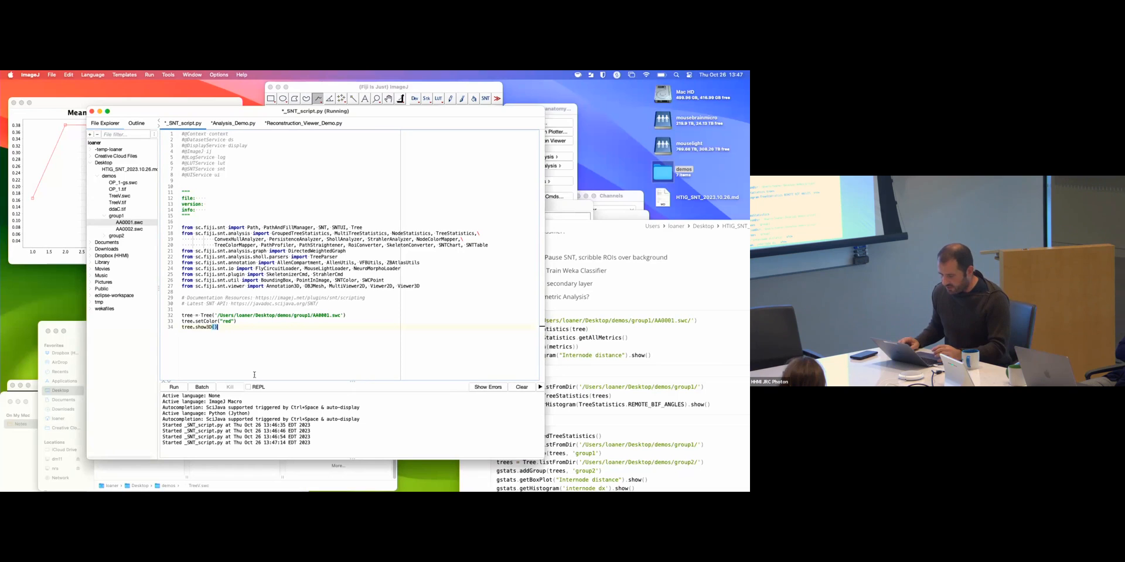
left_click_drag(218, 328, 174, 322)
key("BackSpace")
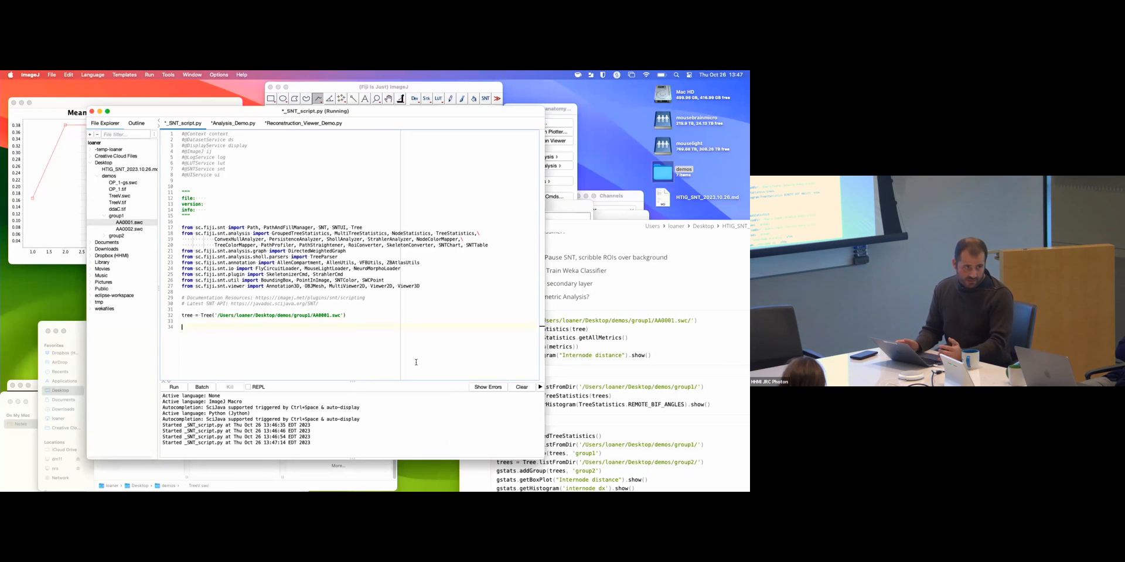
type("stats = TreeStatistics(tree")
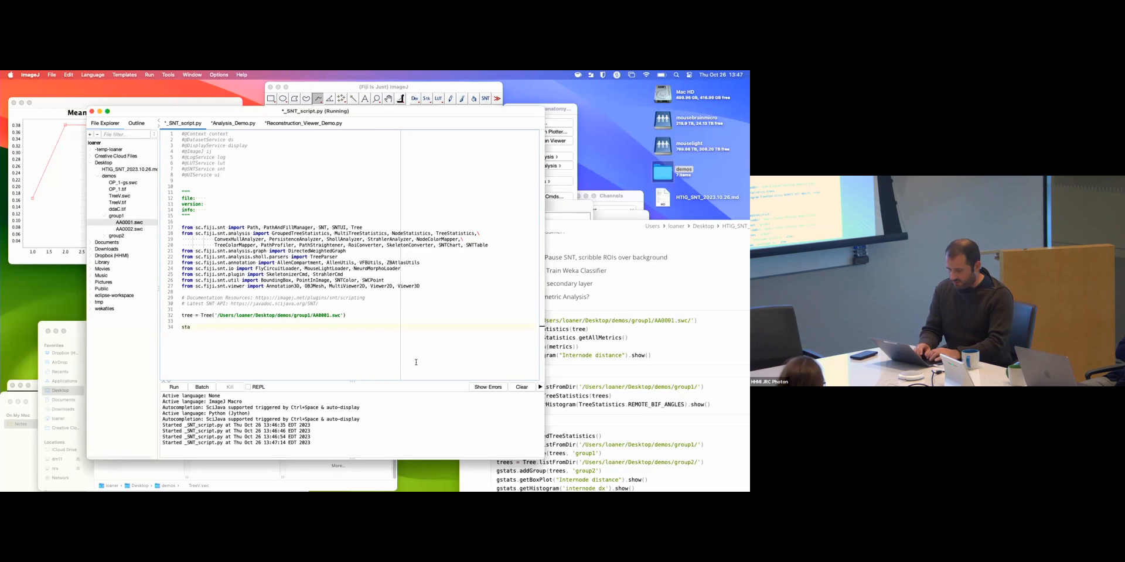
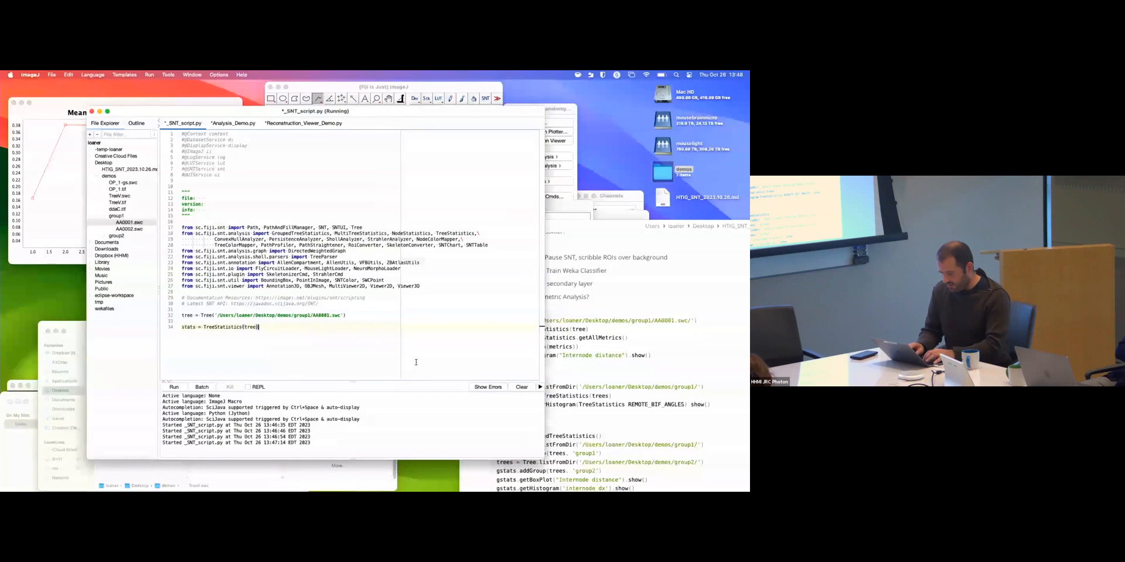
key("super+r")
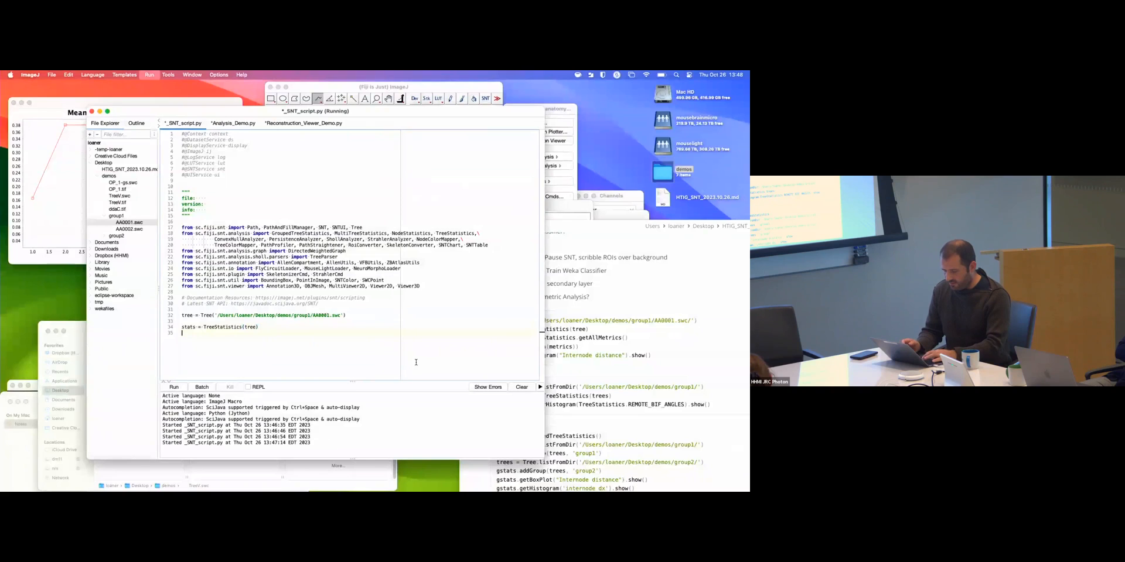
- Insert a stats.getHistogram() call below the TreeStatistics line, using the completion that takes one String argument
type("stats.")
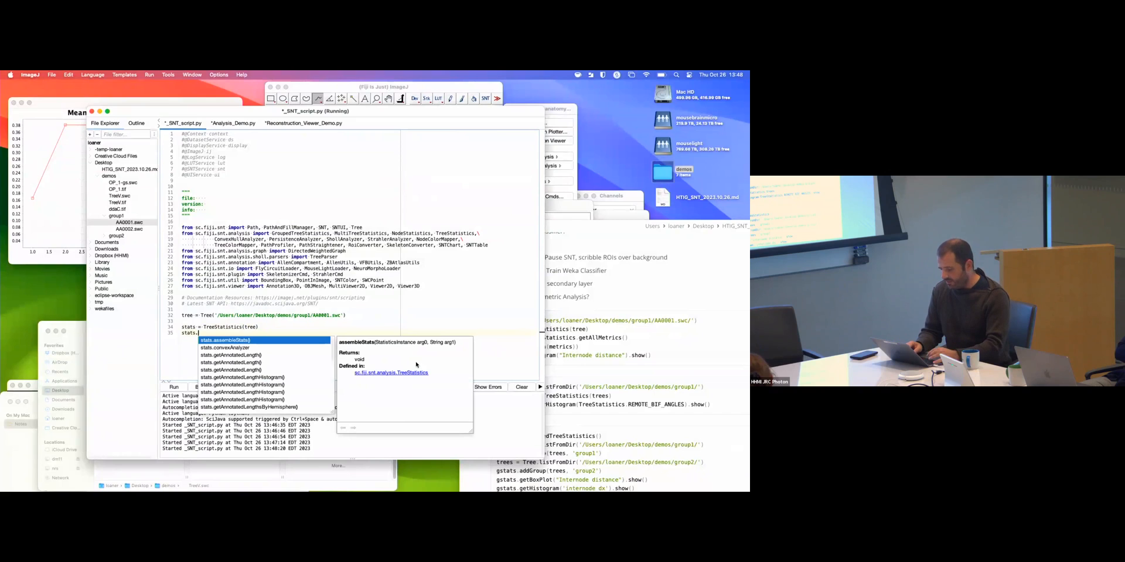
type("get")
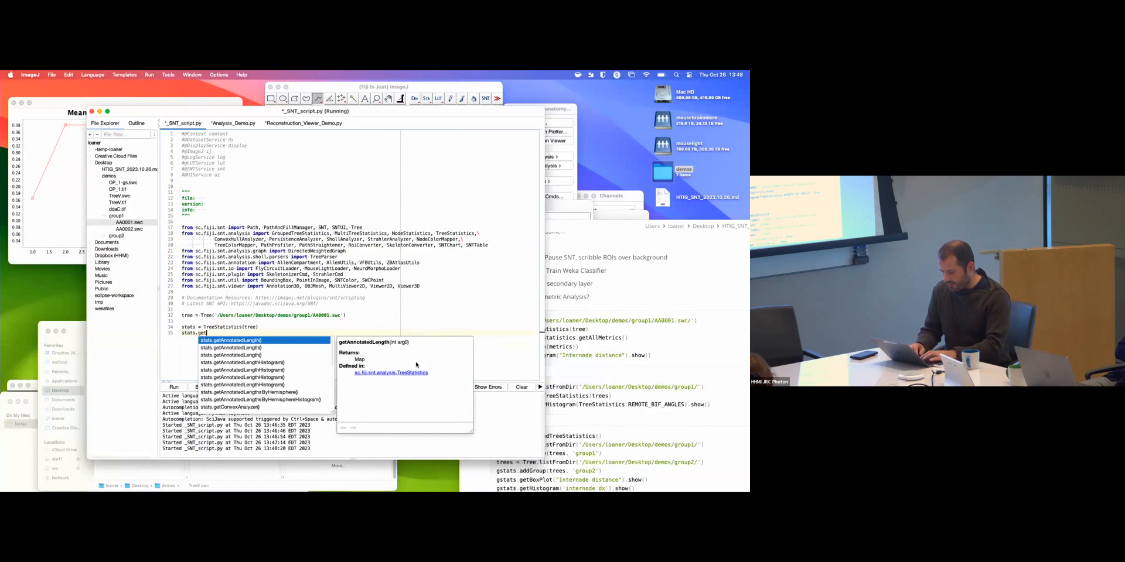
key("BackSpace")
key("BackSpace")
key("BackSpace")
type("his")
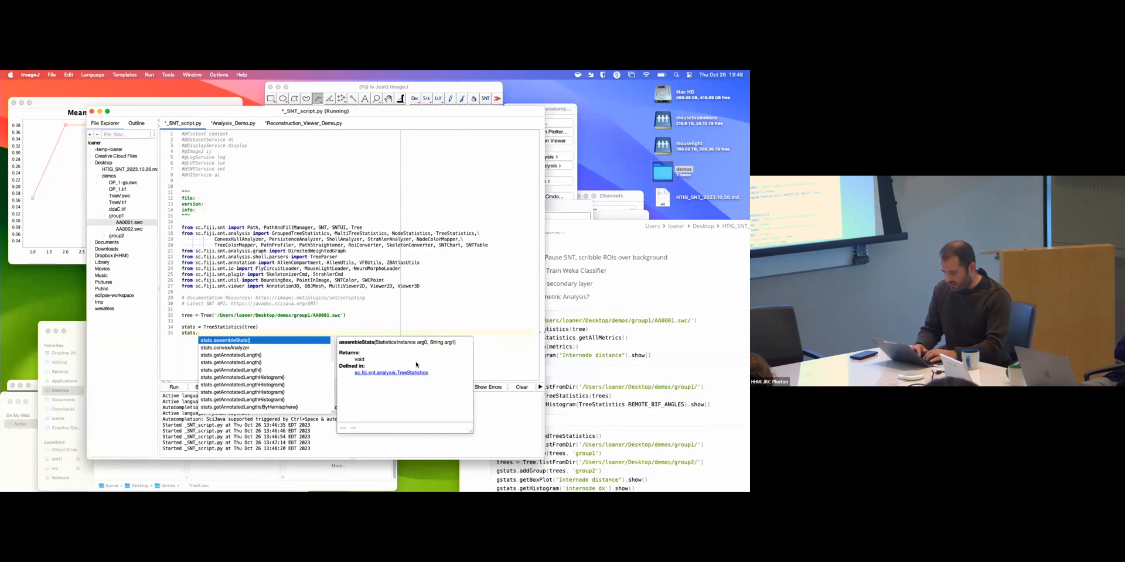
type("to")
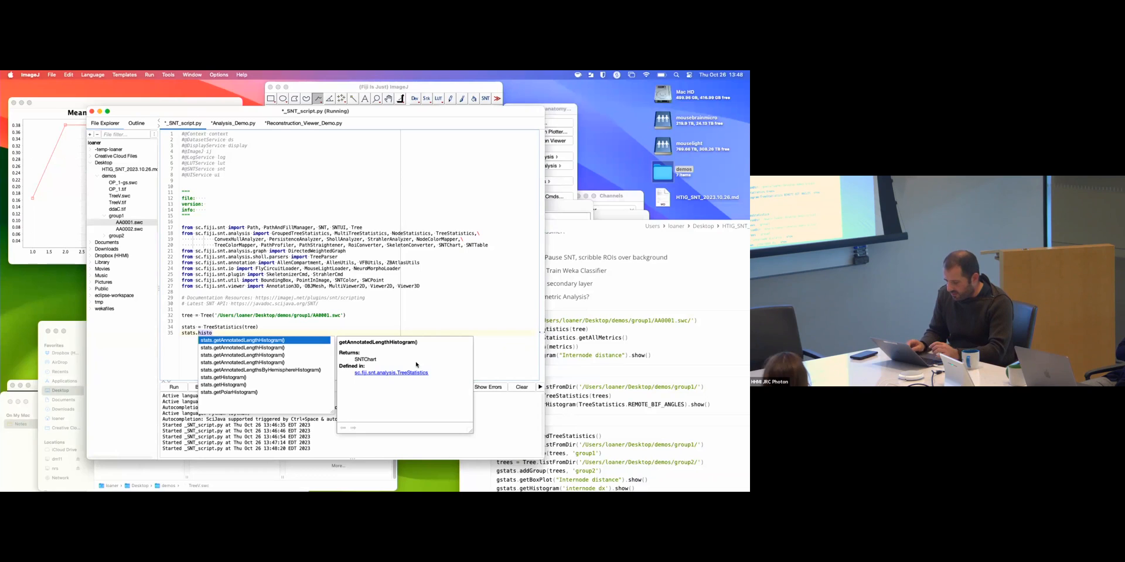
key("Down")
key("Down")
key("Down")
key("Down")
key("Down")
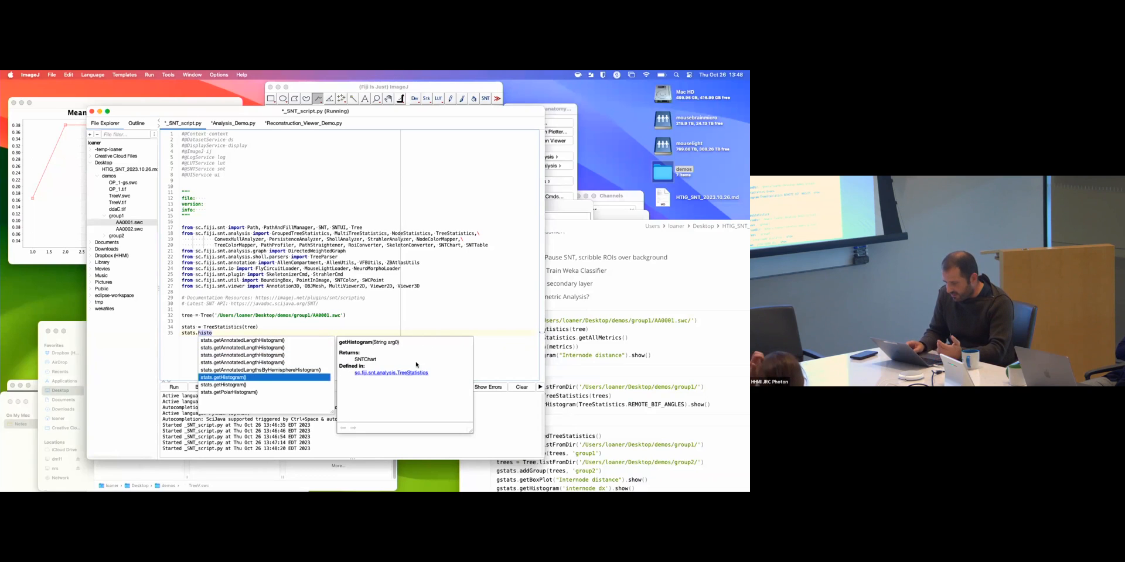
key("Return")
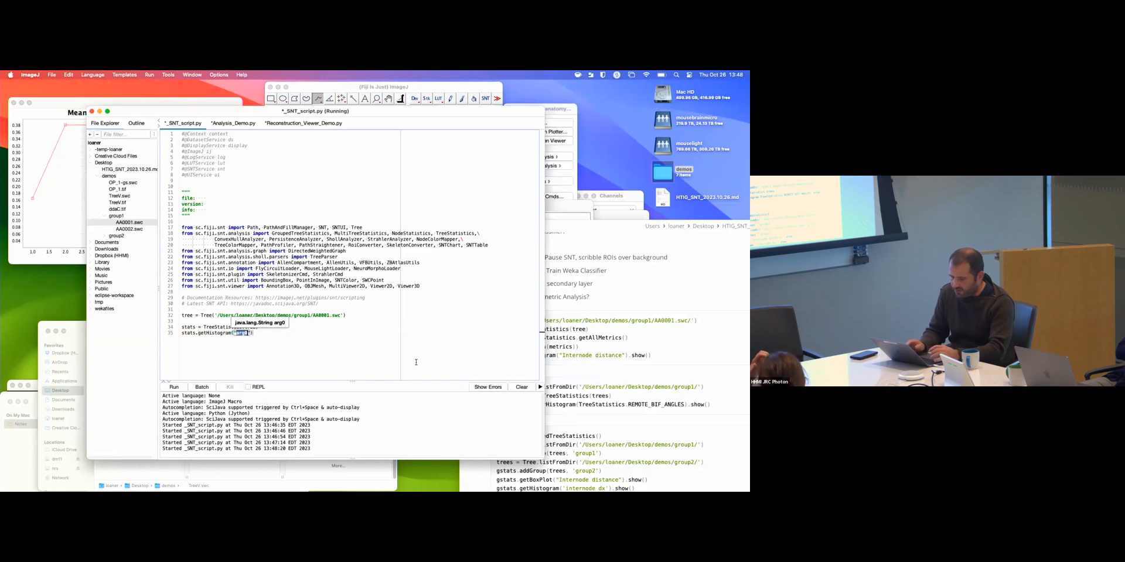
- Complete the call as stats.getHistogram("Internode distance").show(), run the script, and close the AA0001 histogram
type("\"Interno")
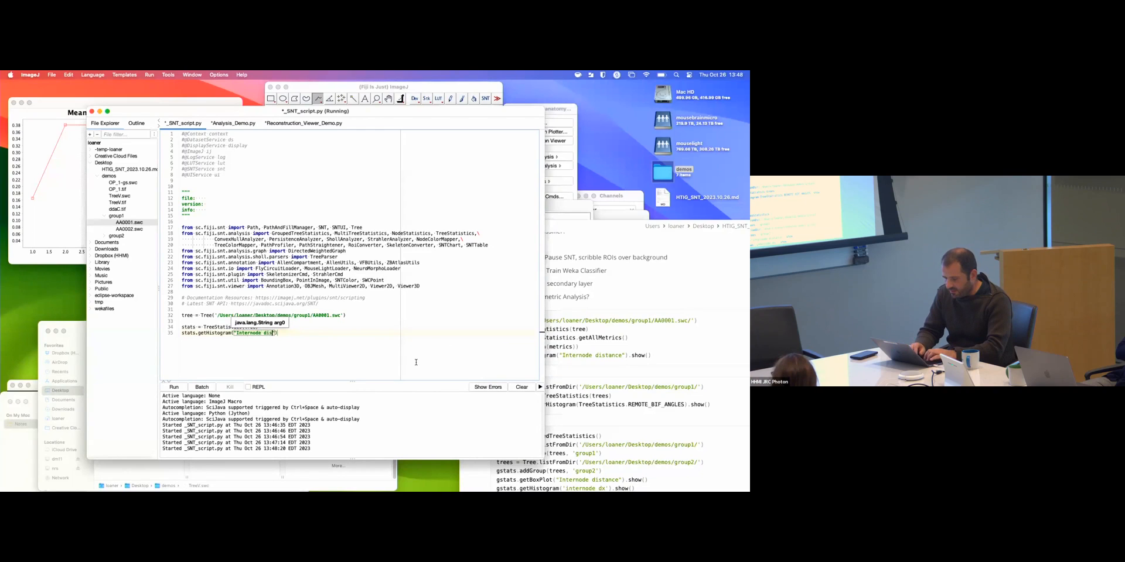
type("de distance).show()")
key("super+r")
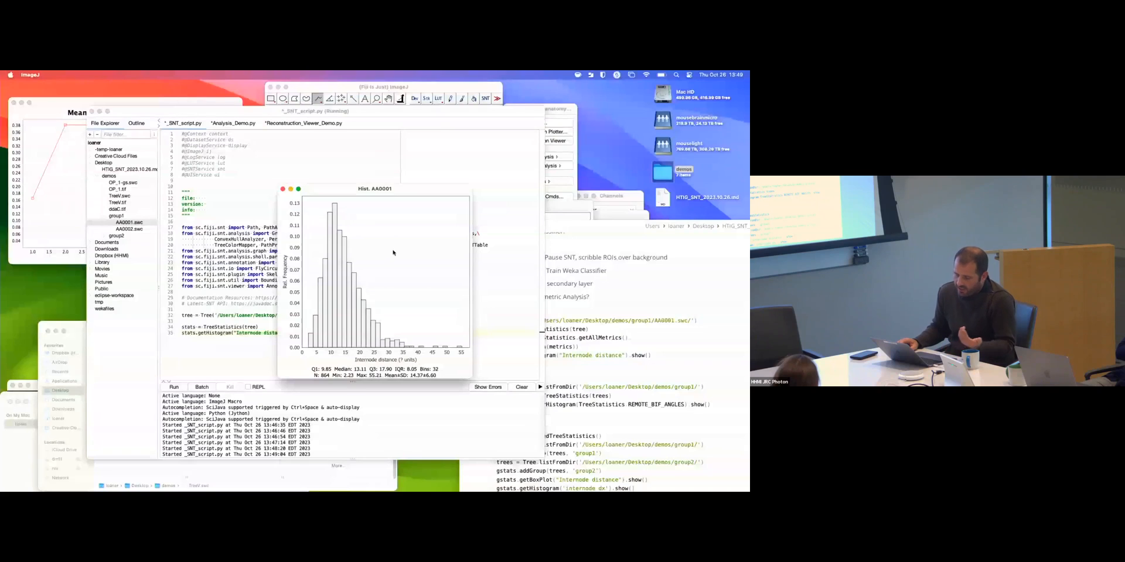
left_click_drag(348, 191, 436, 183)
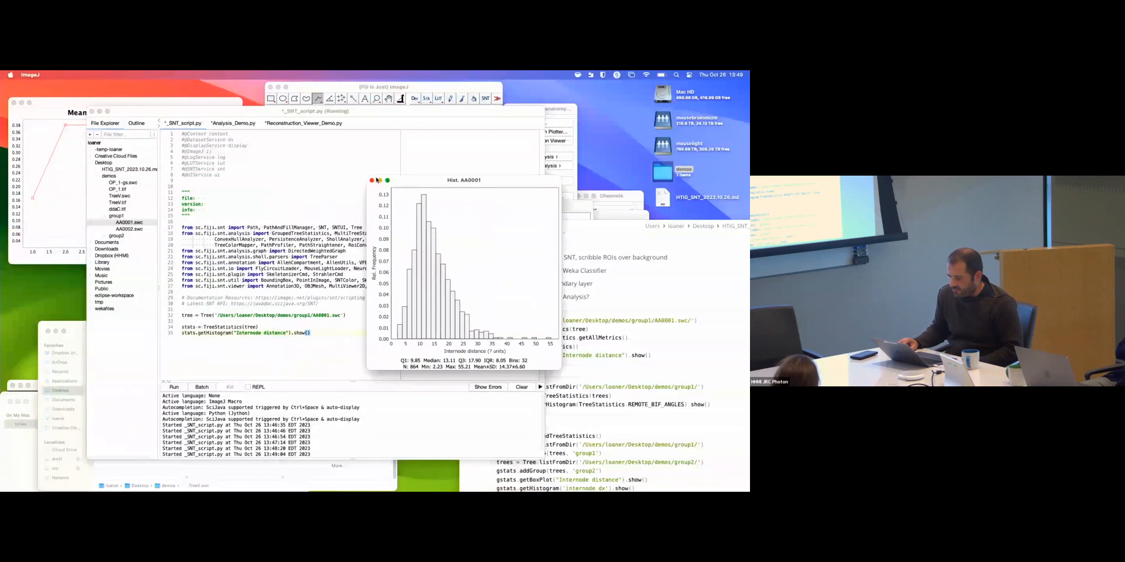
left_click(371, 182)
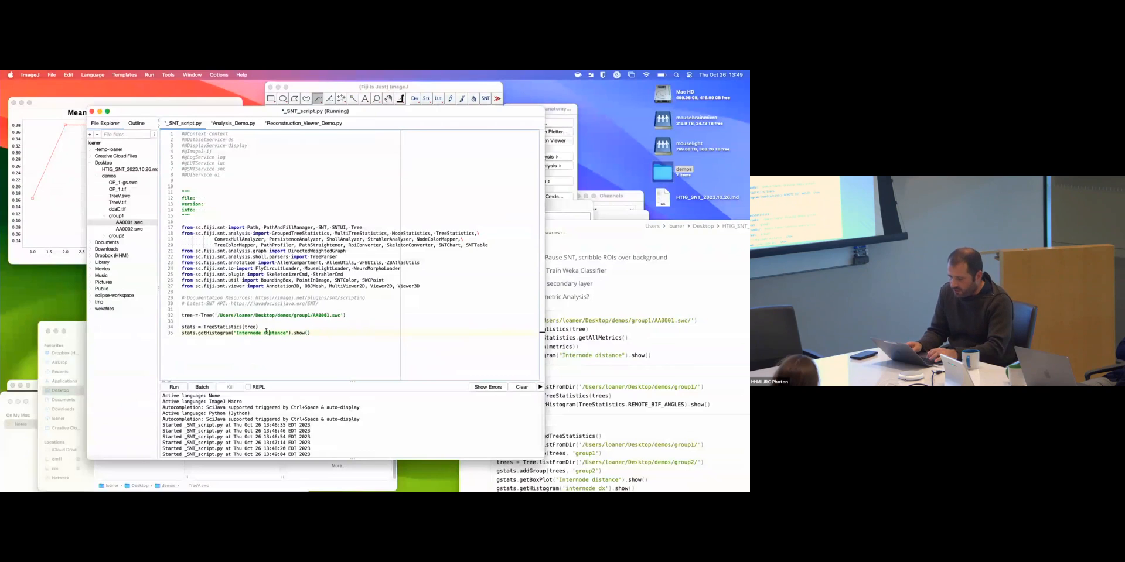
- Shorten the histogram's metric name to "Internode dx", run the script, and close the resulting histogram
key("BackSpace")
key("BackSpace")
key("BackSpace")
key("BackSpace")
key("BackSpace")
key("BackSpace")
key("BackSpace")
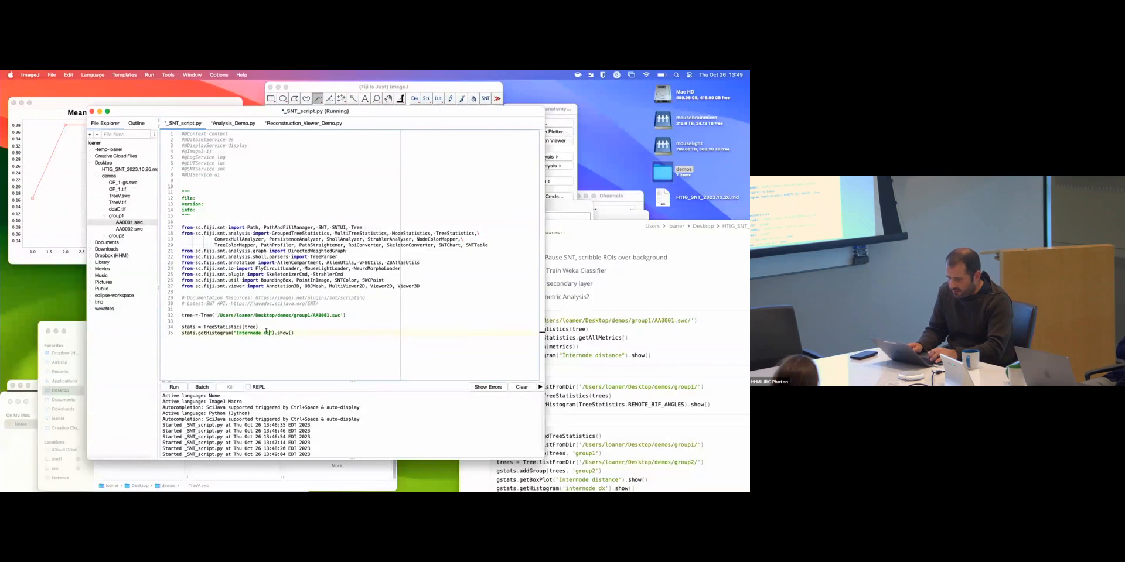
type("x")
key("super+r")
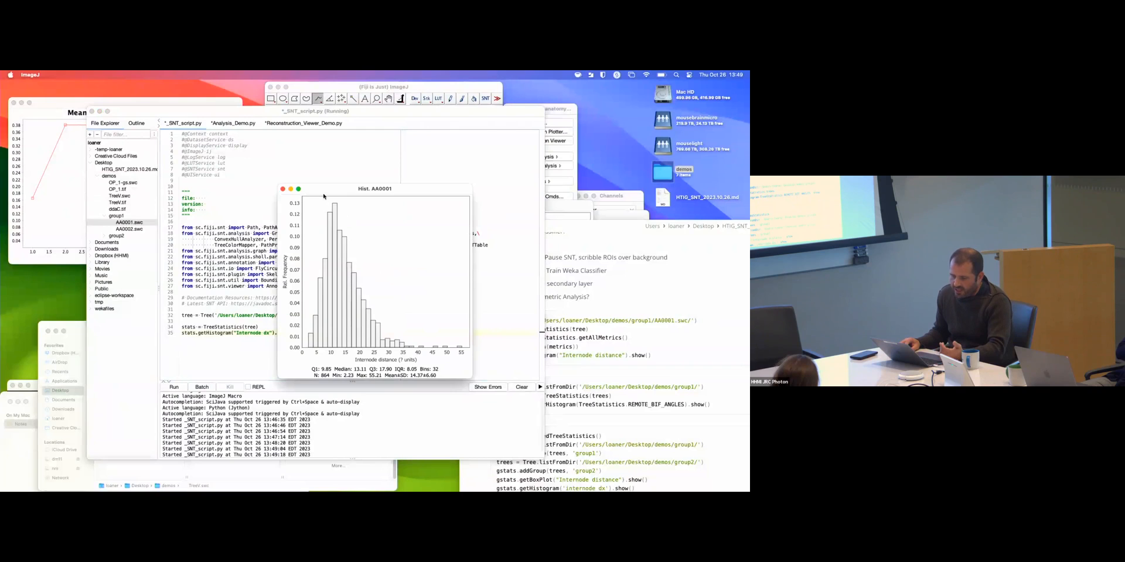
left_click_drag(324, 197, 375, 192)
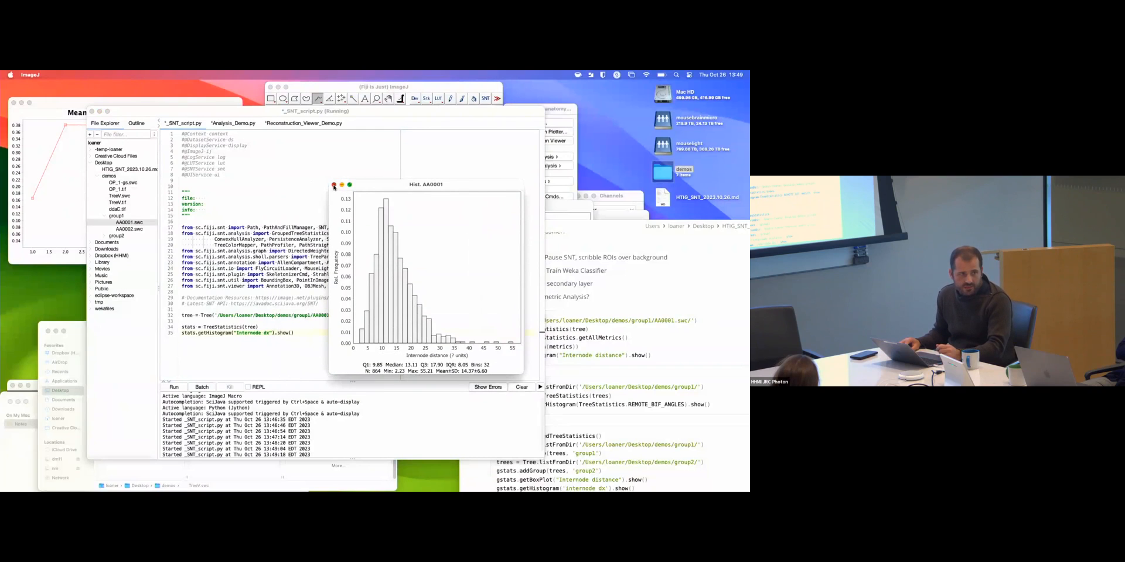
left_click(334, 186)
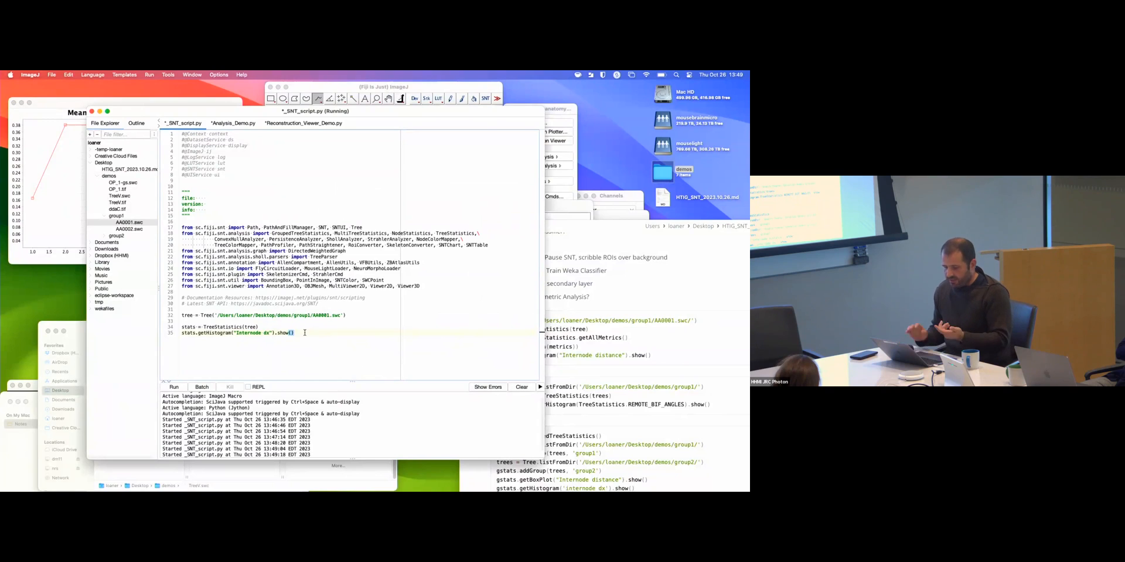
- Replace the stats and histogram lines with trees = Tree.listFromDir('/Users/loaner/Desktop/demos/group1/') and mstats = MultiTreeStatistics(trees), taken from the notes
left_click(640, 414)
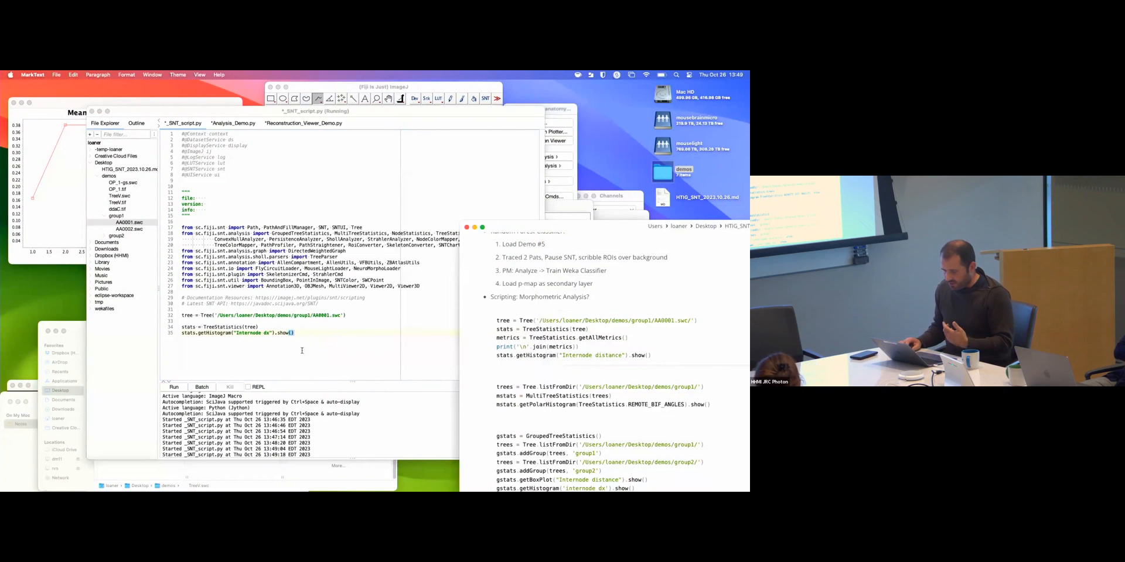
left_click(595, 388)
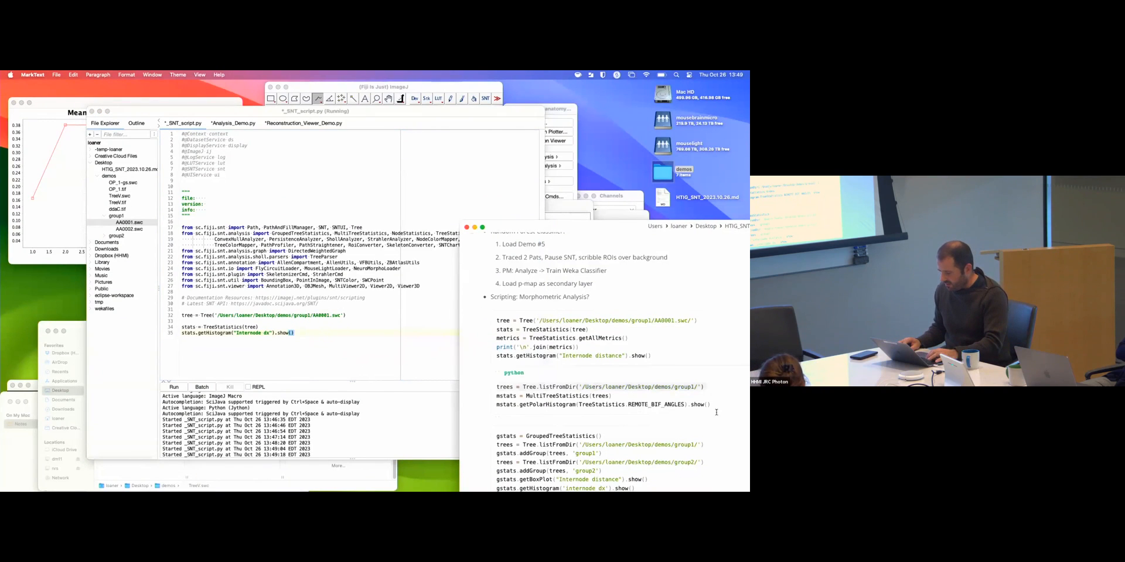
left_click(300, 342)
left_click_drag(300, 342, 182, 322)
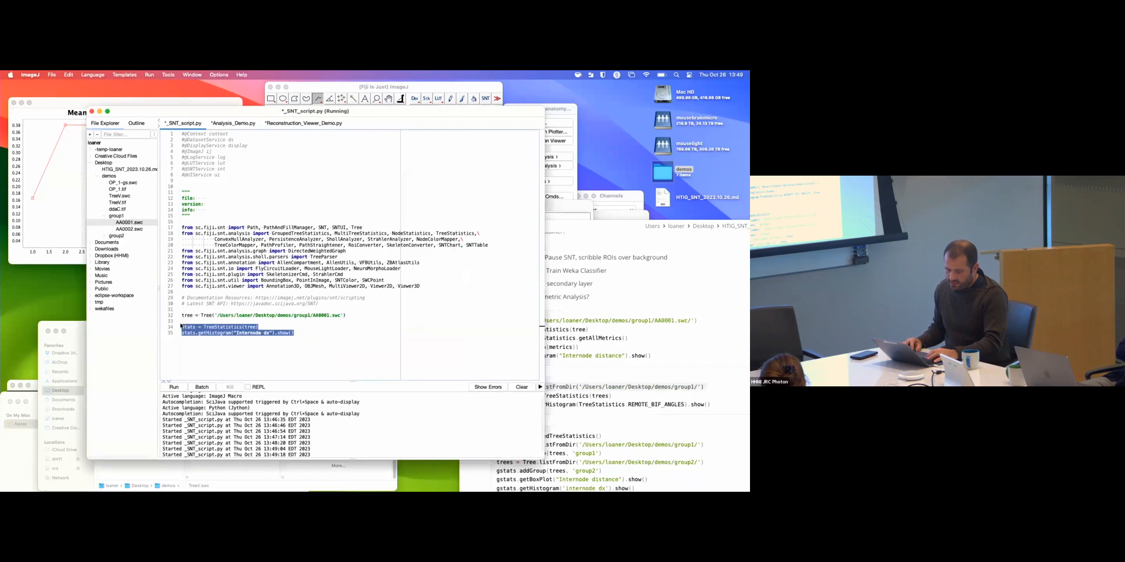
type("trees = Tree.listFromDir('/Users/loaner/Desktop/demos/group1/')")
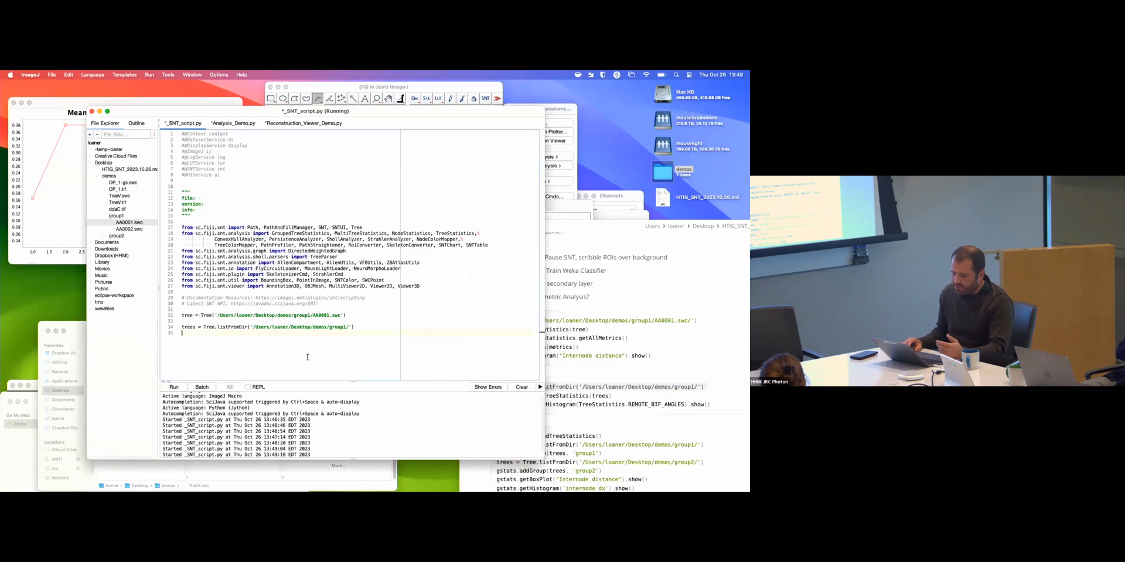
left_click(559, 375)
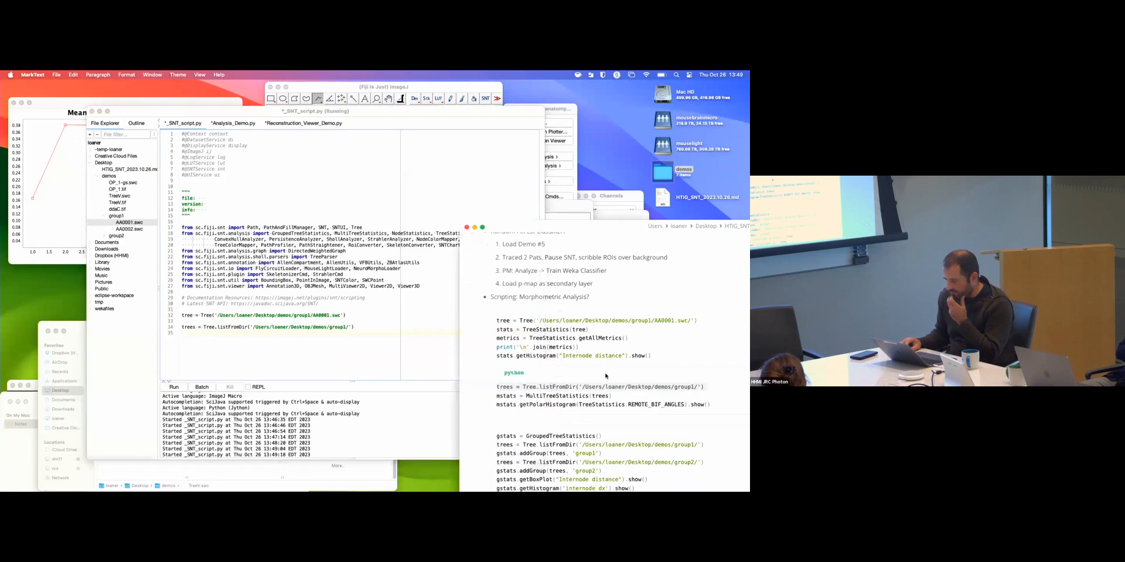
left_click(330, 347)
type("mstats = MultiTreeStatistics(trees)")
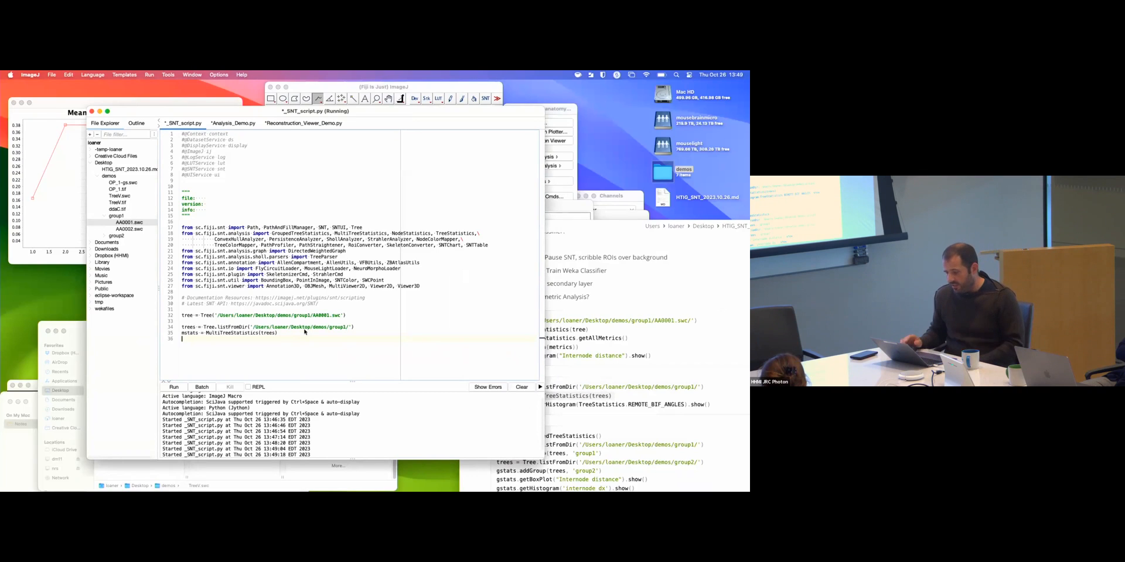
- Add mstats.getHistogram("Internode dx").show() below the mstats line, run the script, and return to the editor
type("ms")
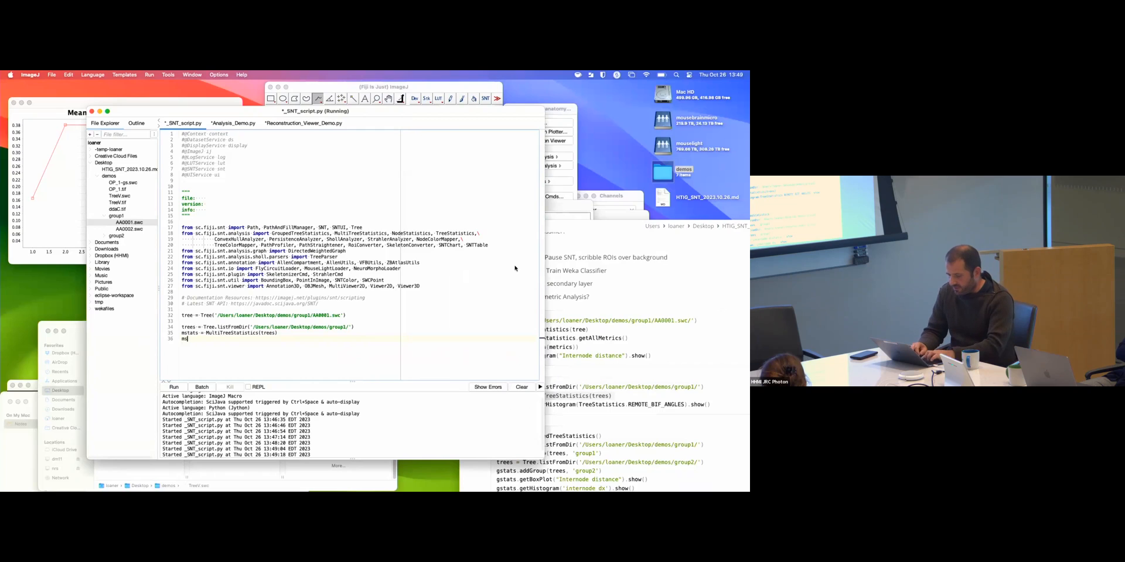
type("tat")
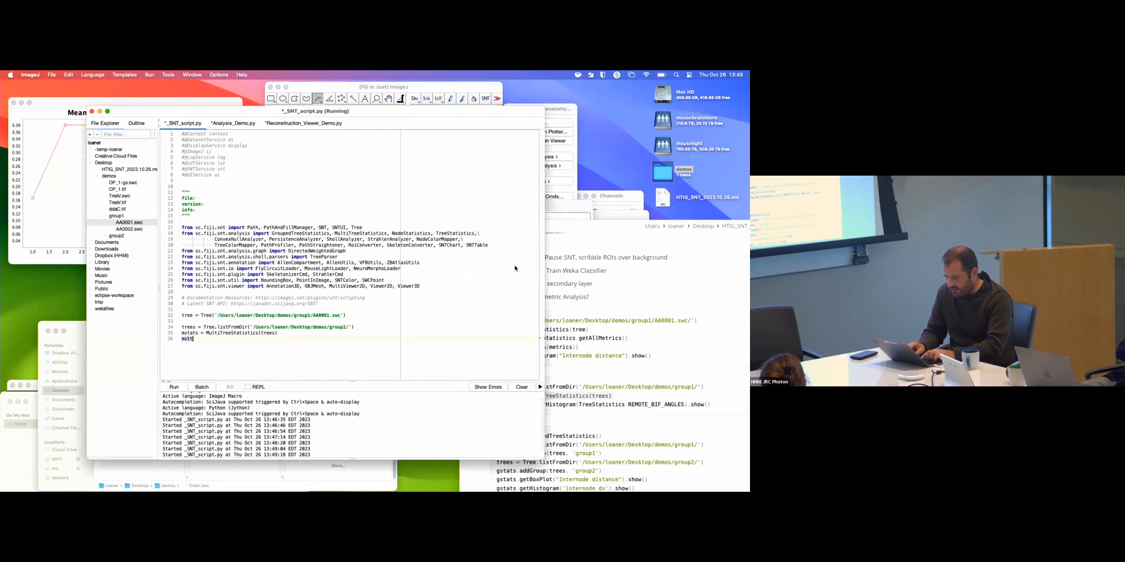
key("BackSpace")
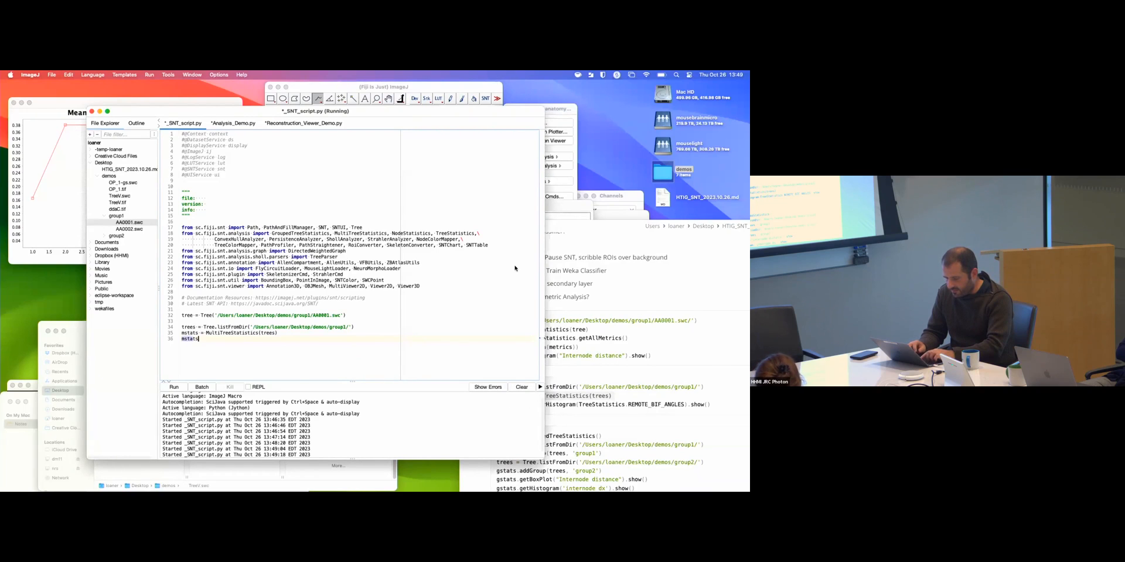
type("ts.getHistogram(\"arg0\")")
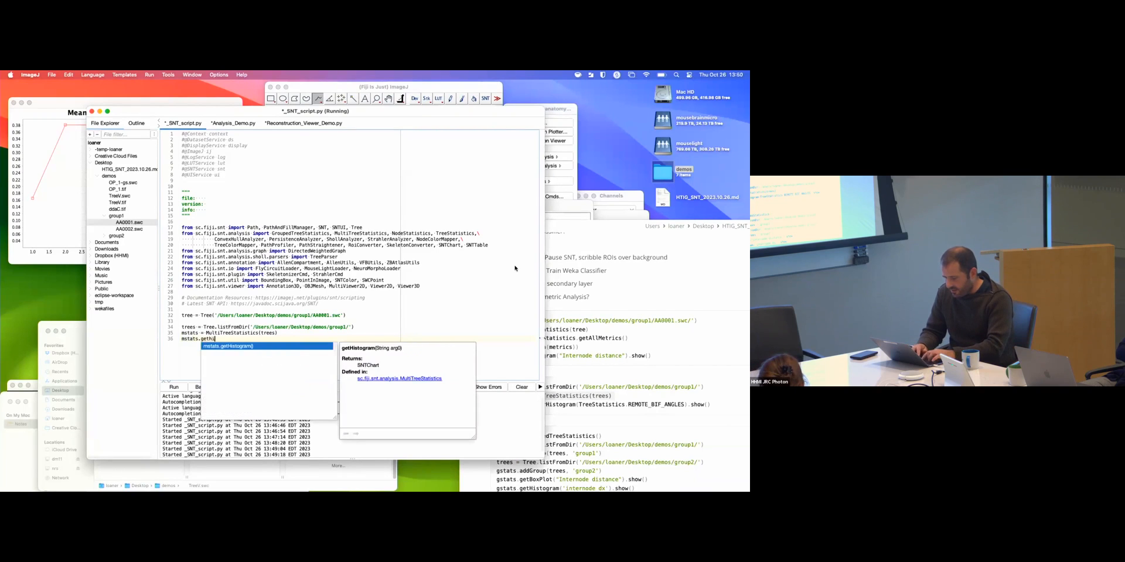
key("Return")
type("\"Inter")
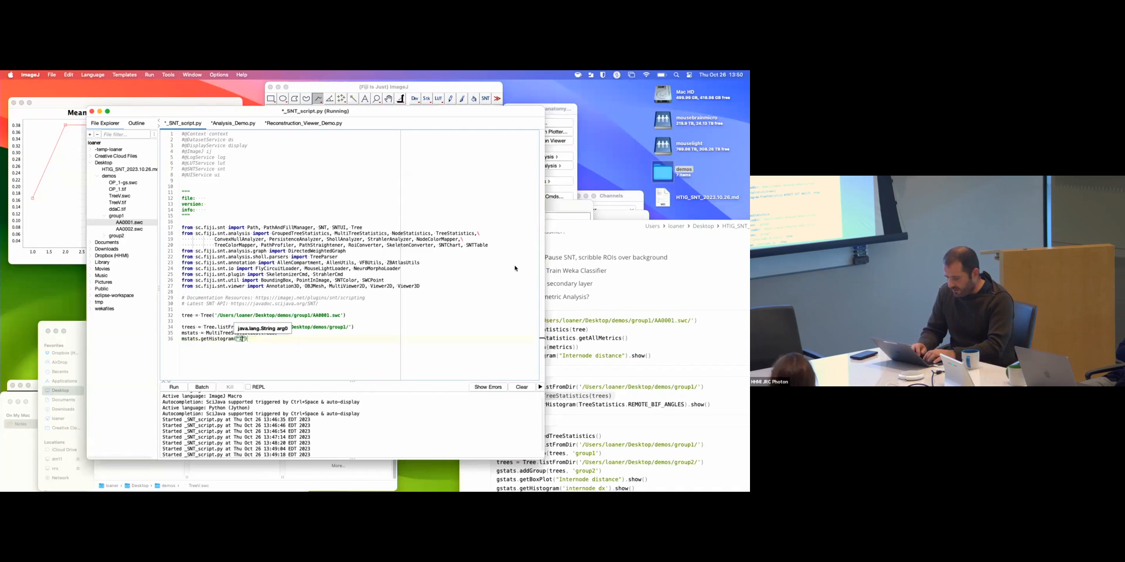
type("node dx")
key("Return")
type(".")
type(")")
key("super+r")
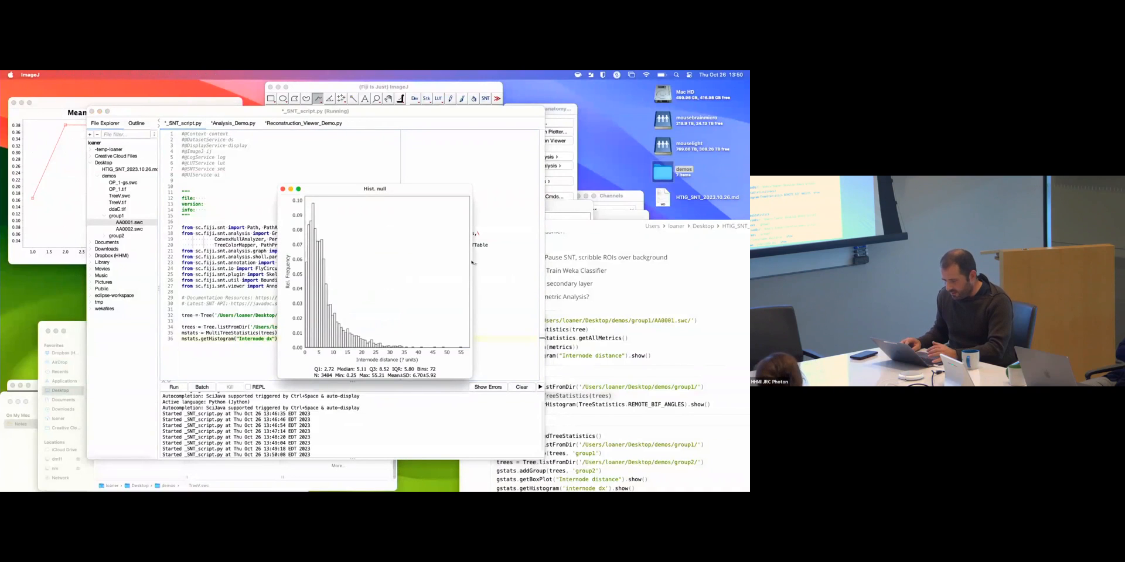
left_click_drag(343, 191, 356, 191)
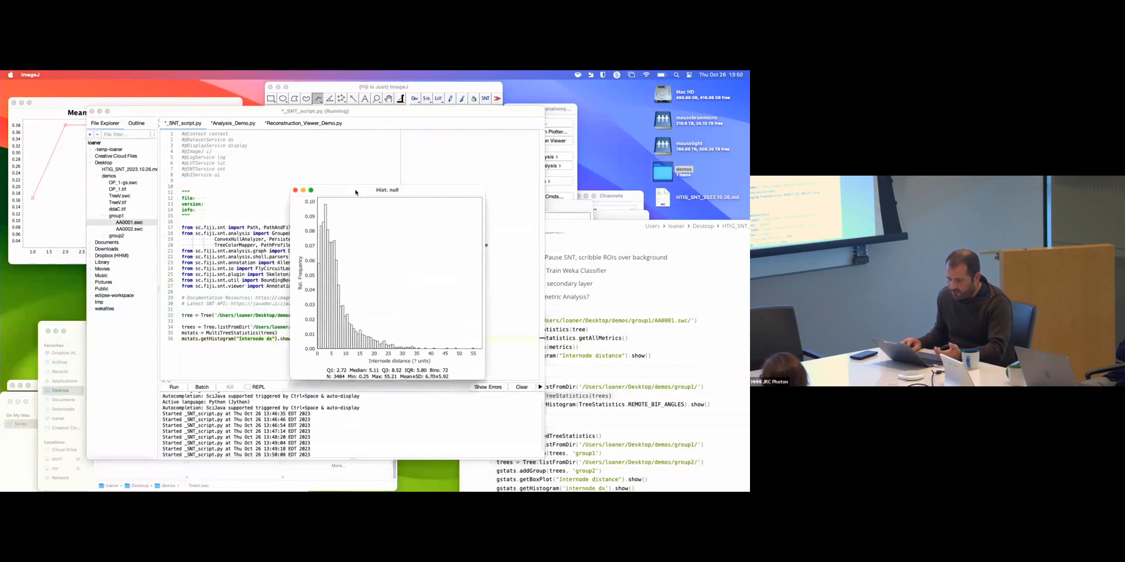
left_click(536, 266)
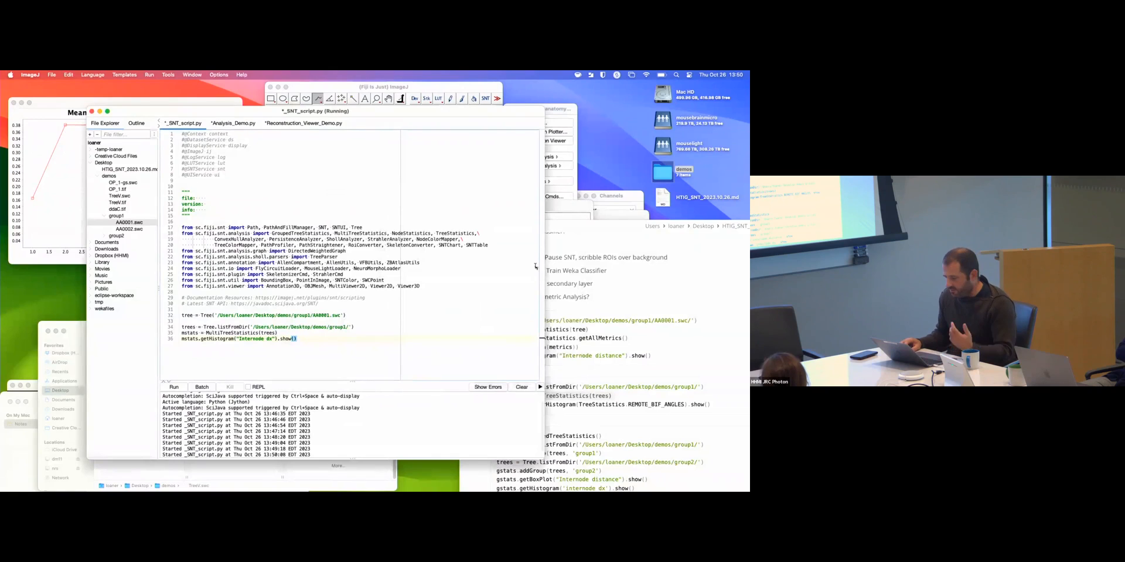
- Replace the histogram line with mstats.getPolarHistogram(TreeStatistics.REMOTE_BIF_ANGLES).show() from the notes, run the script, and close the polar histogram
left_click(646, 351)
scroll(581, 409, "down", 1)
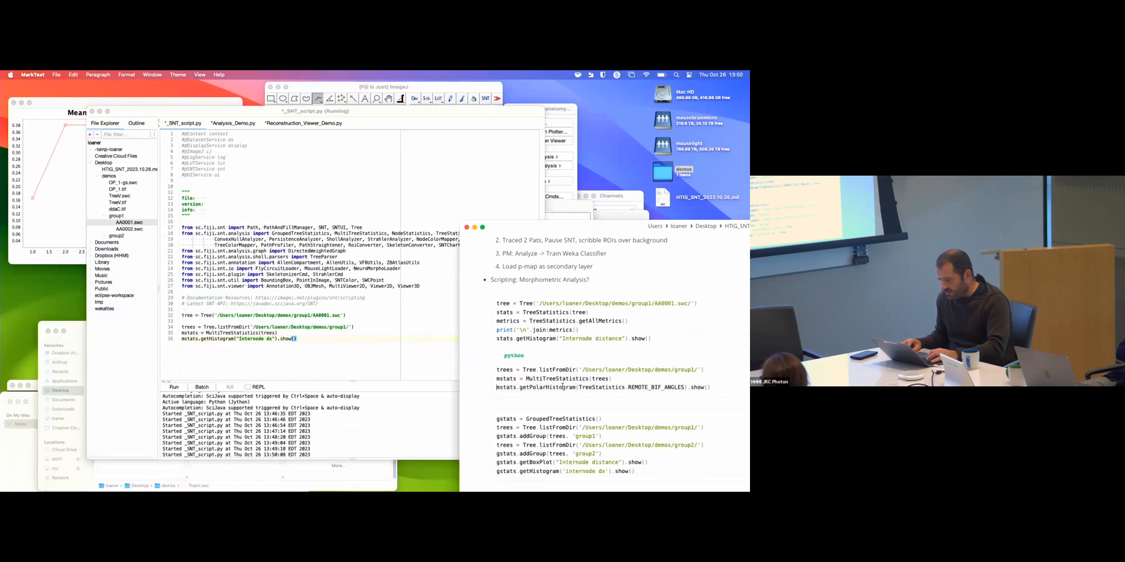
left_click(254, 342)
triple_click(252, 340)
type("mstats.getPolarHistogram(TreeStatistics.REMOTE_BIF_ANGLES).show()")
key("super+r")
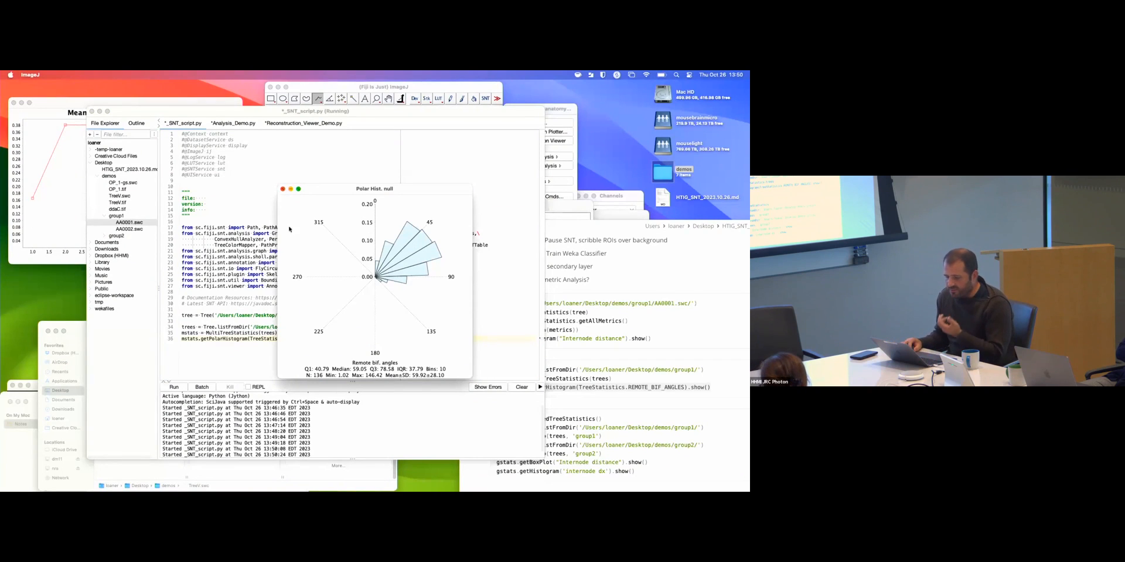
left_click(282, 189)
- Copy the GroupedTreeStatistics block for group1 and group2 from the notes and paste it over the trees and mstats lines
left_click(574, 235)
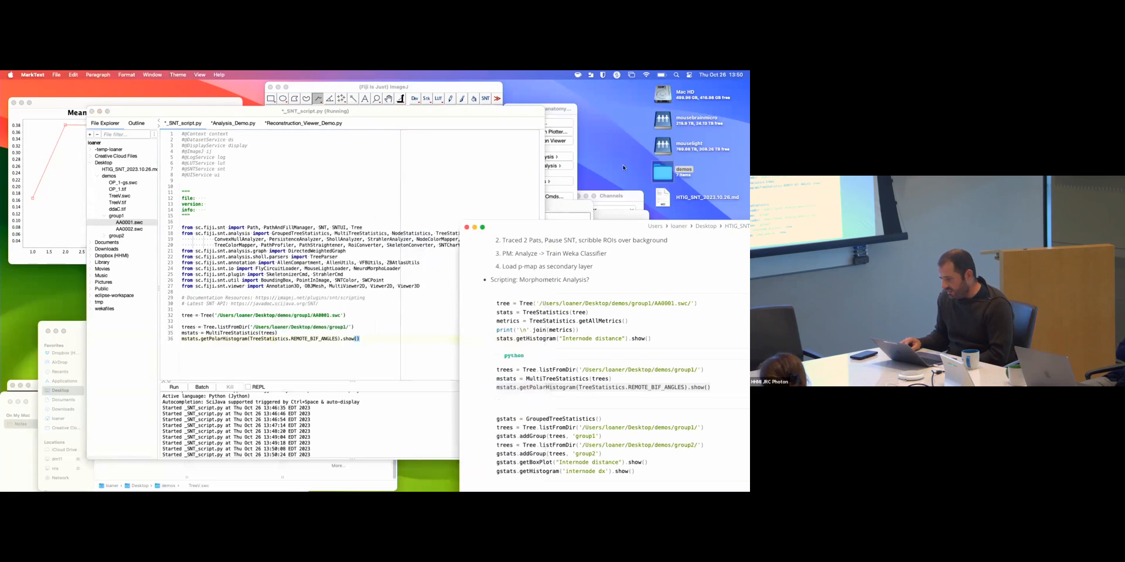
left_click_drag(567, 226, 572, 181)
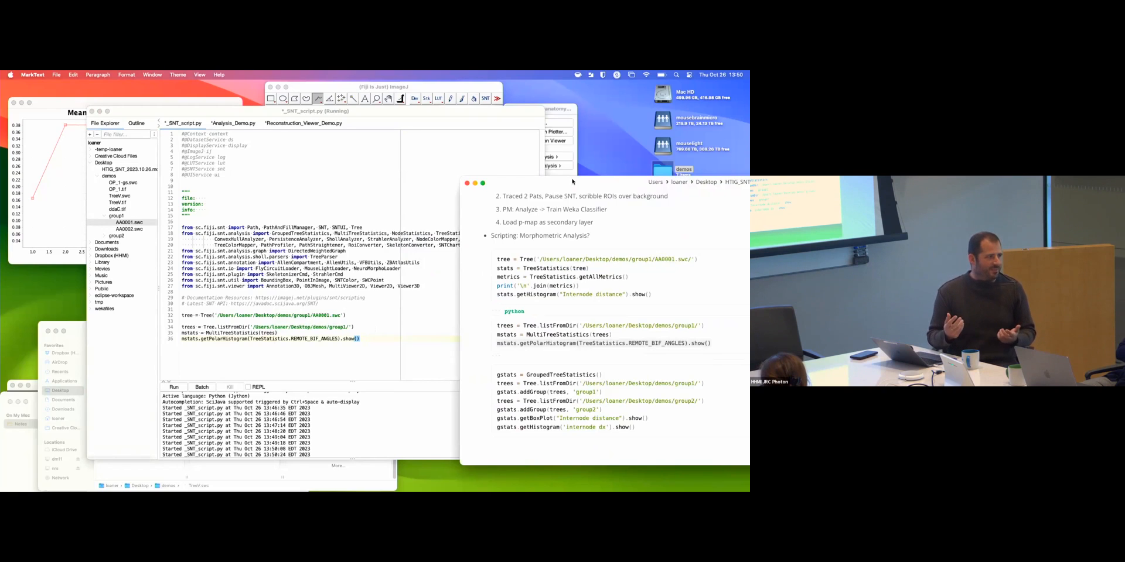
left_click_drag(497, 375, 634, 428)
key("cmd+c")
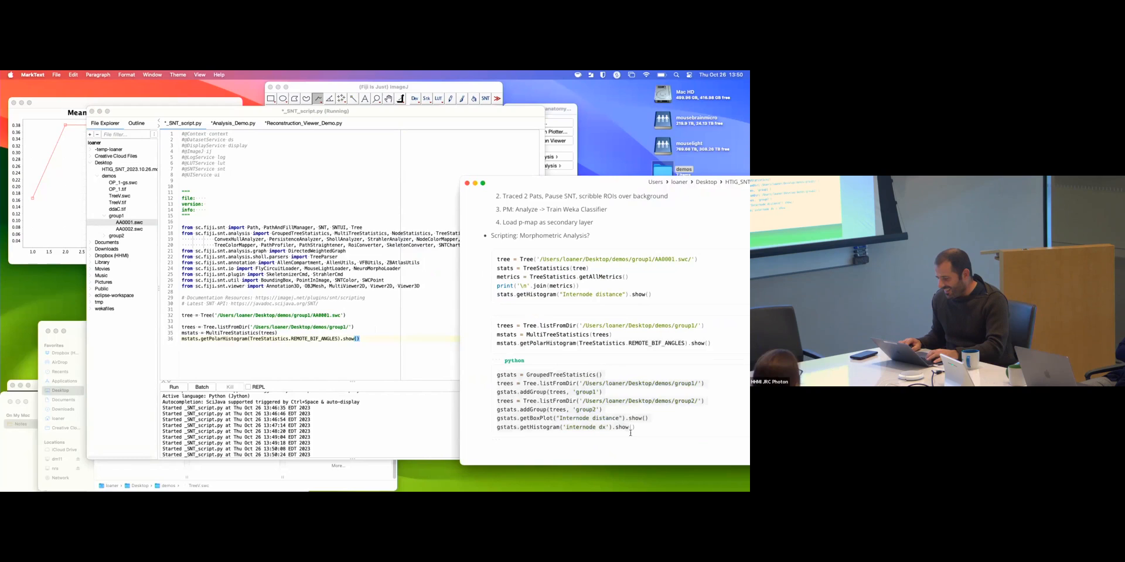
left_click(333, 343)
left_click_drag(182, 327, 360, 339)
key("cmd+v")
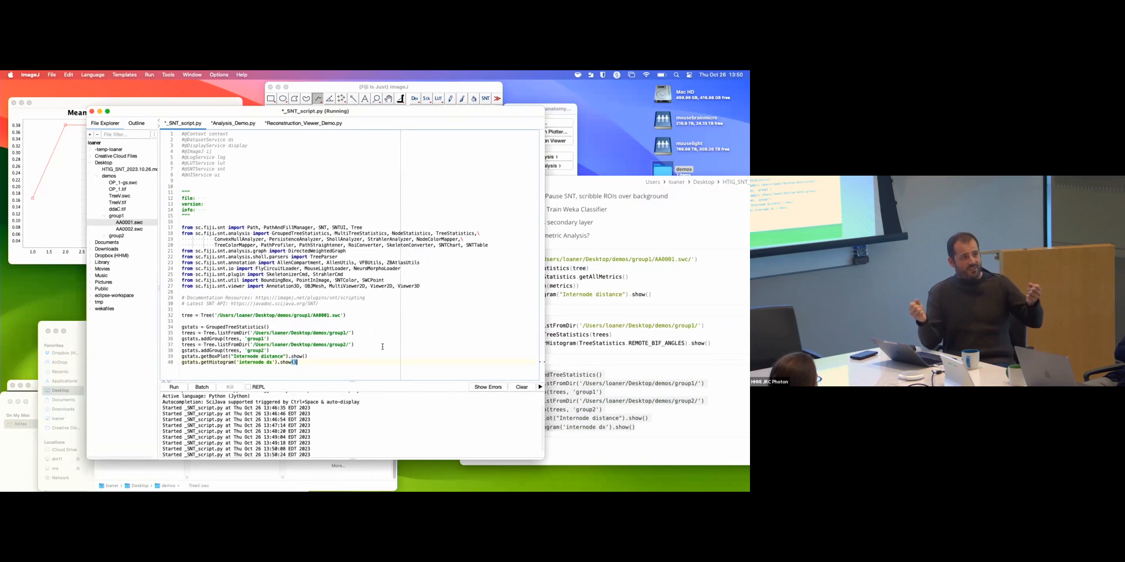
left_click(342, 345)
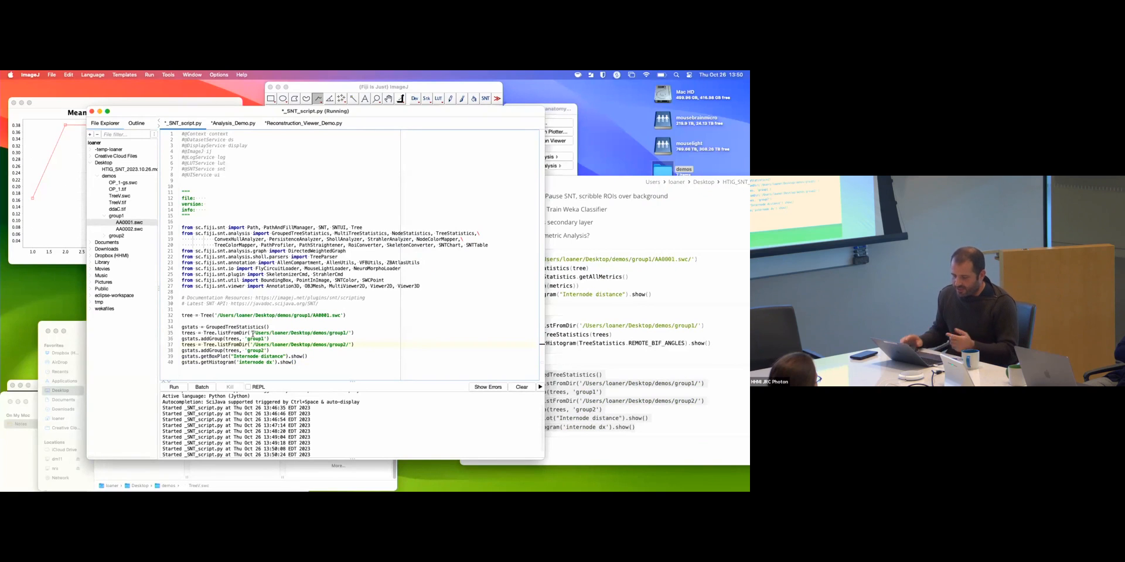
- Run the GroupedTreeStatistics script and place the grouped histogram and the box plot side by side
left_click(327, 354)
key("super+r")
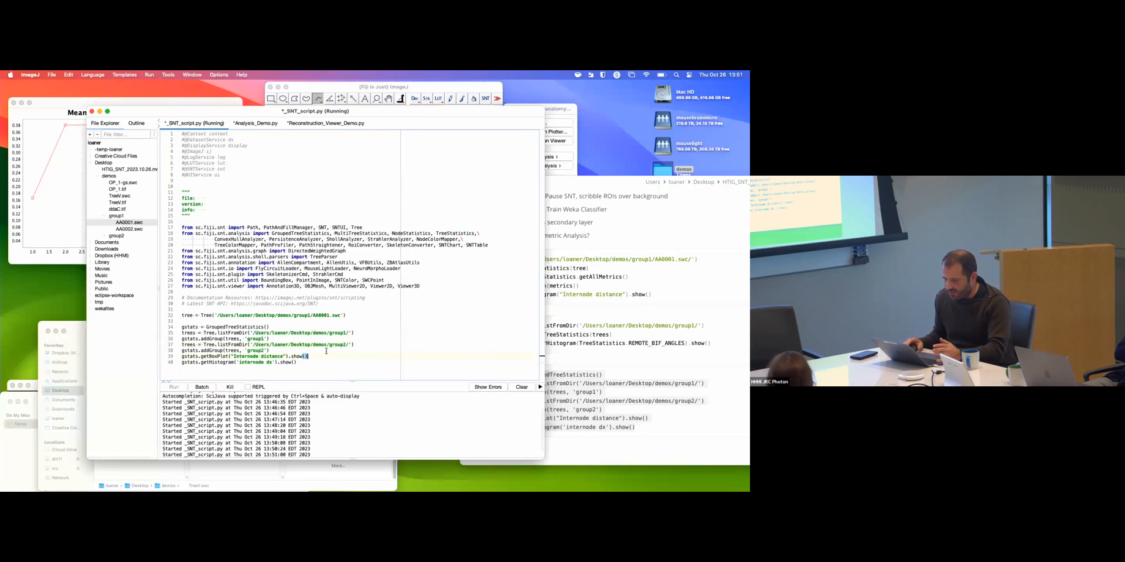
left_click_drag(362, 197, 381, 89)
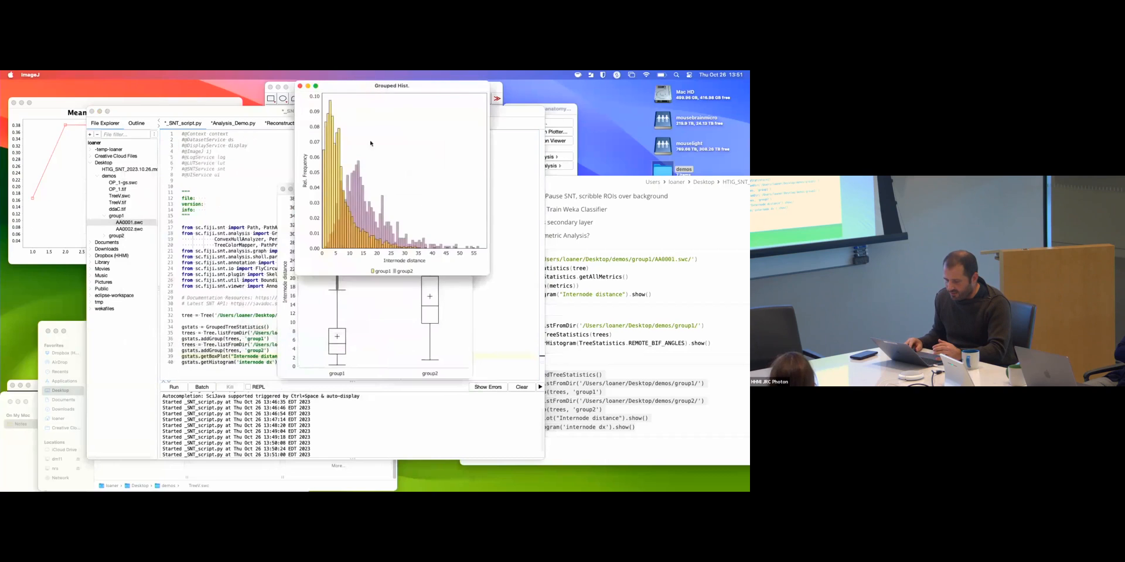
left_click(291, 193)
left_click_drag(330, 190, 490, 192)
left_click_drag(369, 91, 285, 112)
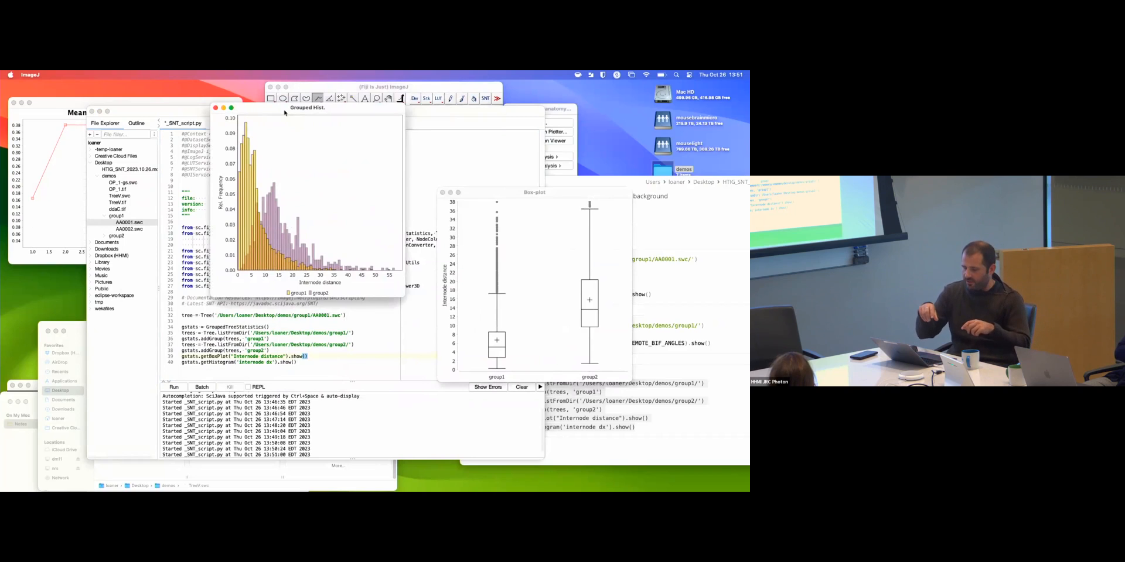
- Review the script's getBoxPlot and getHistogram lines, and move the editor aside to compare the grouped histogram with the box plot
left_click(229, 331)
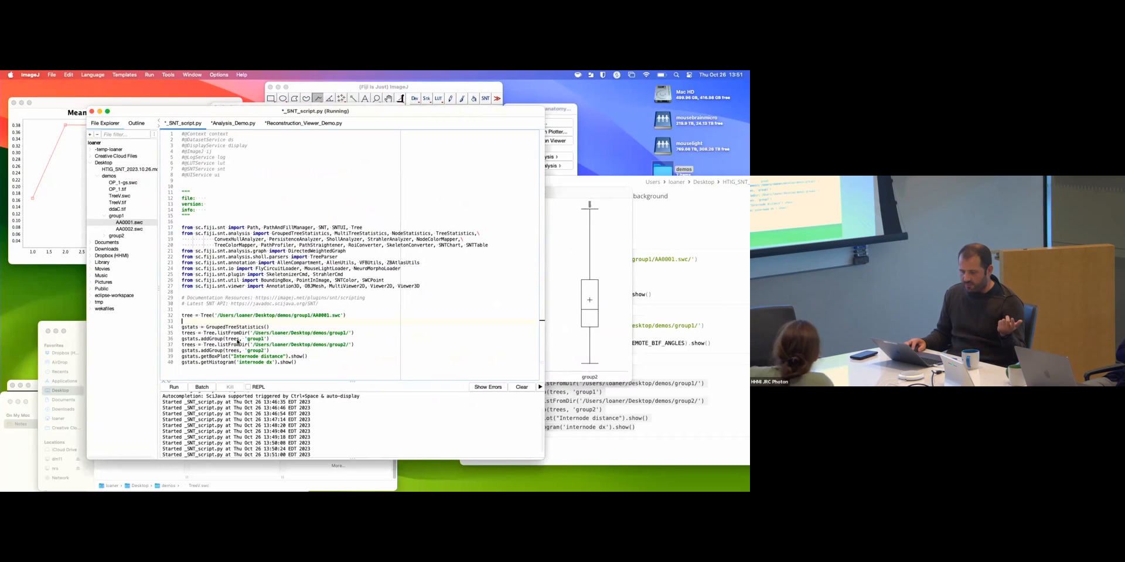
left_click(275, 350)
left_click(269, 356)
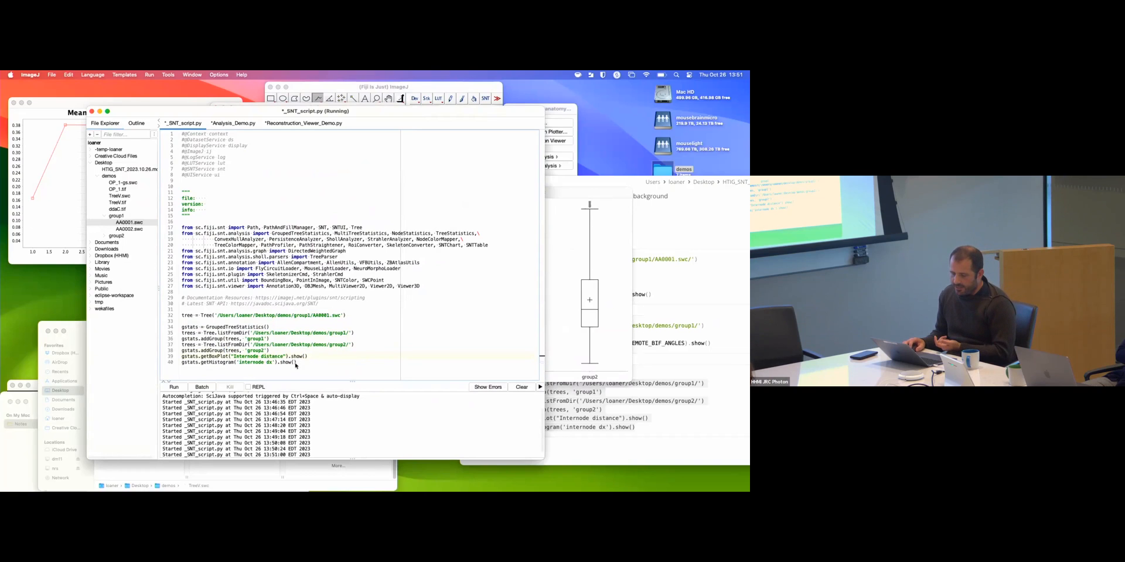
left_click_drag(251, 113, 266, 371)
left_click(297, 271)
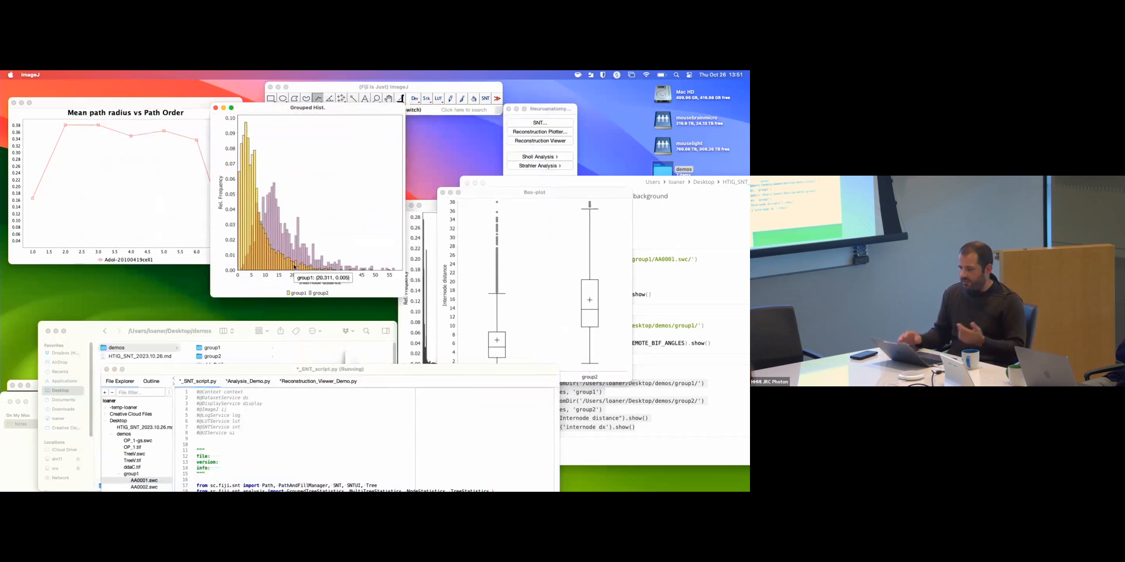
left_click_drag(527, 191, 520, 156)
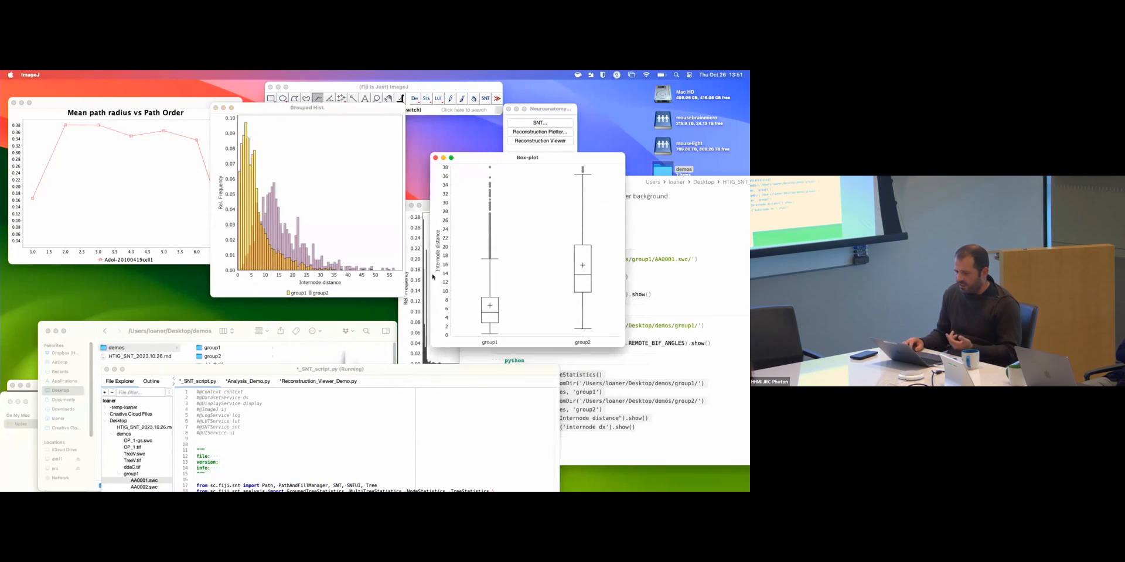
- Bring the script editor back up and highlight the whole GroupedTreeStatistics block at the end of the script
left_click_drag(374, 377, 351, 223)
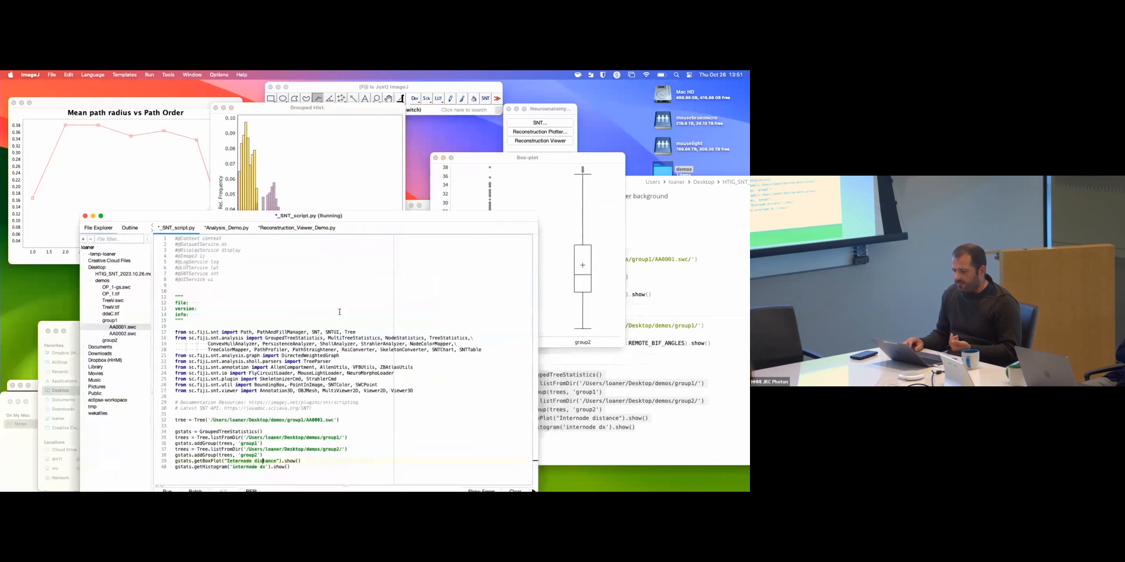
left_click_drag(282, 479, 167, 435)
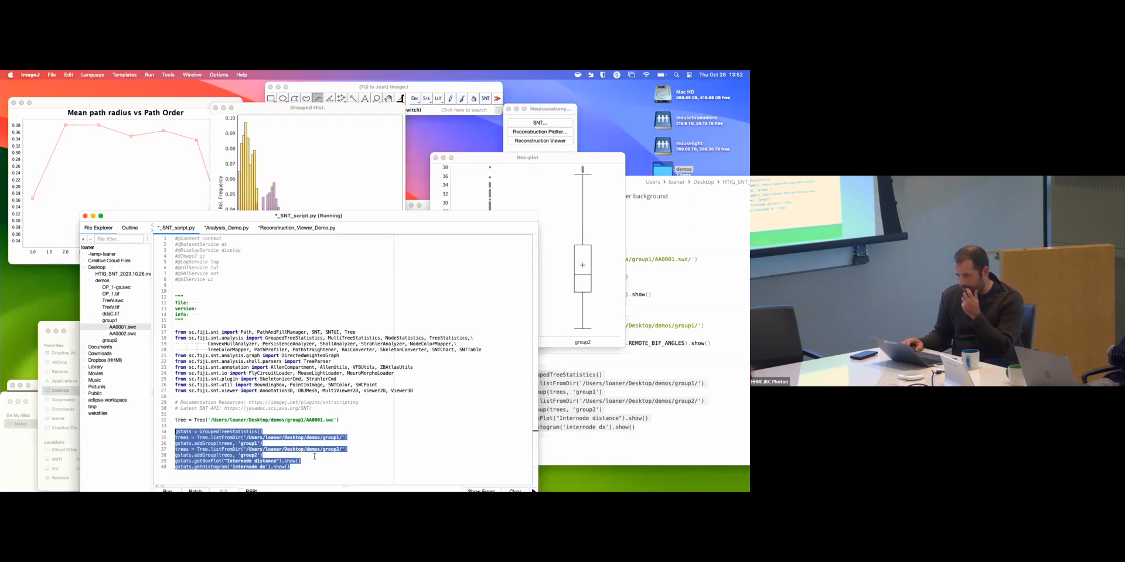
left_click_drag(278, 220, 270, 129)
- Switch to the MarkText notes and review the tracing, secondary layer and scripting sections
left_click(610, 406)
scroll(609, 405, "up", 10)
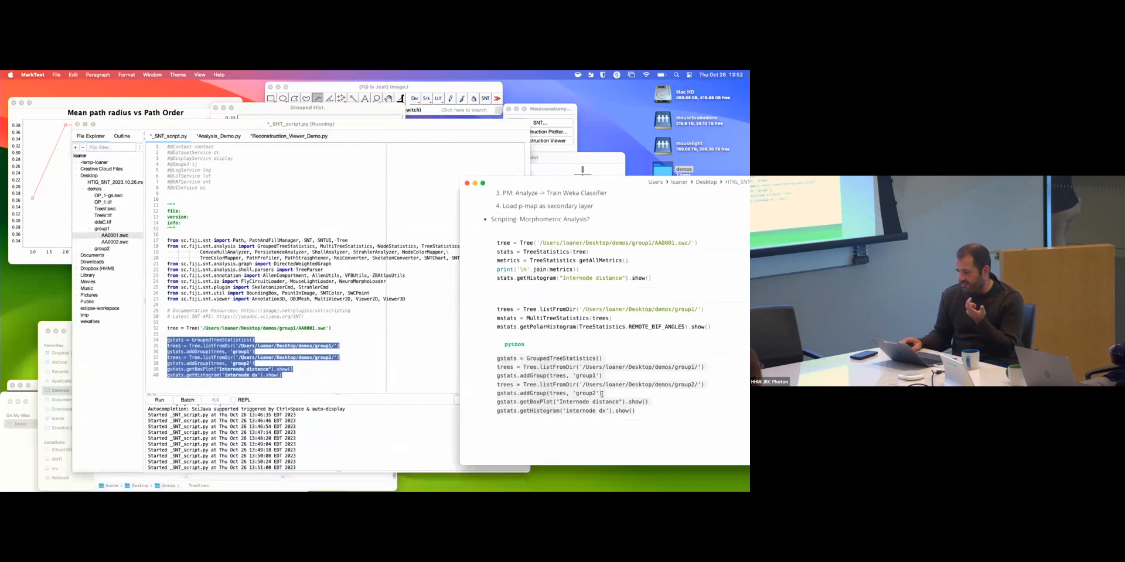
scroll(601, 393, "down", 5)
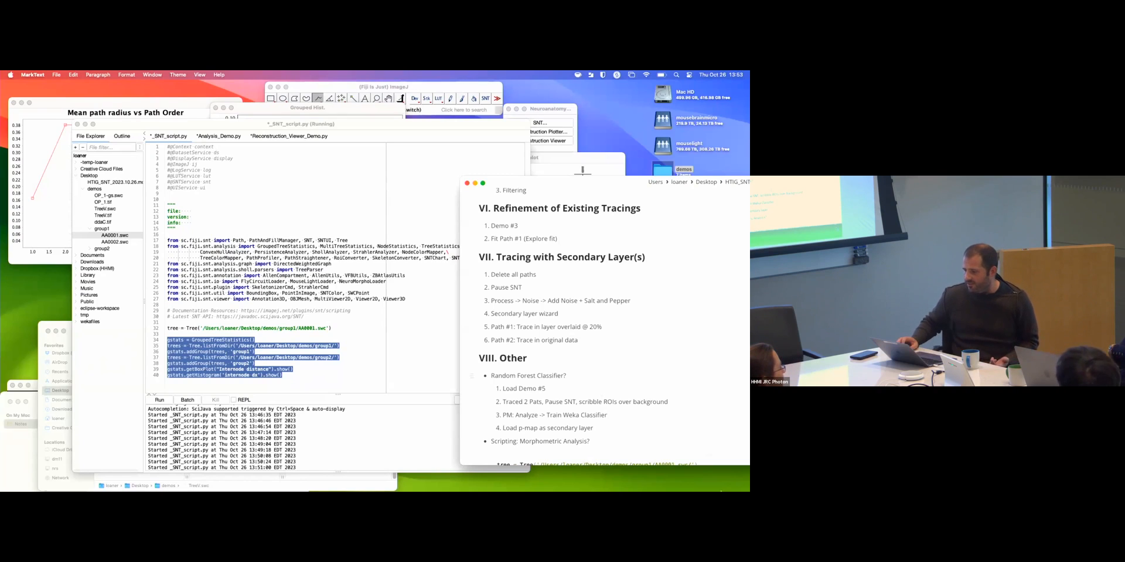
- Open the Jupyter Notebooks page from SNT's help resources, hide the browser's password manager sidebar, and show the notebook list
left_click(553, 105)
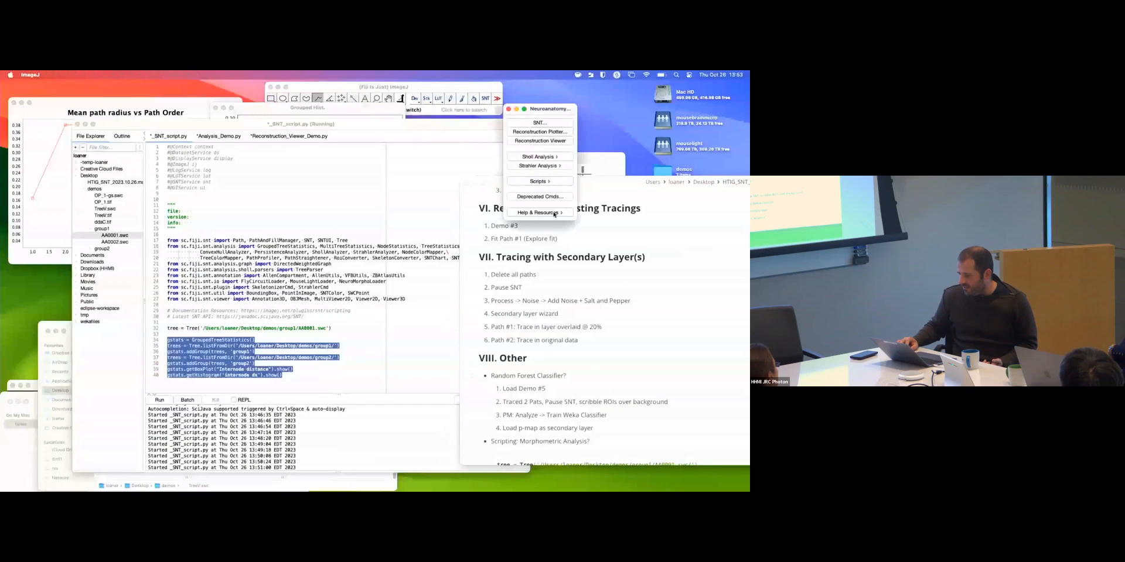
left_click(555, 213)
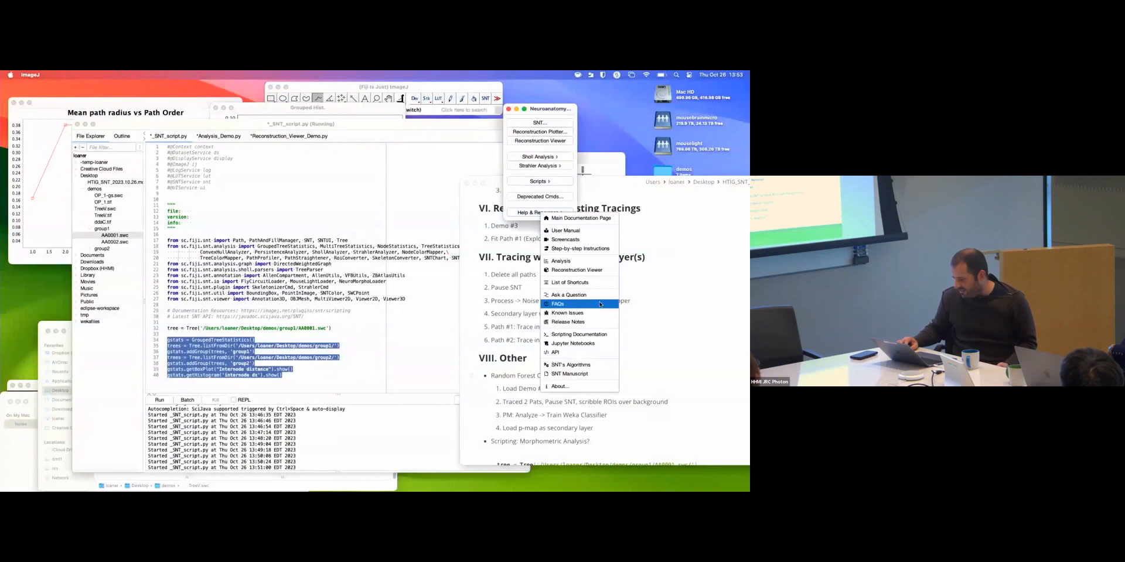
left_click(563, 352)
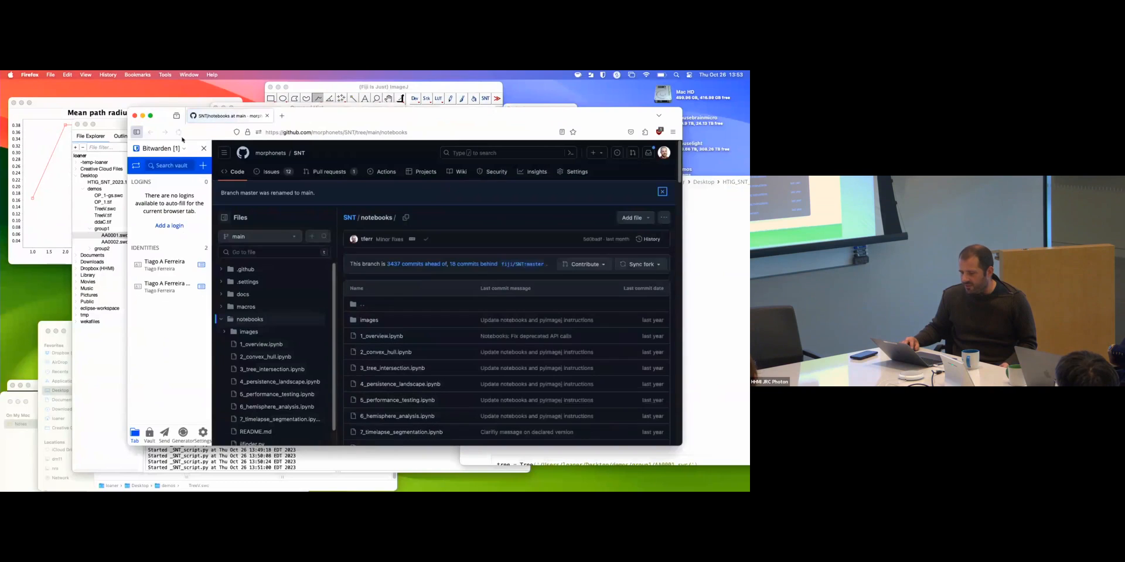
left_click(139, 134)
scroll(404, 271, "down", 5)
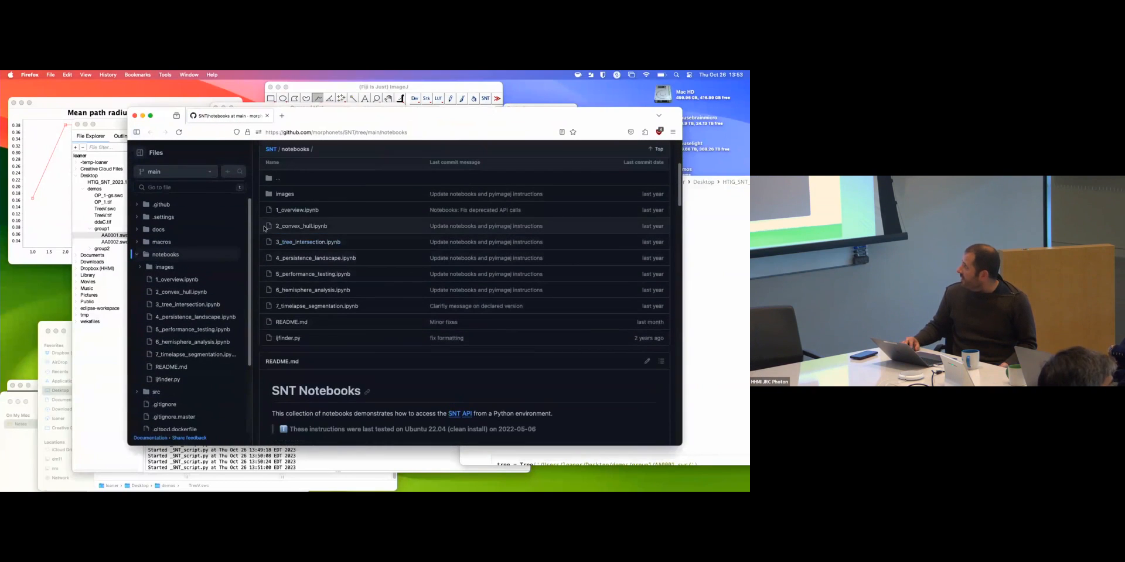
- Open 1_overview.ipynb and look through its setup, Loading a Tree section and the 2D axon plot
left_click(295, 210)
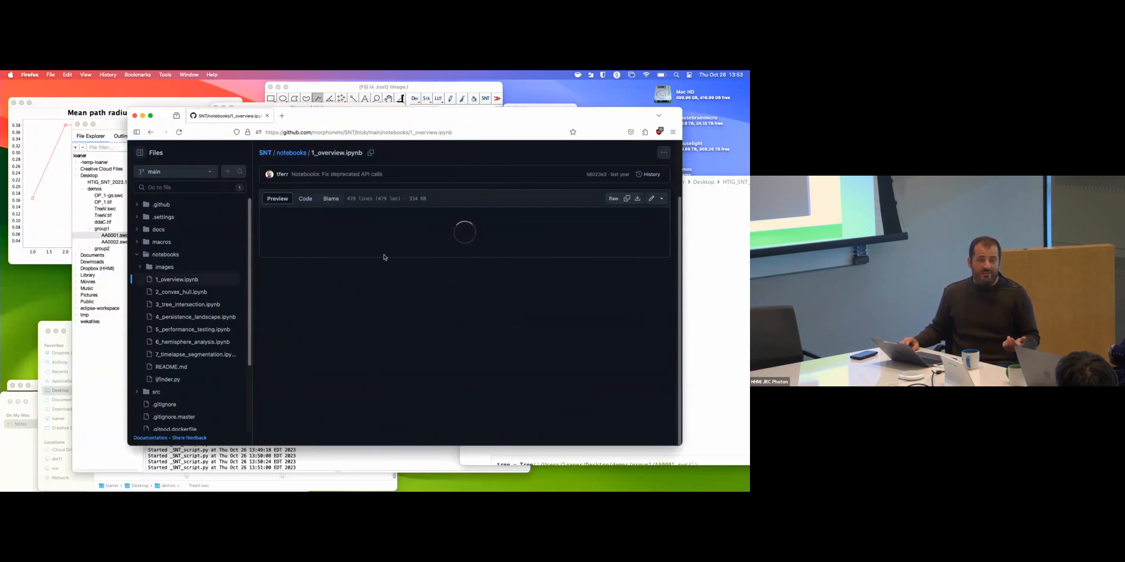
scroll(400, 273, "down", 3)
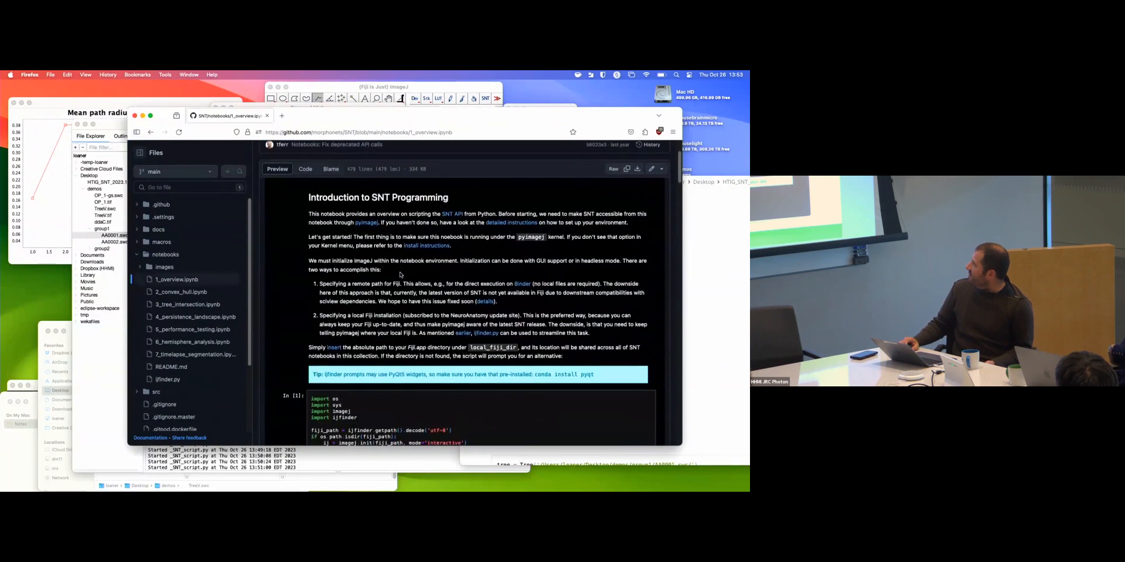
scroll(401, 273, "down", 8)
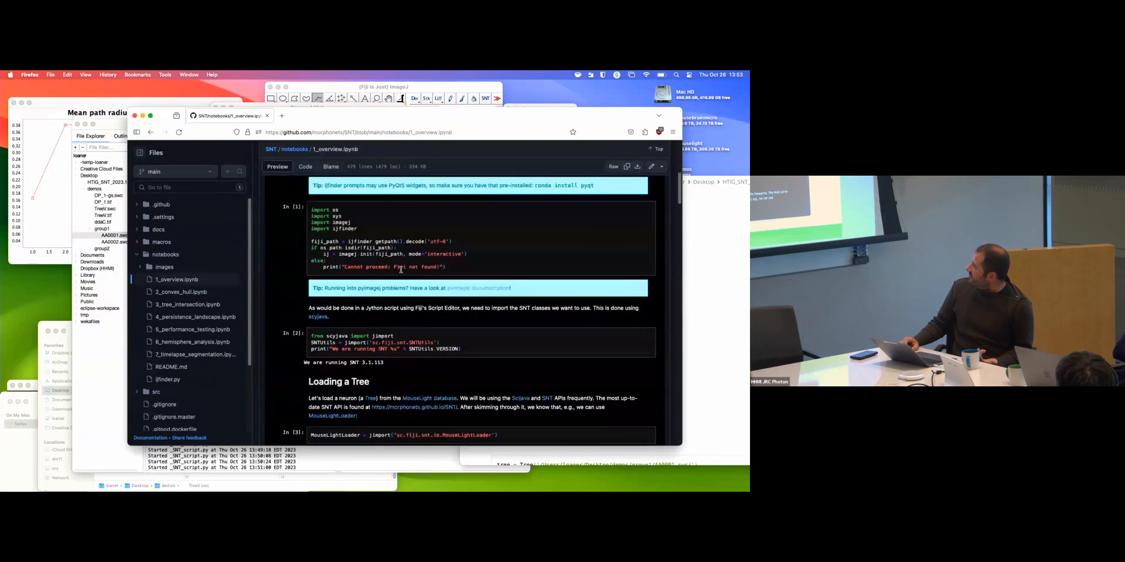
scroll(400, 271, "down", 8)
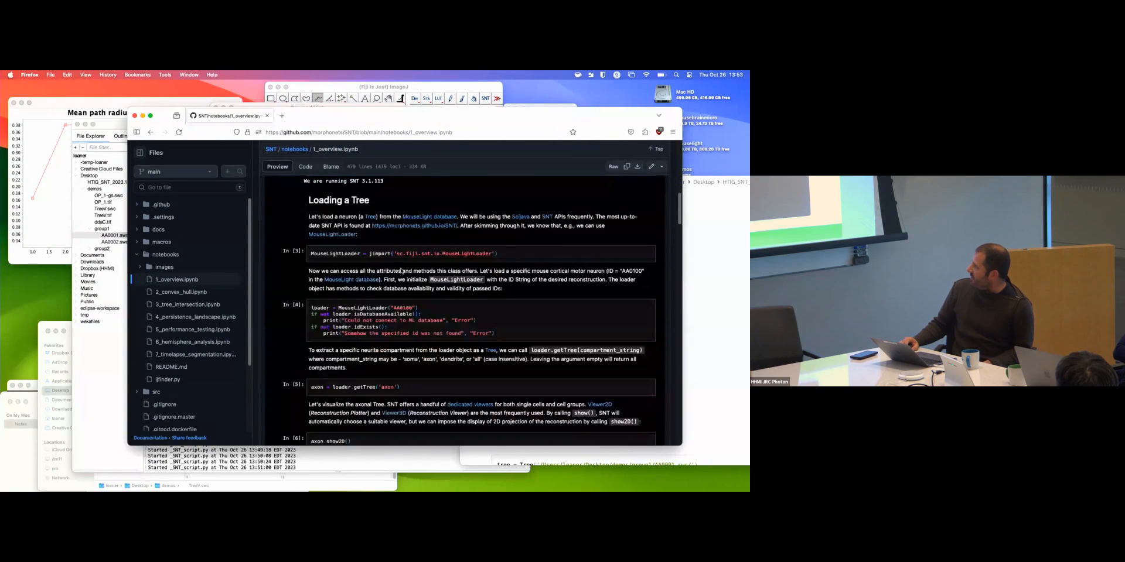
scroll(401, 268, "down", 2)
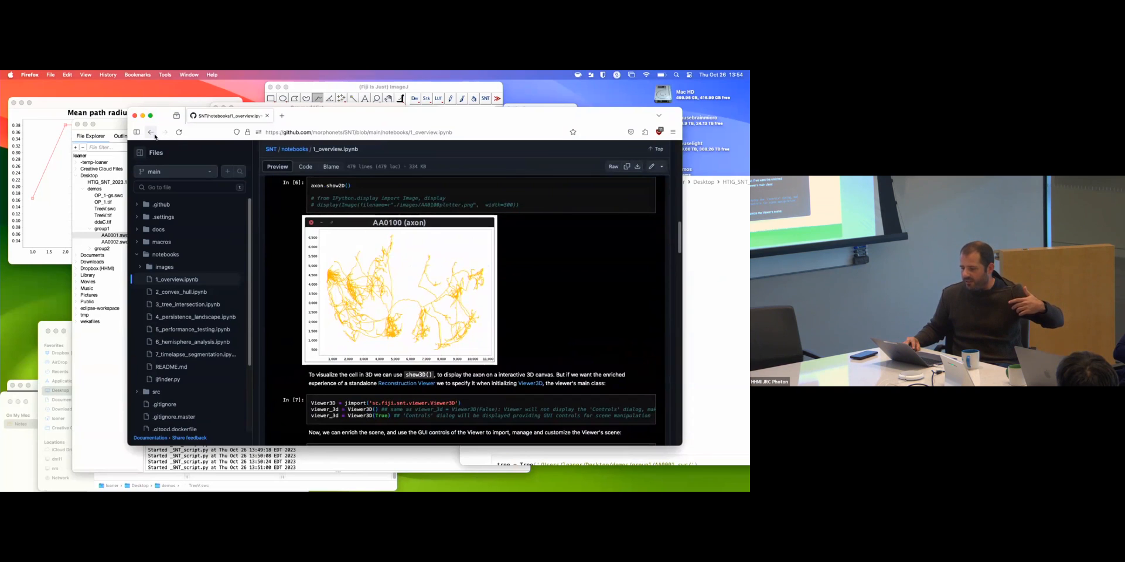
- Return to the notebook list, open 4_persistence_landscape.ipynb, and examine its landscape plot, clustering dendrogram and 3D brain rendering
left_click(154, 135)
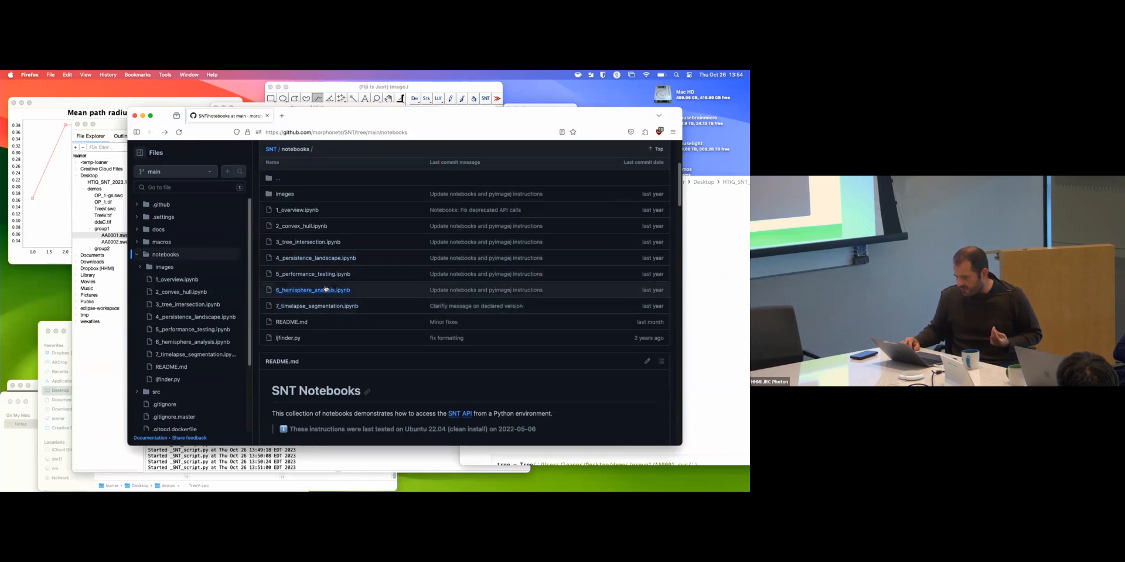
left_click(325, 258)
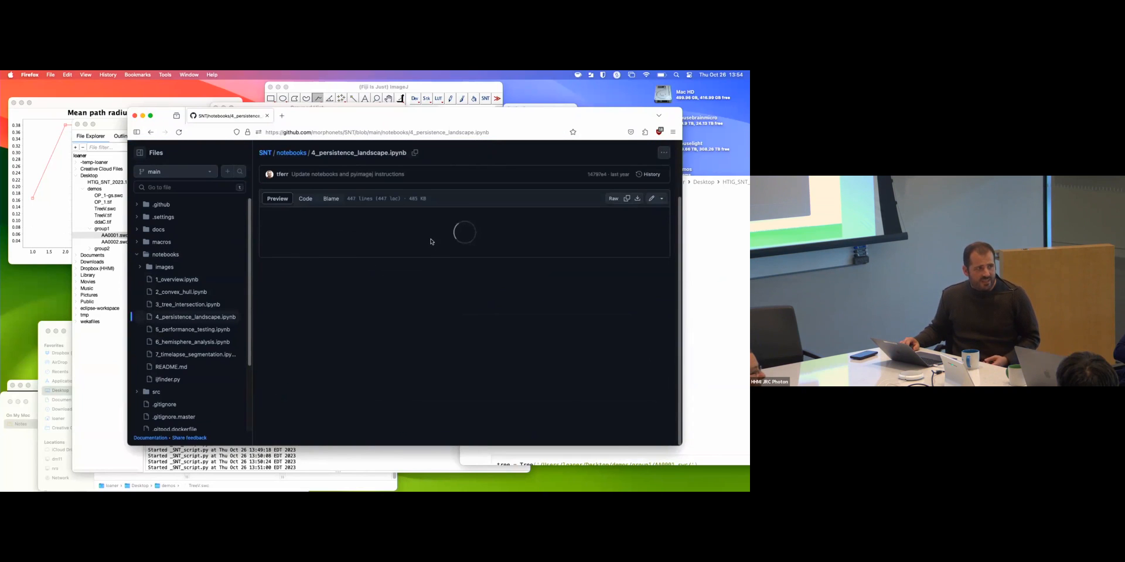
scroll(460, 277, "down", 1)
scroll(460, 277, "down", 15)
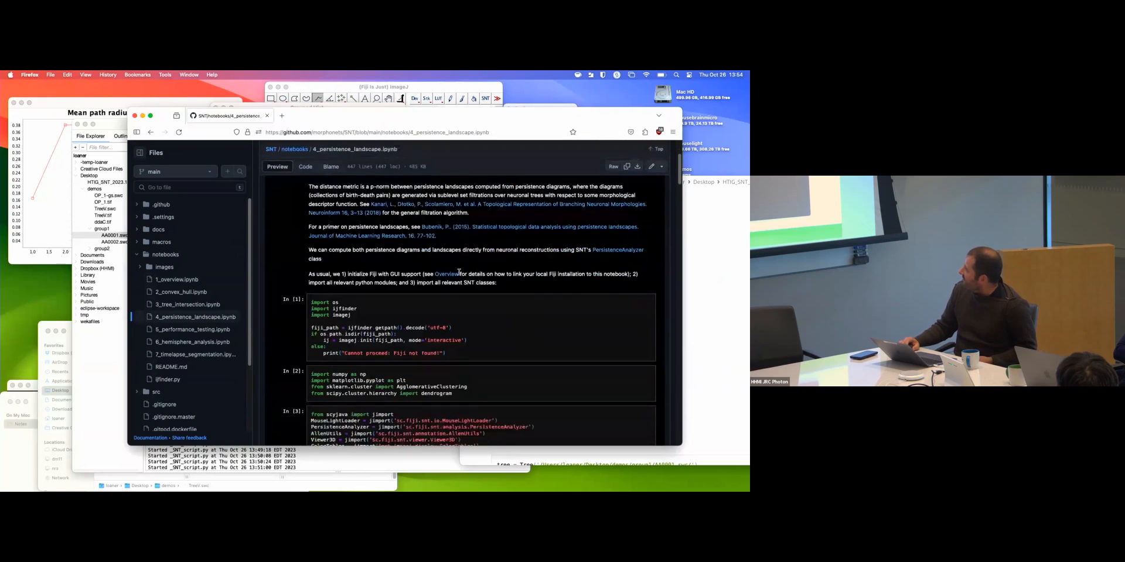
scroll(459, 271, "down", 15)
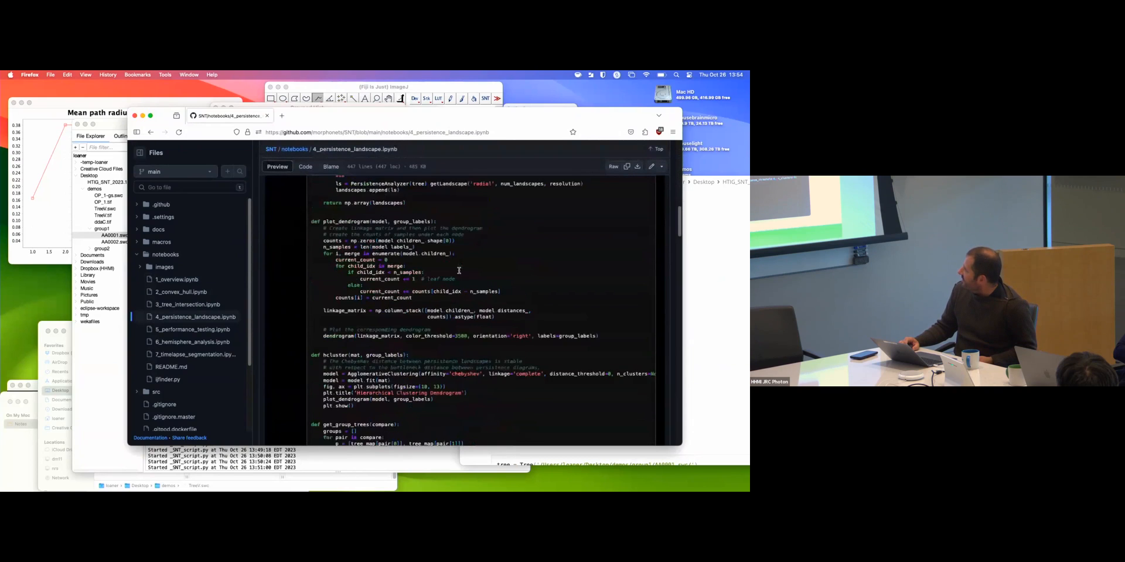
scroll(460, 270, "down", 10)
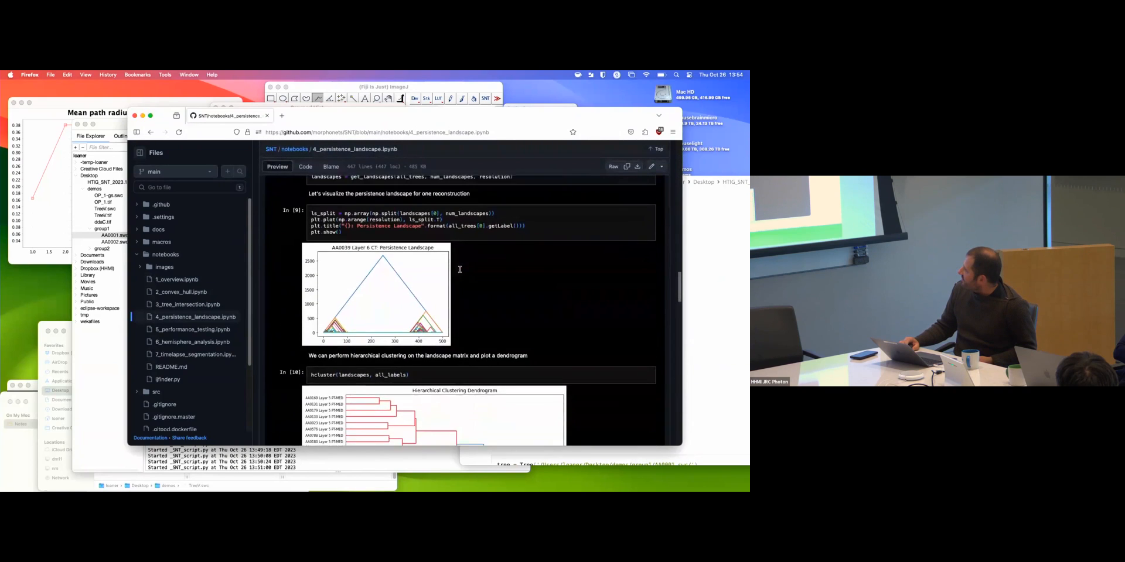
scroll(459, 269, "down", 20)
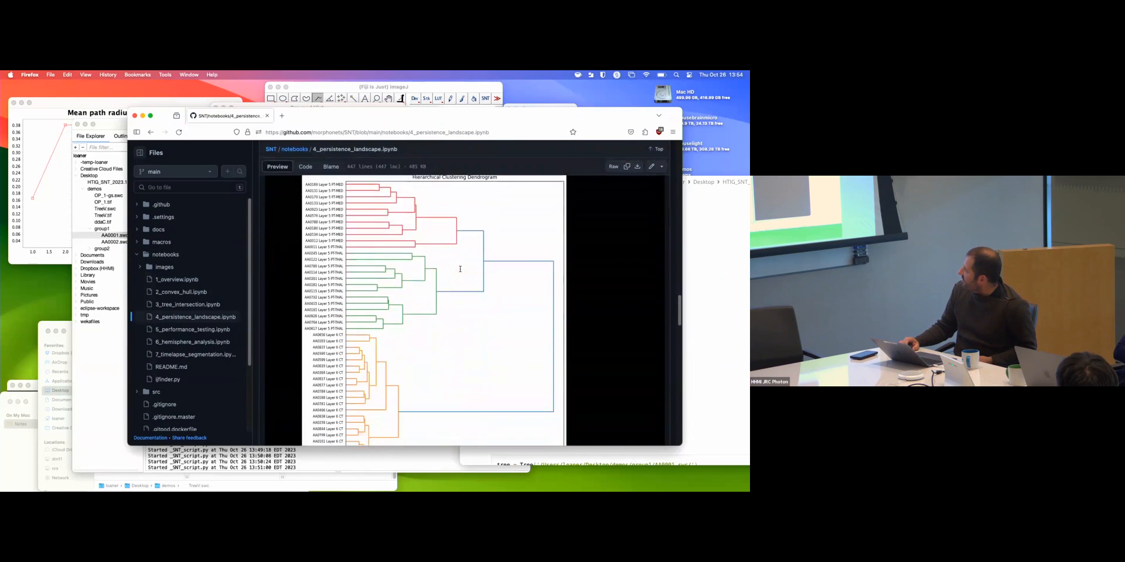
scroll(460, 270, "down", 10)
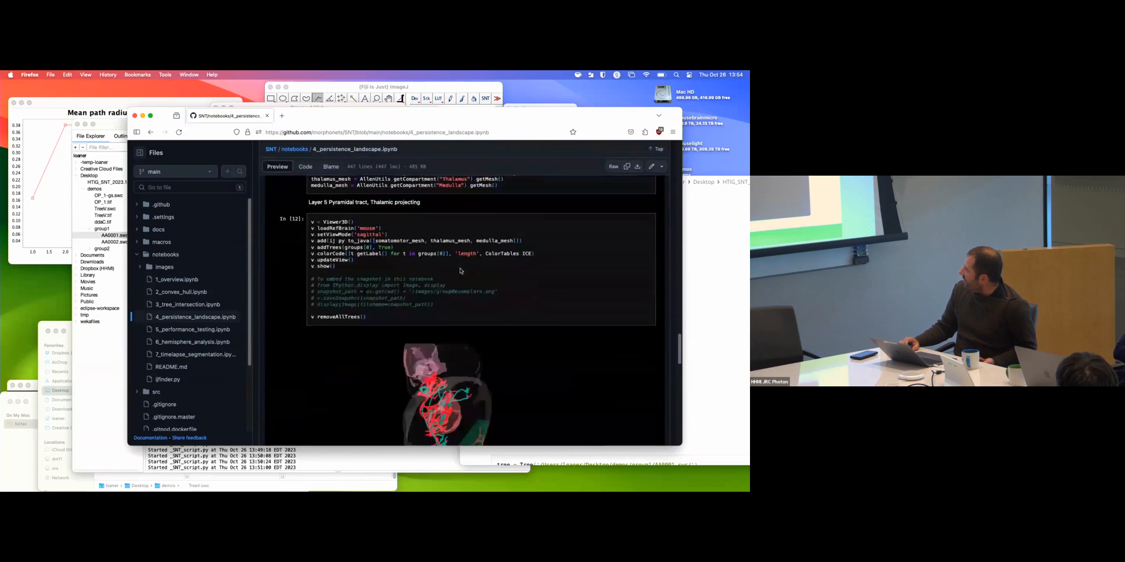
scroll(460, 270, "up", 1)
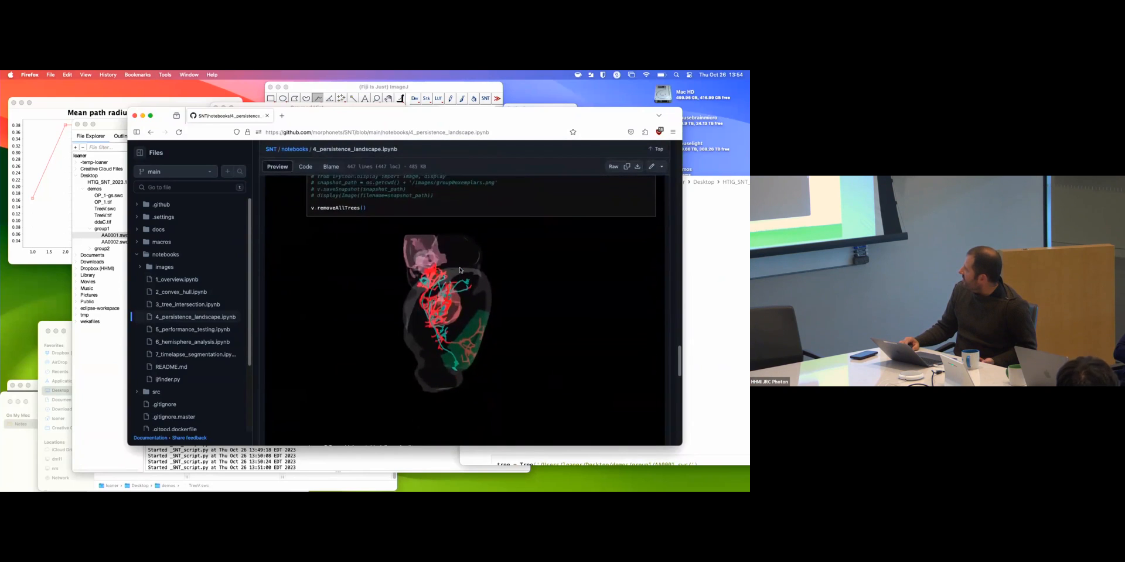
scroll(459, 271, "up", 1)
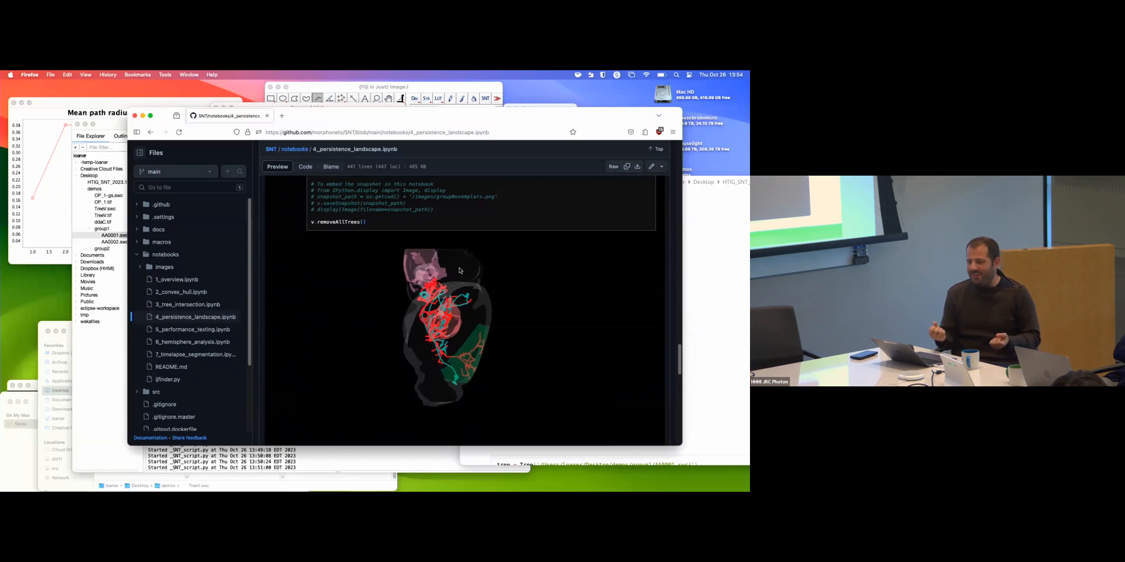
- Return to the notebook list, open 6_hemisphere_analysis.ipynb, and examine its setup code and X coordinates histograms
left_click(151, 132)
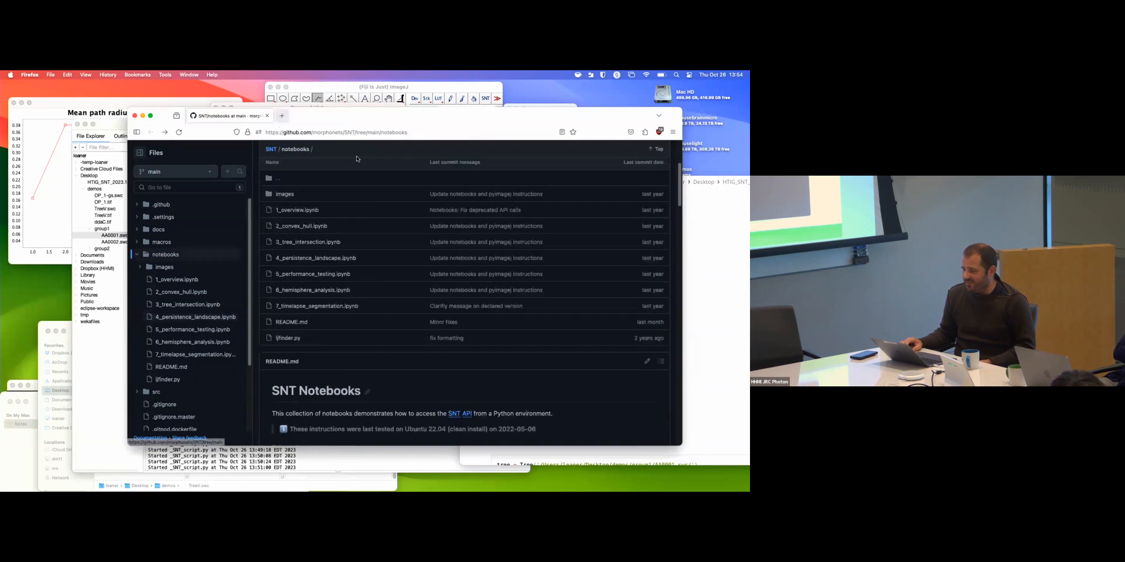
left_click(326, 291)
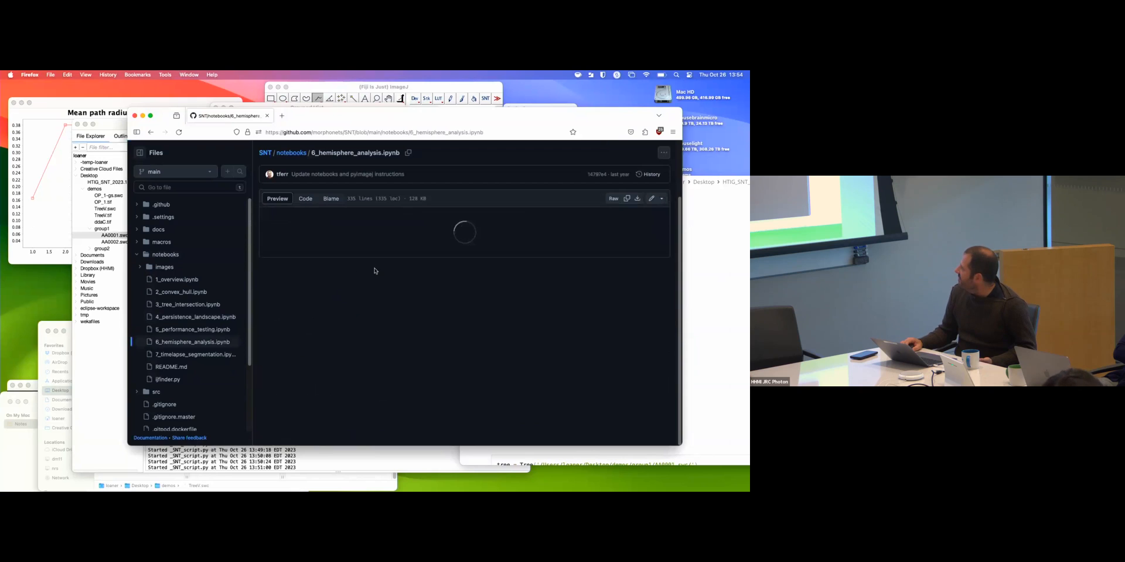
scroll(381, 272, "down", 6)
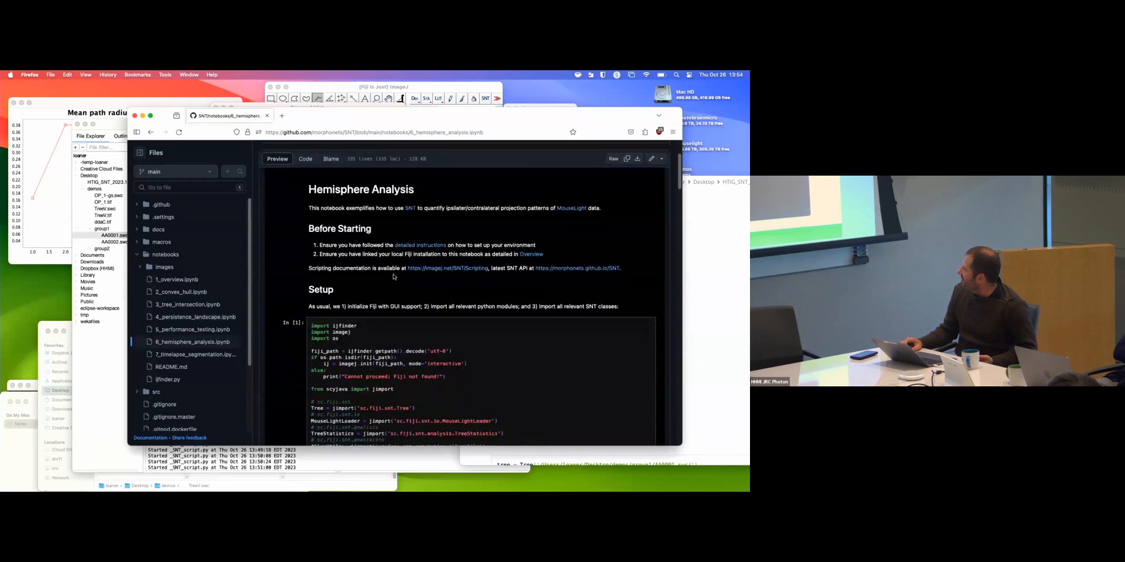
scroll(393, 273, "down", 10)
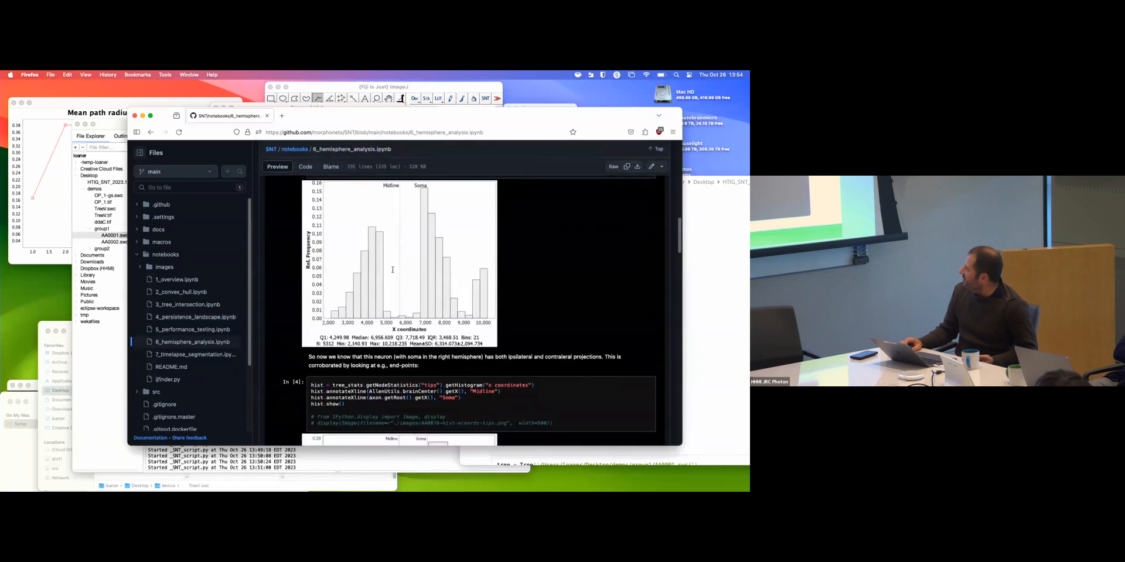
scroll(393, 271, "down", 5)
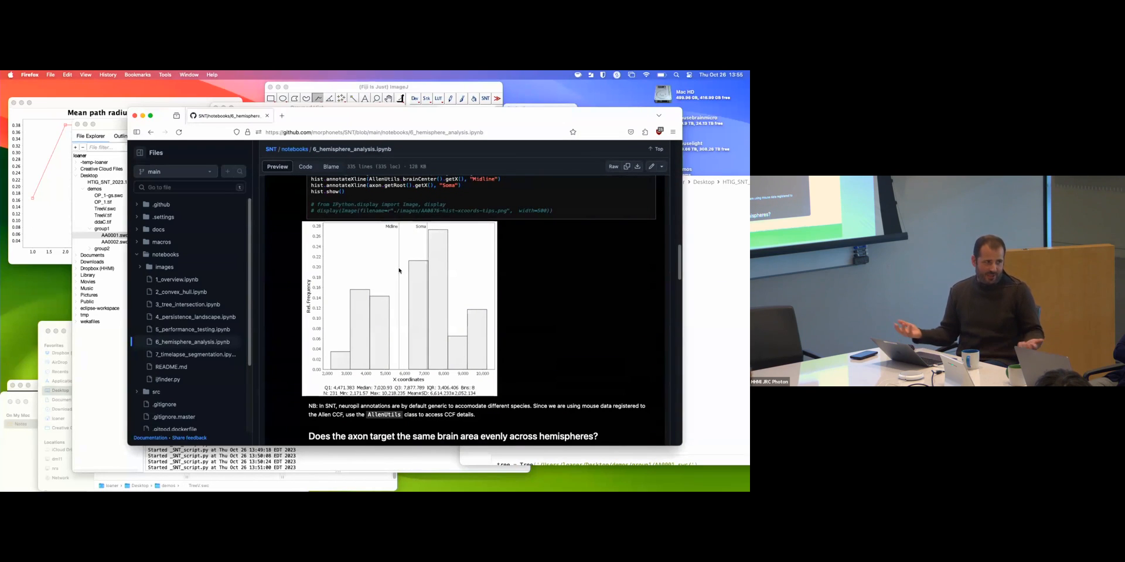
scroll(399, 271, "down", 3)
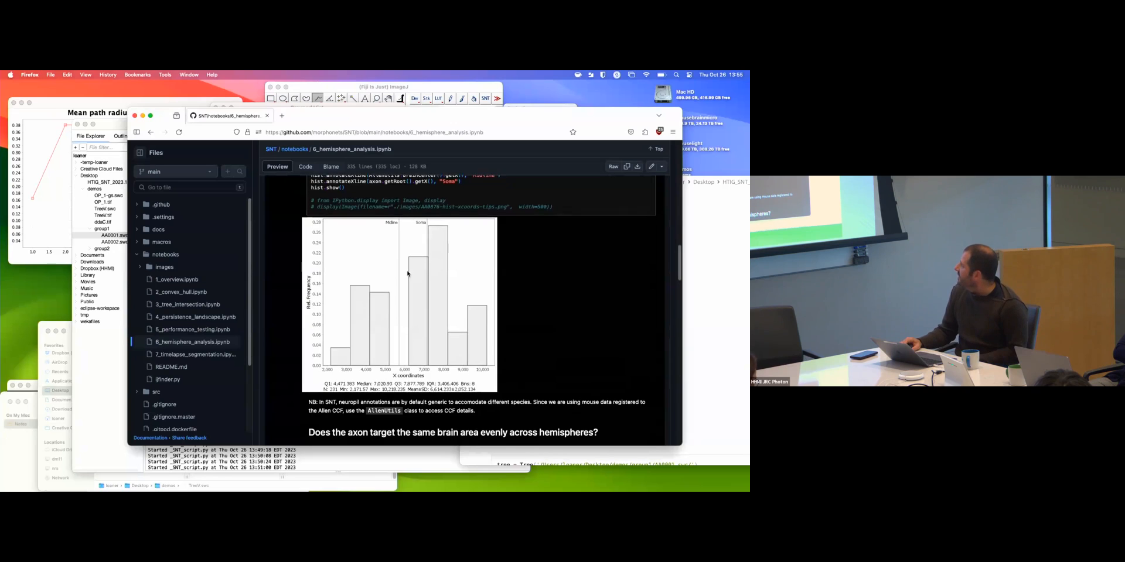
- Examine the rest of 6_hemisphere_analysis.ipynb: the hemisphere tagging code, left and right cable length histograms, ipsilateral/contralateral comparison and followup questions
scroll(409, 270, "down", 2)
scroll(422, 257, "up", 4)
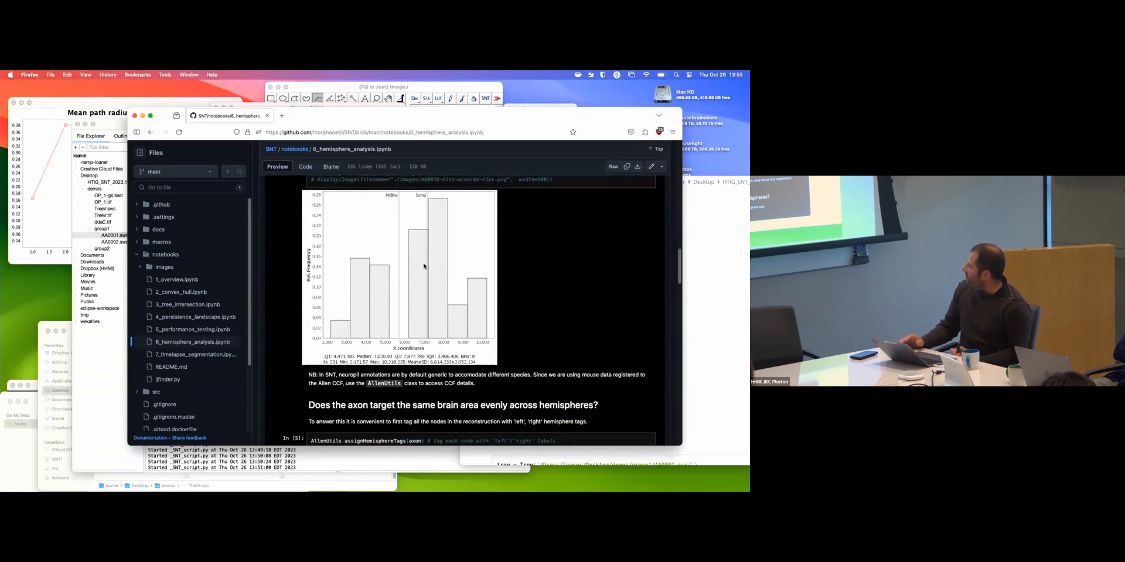
scroll(397, 264, "down", 8)
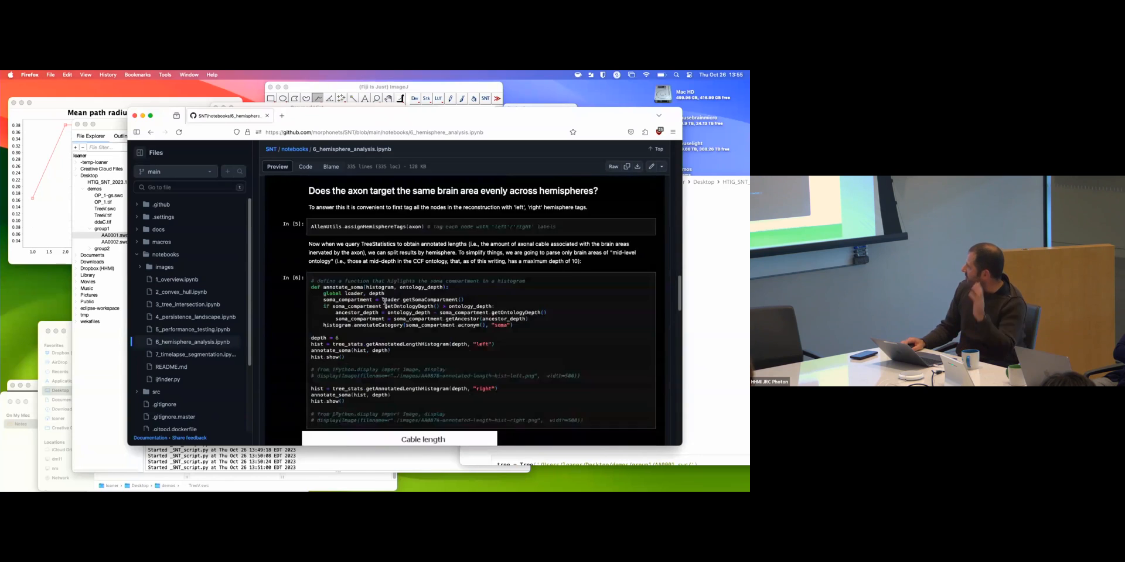
scroll(385, 307, "down", 1)
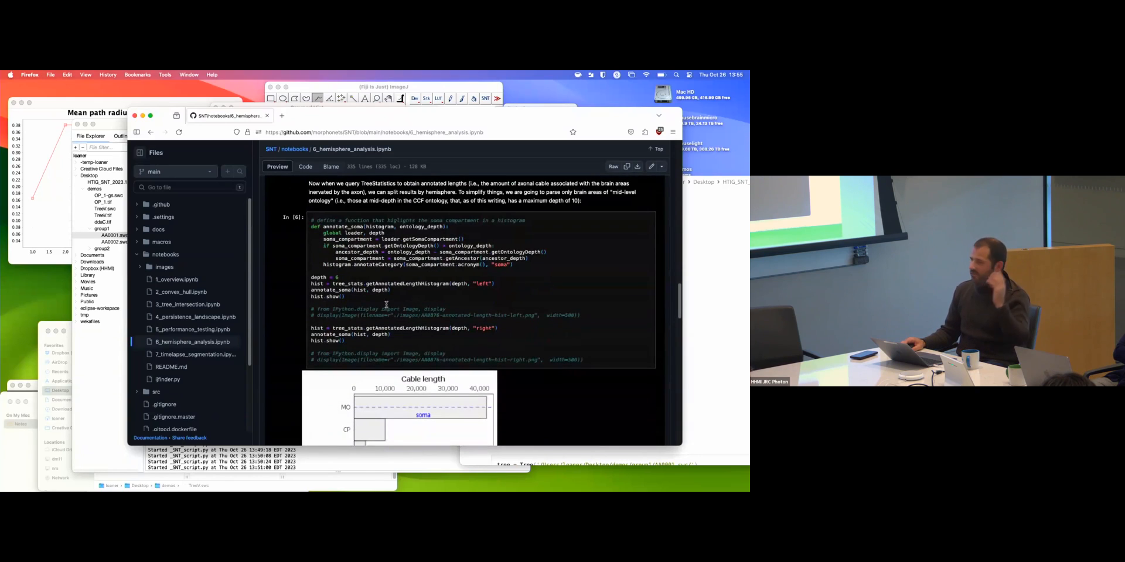
scroll(386, 305, "down", 17)
scroll(385, 307, "down", 18)
scroll(385, 307, "up", 20)
scroll(385, 307, "down", 1)
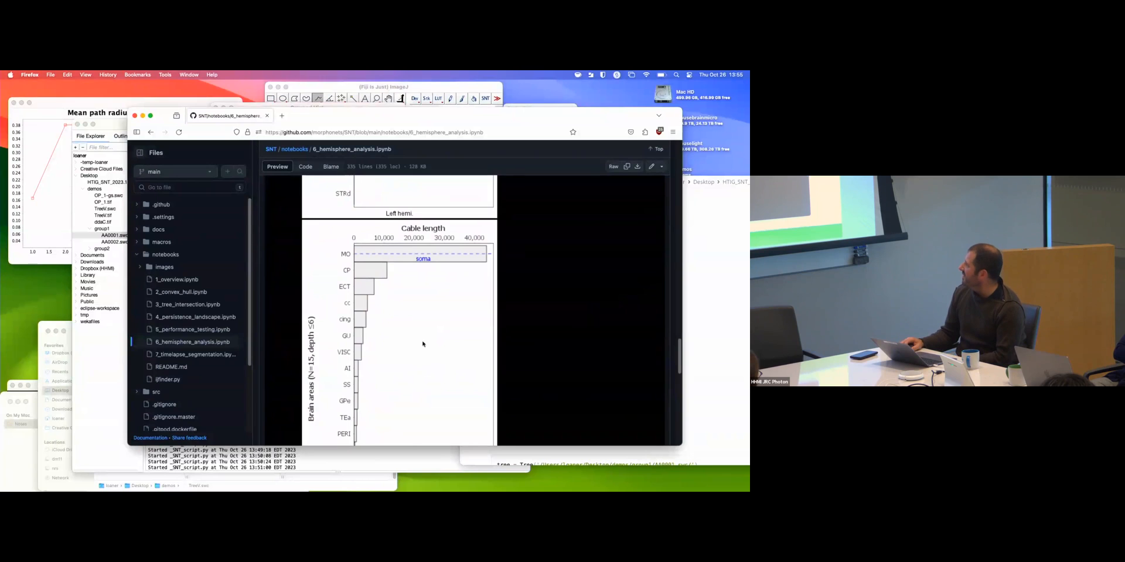
scroll(420, 344, "down", 3)
scroll(421, 344, "down", 10)
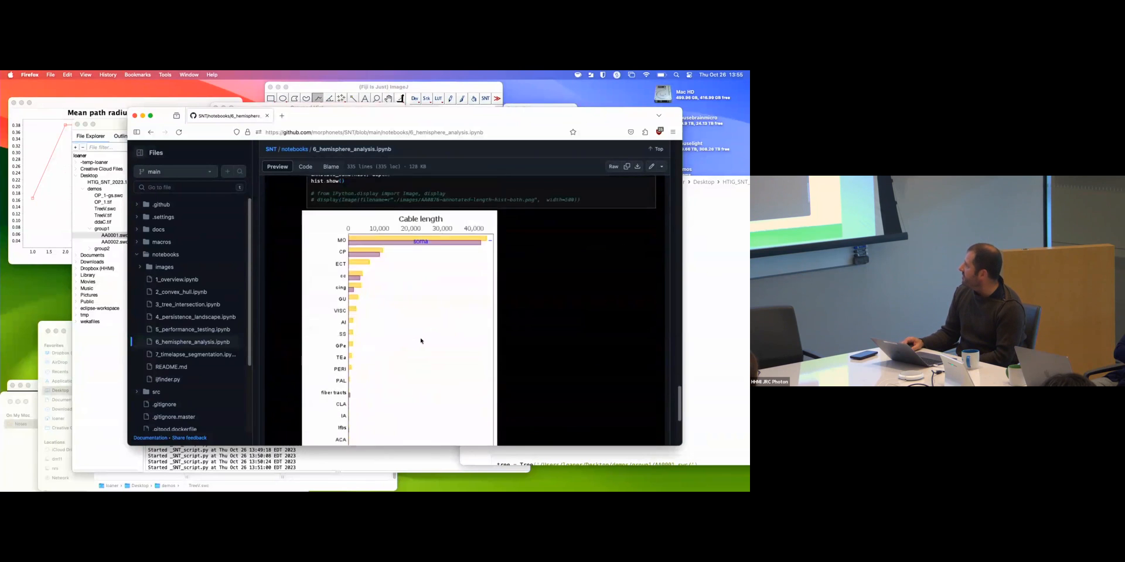
scroll(421, 340, "down", 4)
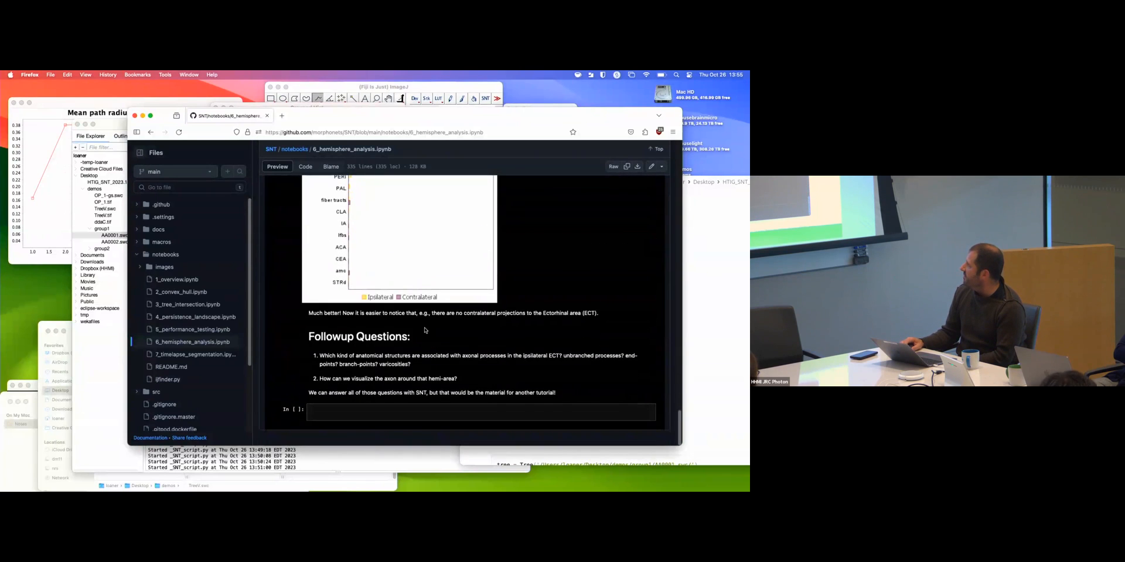
- Return to the notebook list and open 3_tree_intersection.ipynb to view its import cells
scroll(425, 330, "up", 20)
left_click(280, 220)
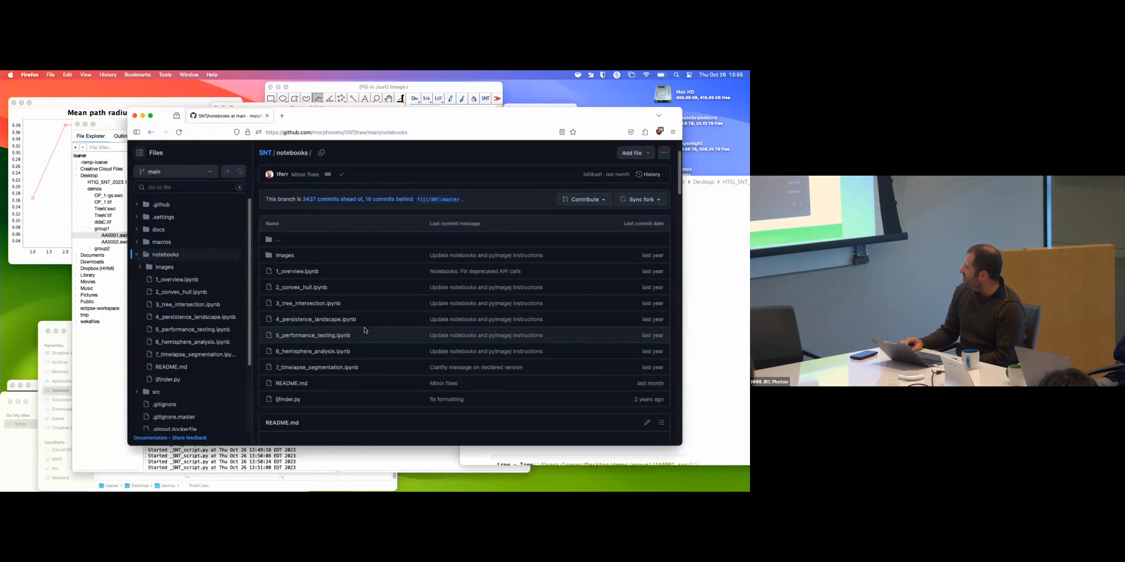
left_click(324, 304)
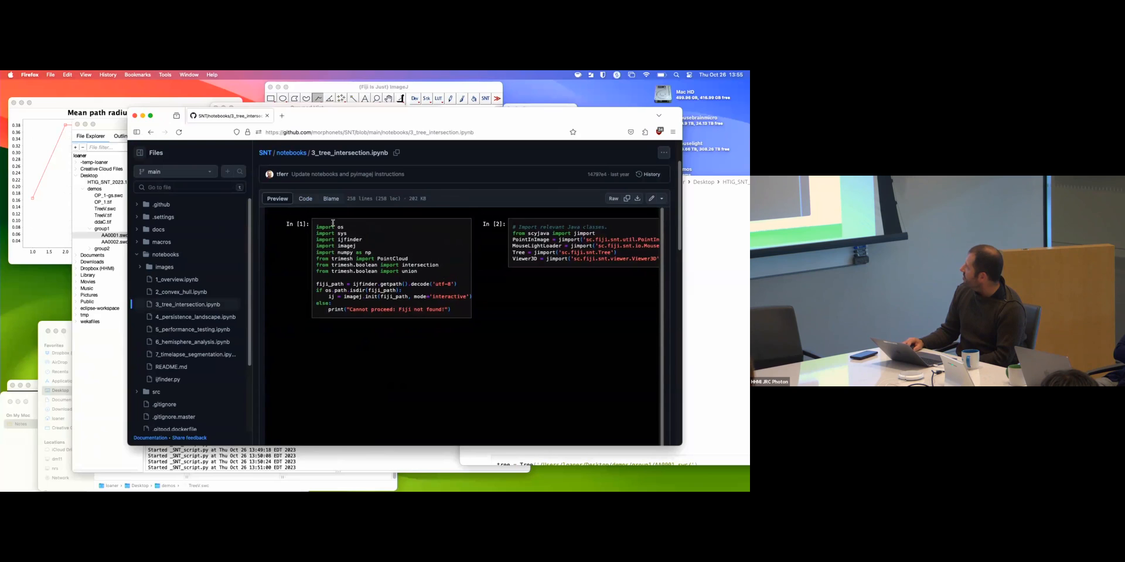
- Return to the notebook list, open 2_convex_hull.ipynb, and examine its 2D convex hull plot, 3D hull rendering and principal component visualization
left_click(299, 152)
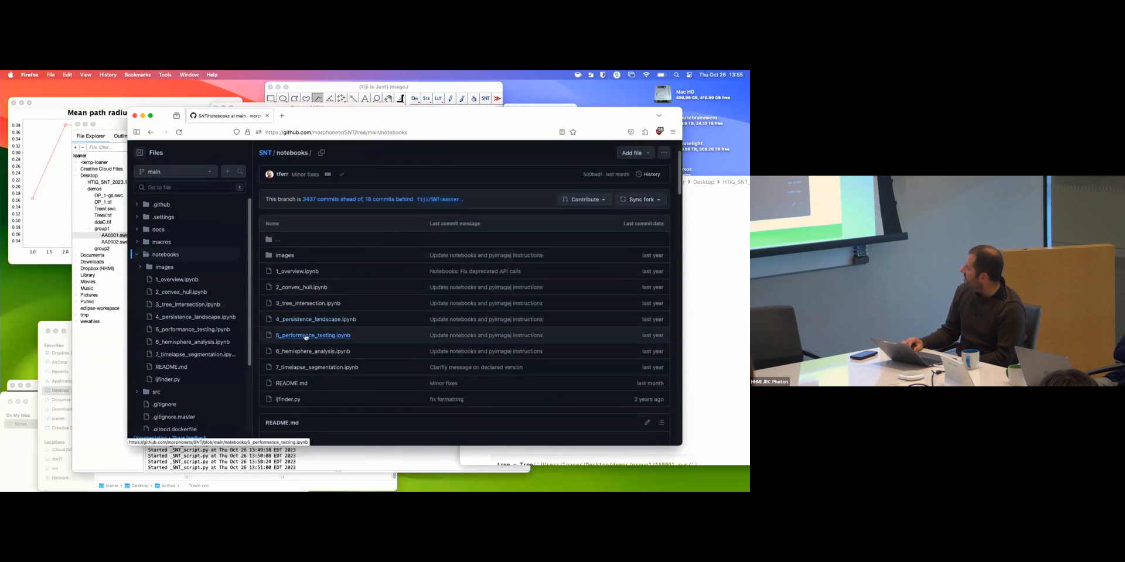
left_click(302, 286)
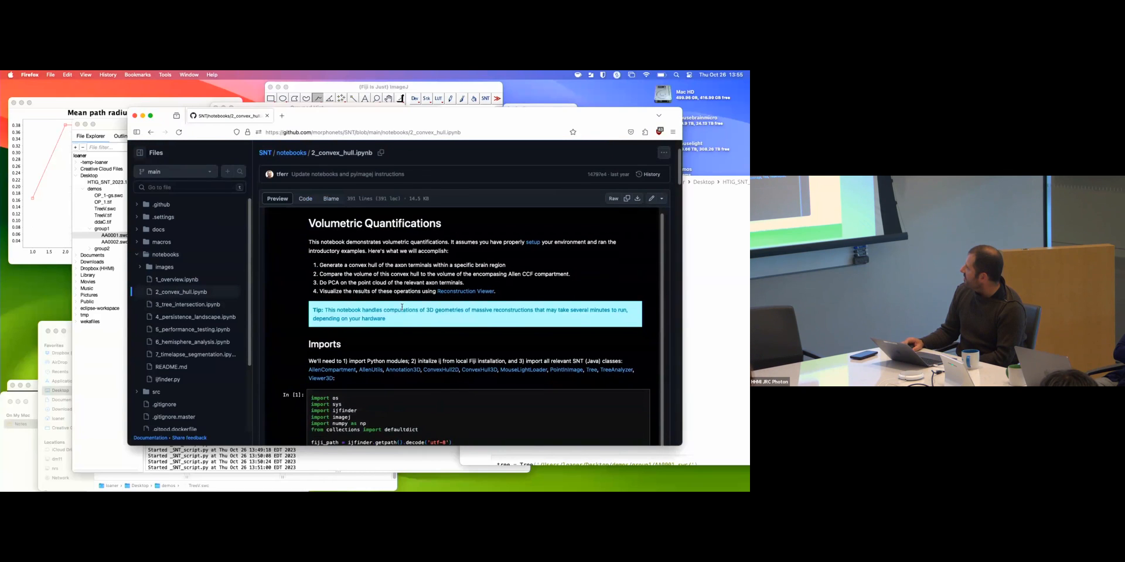
scroll(402, 306, "down", 20)
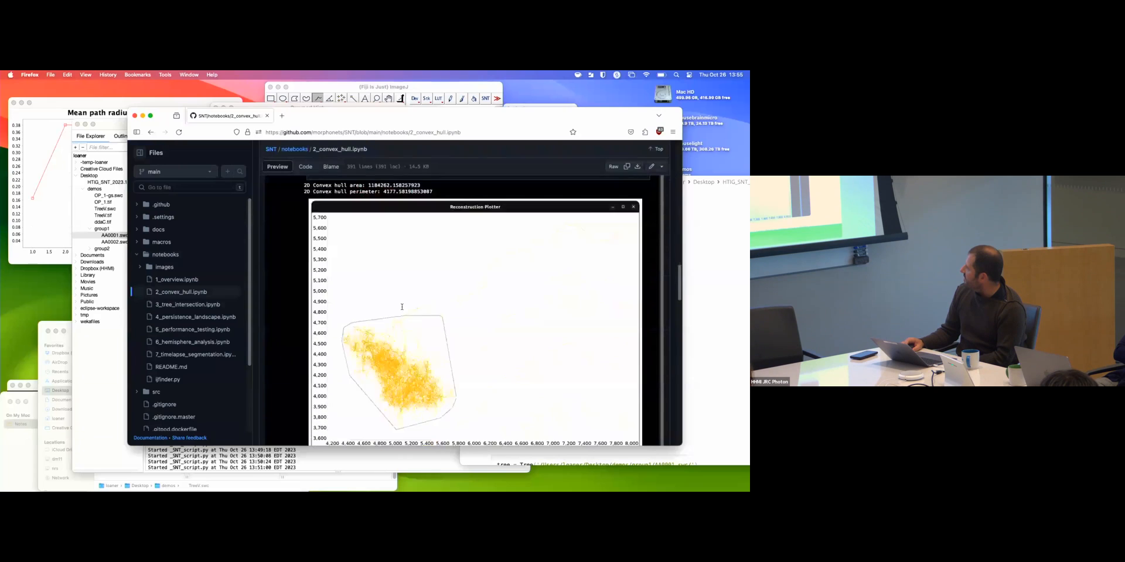
scroll(402, 307, "down", 3)
scroll(416, 328, "up", 2)
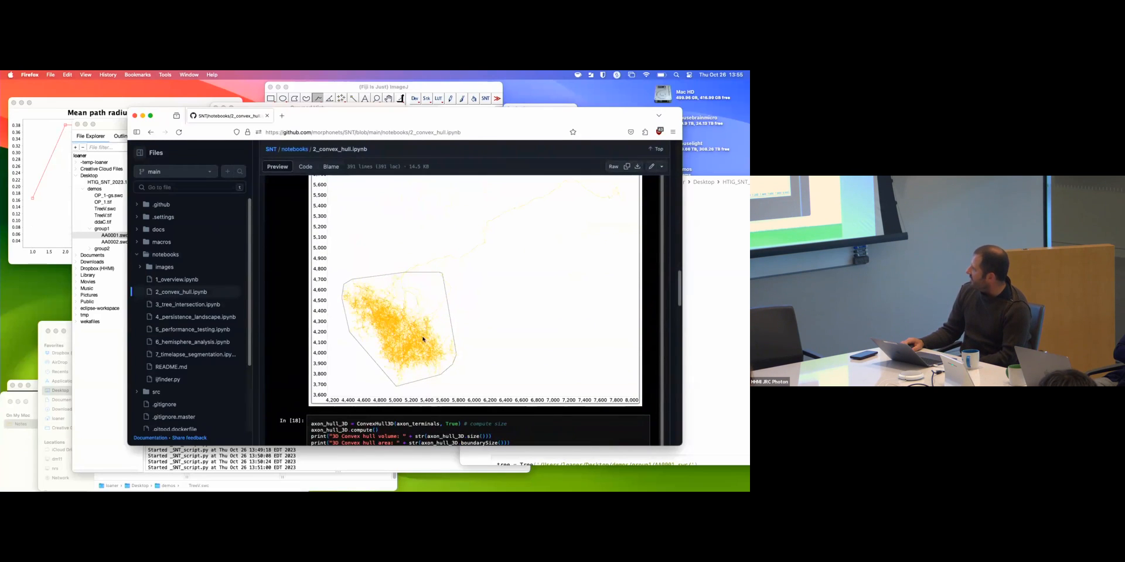
scroll(423, 338, "down", 2)
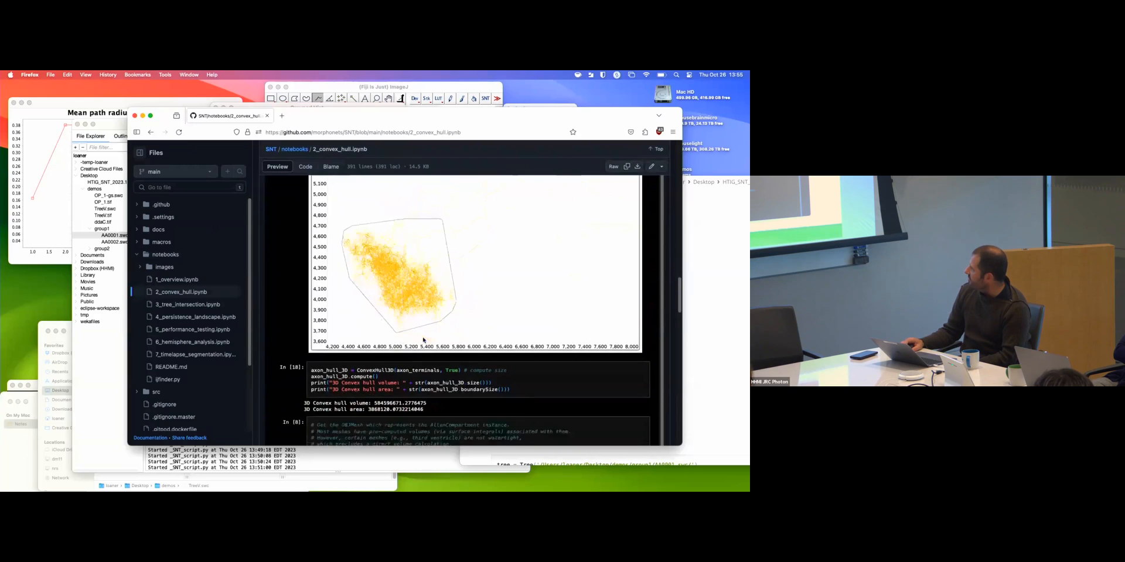
scroll(423, 340, "down", 15)
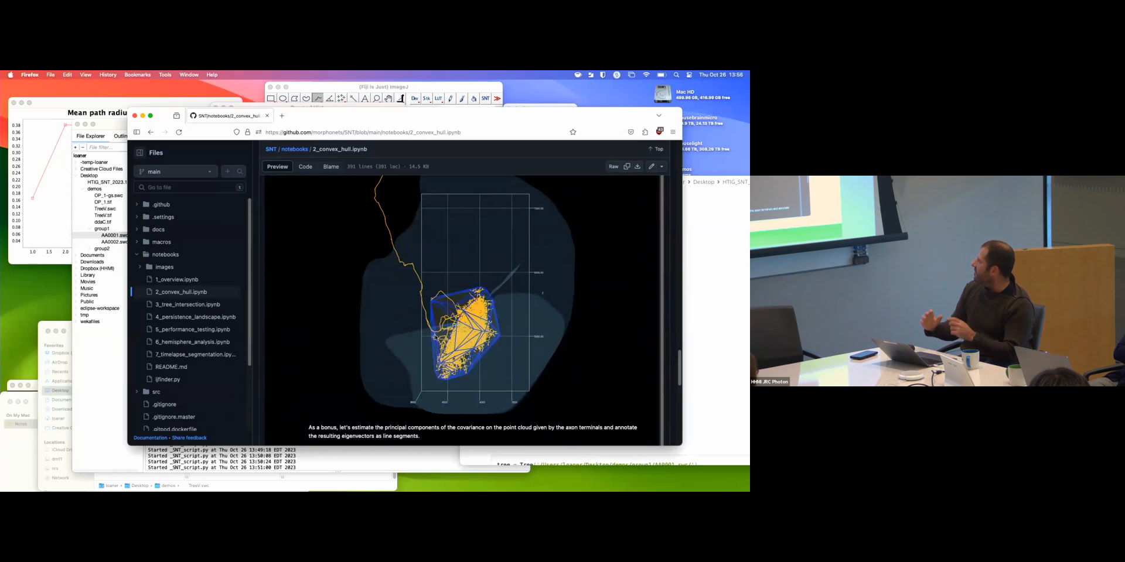
scroll(435, 338, "down", 10)
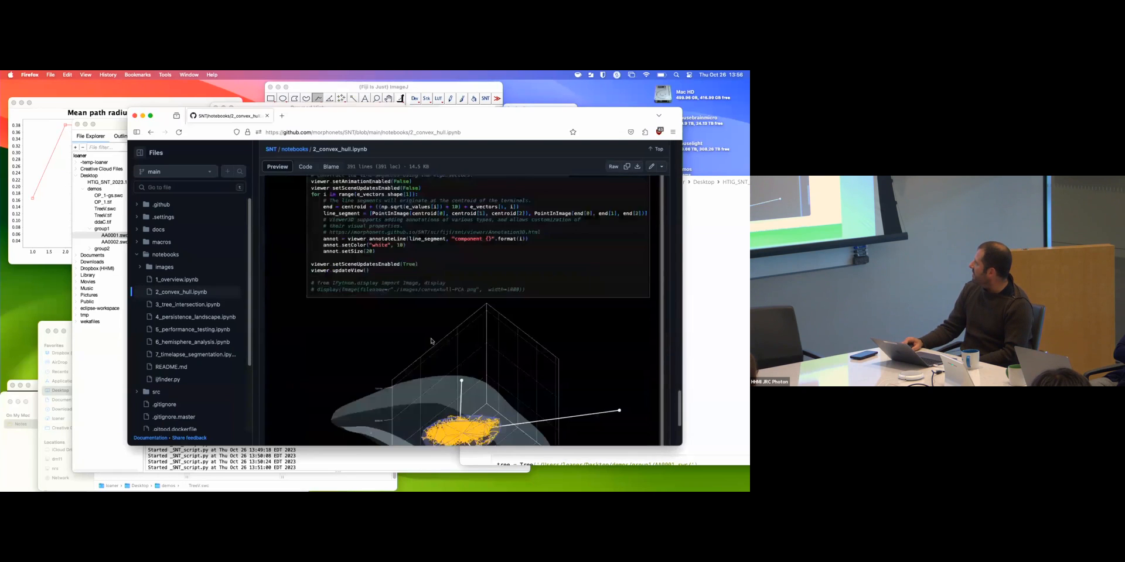
scroll(432, 341, "down", 3)
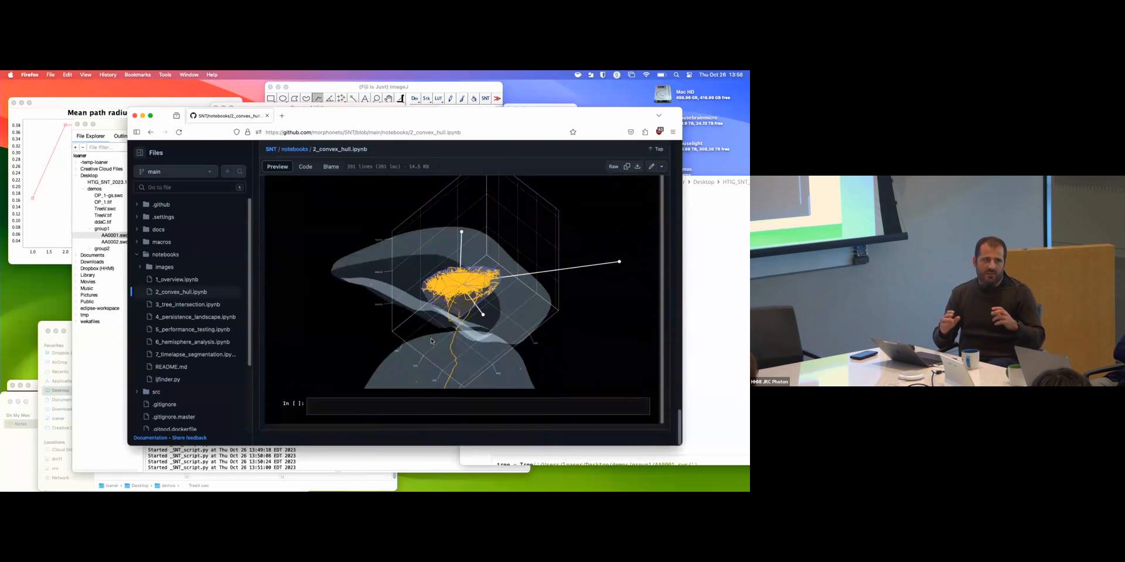